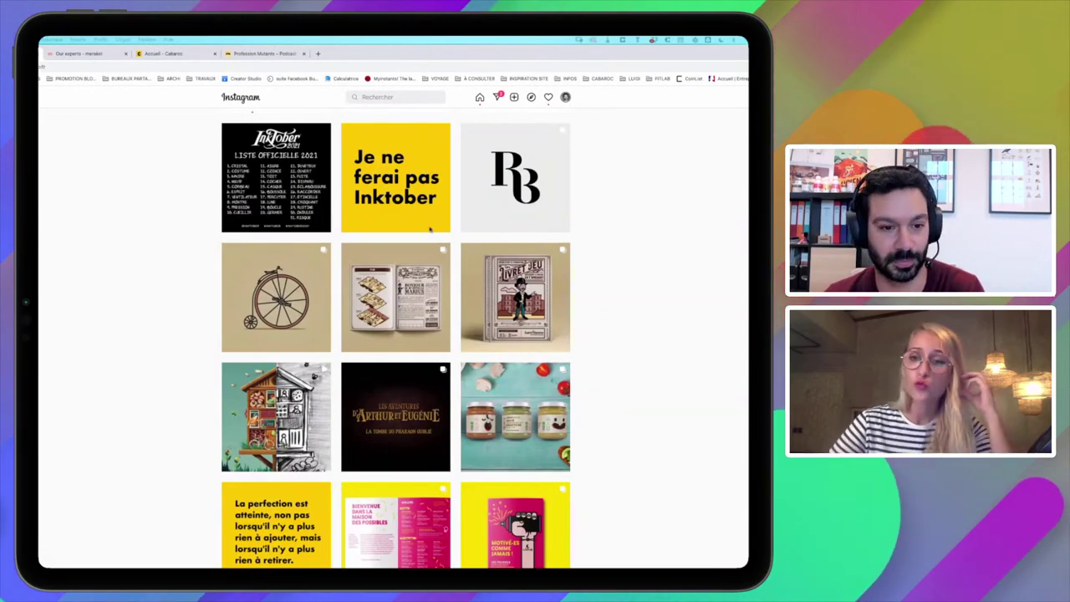
Step: Switch to Illustrator and examine the two Livret Jeu cover artboards and the lettering and ornaments beside them
key("super+Tab")
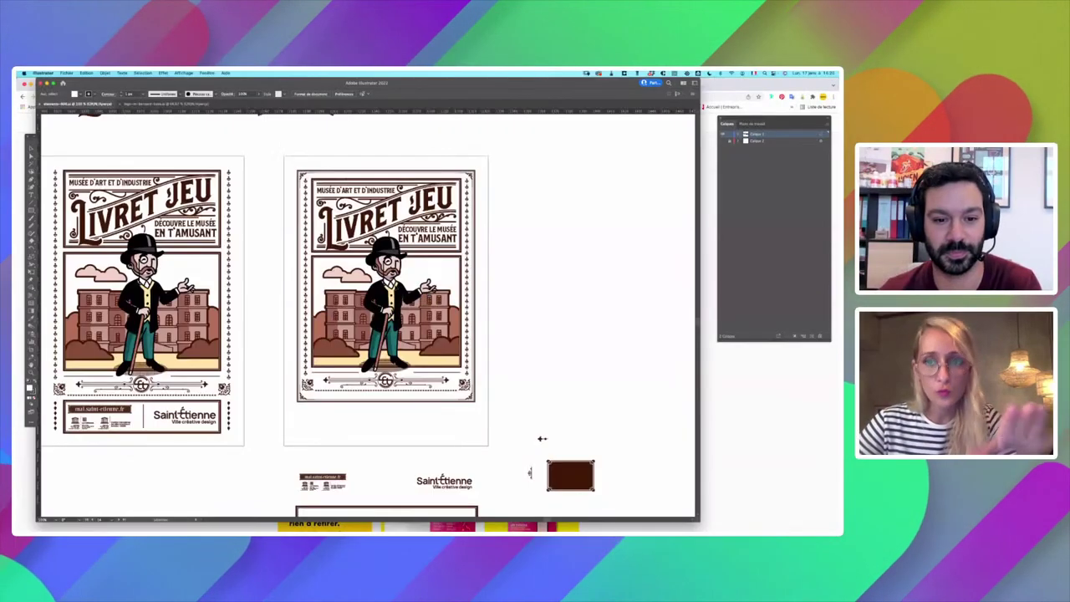
left_click_drag(325, 301, 512, 308)
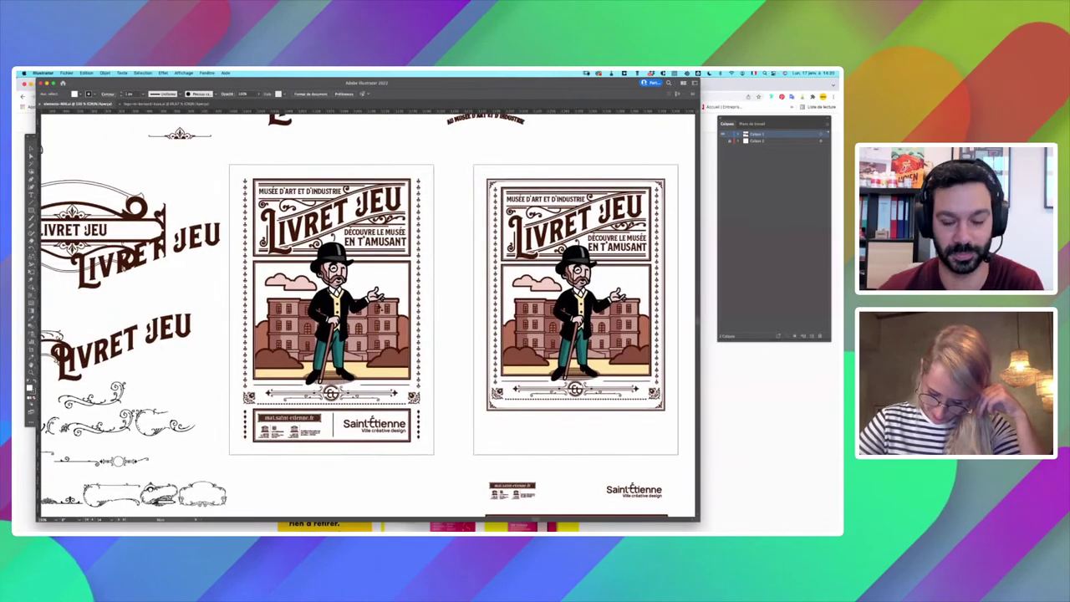
key("super+plus")
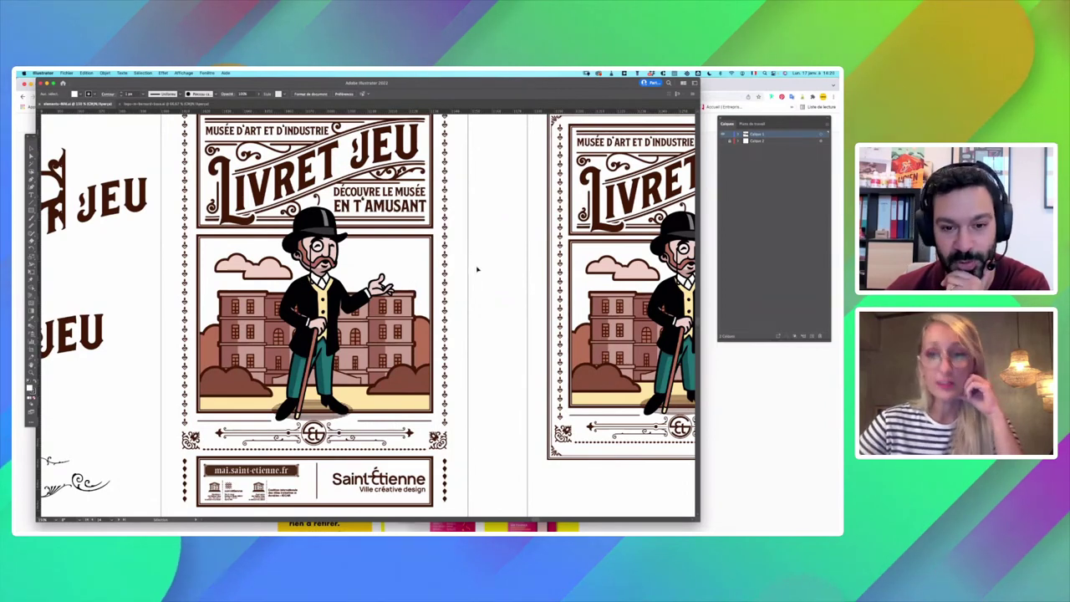
scroll(477, 269, "up", 2)
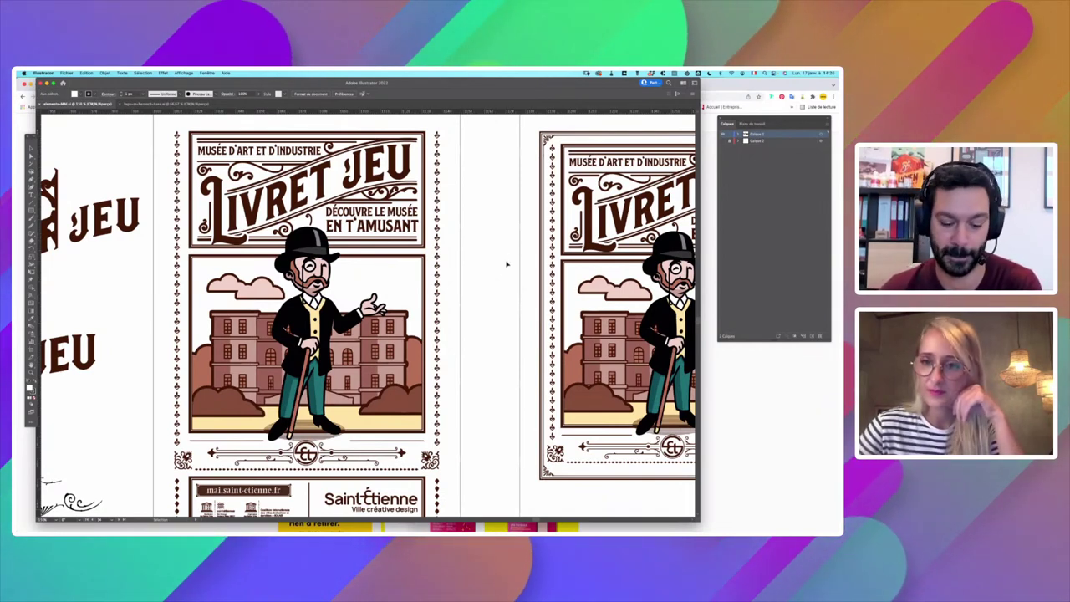
key("super+minus")
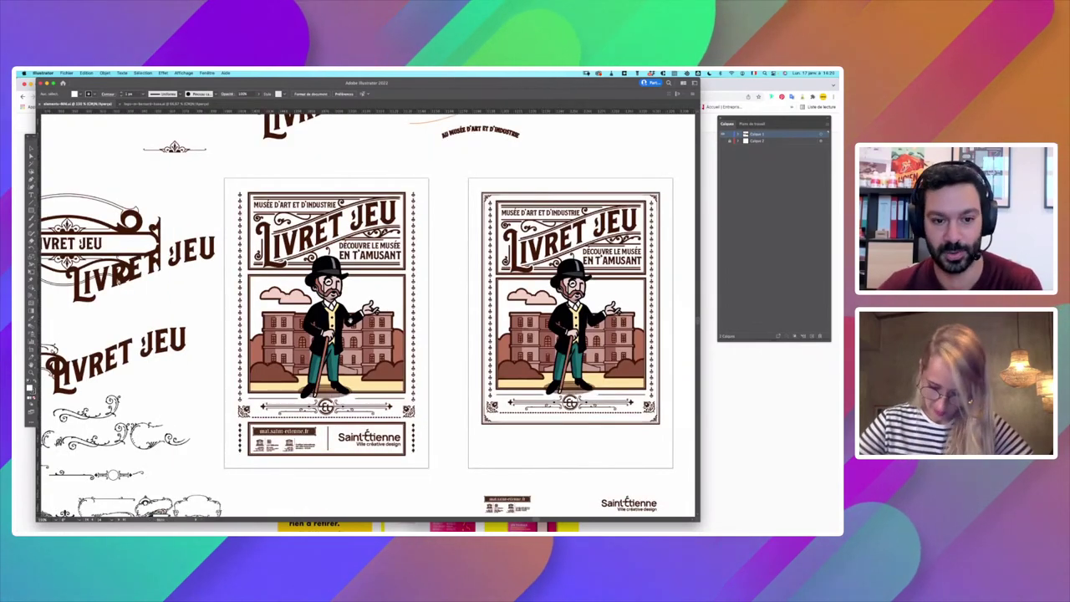
scroll(588, 439, "right", 5)
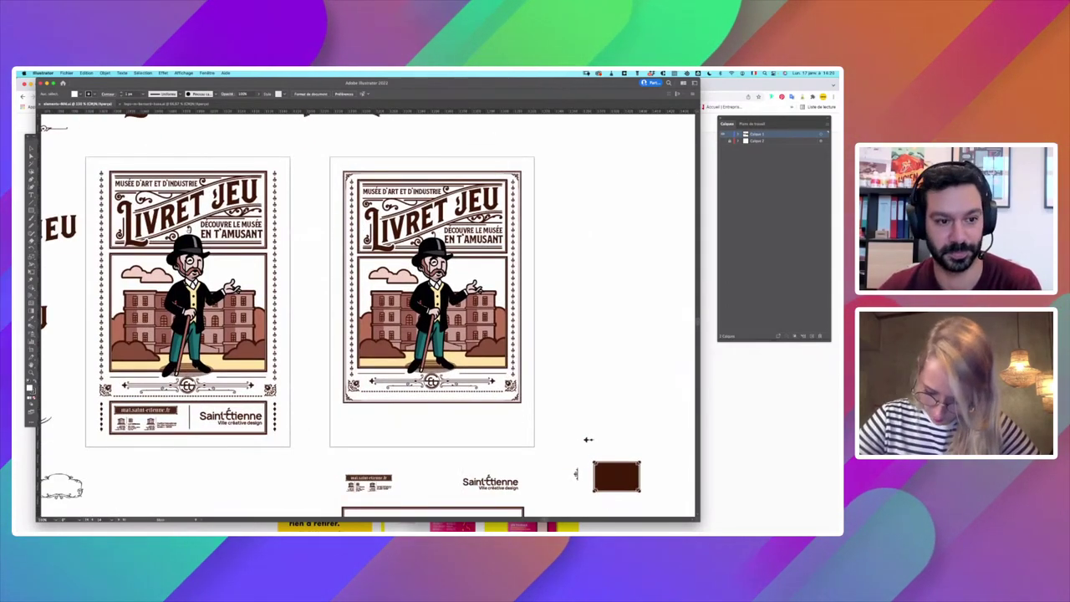
scroll(588, 439, "left", 7)
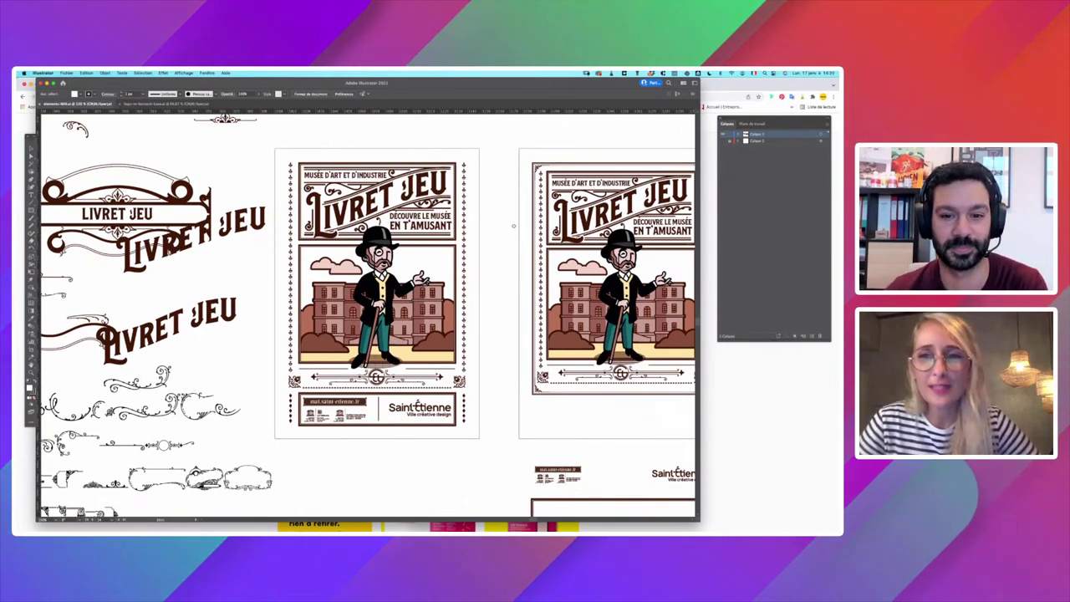
left_click_drag(514, 226, 451, 256)
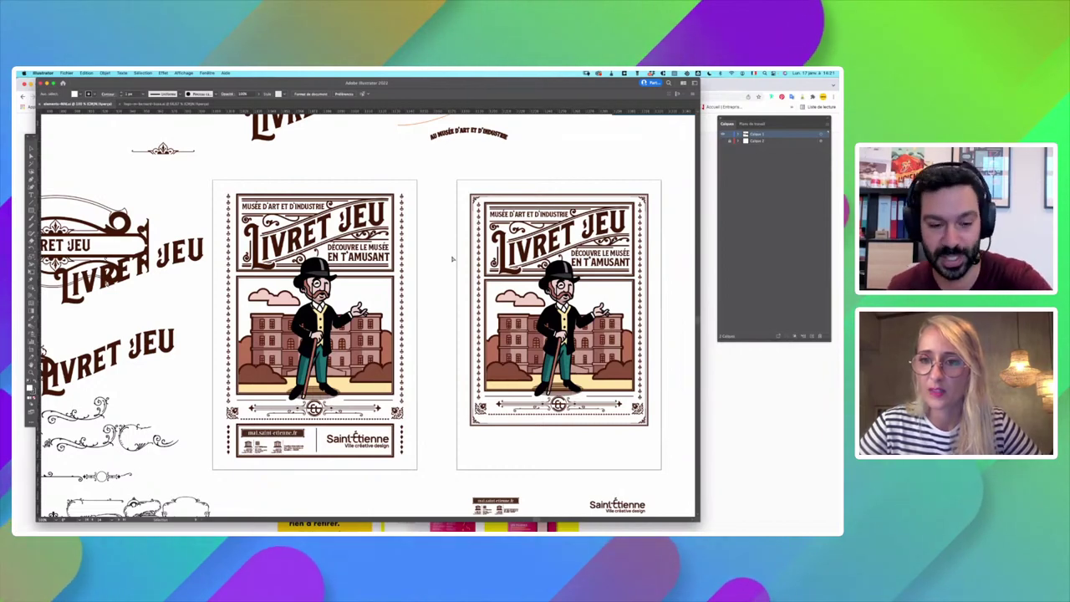
Step: Compare the first cover in outline and preview views, and inspect the character and building paths in outline view
key("super+y")
key("super+plus")
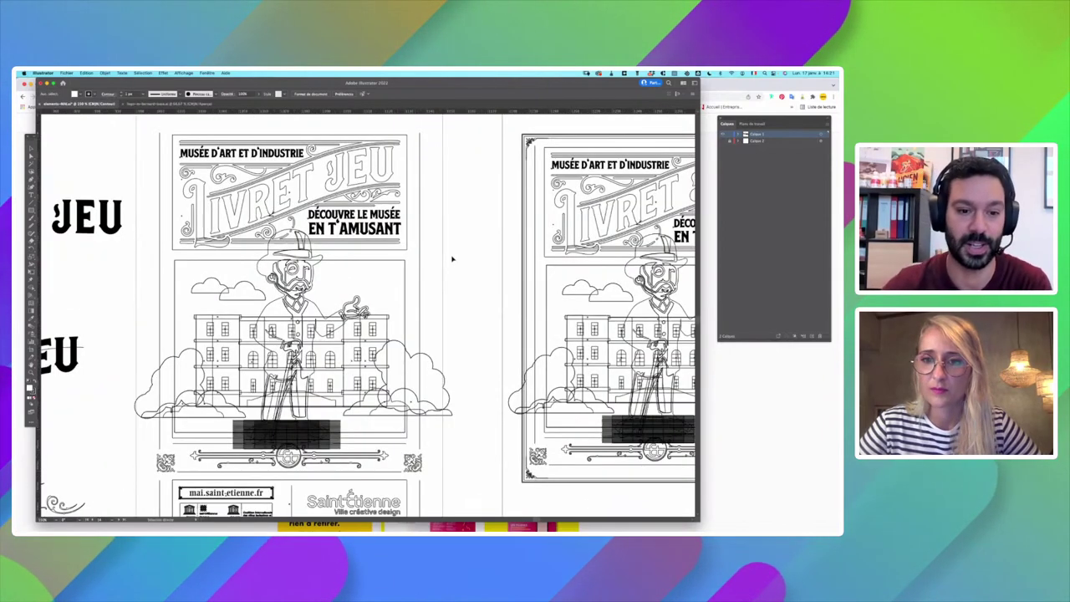
key("super+y")
scroll(426, 289, "left", 5)
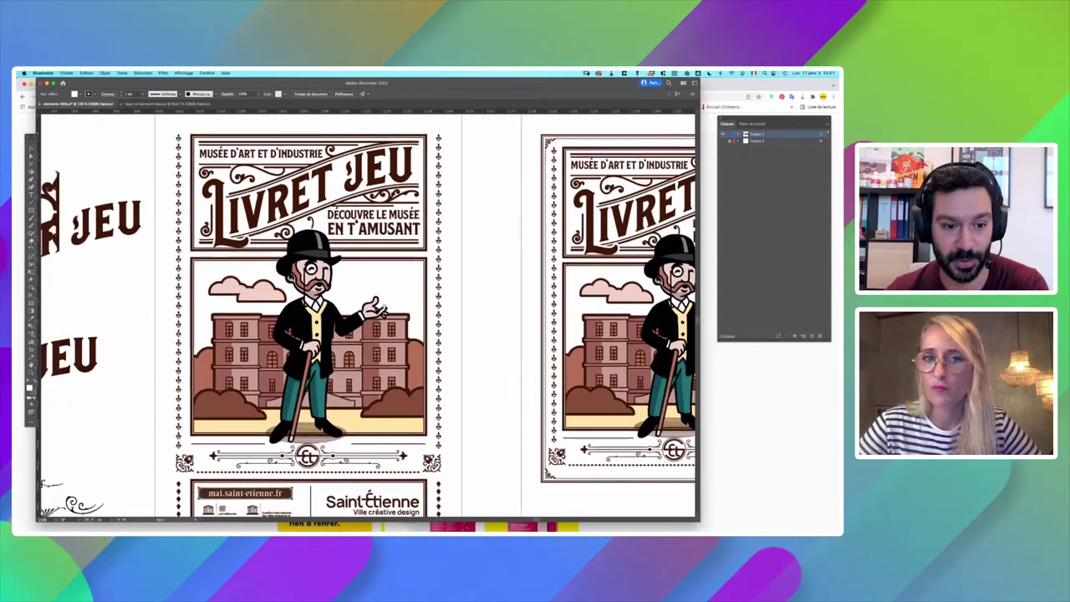
key("super+y")
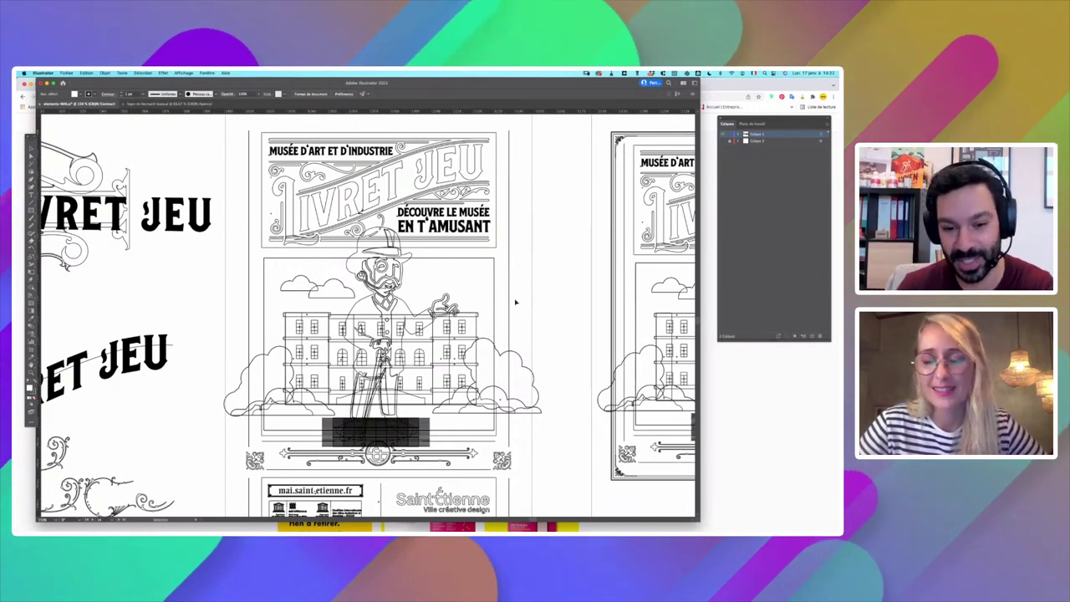
key("super+plus")
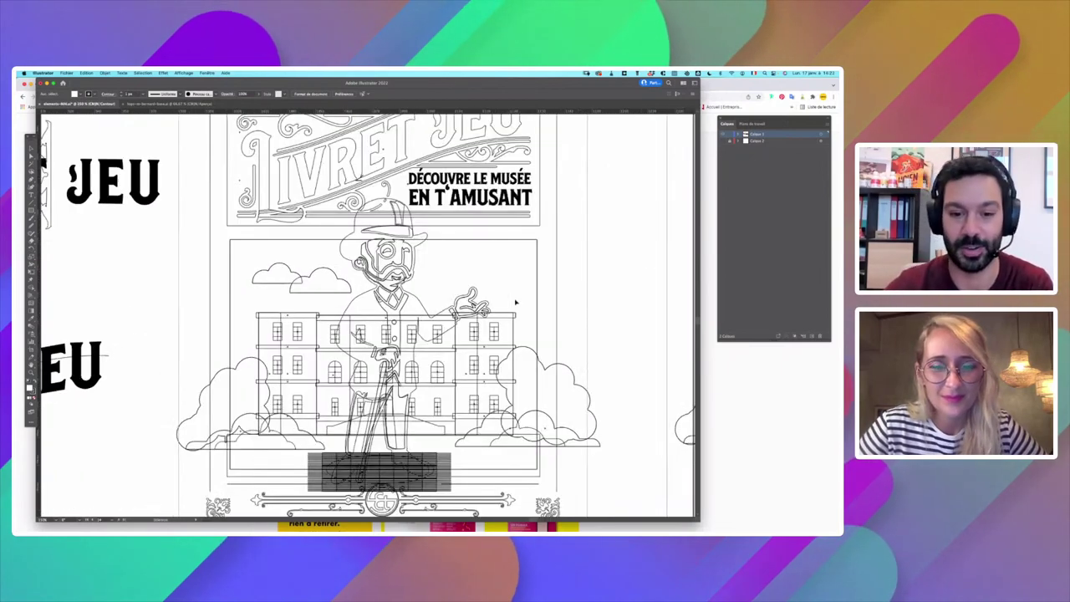
scroll(516, 302, "down", 3)
scroll(516, 303, "left", 2)
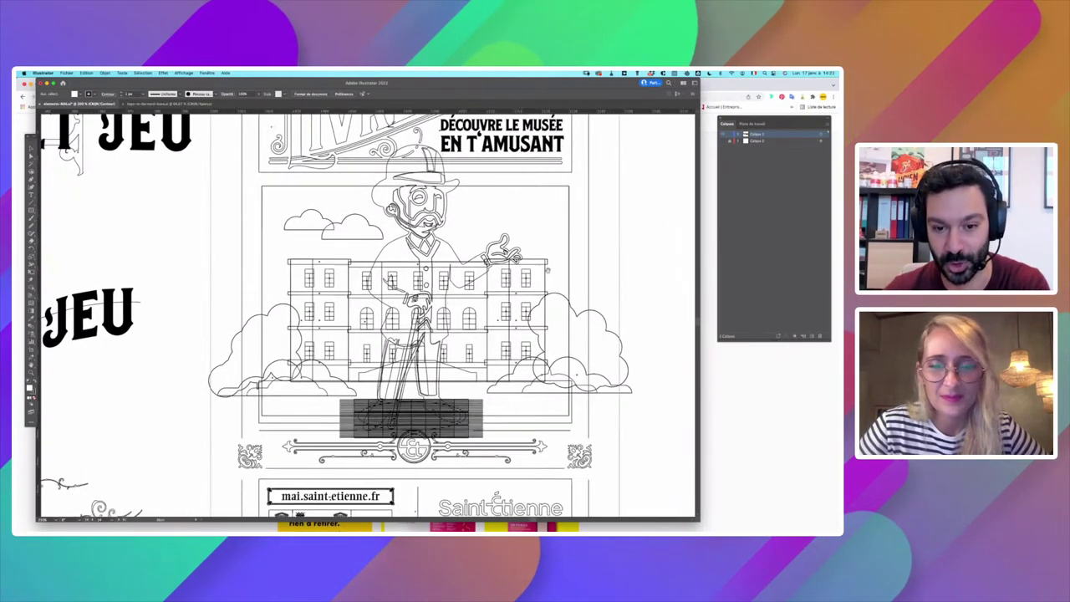
key("super+plus")
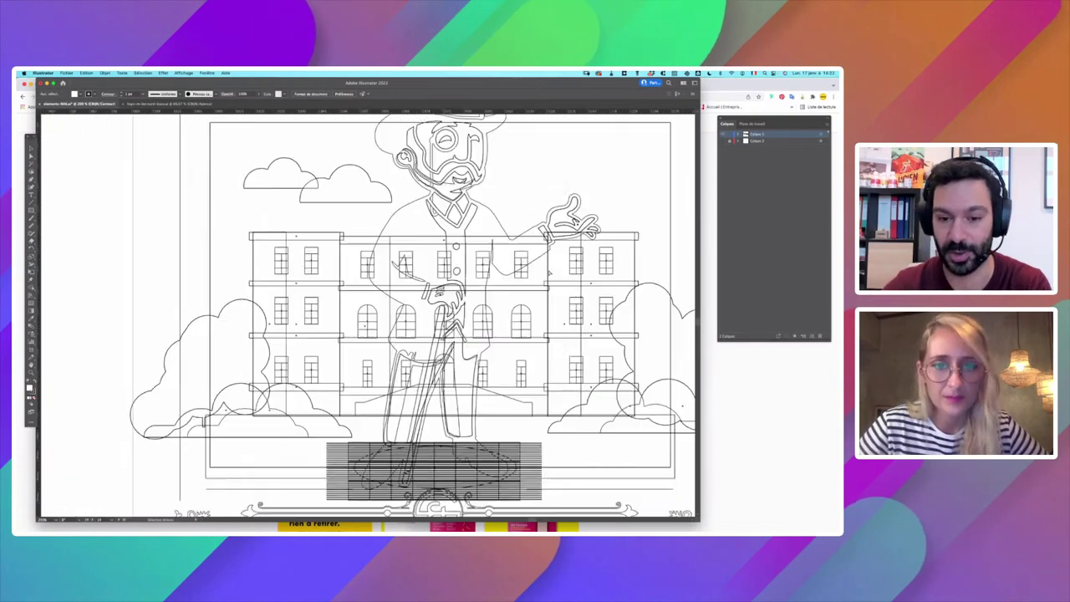
key("super+plus")
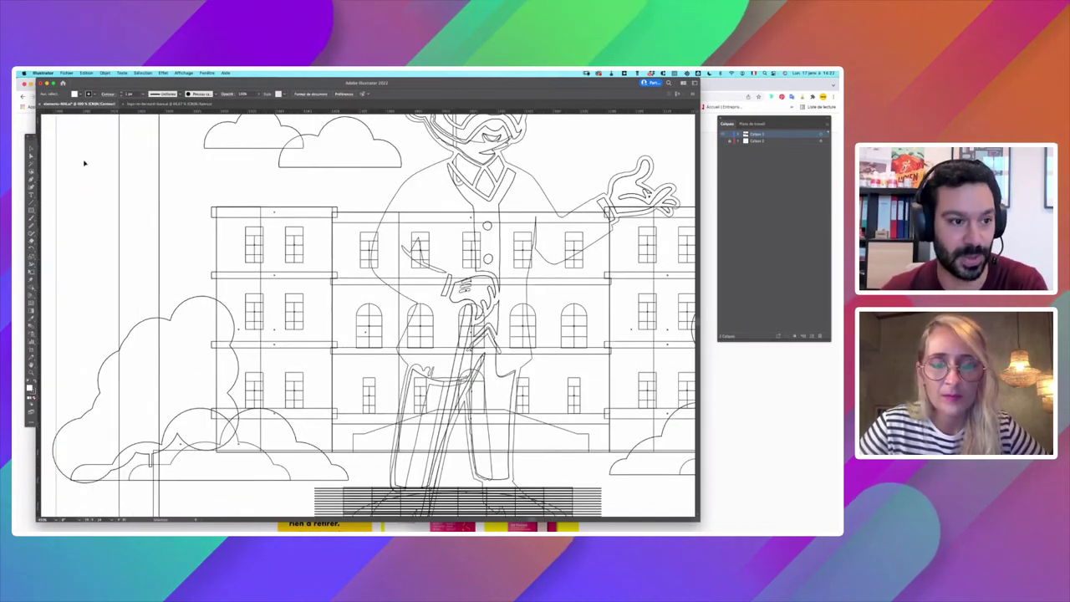
Step: Select the character's linework on the first cover to check its extent across the artboard, and clear the selection
left_click(467, 338)
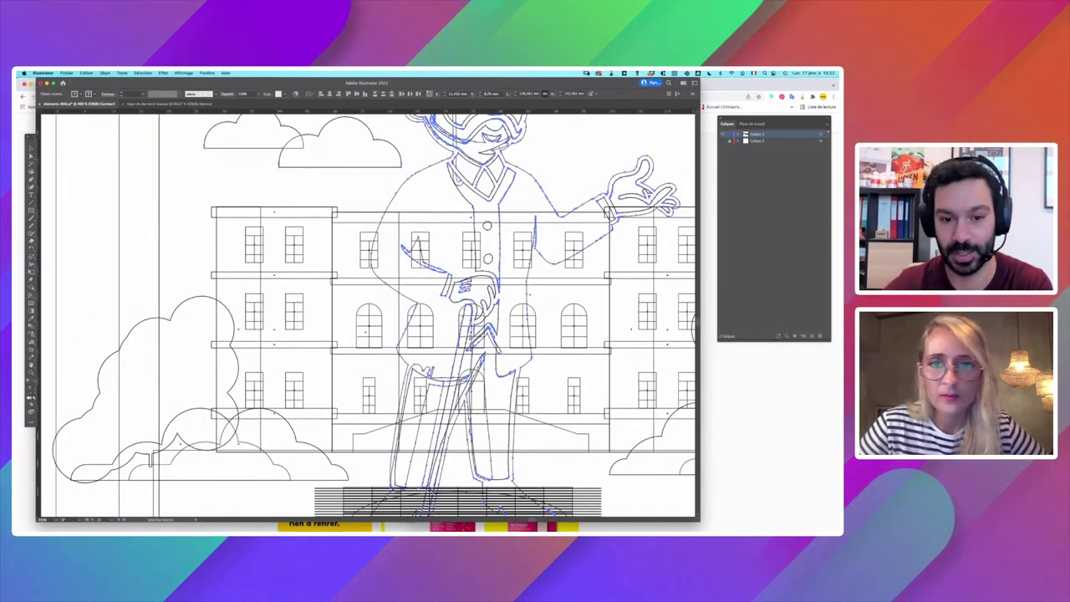
key("super+plus")
key("super+minus")
key("super+minus")
key("super+minus")
key("super+minus")
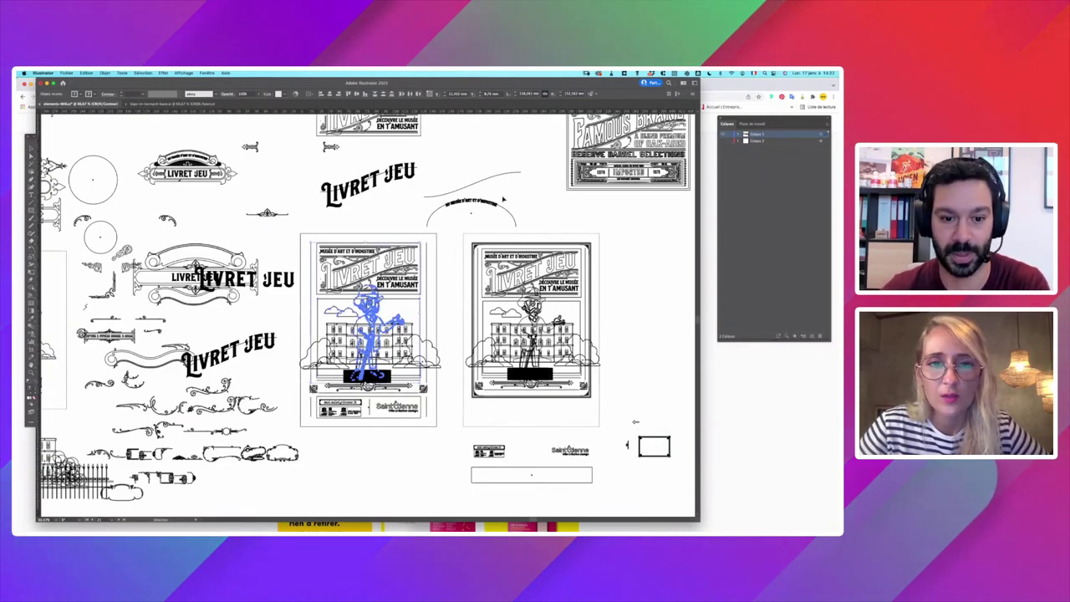
left_click(503, 200)
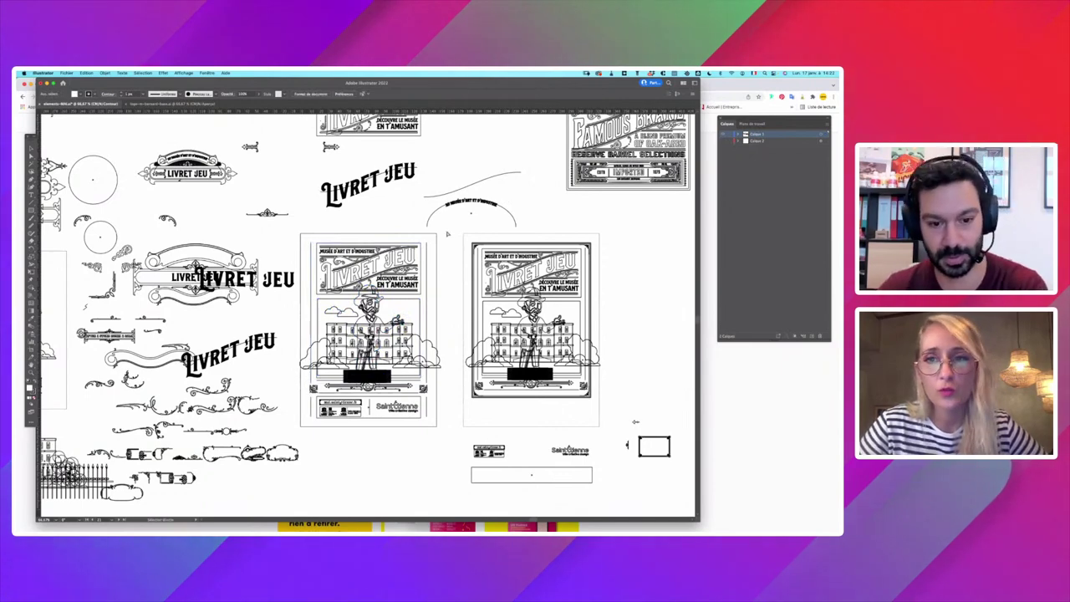
Step: Select the first cover's character and title ornament linework in outline view and inspect it up close
key("super+y")
key("super+y")
left_click(396, 349)
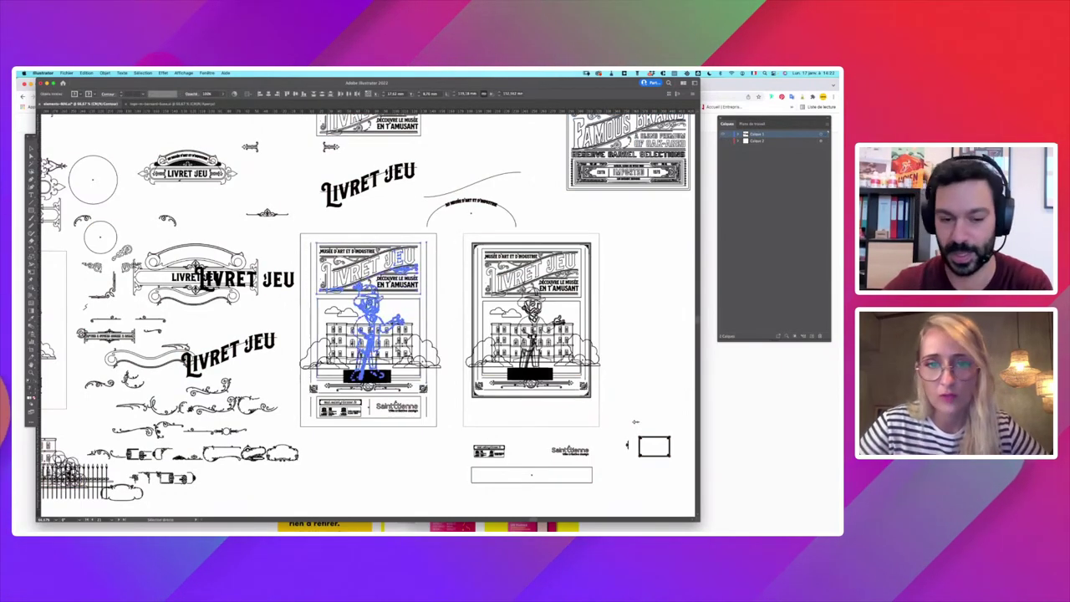
key("super+plus")
key("super+plus")
key("super+plus")
key("super+plus")
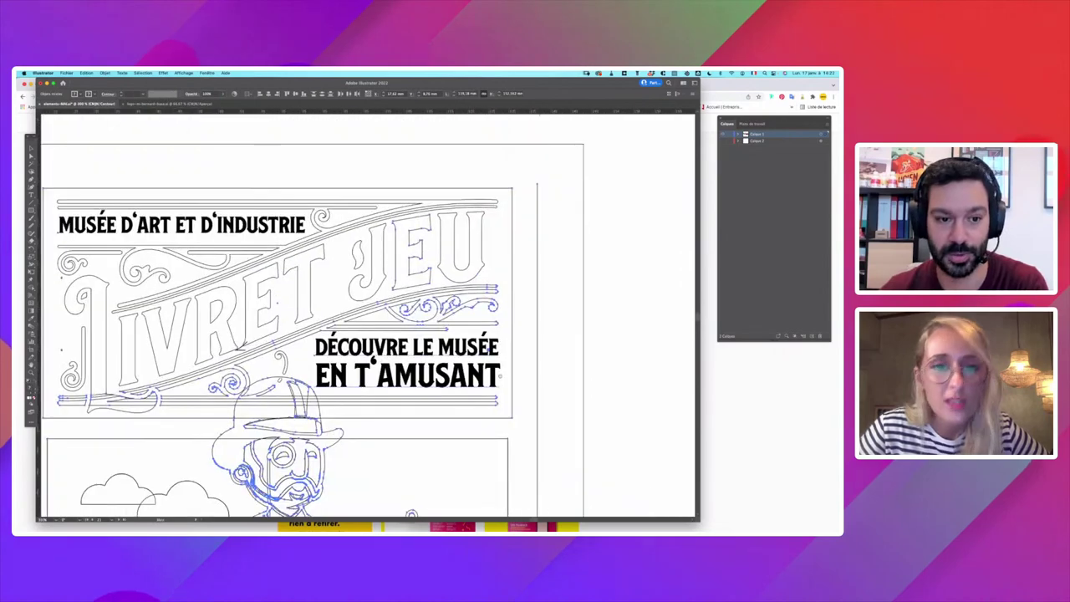
Step: Inspect the selected paths from the character's face up to the JEU lettering, and clear the selection
left_click_drag(499, 376, 592, 436)
left_click_drag(674, 435, 564, 375)
key("super+plus")
key("super+plus")
key("super+plus")
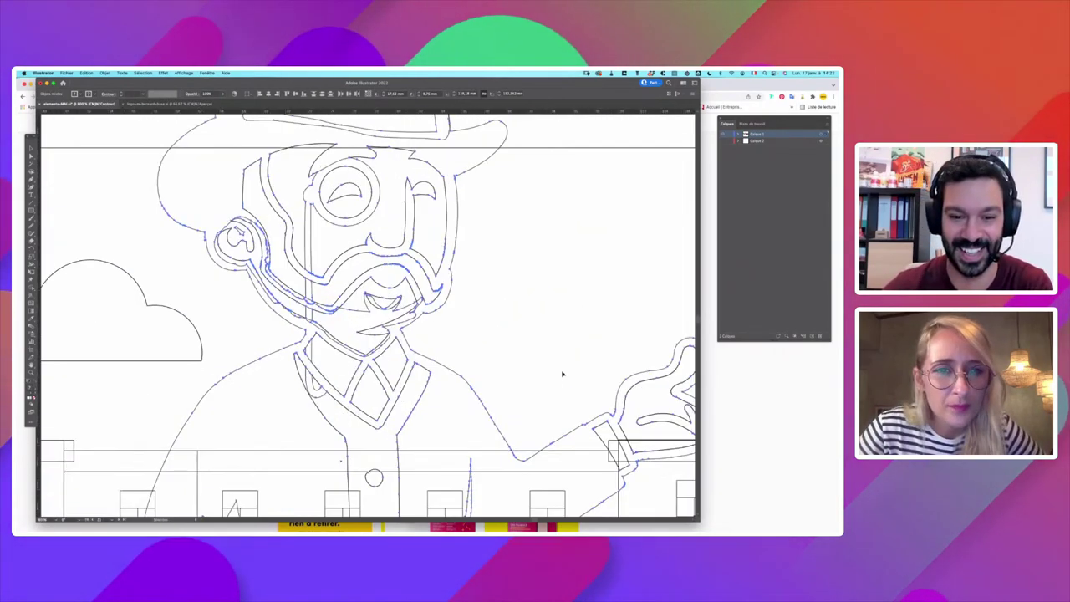
scroll(477, 256, "up", 15)
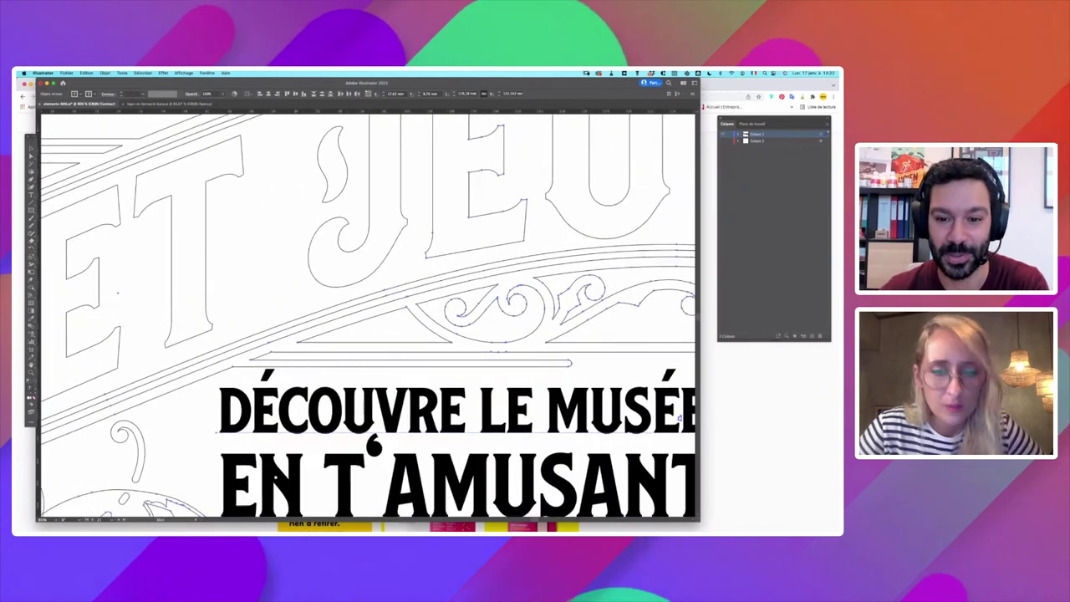
scroll(368, 318, "right", 5)
scroll(368, 318, "up", 3)
left_click(259, 198)
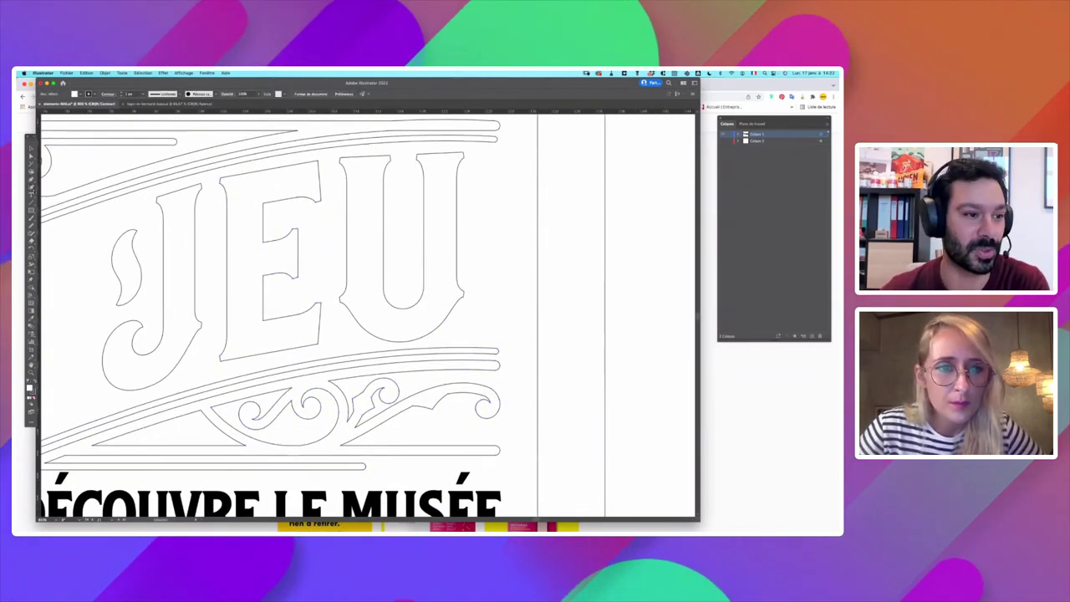
Step: Draw a closed, curved freeform shape with the Pen tool over the upper-right corner of the first cover's frame
left_click_drag(452, 203, 320, 454)
key("p")
mouse_move(297, 176)
left_mouse_down()
mouse_move(429, 203)
mouse_move(513, 263)
left_mouse_up()
left_click_drag(434, 350, 404, 389)
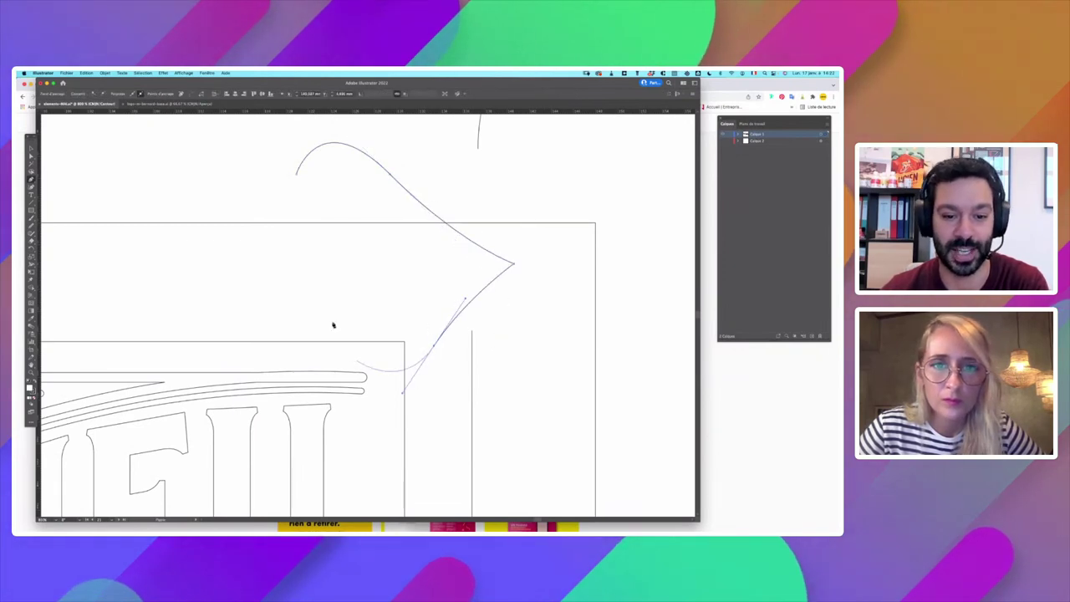
left_click_drag(333, 322, 269, 315)
left_click_drag(205, 283, 209, 240)
left_click_drag(310, 224, 342, 195)
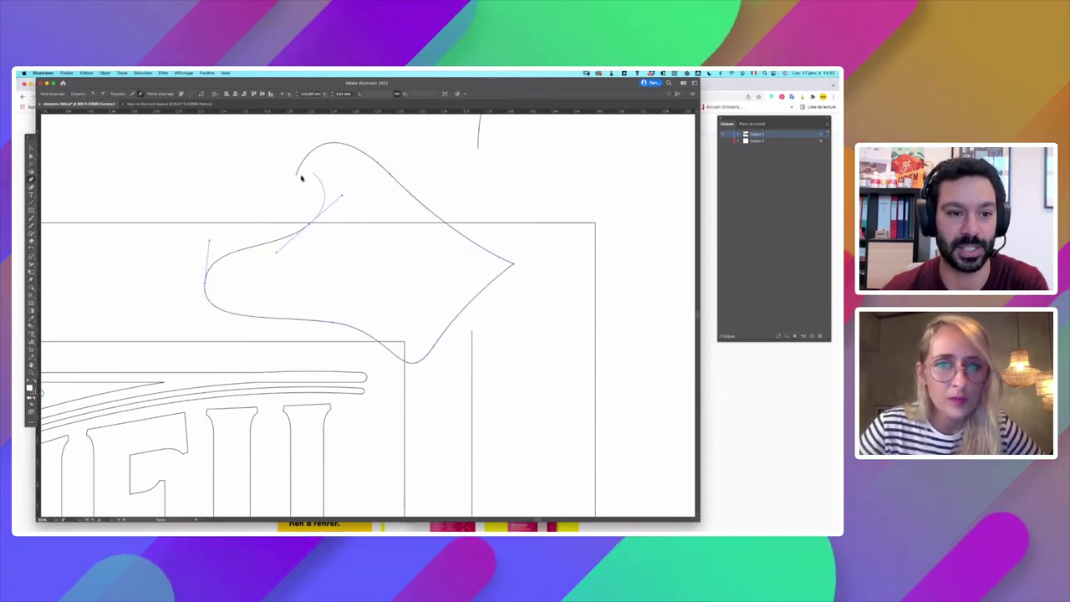
left_click(296, 174)
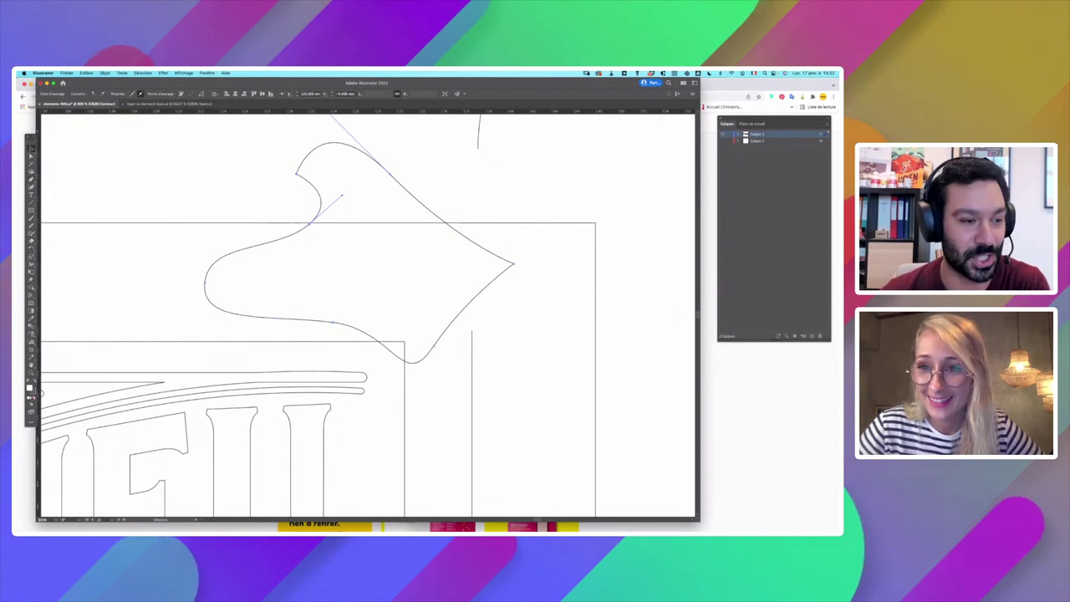
Step: Show the artwork in preview view and delete the freeform pen shape
key("v")
key("ctrl+y")
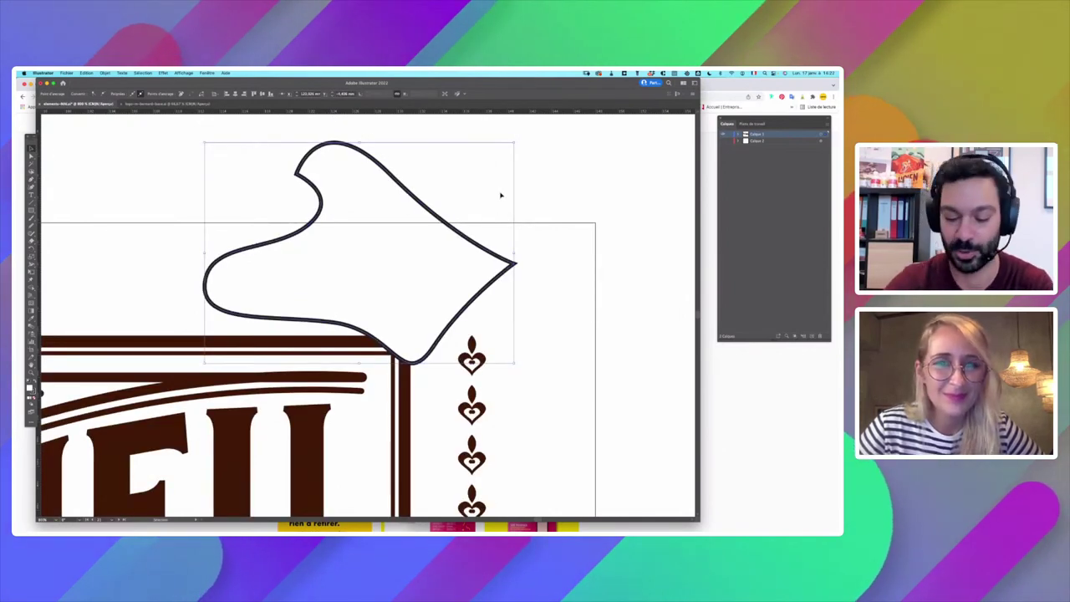
key("Delete")
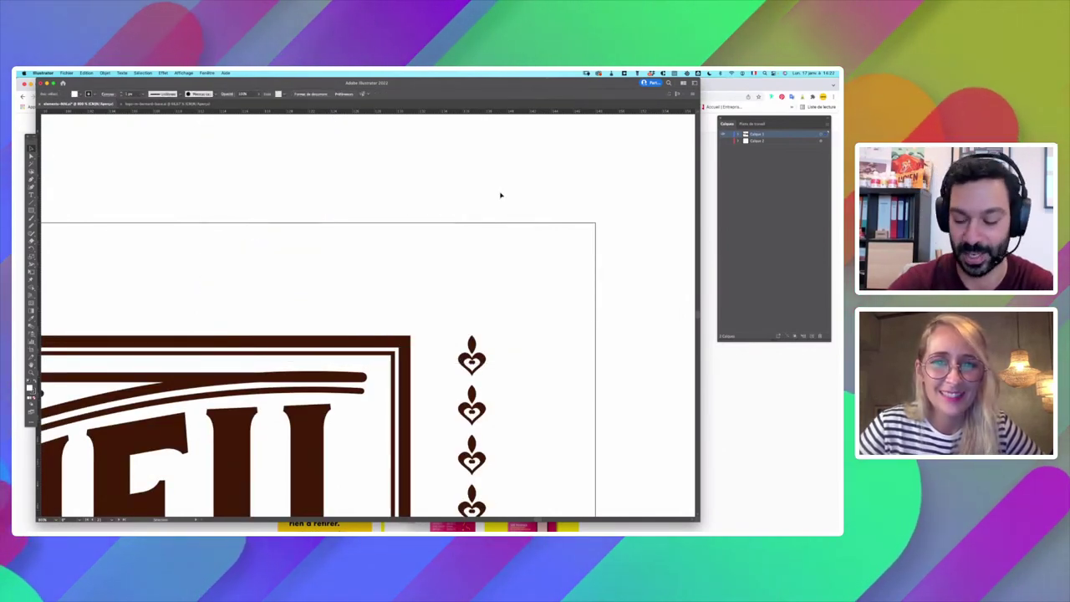
Step: Compare the Livret Jeu title banner in outline and preview views, and return to the full-colour overview of the covers
key("ctrl+minus")
key("ctrl+minus")
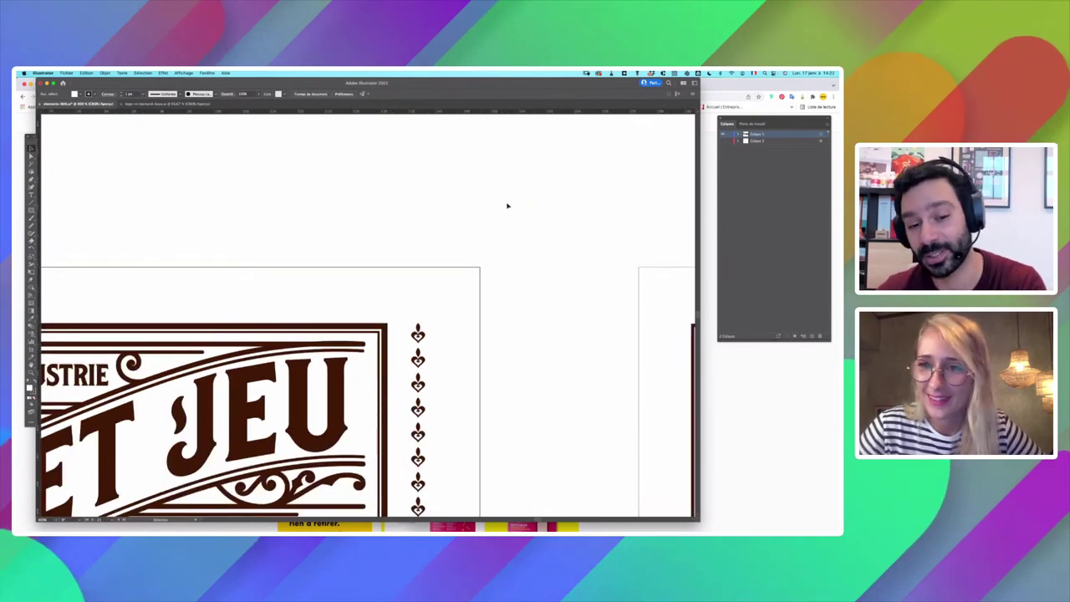
left_click_drag(172, 326, 430, 251)
left_click_drag(333, 312, 431, 291)
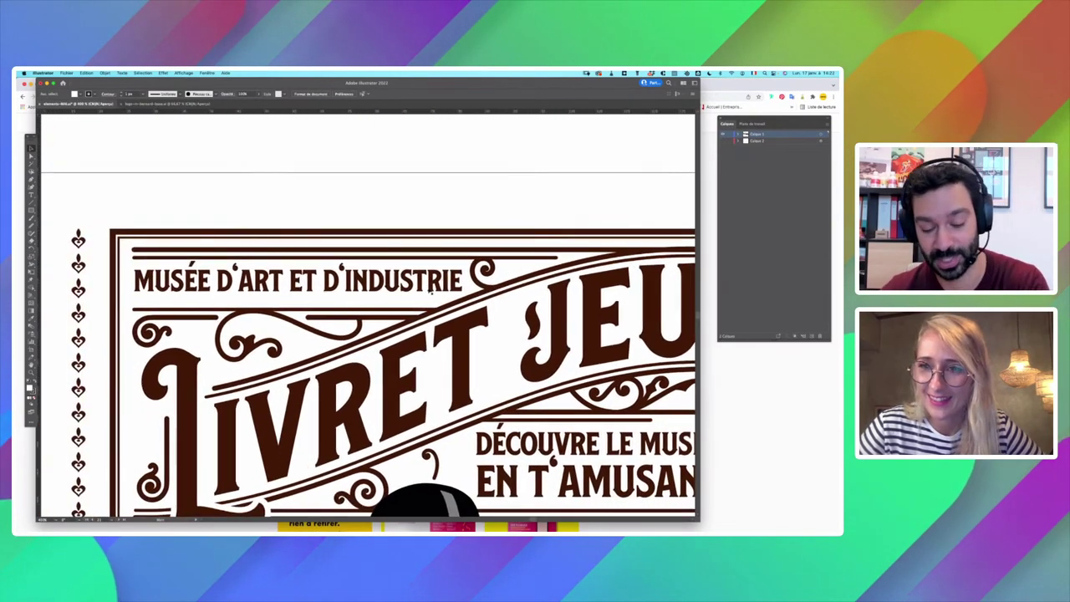
key("ctrl+y")
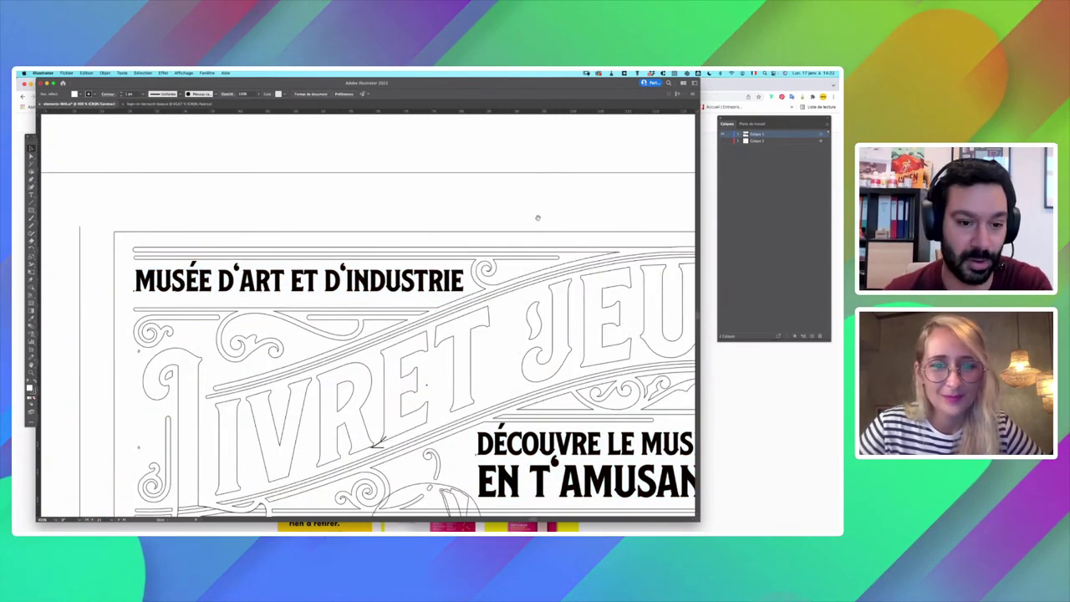
scroll(374, 216, "right", 5)
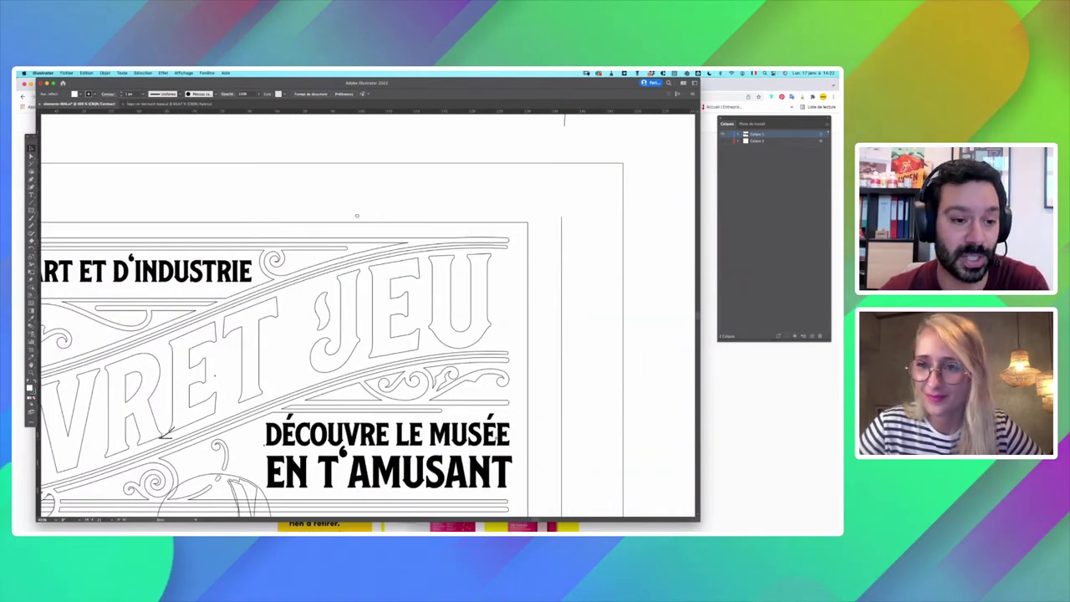
scroll(357, 216, "left", 6)
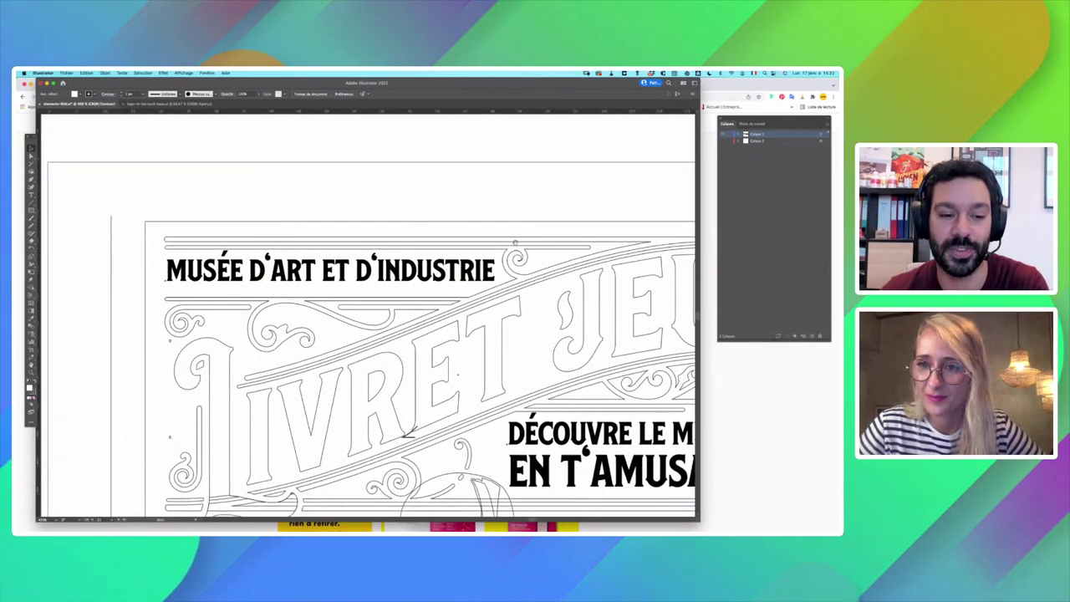
scroll(372, 227, "right", 4)
key("super+y")
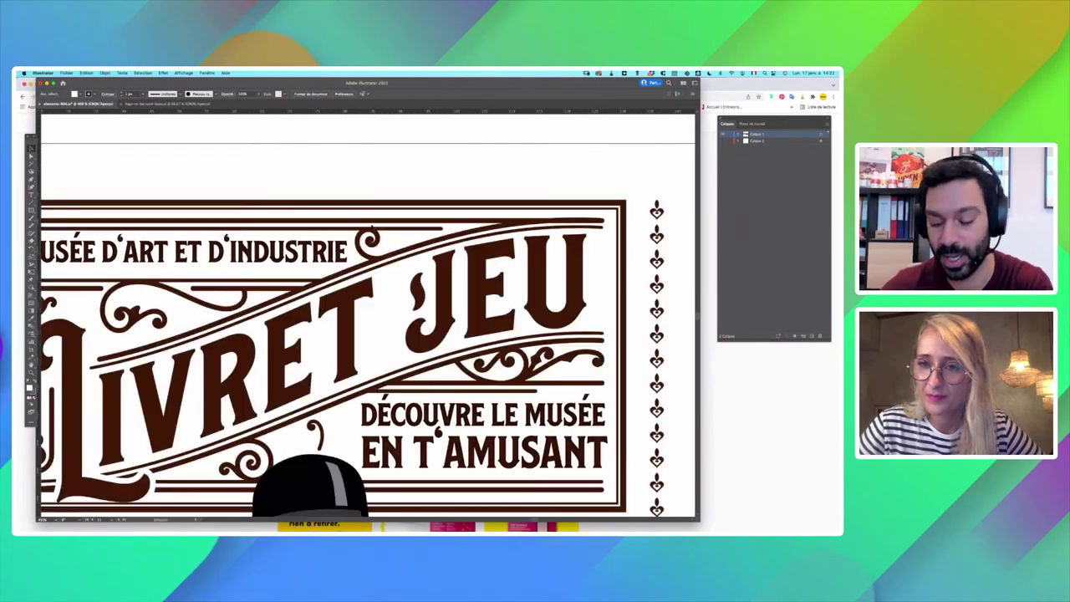
key("super+minus")
key("super+minus")
key("super+minus")
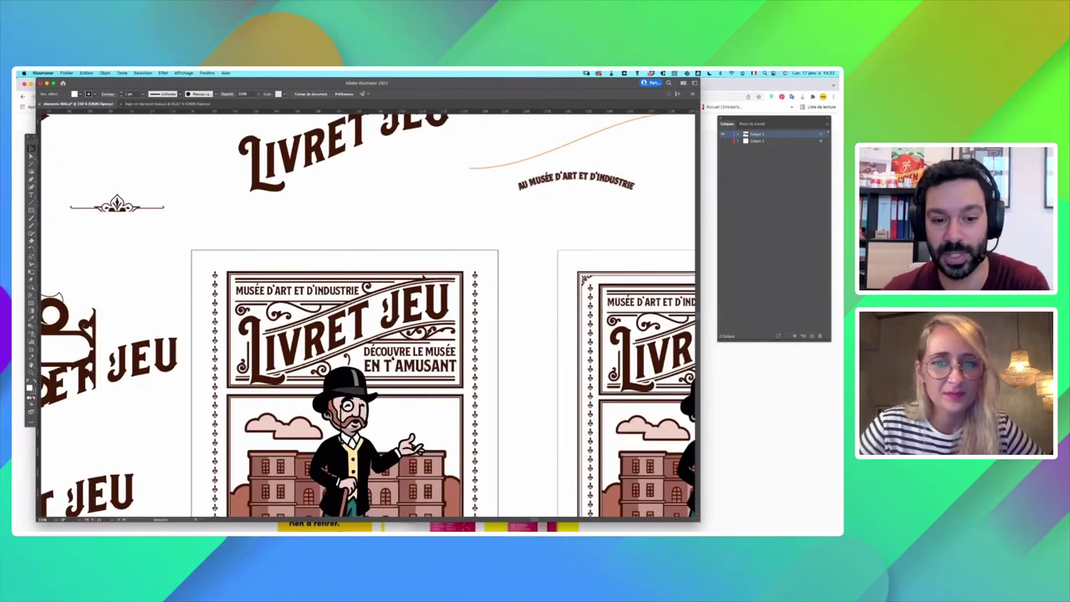
Step: Select the Livret Jeu title banner on the second cover to inspect it, and clear the selection
scroll(368, 317, "right", 7)
scroll(368, 317, "down", 2)
left_click(435, 288)
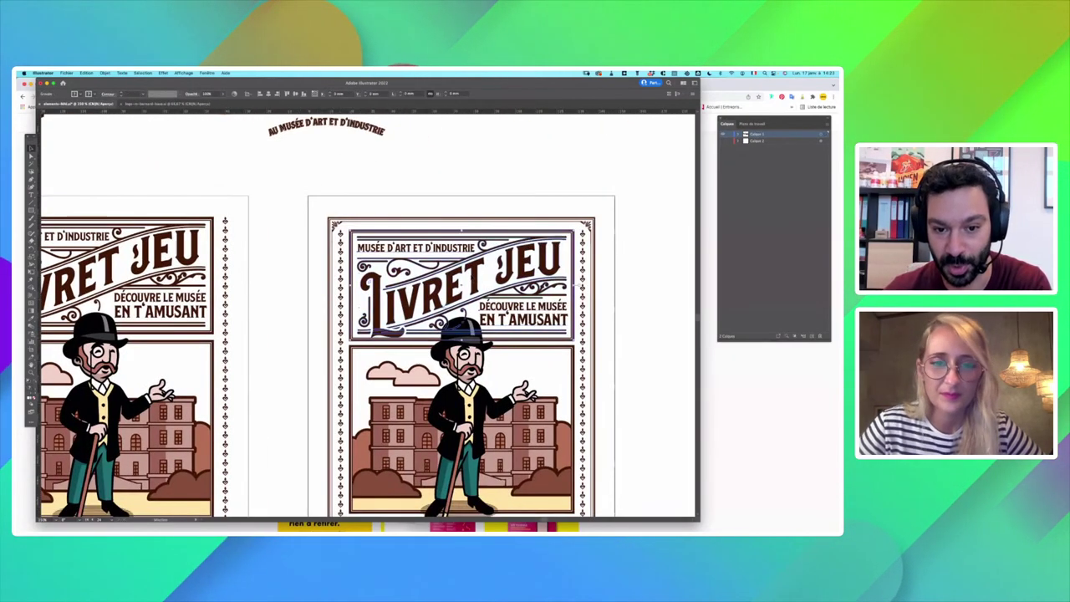
key("shift+super+a")
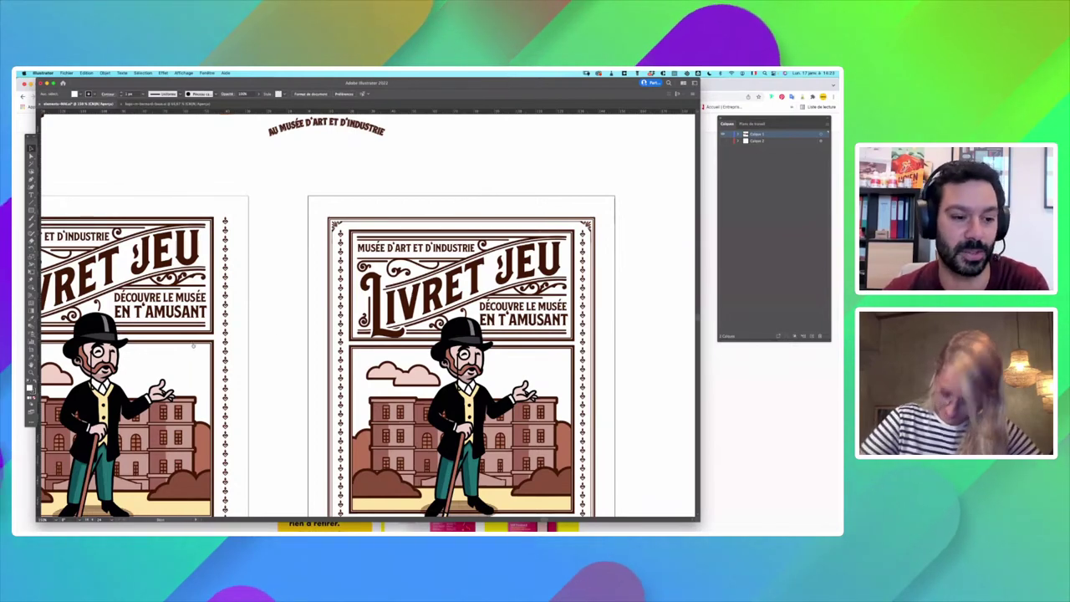
Step: Examine the alternative title banners, loose ornaments and early draft cover placed around the finished covers
scroll(239, 343, "left", 2)
key("super+minus")
key("super+minus")
key("super+minus")
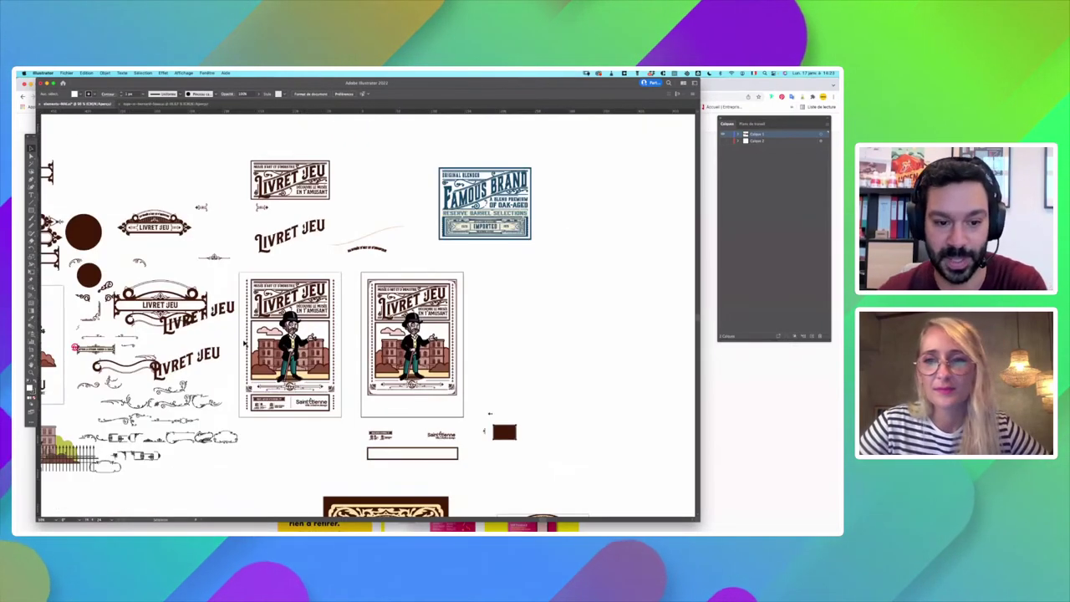
scroll(501, 410, "left", 2)
scroll(543, 403, "left", 2)
key("super+plus")
key("super+plus")
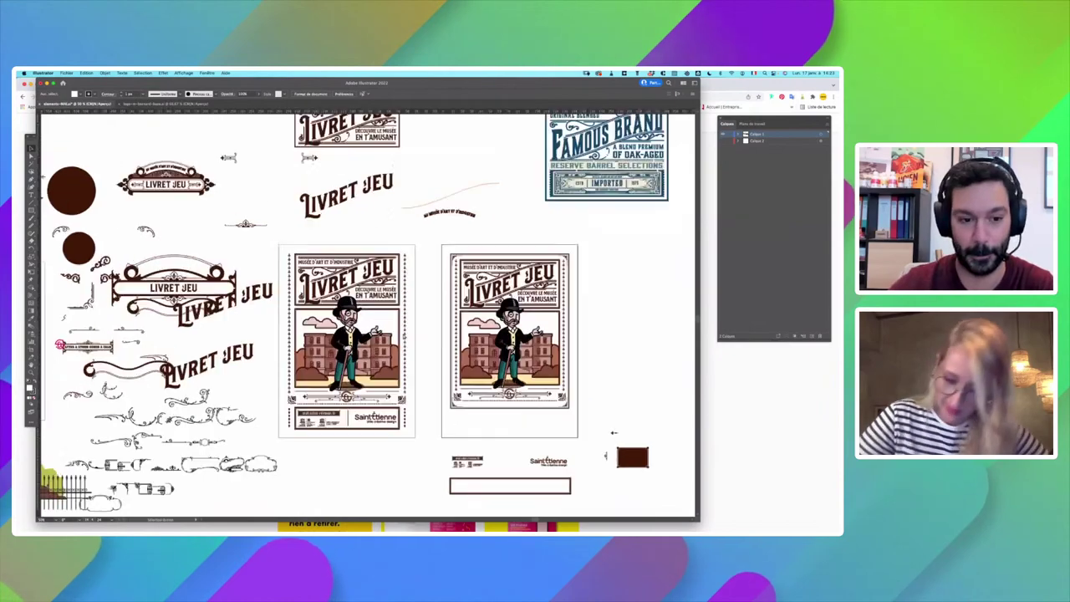
scroll(368, 318, "left", 3)
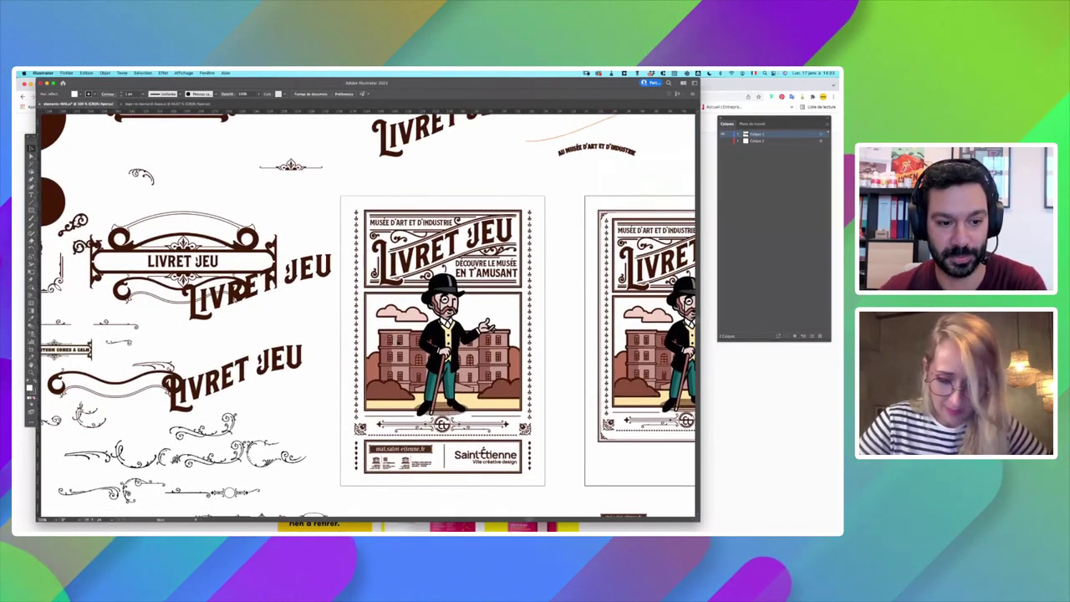
scroll(331, 318, "up", 2)
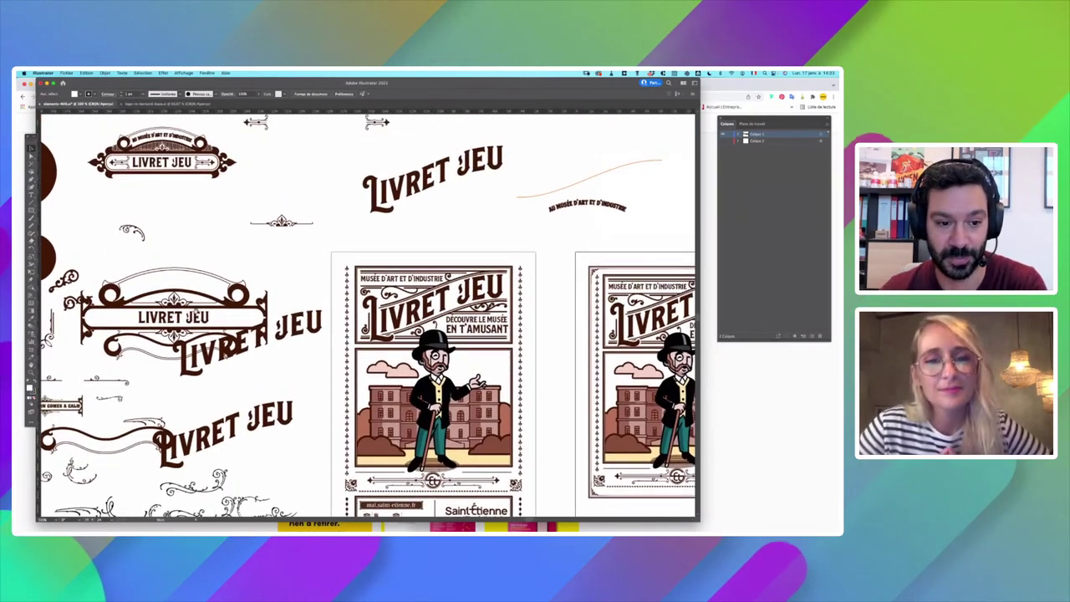
scroll(292, 326, "left", 4)
scroll(243, 330, "up", 3)
scroll(240, 328, "left", 6)
scroll(240, 328, "down", 2)
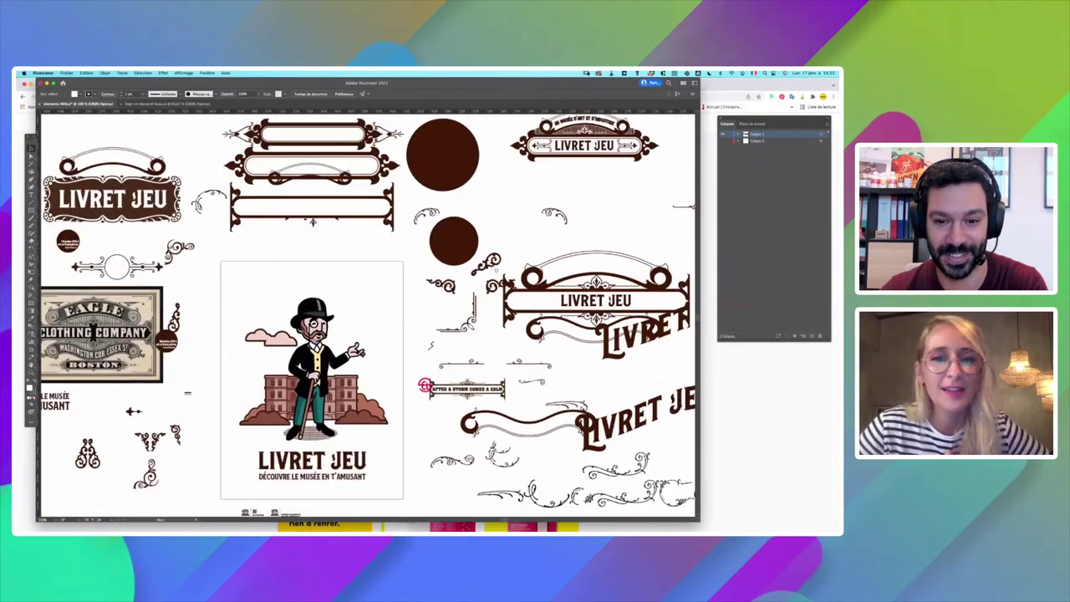
Step: Compare the two finished covers side by side and select the vertical ornament line along the first cover's right edge
scroll(324, 311, "right", 10)
scroll(323, 311, "up", 3)
key("super+plus")
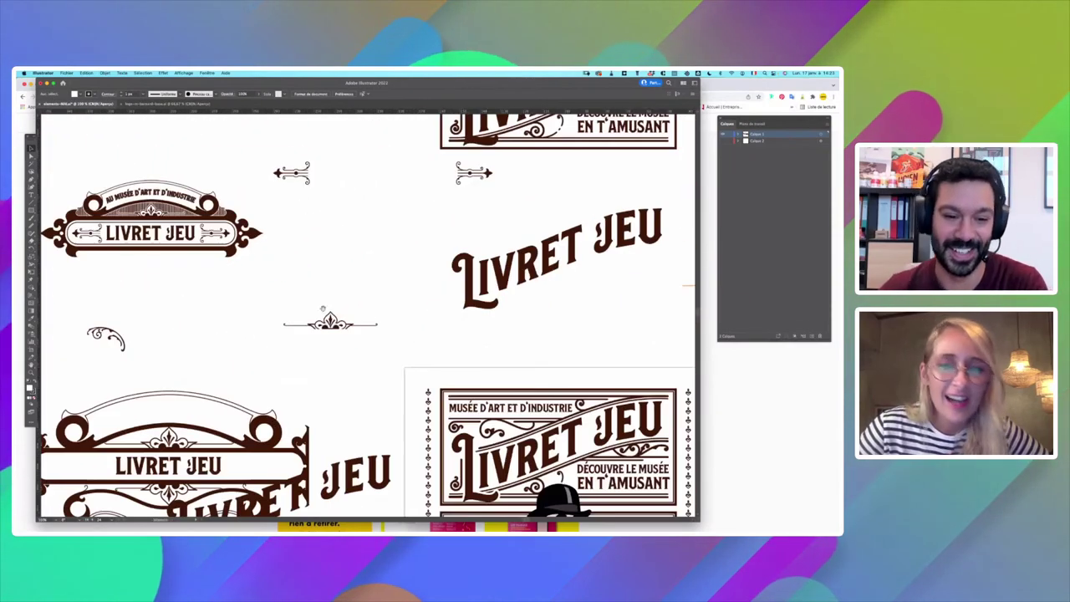
left_click_drag(637, 485, 451, 249)
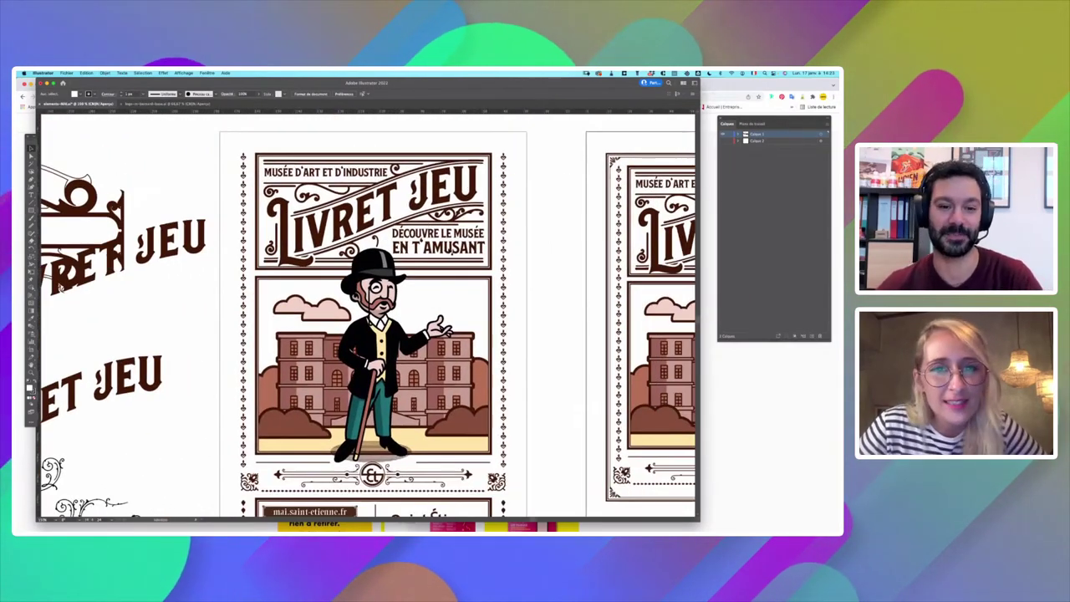
scroll(449, 249, "down", 5)
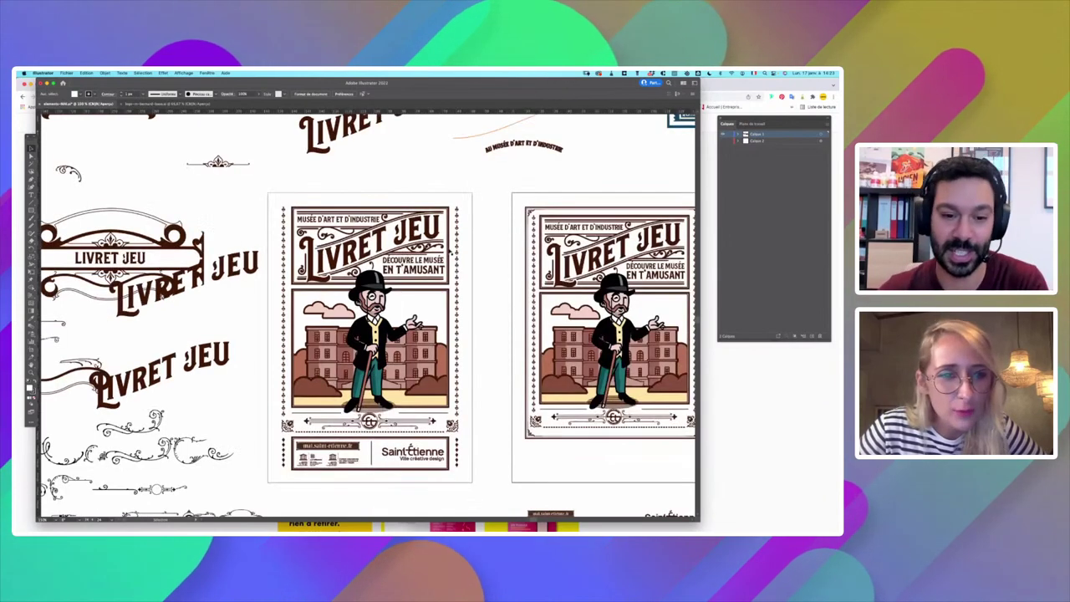
scroll(442, 228, "up", 2)
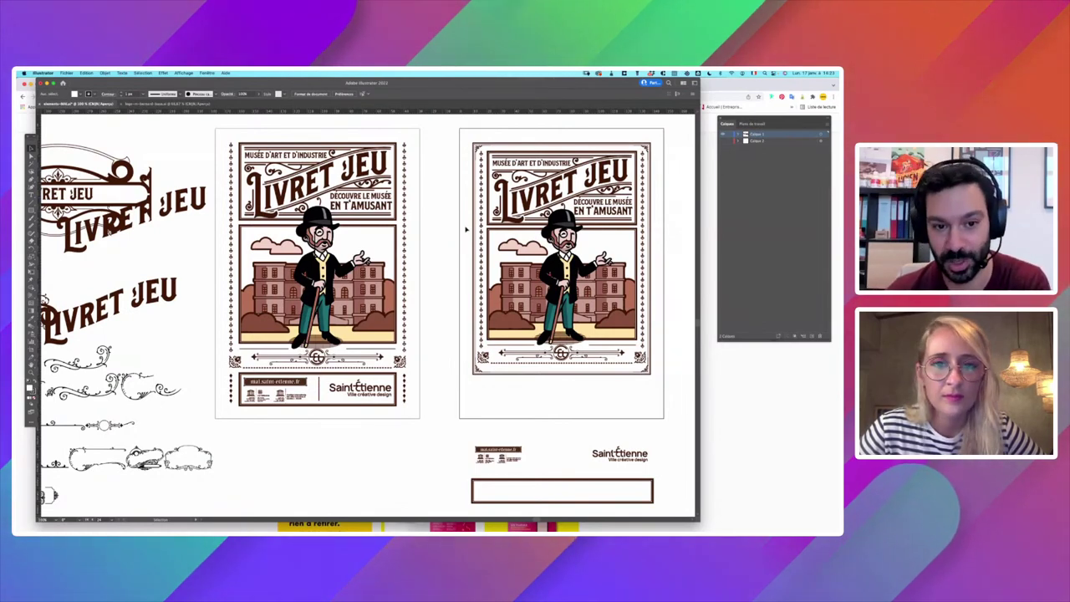
key("super+plus")
scroll(465, 228, "up", 2)
scroll(465, 228, "left", 3)
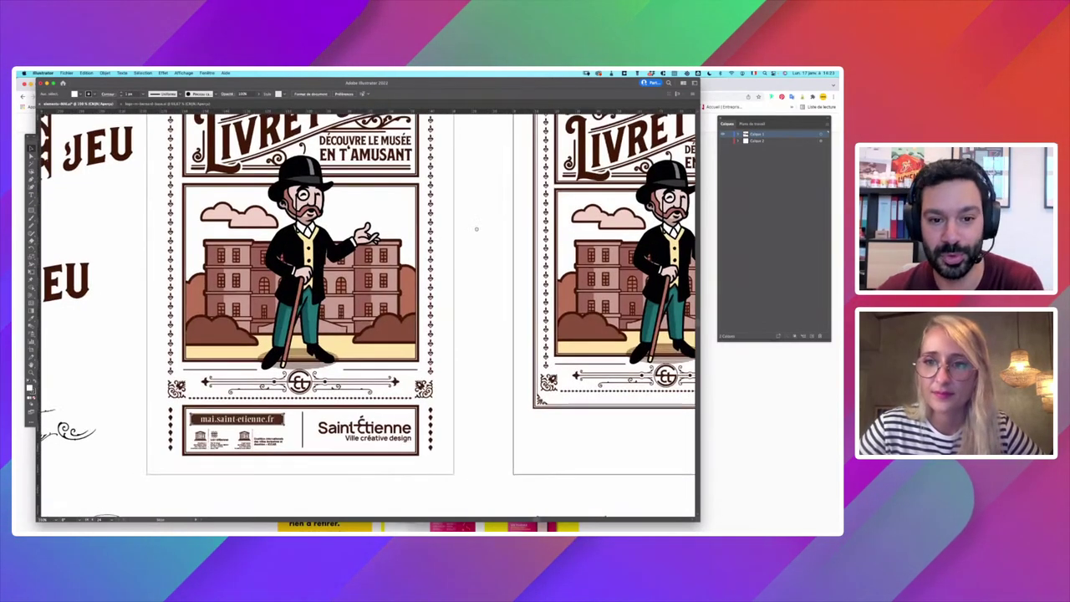
left_click_drag(511, 191, 530, 269)
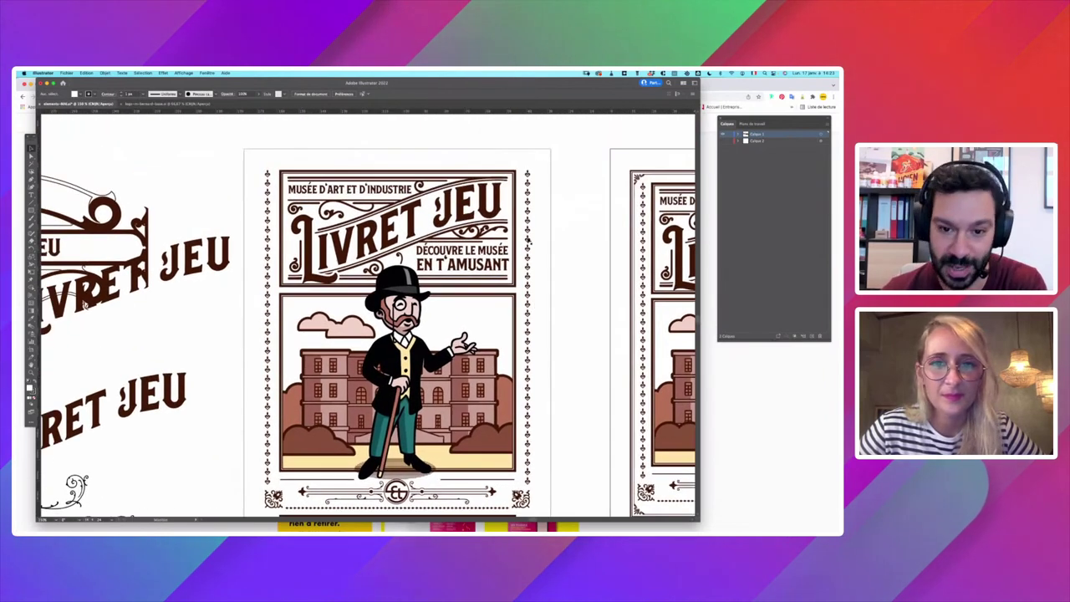
left_click(528, 241)
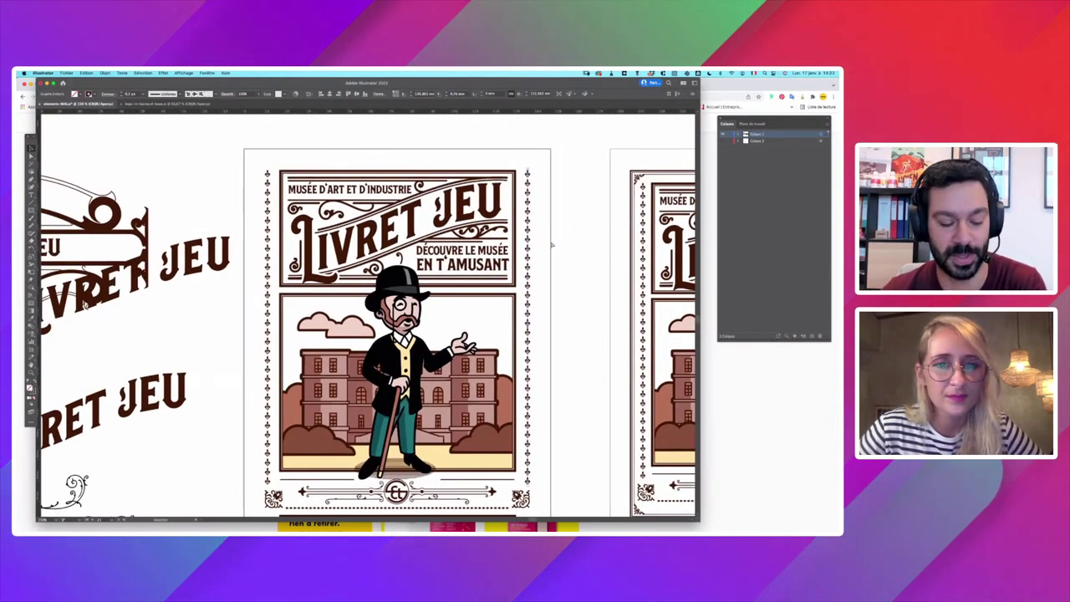
Step: Switch to Instagram in Chrome, view the post showing the Livret Jeu cover, and close it
key("super+Tab")
key("super+Tab")
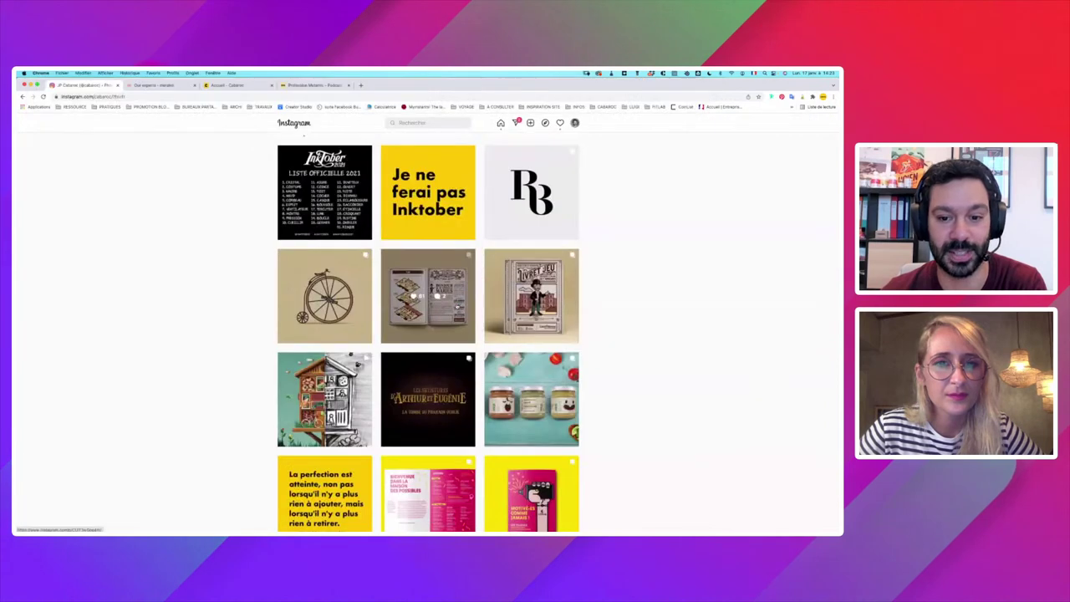
left_click(520, 273)
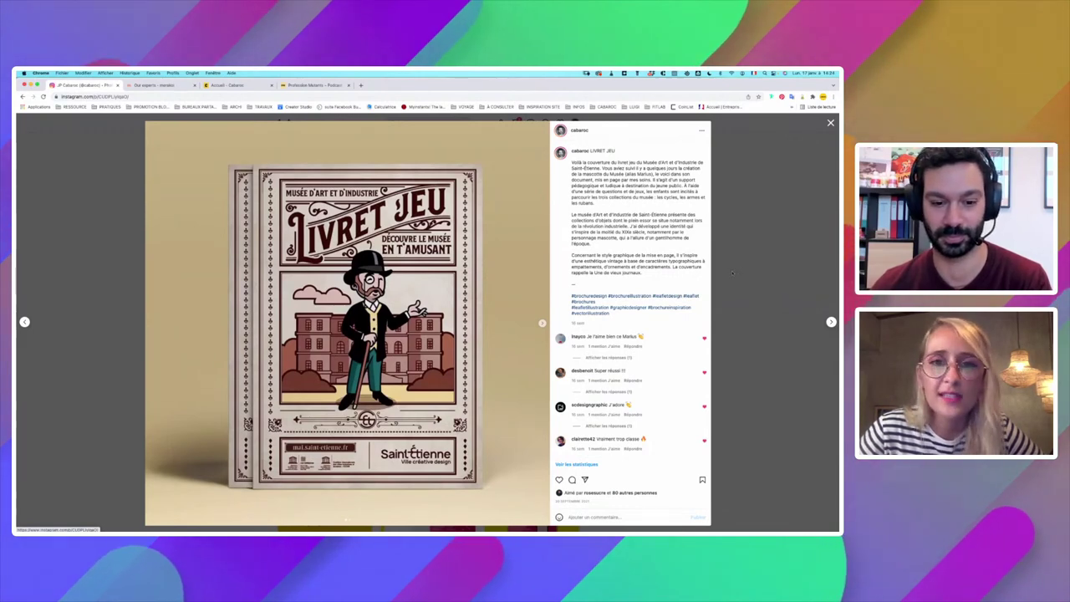
left_click(731, 273)
Step: View the post showing the booklet's inside pages, close it, and return to Illustrator
left_click(429, 266)
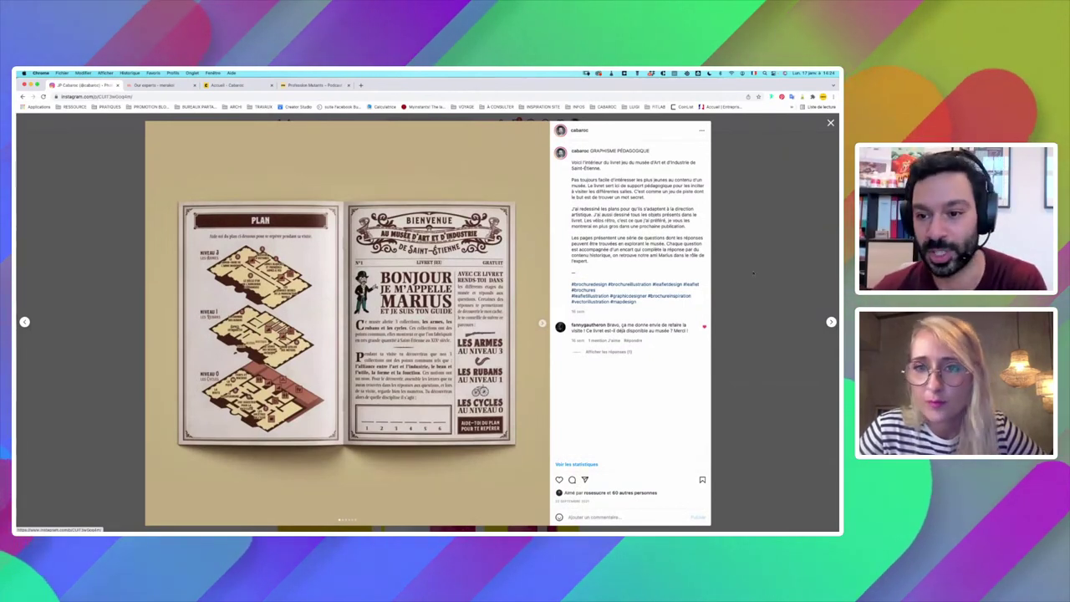
left_click(753, 273)
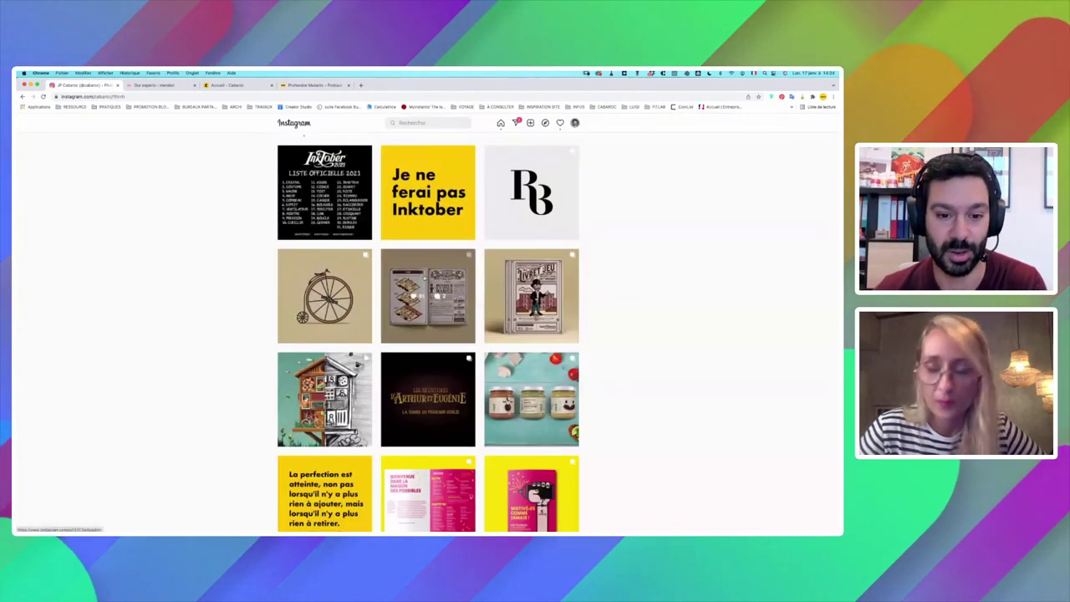
key("super+Tab")
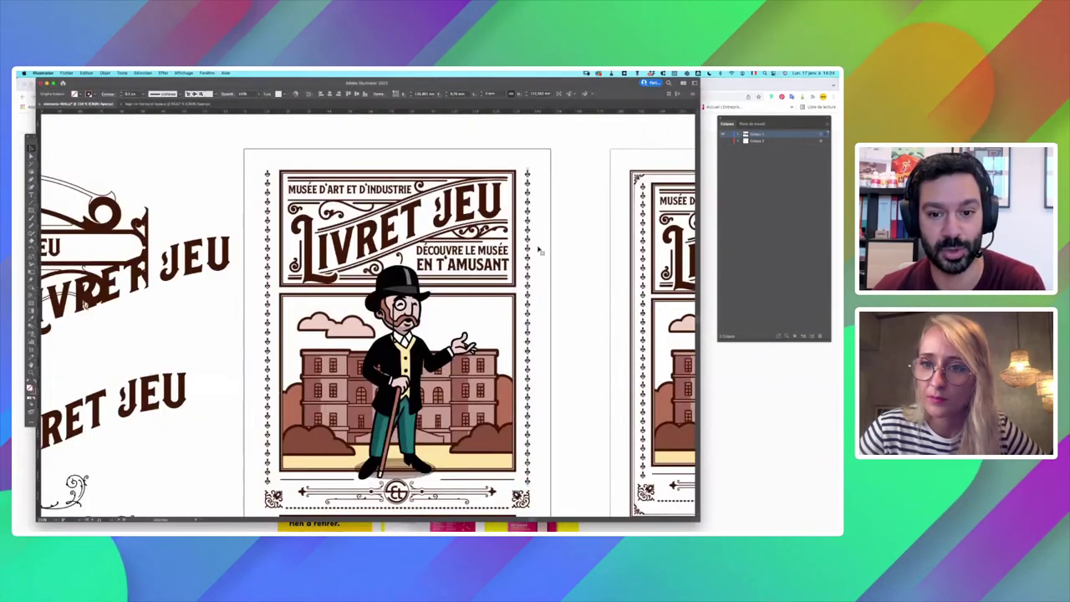
Step: Examine the heart-shaped ornament border along the right edge of the first cover up close
left_click_drag(558, 179, 686, 463)
key("super+plus")
key("super+plus")
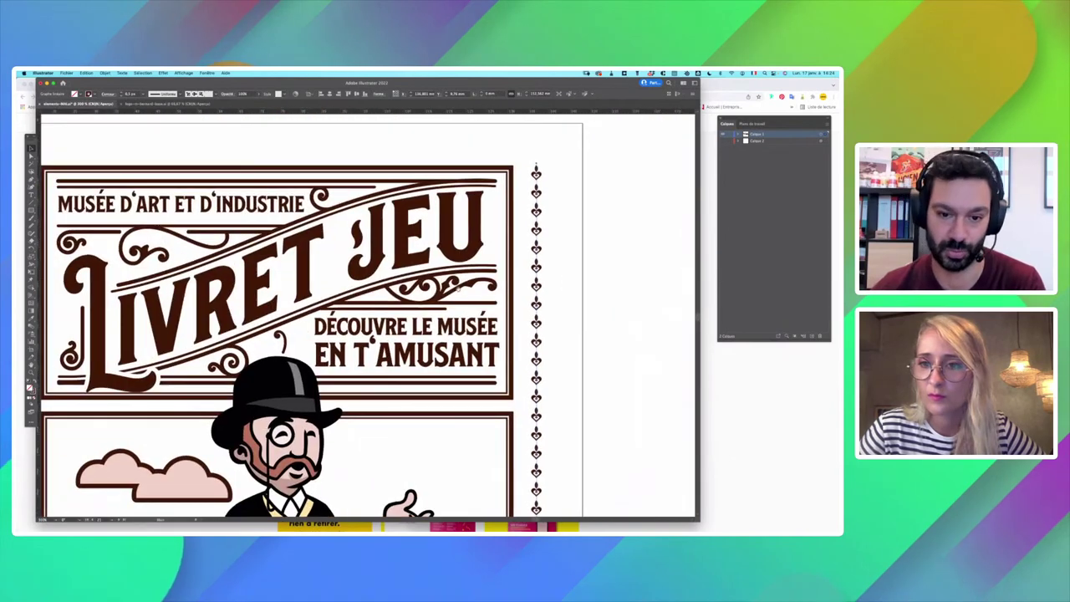
left_click_drag(598, 209, 482, 268)
key("super+minus")
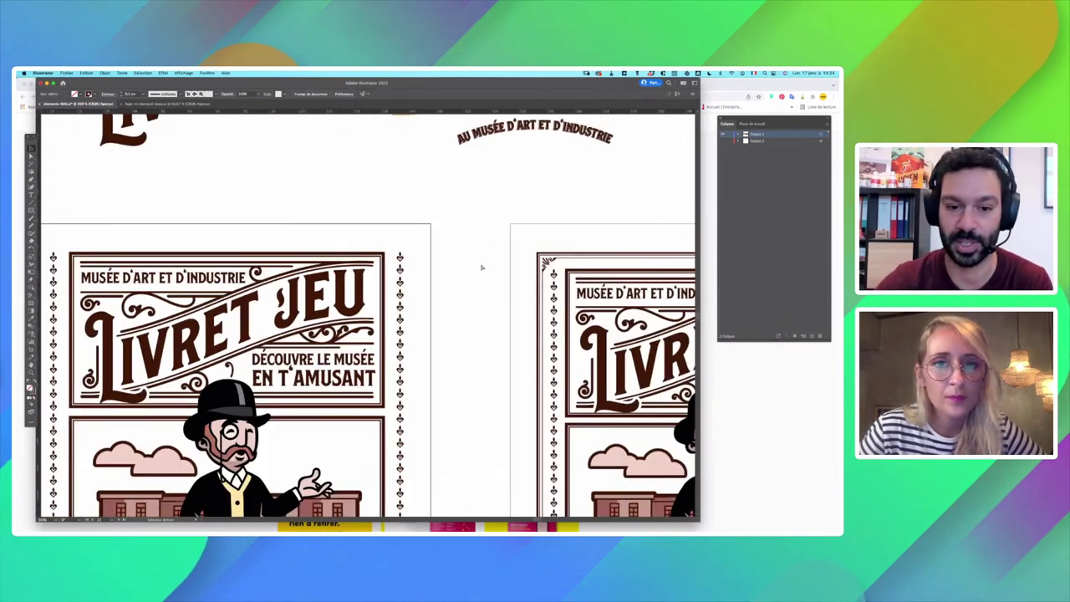
Step: Select the decorative outer frame of the second cover, inspect it around the illustration, and clear the selection
scroll(368, 317, "right", 3)
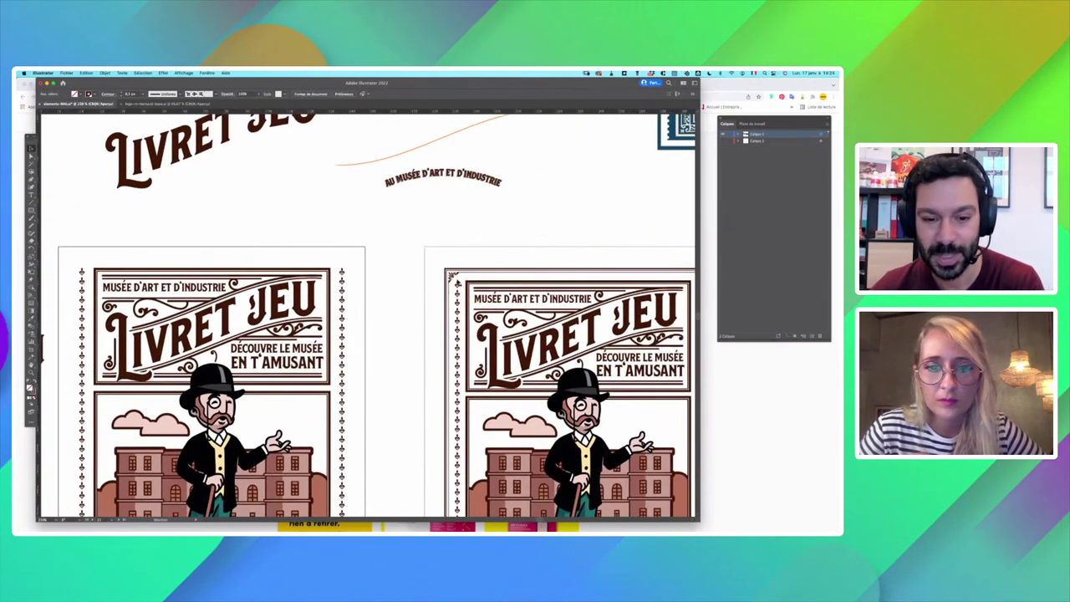
left_click(455, 276)
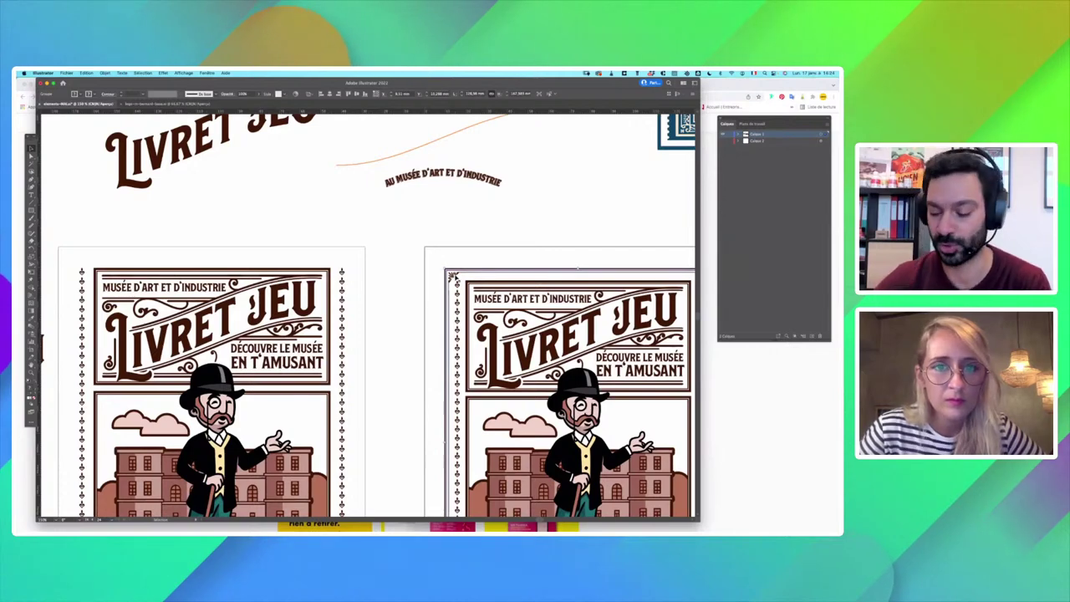
key("super+plus")
key("super+plus")
scroll(569, 284, "up", 6)
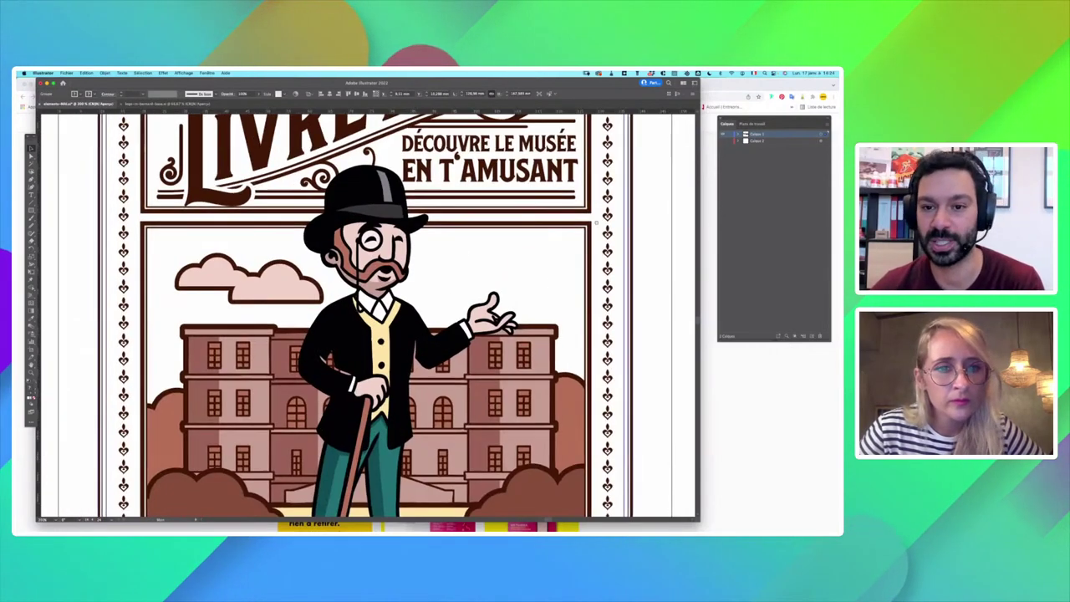
scroll(560, 297, "right", 2)
left_click(569, 225)
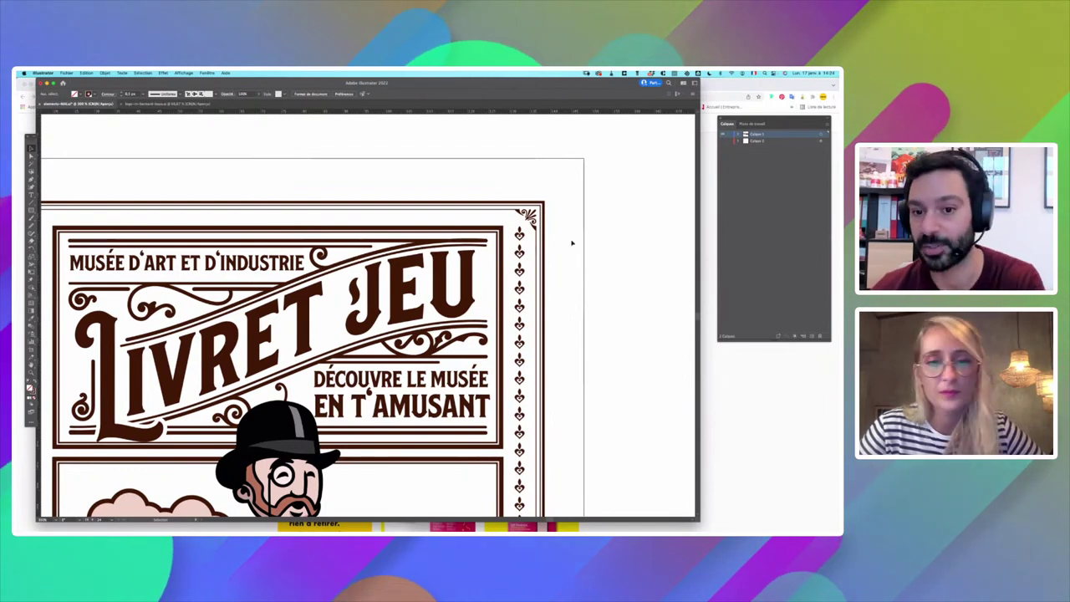
Step: Select the second cover's right-hand heart ornament line, inspect its repeating motifs from the upper corner downward, and deselect it
key("super+plus")
scroll(551, 267, "up", 3)
scroll(552, 267, "right", 4)
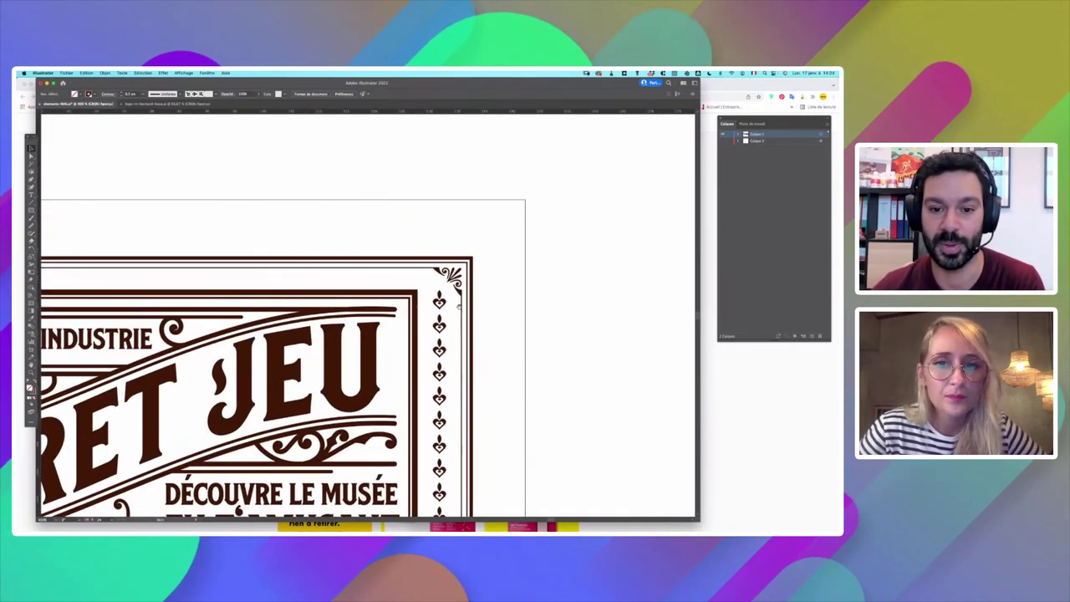
left_click_drag(523, 294, 452, 307)
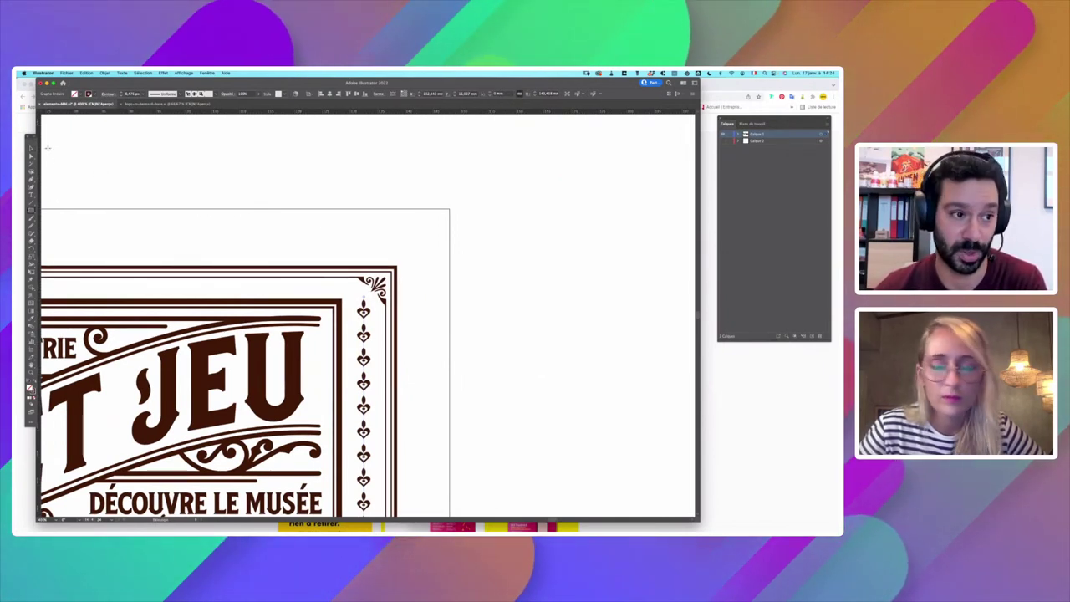
key("super+plus")
key("super+plus")
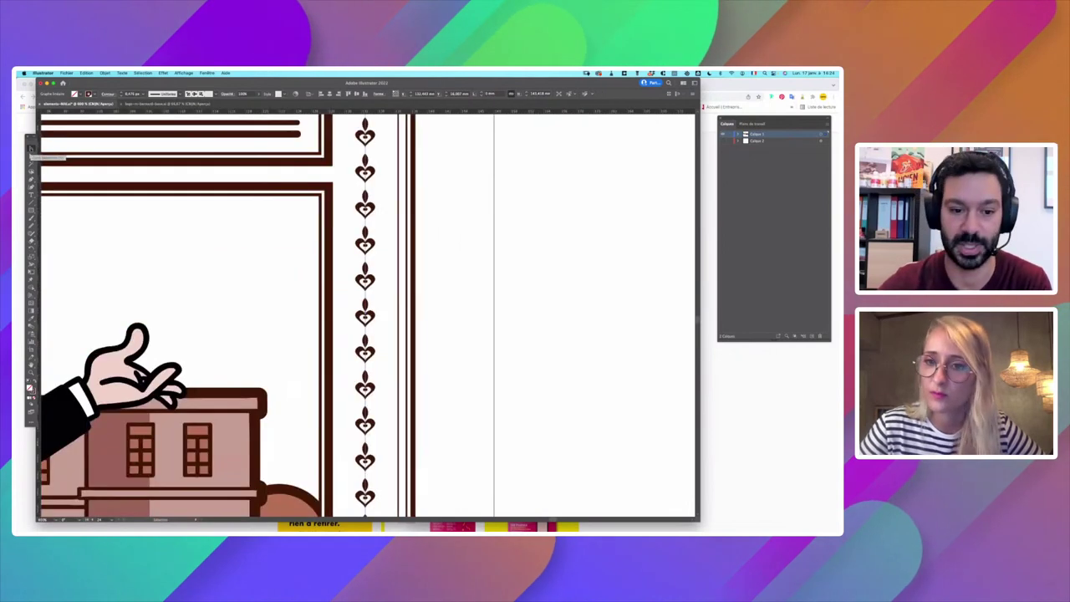
left_click(398, 267)
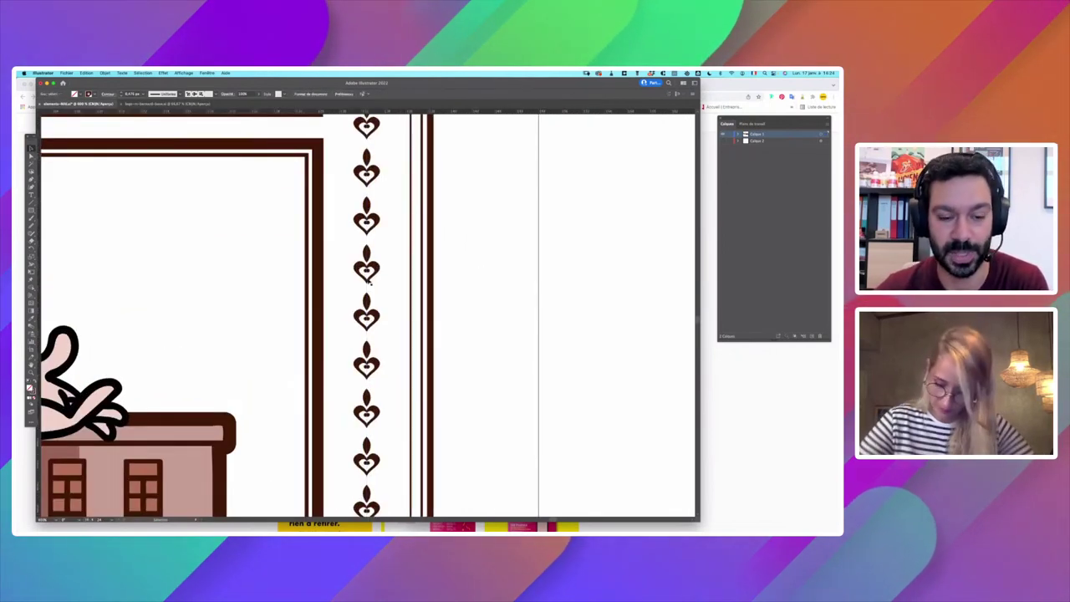
Step: Draw a horizontal line about 43 mm long beside the second cover and give it the border's heart ornament brush stroke
scroll(368, 279, "down", 5)
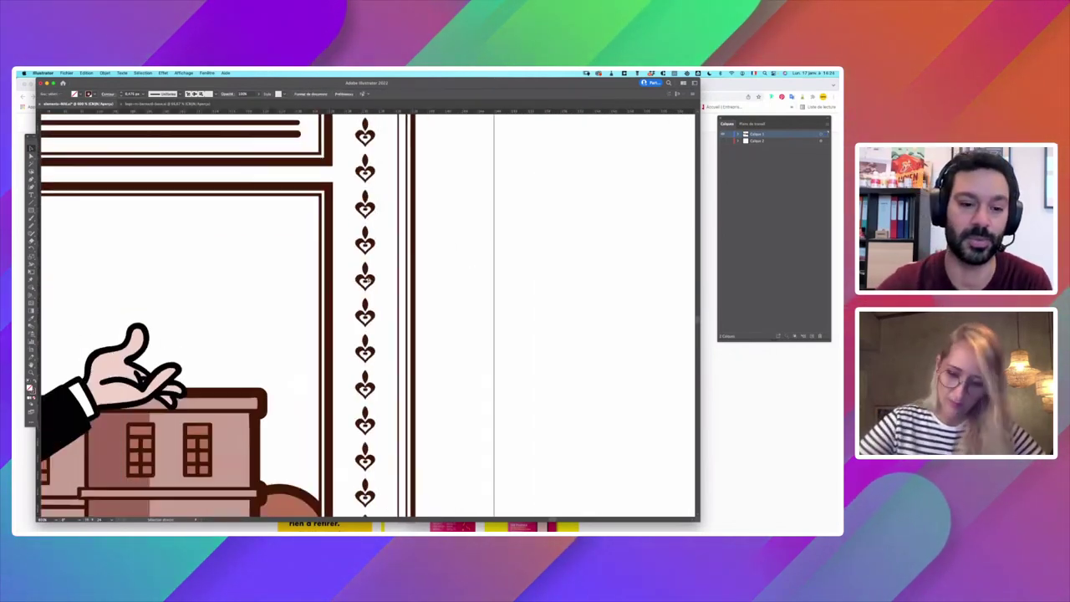
scroll(368, 278, "right", 2)
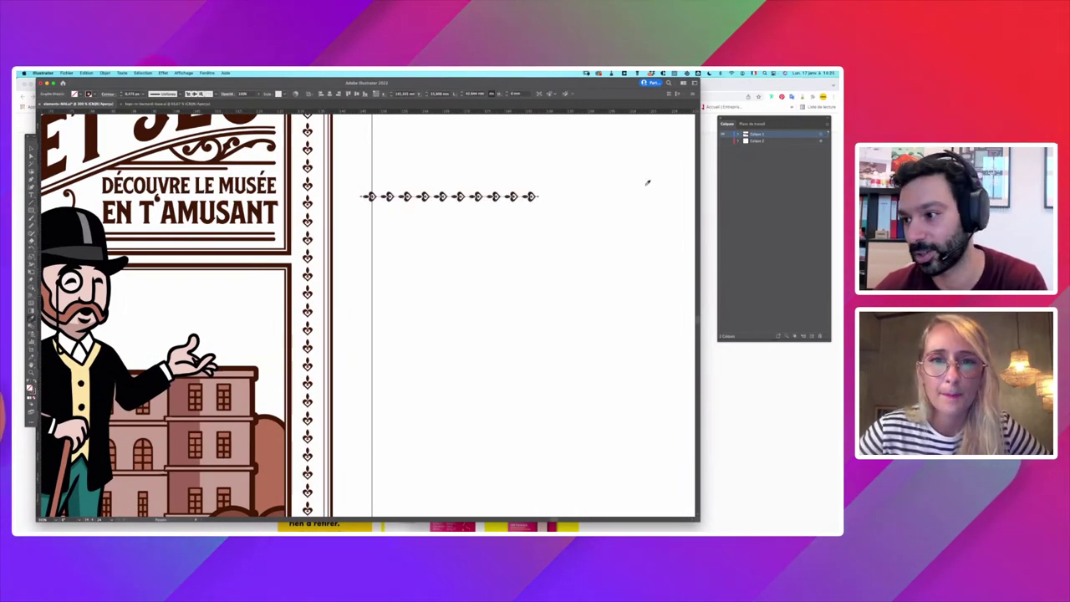
scroll(367, 313, "up", 3)
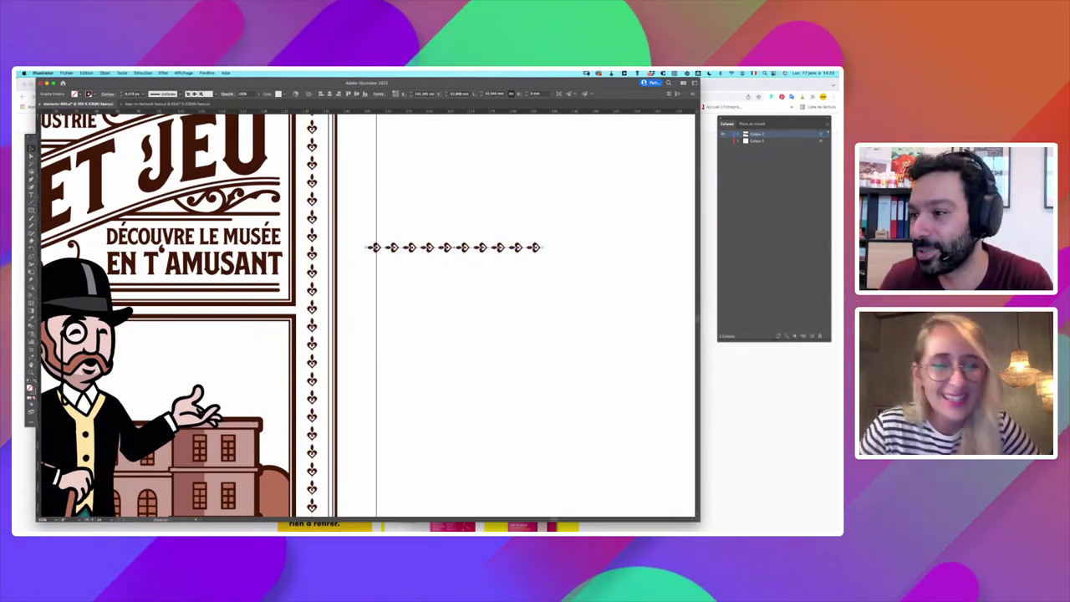
Step: Show the brush library above the horizontal heart ornament line and duplicate the line straight below the original
left_click_drag(640, 185, 513, 143)
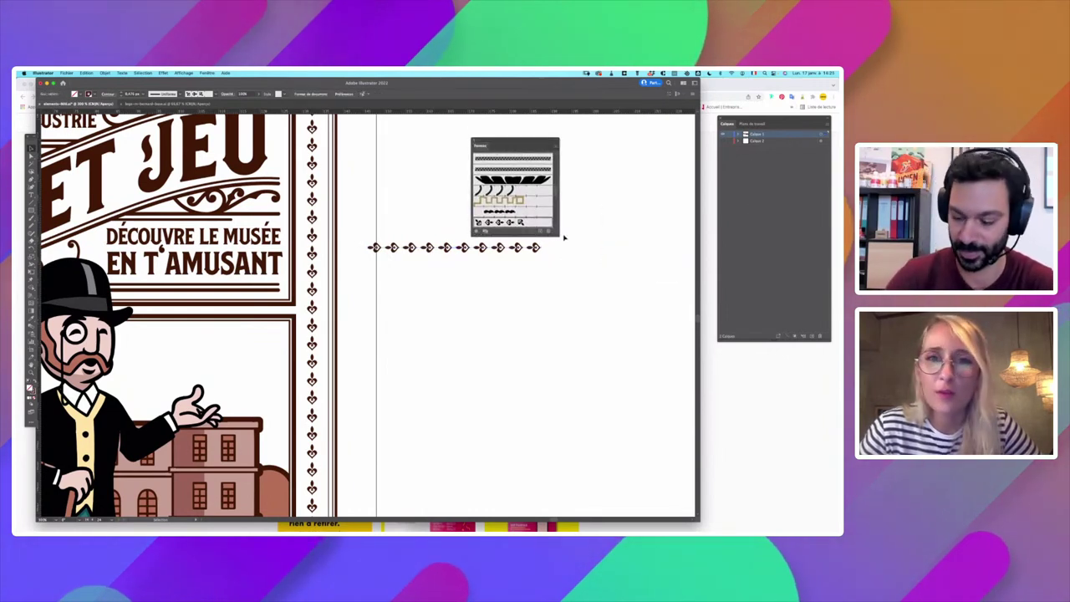
key("super+plus")
left_click_drag(487, 282, 281, 352)
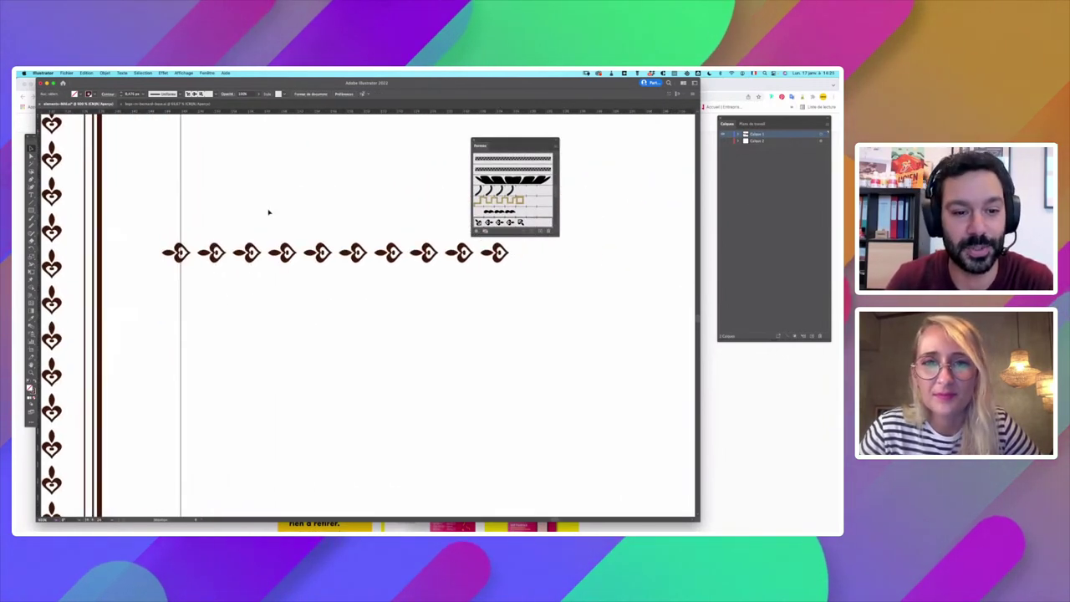
left_click_drag(332, 263, 332, 373)
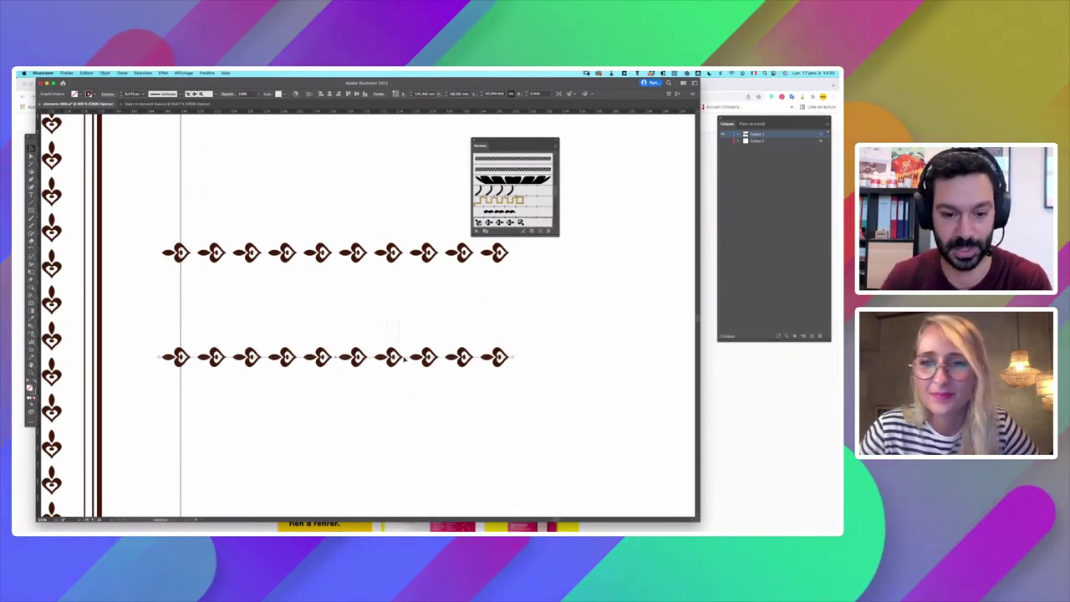
Step: Expand the appearance of the lower heart ornament line, delete all its motifs except one, and turn that motif upright
left_click(104, 72)
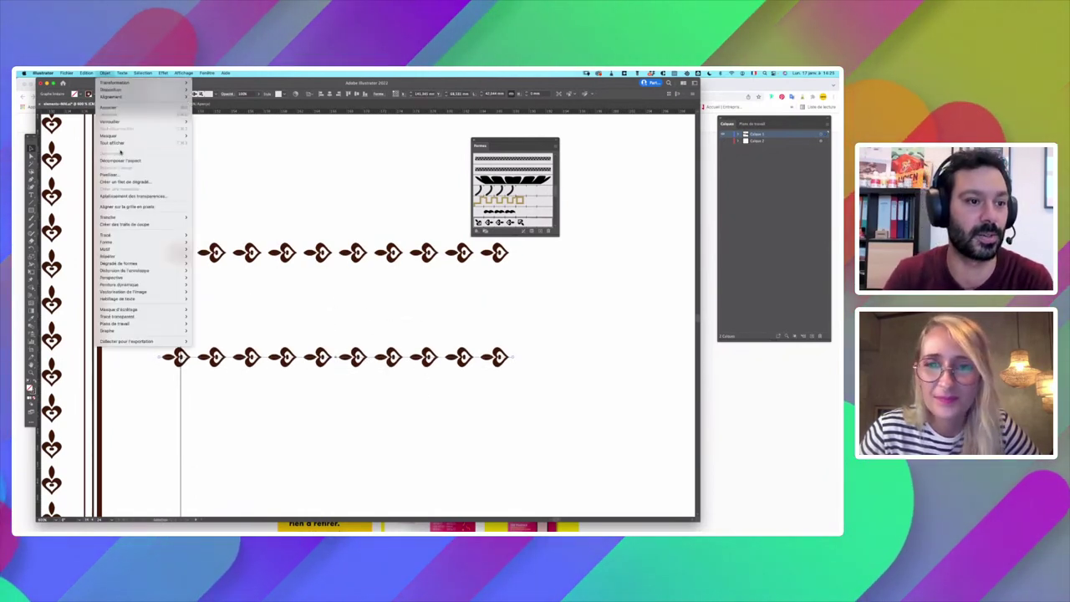
left_click(125, 159)
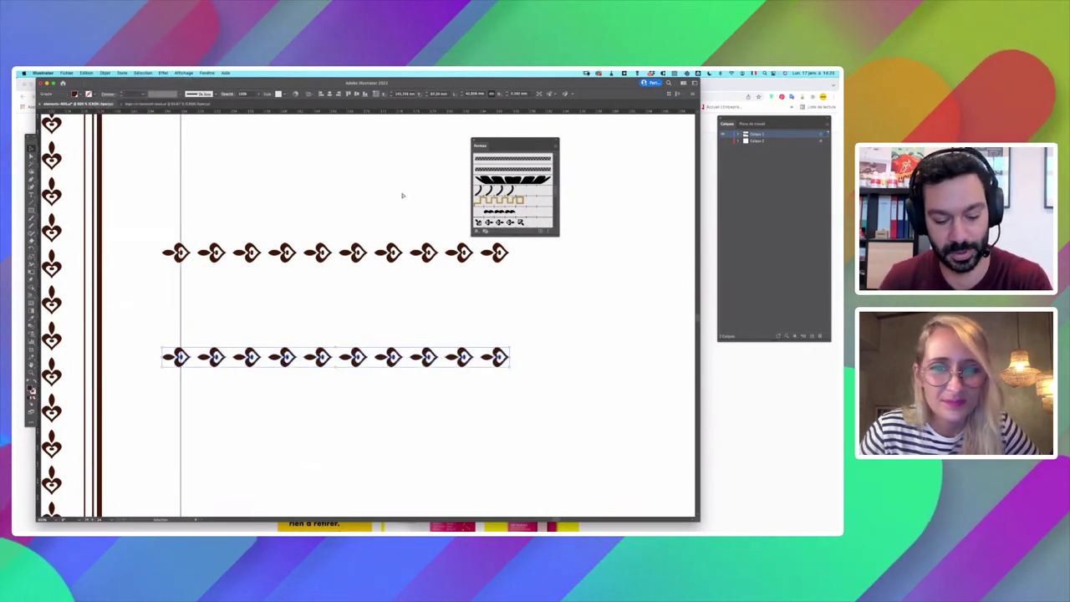
left_click_drag(551, 405, 531, 391)
left_click_drag(214, 343, 191, 357)
key("Delete")
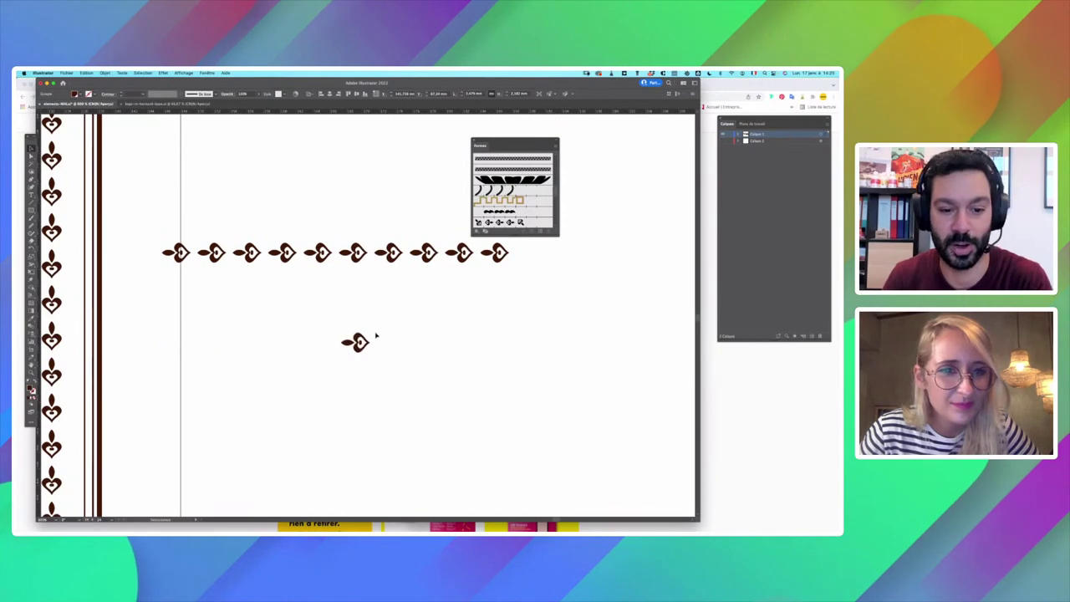
left_click(419, 347)
scroll(414, 351, "right", 3)
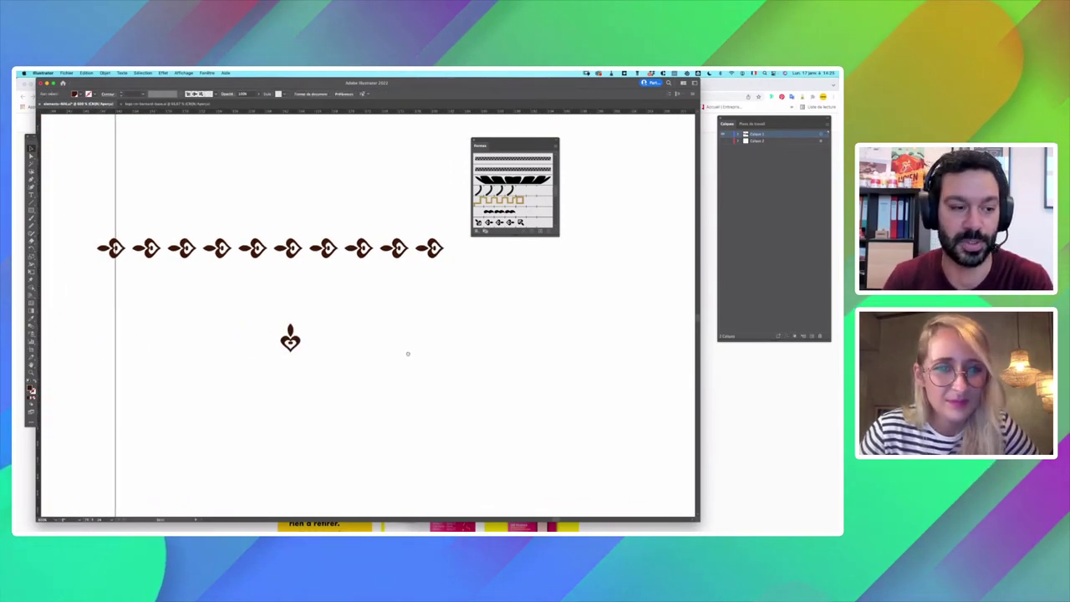
scroll(281, 307, "right", 2)
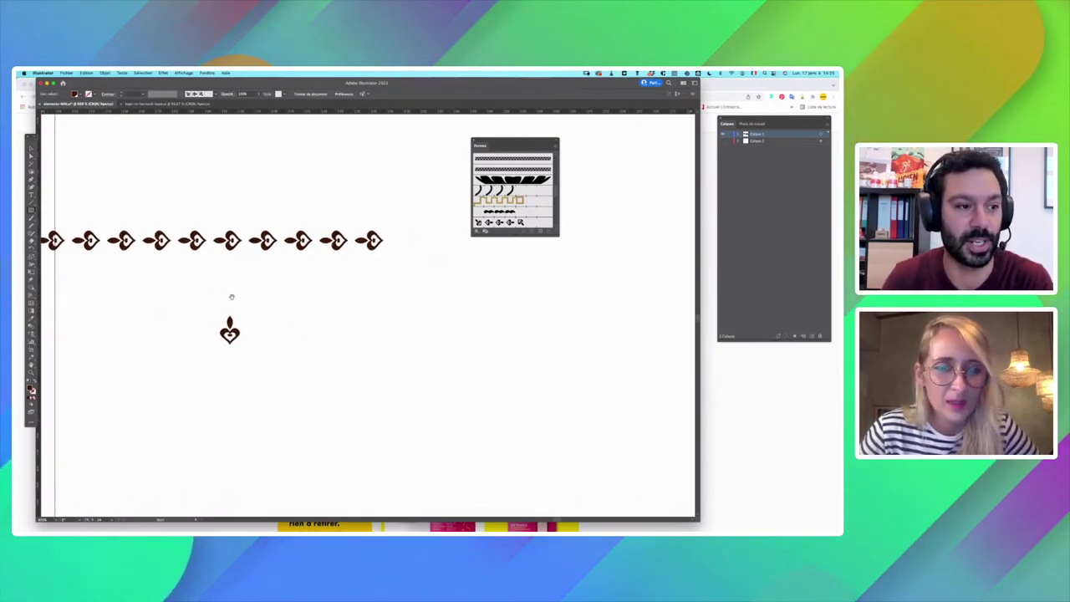
Step: Place the brush library beside the isolated heart motif and rotate the motif 90° clockwise so its leaf points right
key("super+minus")
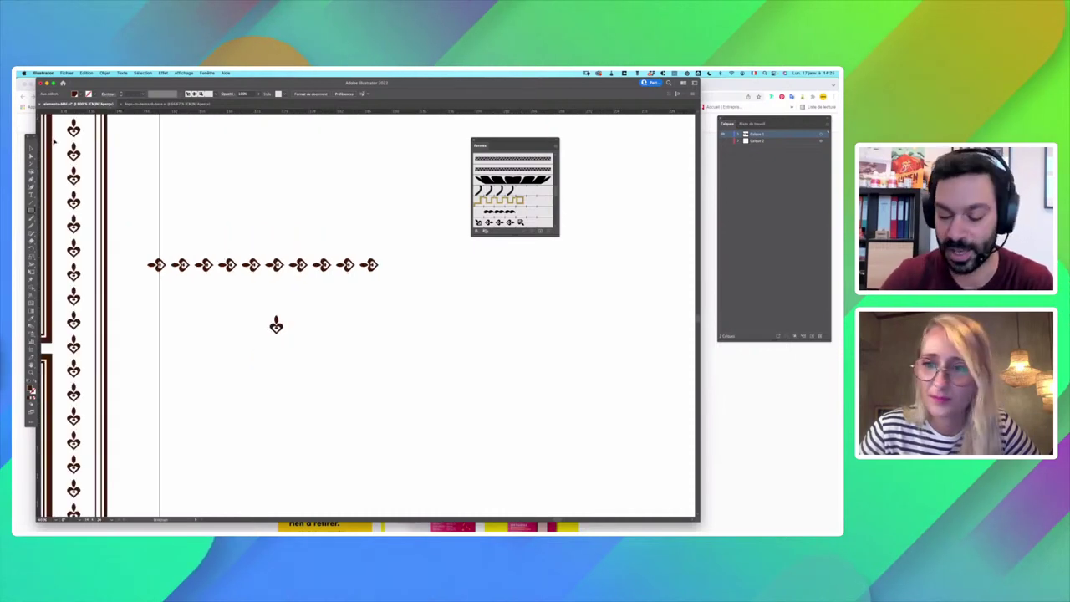
key("super+plus")
scroll(329, 284, "left", 3)
scroll(329, 284, "down", 1)
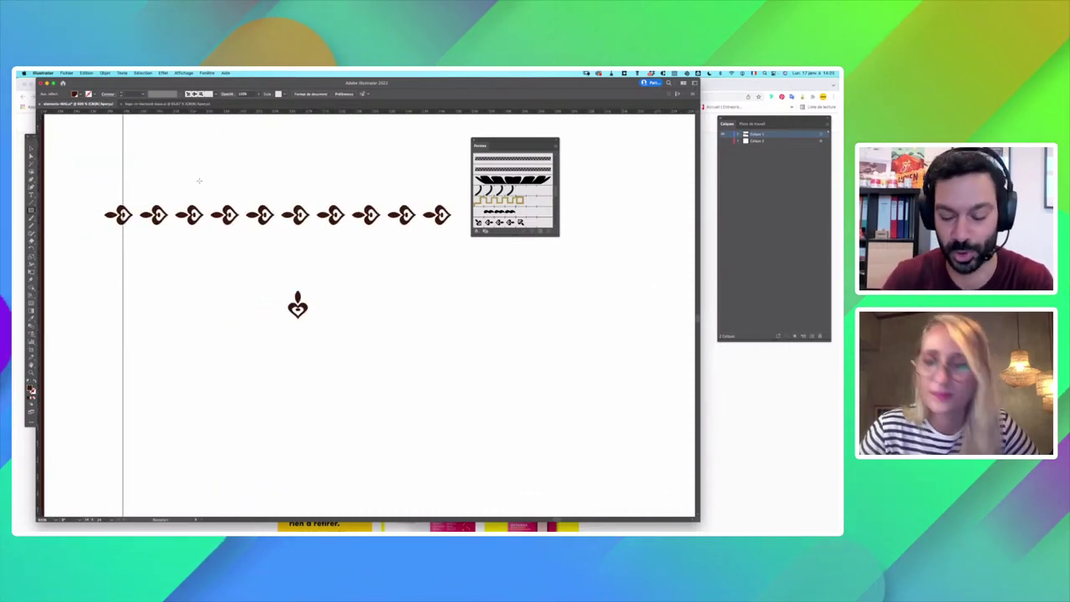
scroll(200, 183, "down", 2)
scroll(200, 183, "right", 4)
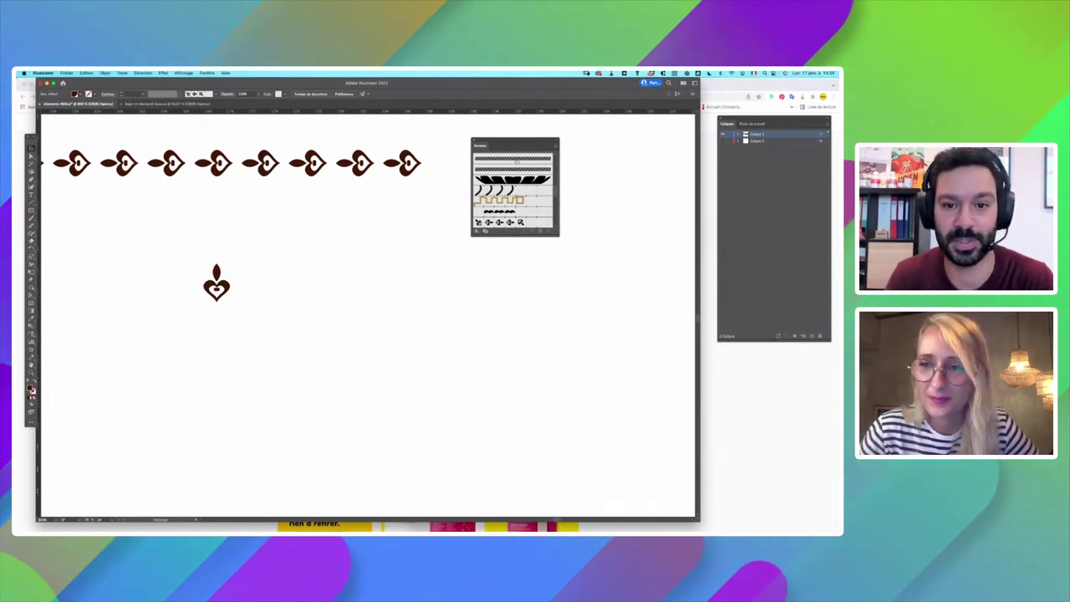
left_click_drag(490, 141, 419, 165)
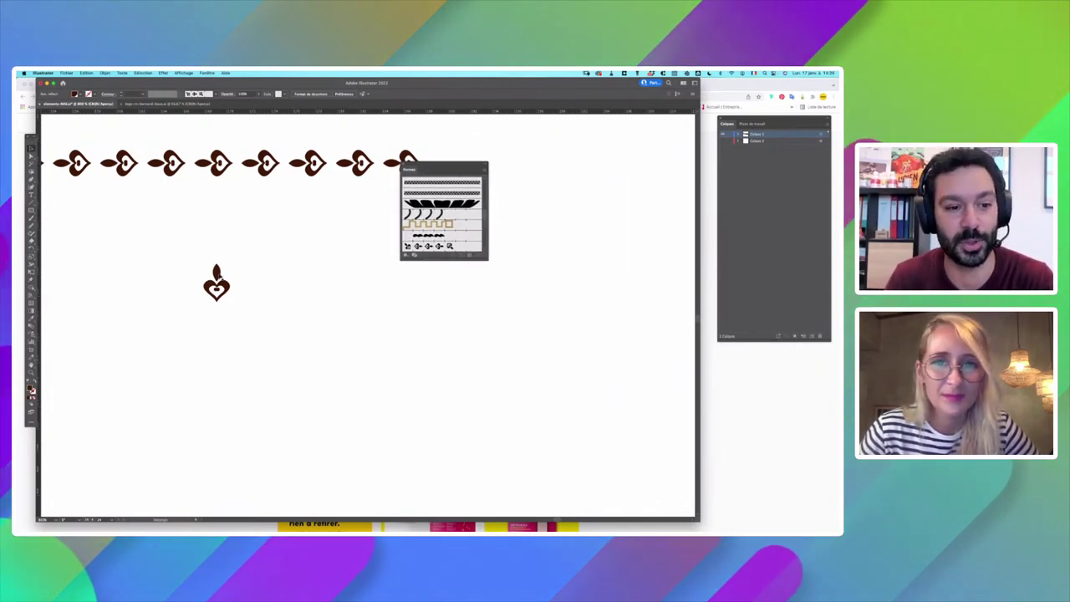
left_click(219, 277)
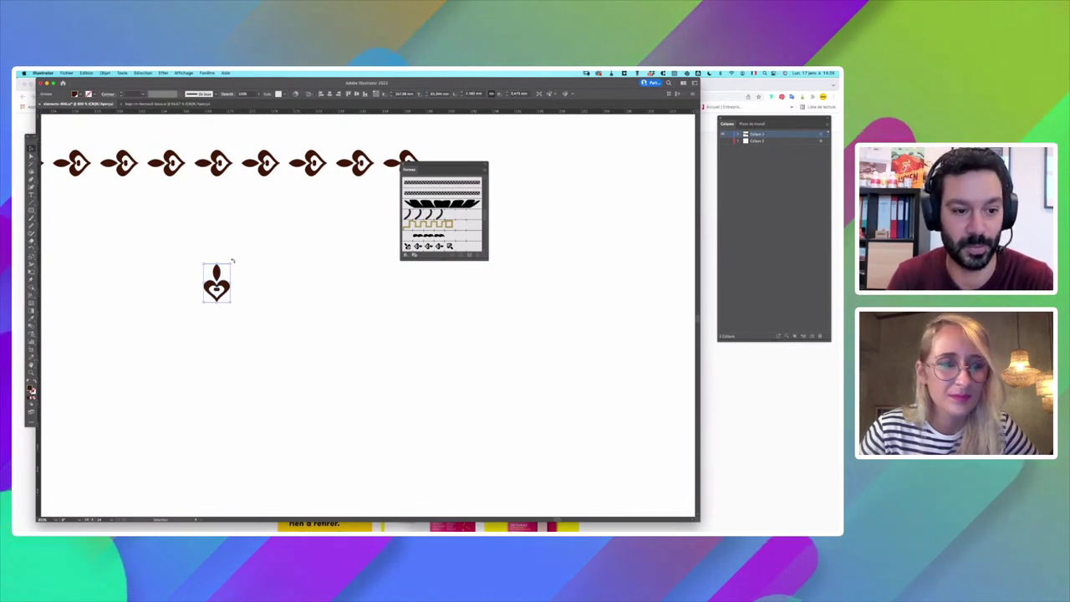
left_click_drag(233, 262, 237, 293)
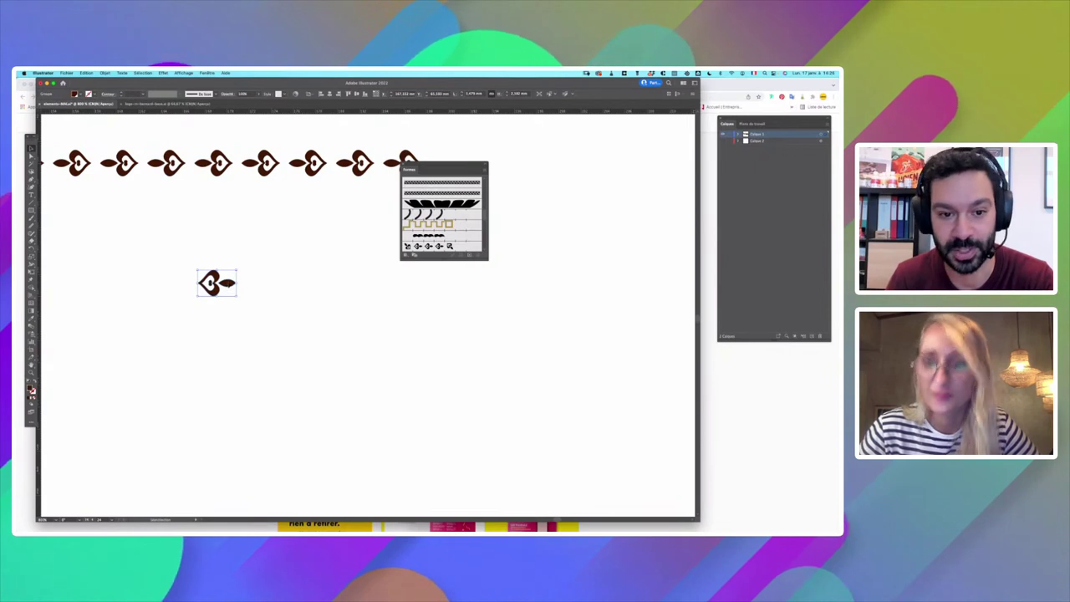
Step: Create a new pattern brush (Forme de motif) from the rotated heart motif, accepting the default pattern brush options
left_click_drag(227, 284, 426, 234)
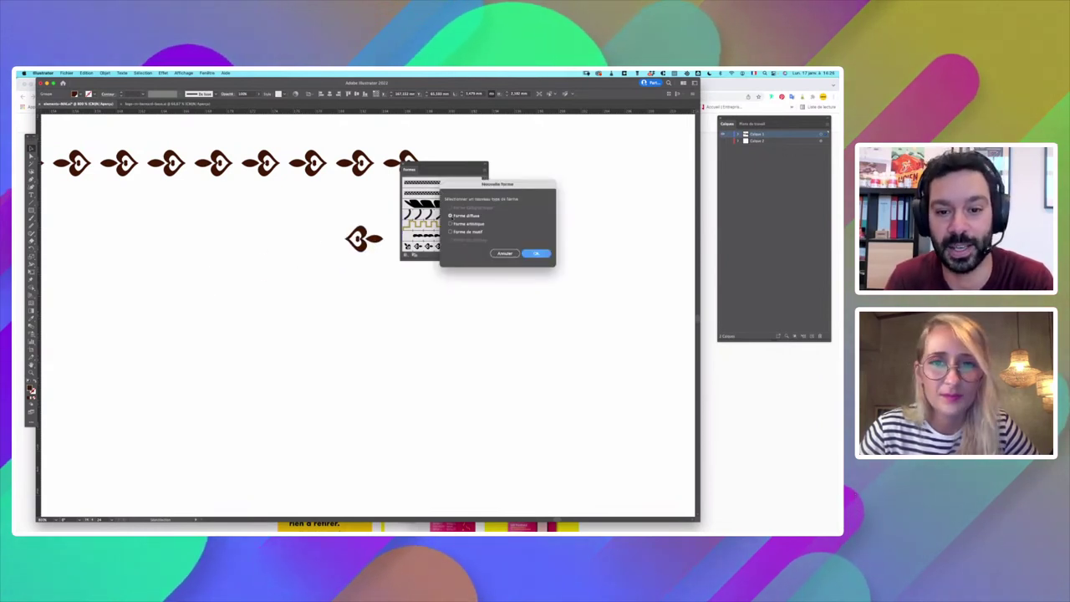
left_click_drag(482, 184, 541, 162)
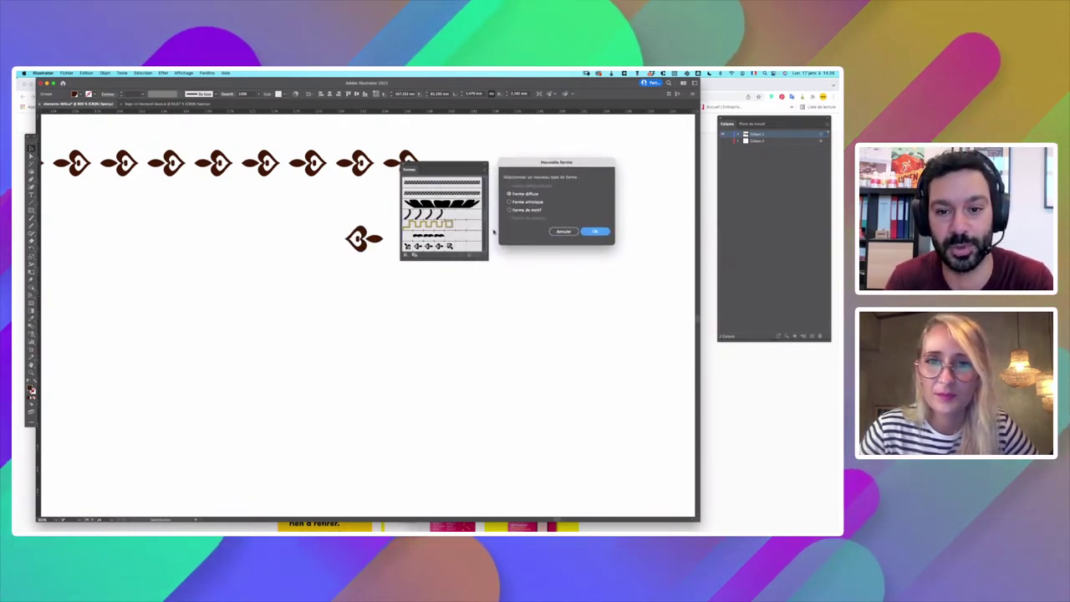
left_click(509, 208)
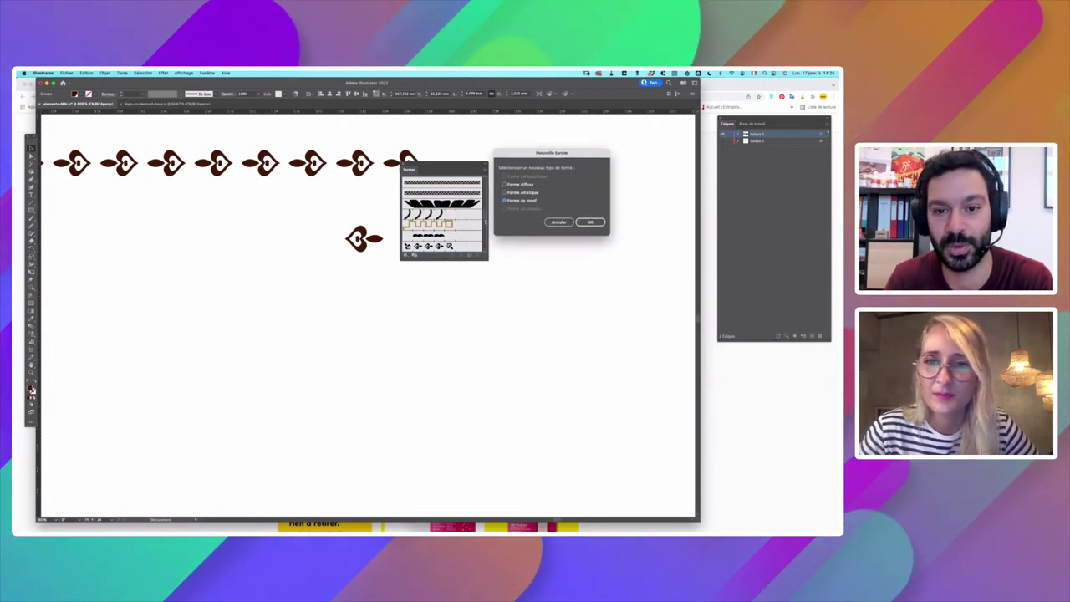
key("Return")
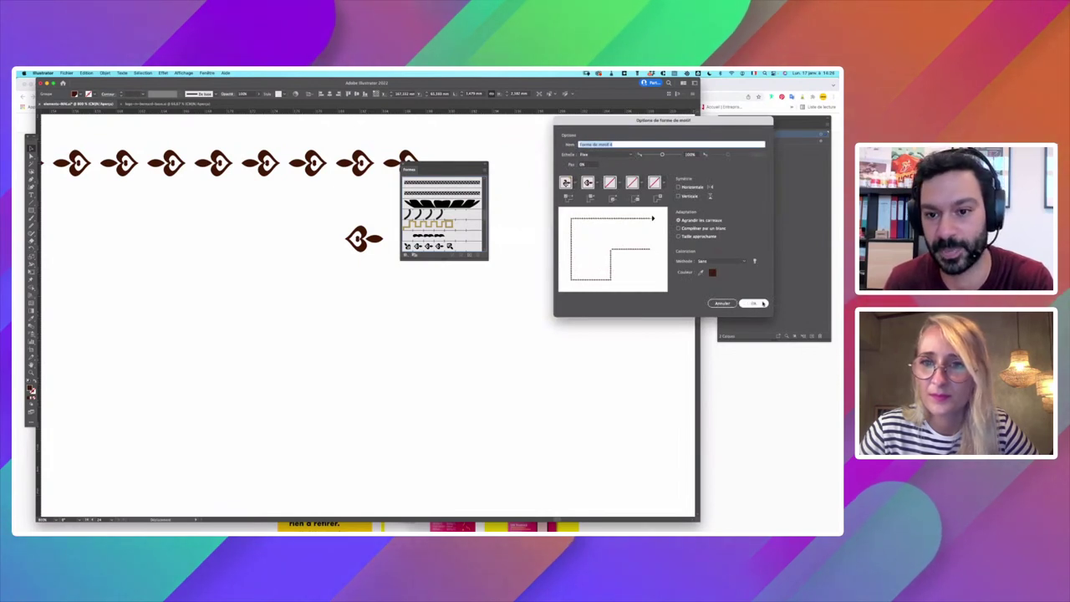
left_click(756, 303)
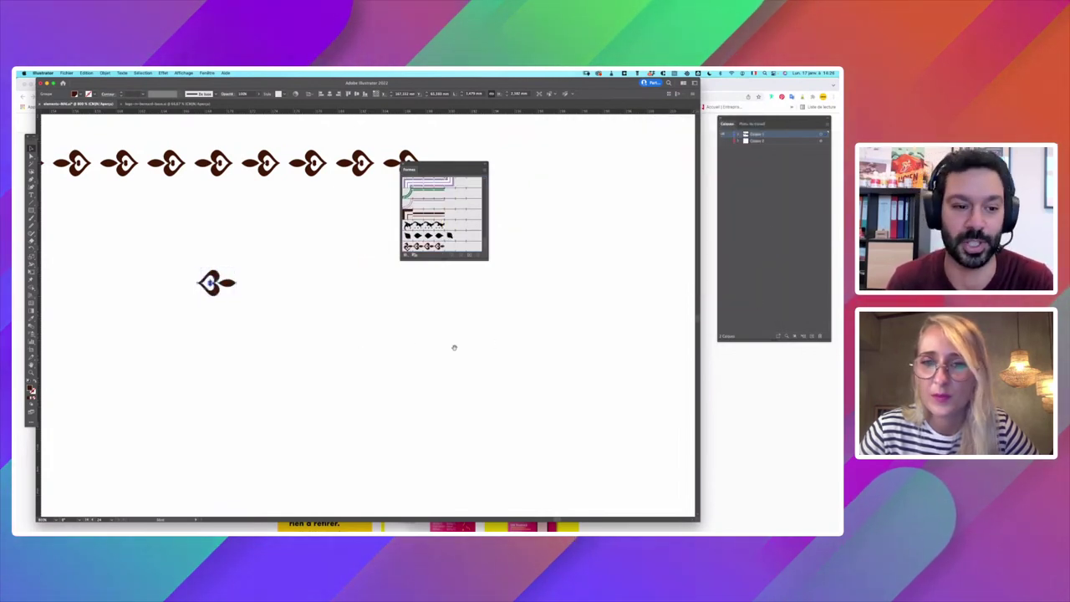
Step: Draw a square about 28 mm wide below the heart motif and swap its fill and stroke so only the outline is coloured
key("super+z")
key("super+z")
left_click_drag(439, 165, 493, 142)
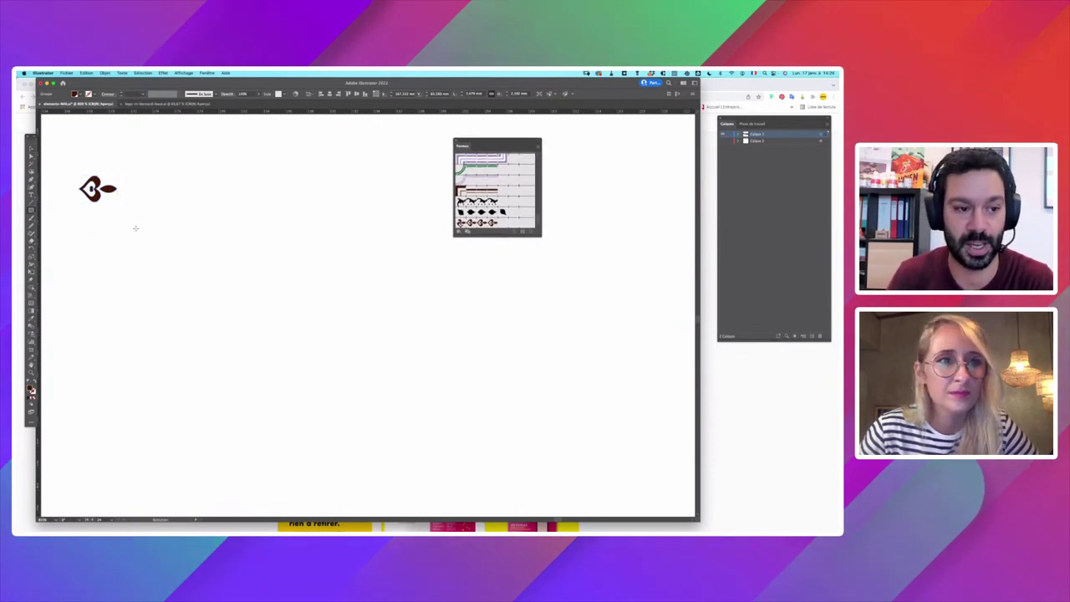
mouse_move(141, 226)
left_mouse_down()
mouse_move(313, 342)
mouse_move(451, 517)
left_mouse_up()
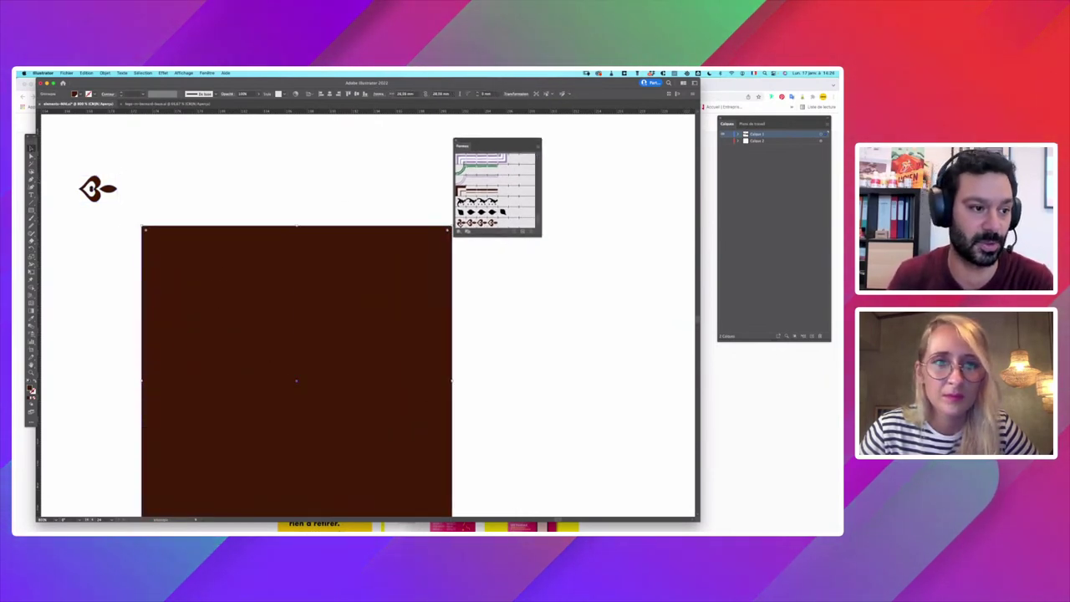
left_click(37, 382)
left_click_drag(421, 359, 385, 286)
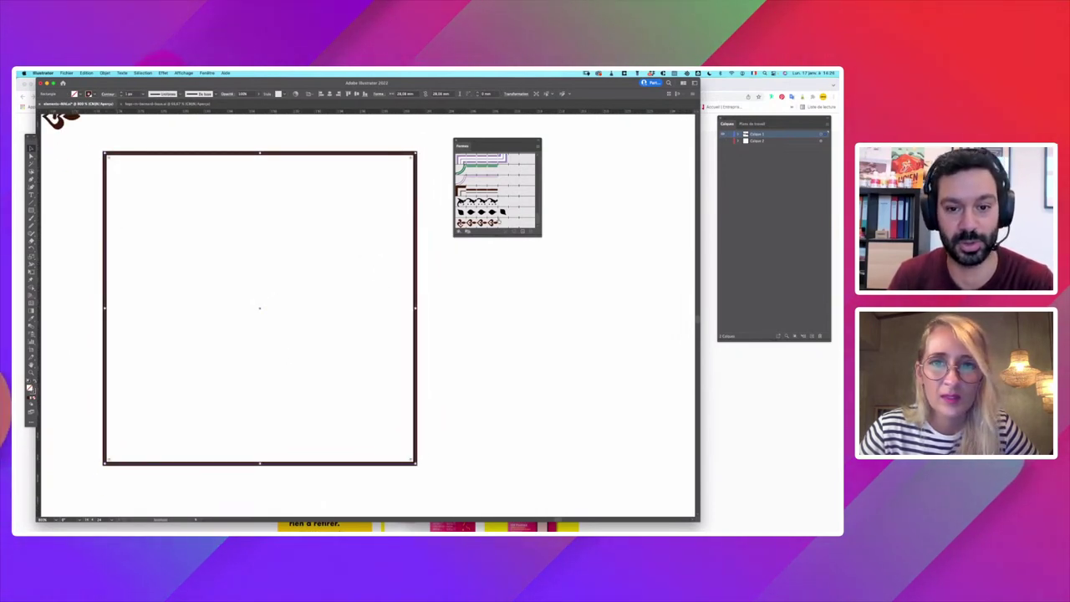
Step: Apply the new heart pattern brush to the square's outline and examine the resulting border beside the cover
left_click(488, 222)
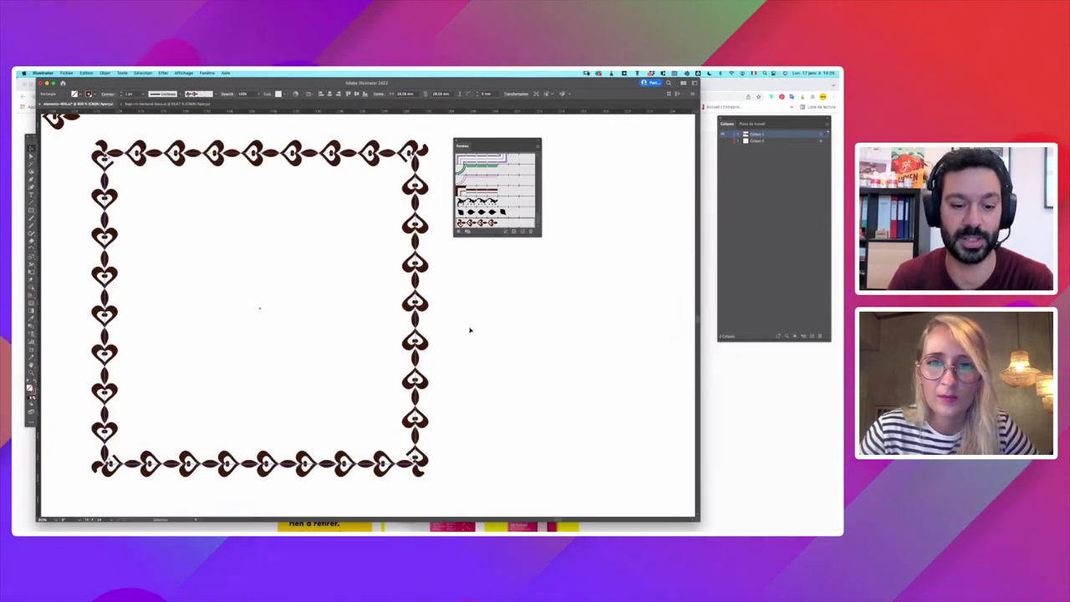
key("super+minus")
key("super+minus")
key("super+minus")
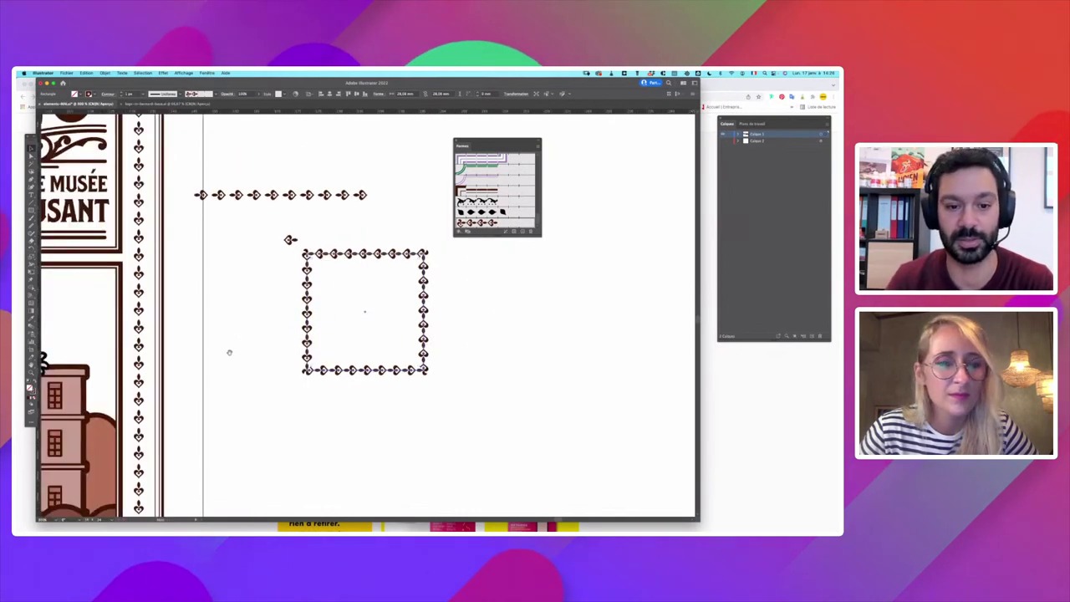
left_click_drag(254, 347, 148, 315)
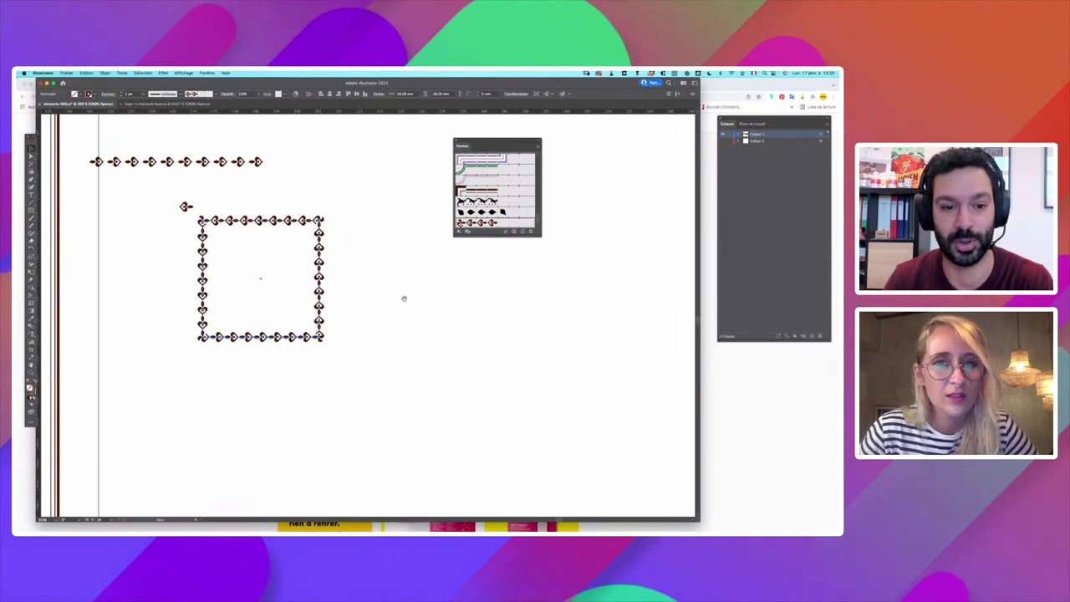
left_click_drag(401, 297, 406, 302)
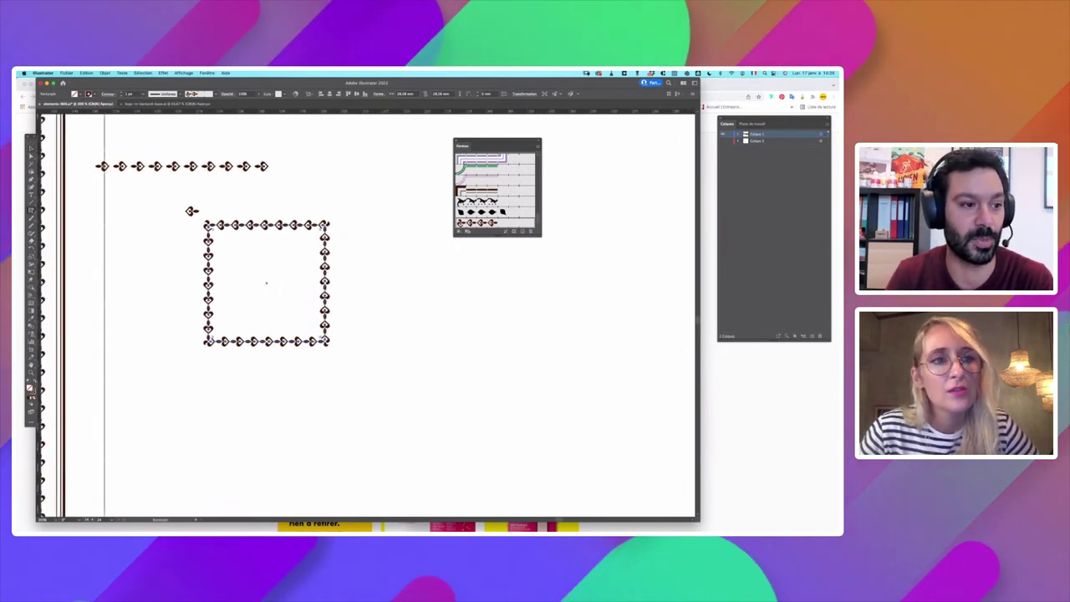
Step: Draw a circle about 25 mm in diameter beside the ornamented square and give it the heart pattern brush stroke
left_click(32, 210)
left_click(63, 224)
left_click_drag(428, 279, 532, 383)
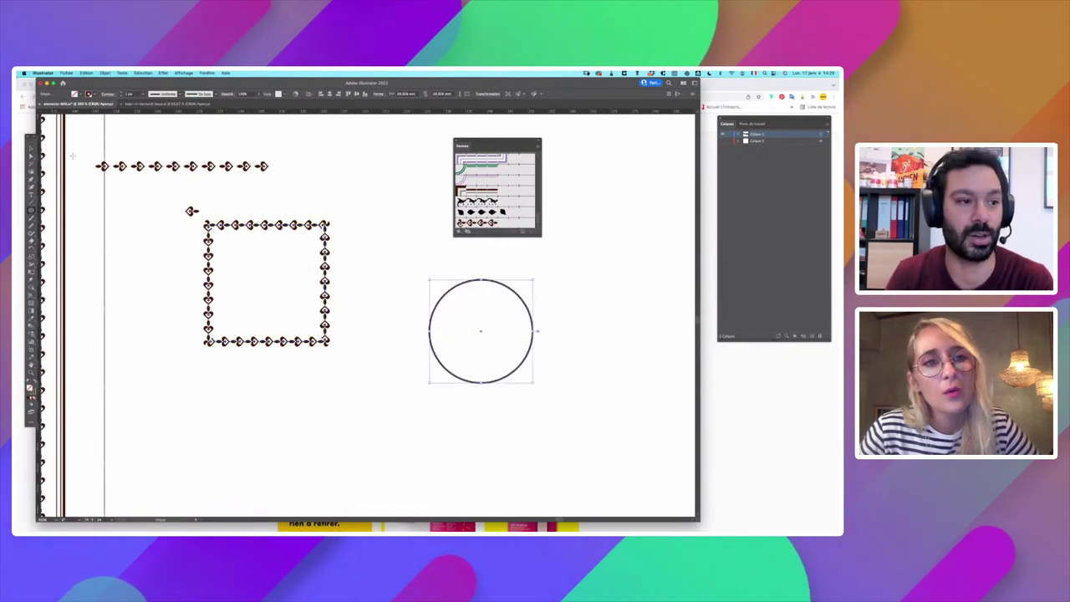
key("i")
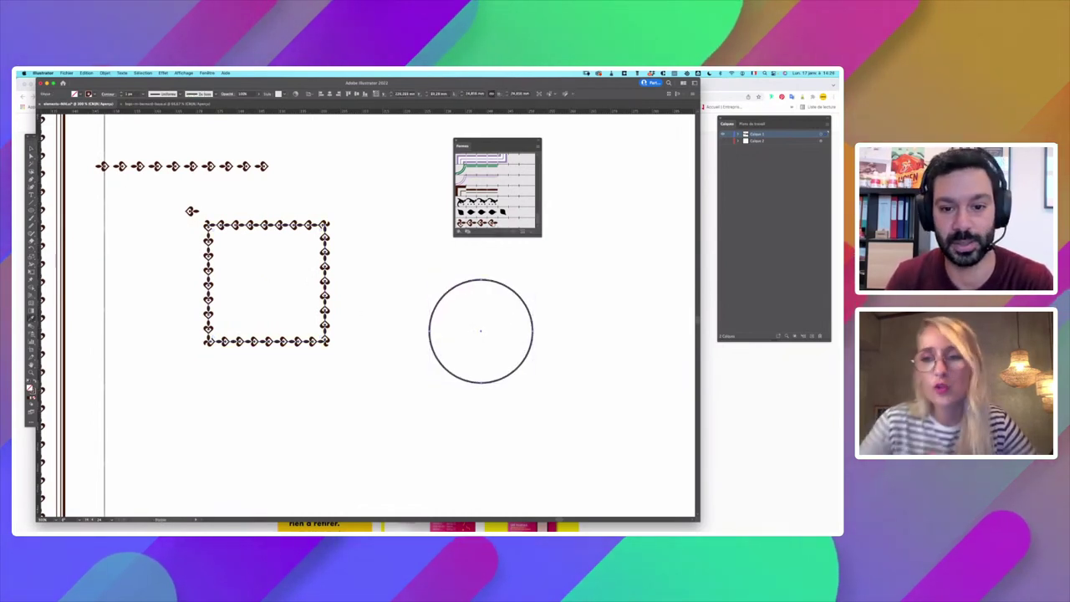
key("v")
left_click(476, 223)
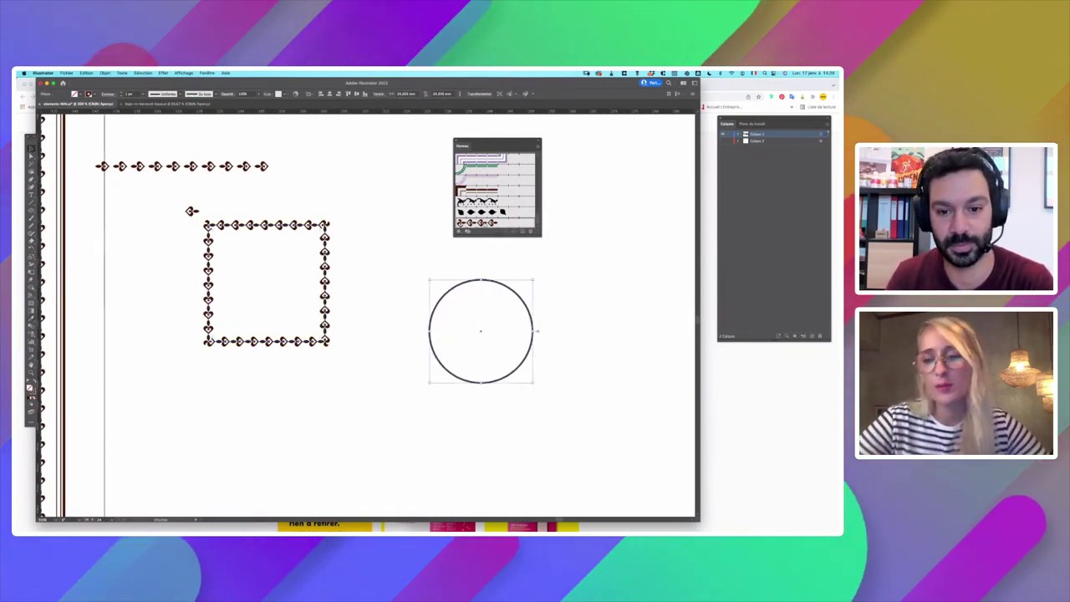
left_click(347, 278)
Step: Paint several freehand curved strokes above the circle with the Paintbrush and the heart pattern brush
scroll(317, 276, "right", 5)
scroll(318, 275, "up", 2)
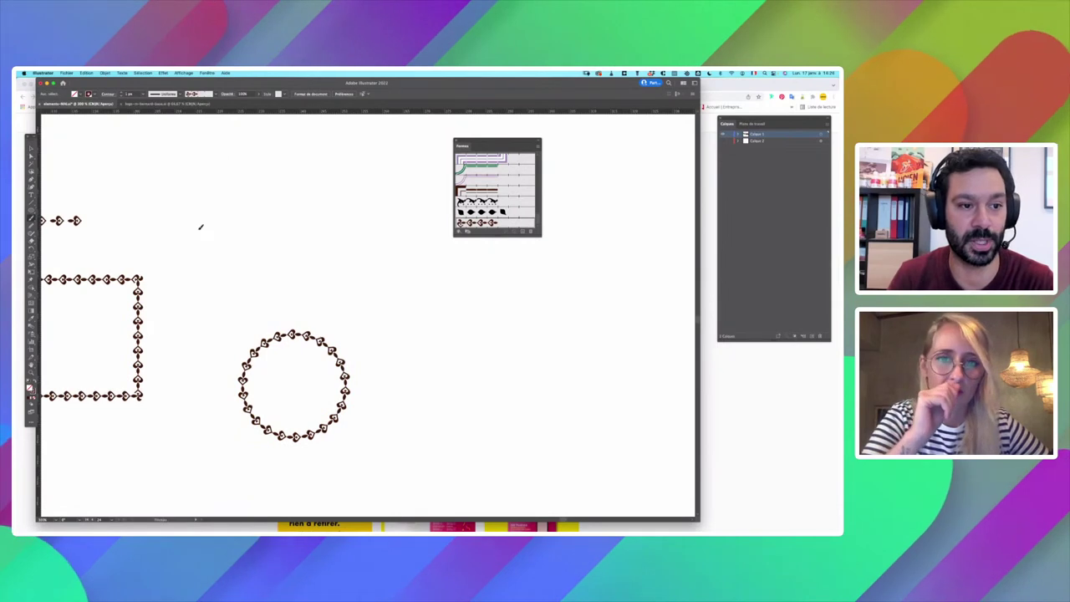
left_click_drag(155, 160, 468, 346)
left_click_drag(342, 251, 289, 280)
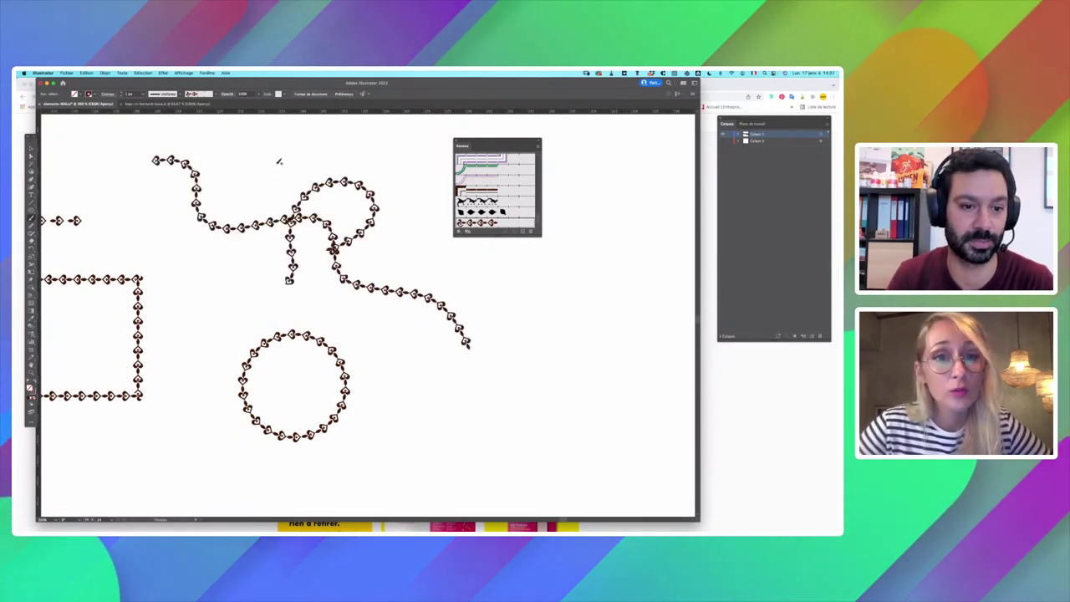
mouse_move(242, 148)
left_mouse_down()
mouse_move(255, 254)
mouse_move(416, 232)
left_mouse_up()
Step: Delete the freehand brush strokes and the heart-ornamented circle, keeping the square
key("super+minus")
key("super+minus")
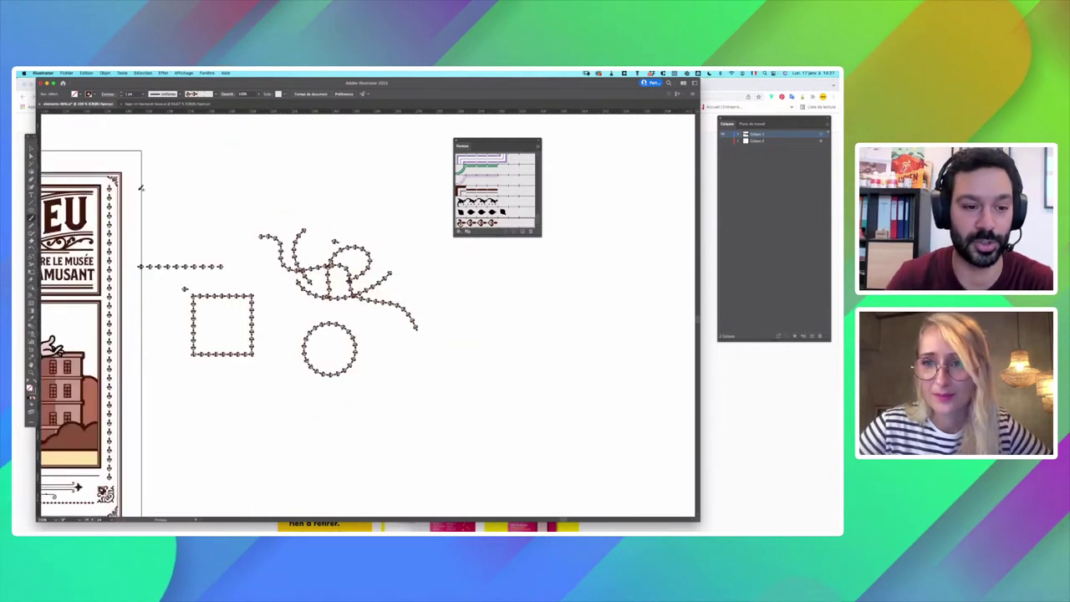
left_click_drag(328, 203, 428, 282)
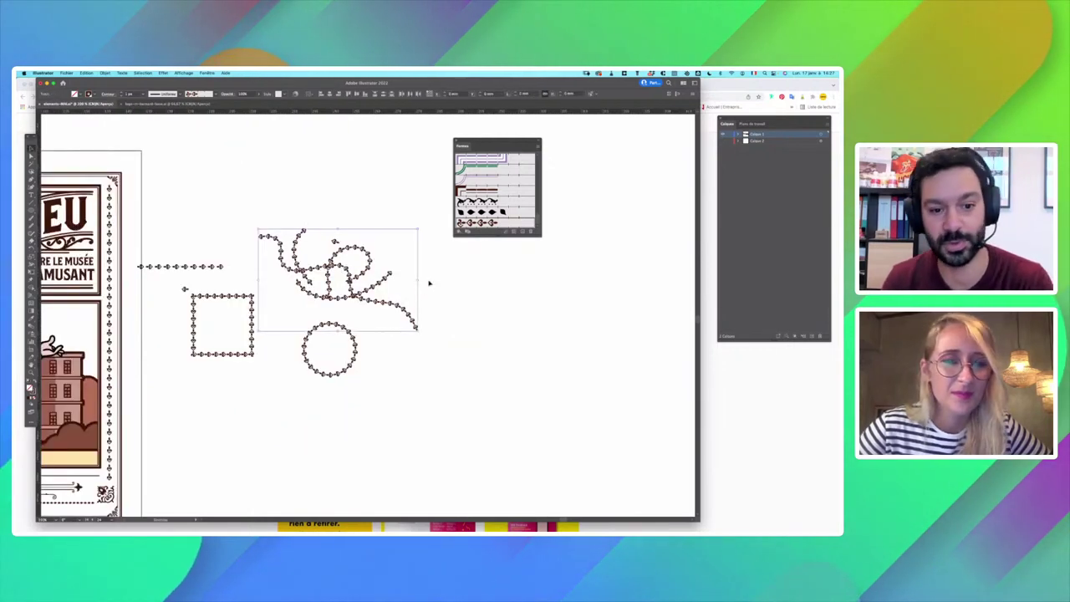
key("Delete")
left_click(344, 336)
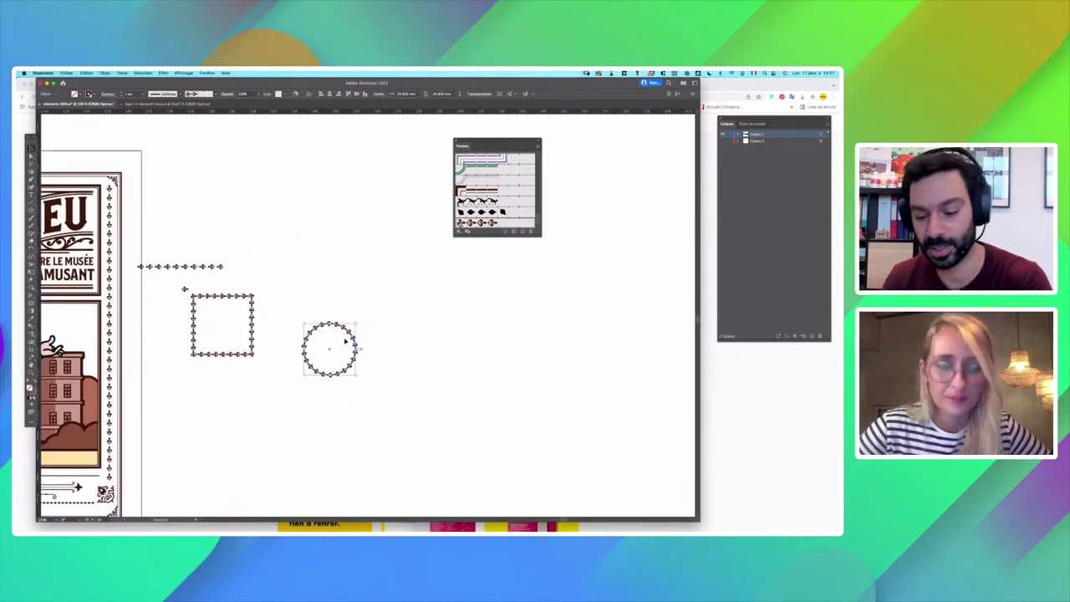
key("Delete")
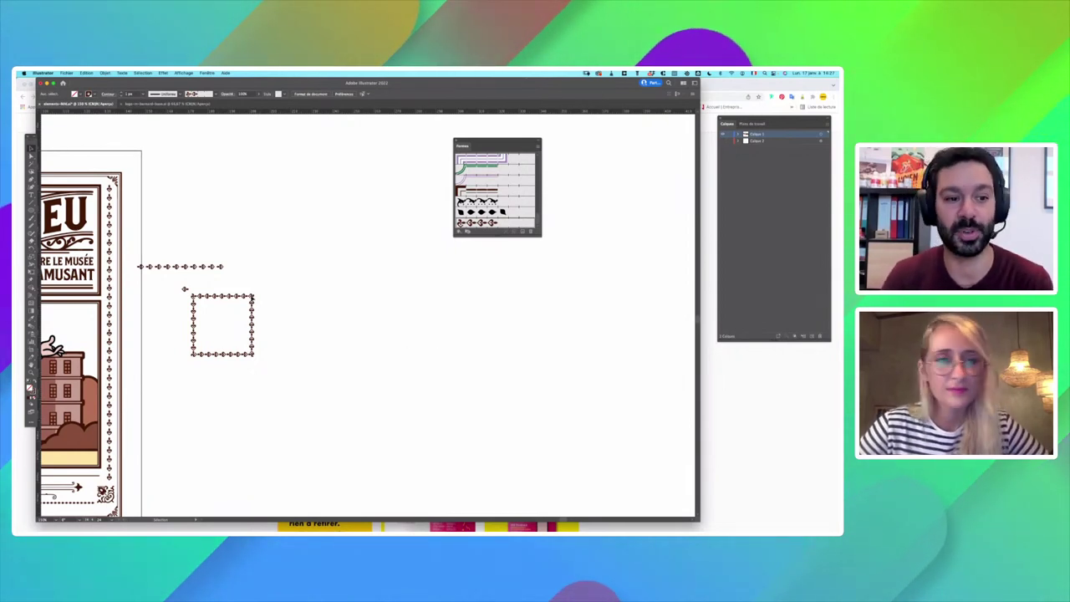
Step: Examine the artwork below the cover, from the logos and small ornaments to the round "Merci de ta visite" badge
left_click_drag(200, 378, 294, 276)
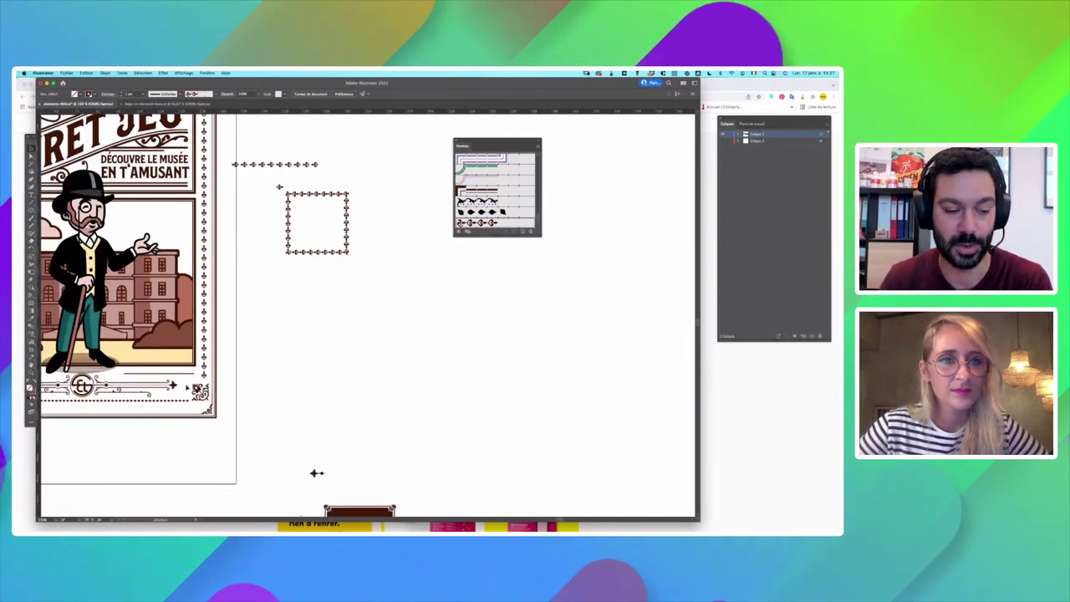
left_click_drag(355, 384, 434, 301)
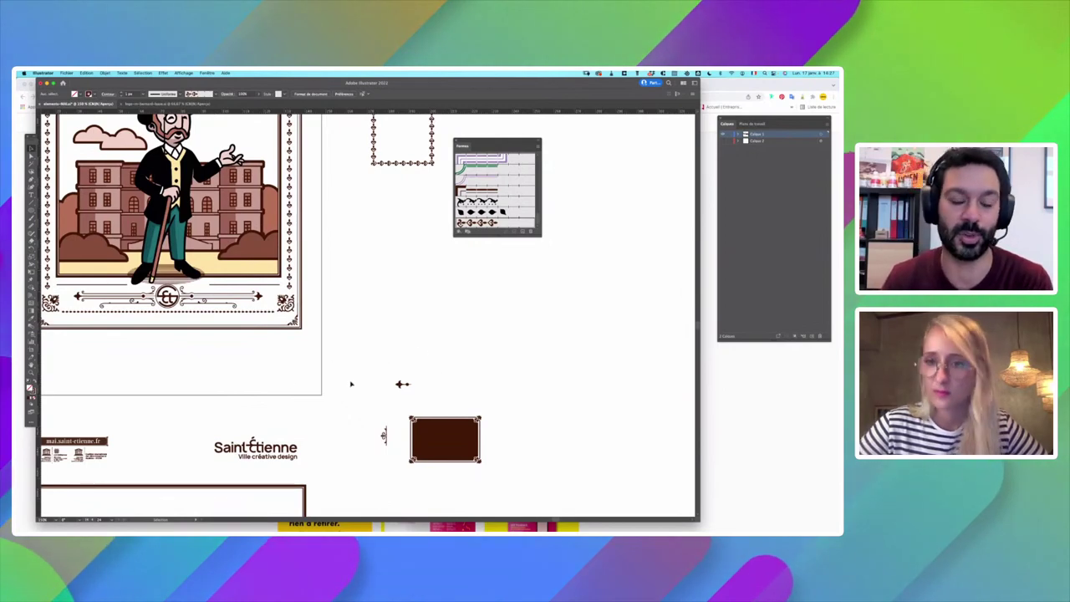
key("super+minus")
key("super+minus")
left_click_drag(495, 476, 358, 277)
scroll(360, 275, "up", 3)
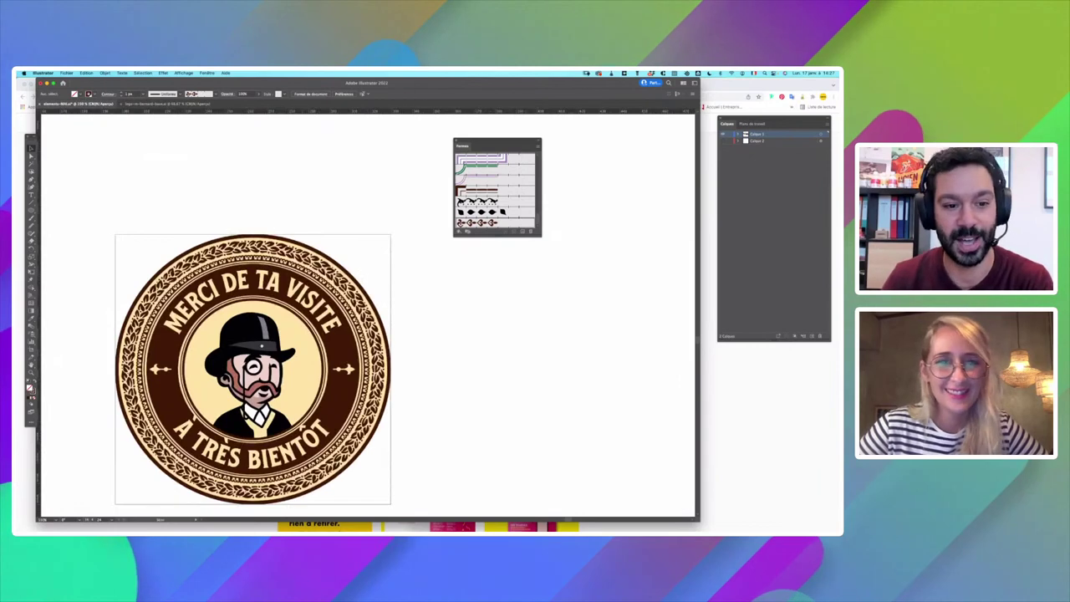
Step: Examine the round "Merci de ta visite" badge up close, checking its paths in outline view and returning to the normal preview
scroll(375, 248, "up", 3)
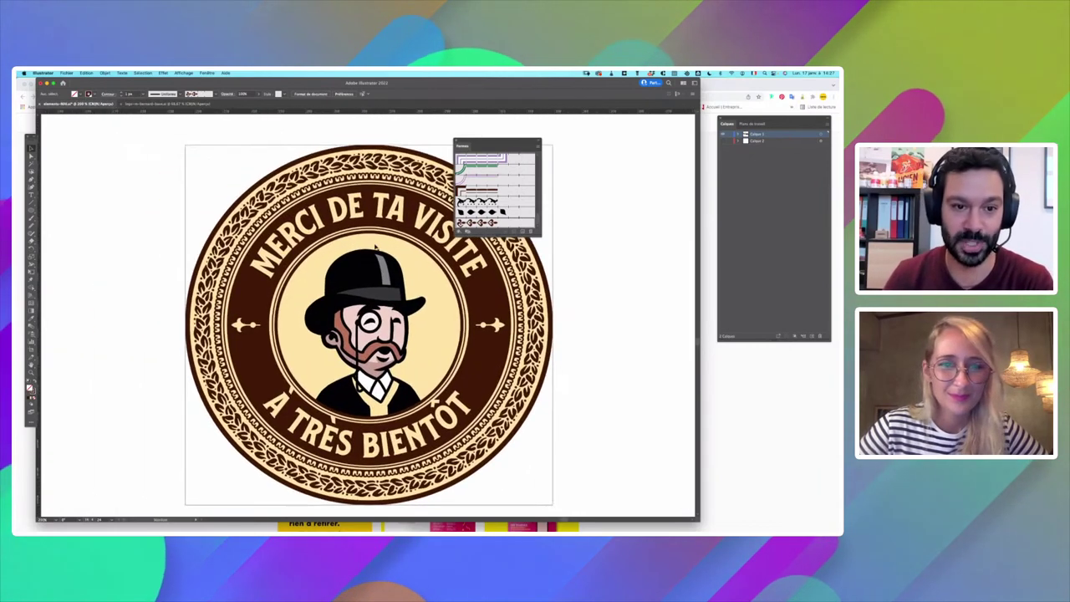
scroll(375, 248, "right", 3)
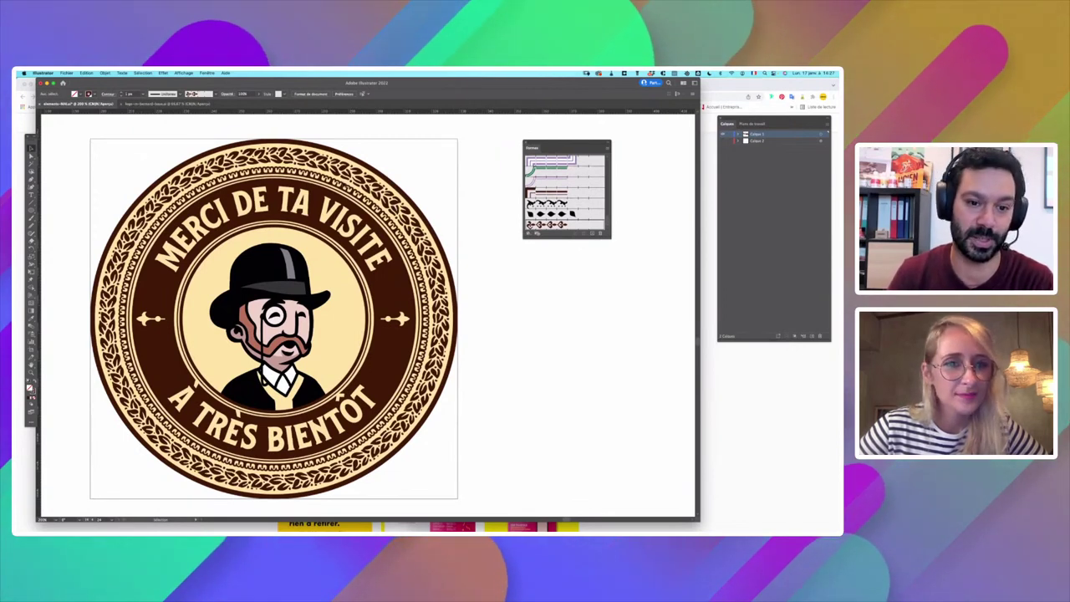
left_click_drag(480, 283, 459, 353)
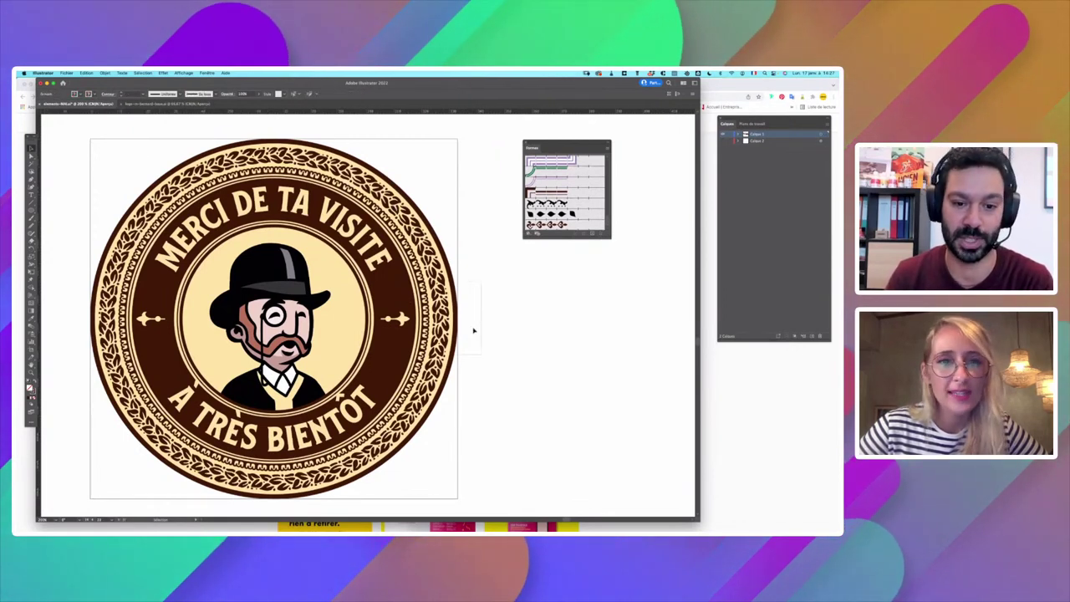
key("super+y")
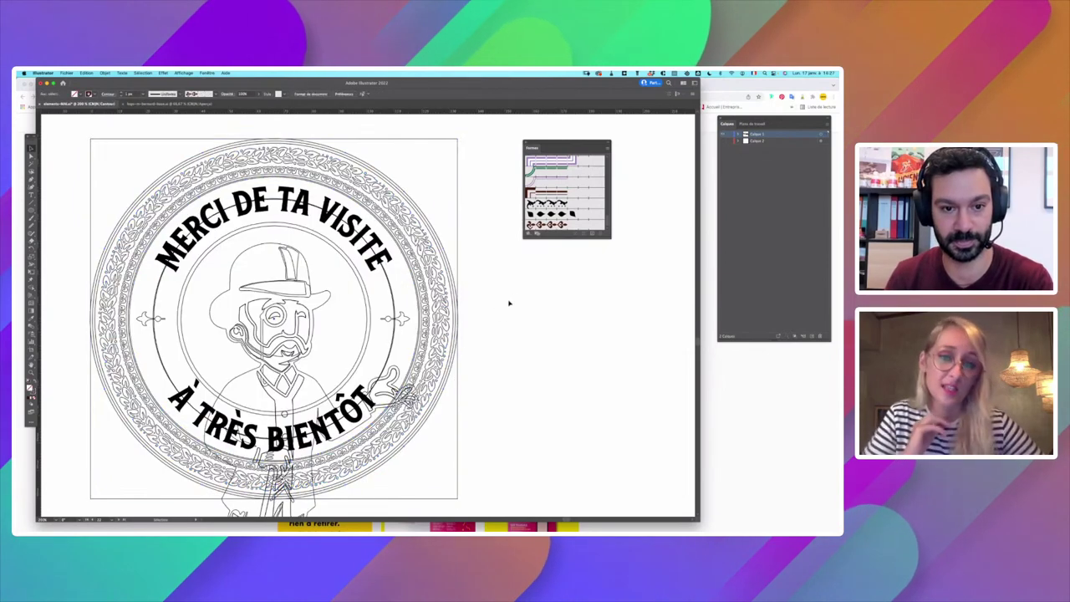
key("super+y")
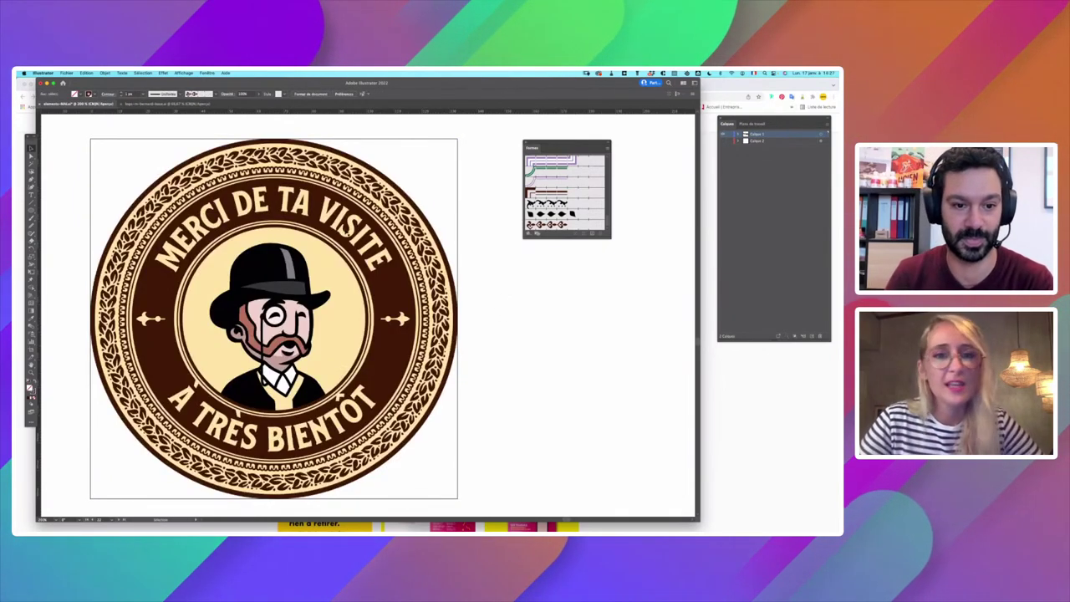
left_click(376, 255)
left_click(444, 203)
left_click_drag(341, 272, 409, 258)
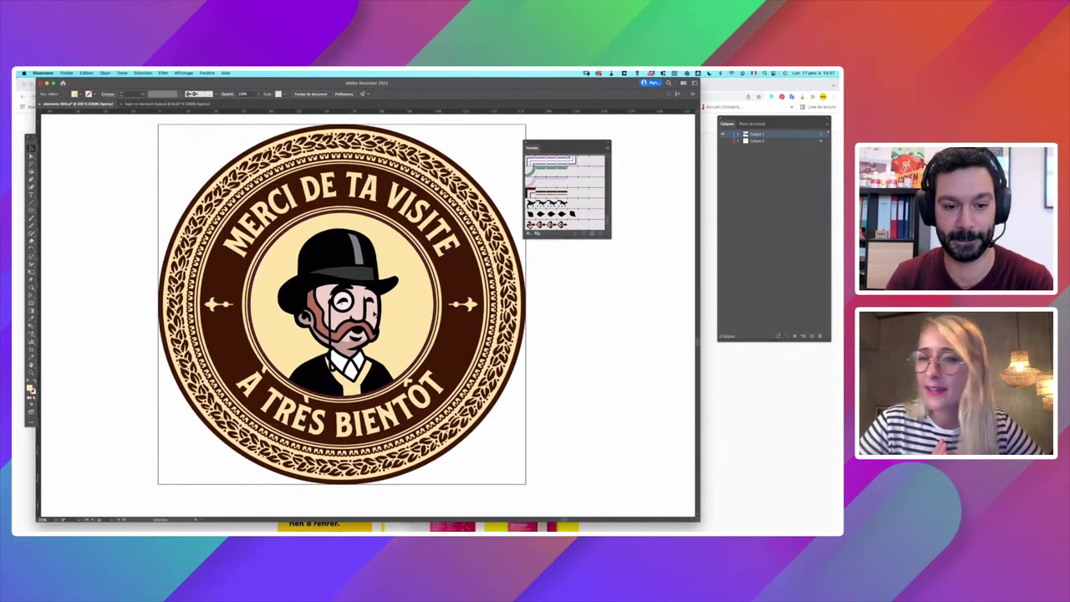
left_click(393, 318)
left_click(580, 297)
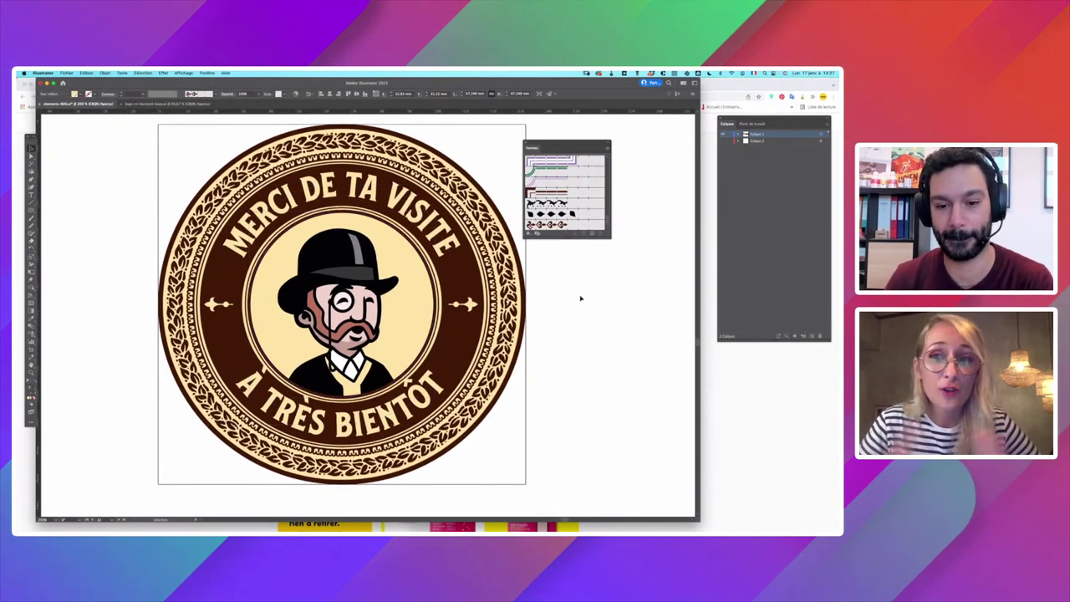
Step: Switch to Chrome and open the Instagram post showing the Monsieur Bernard mascot's drawing stages
key("super+minus")
key("super+minus")
key("super+minus")
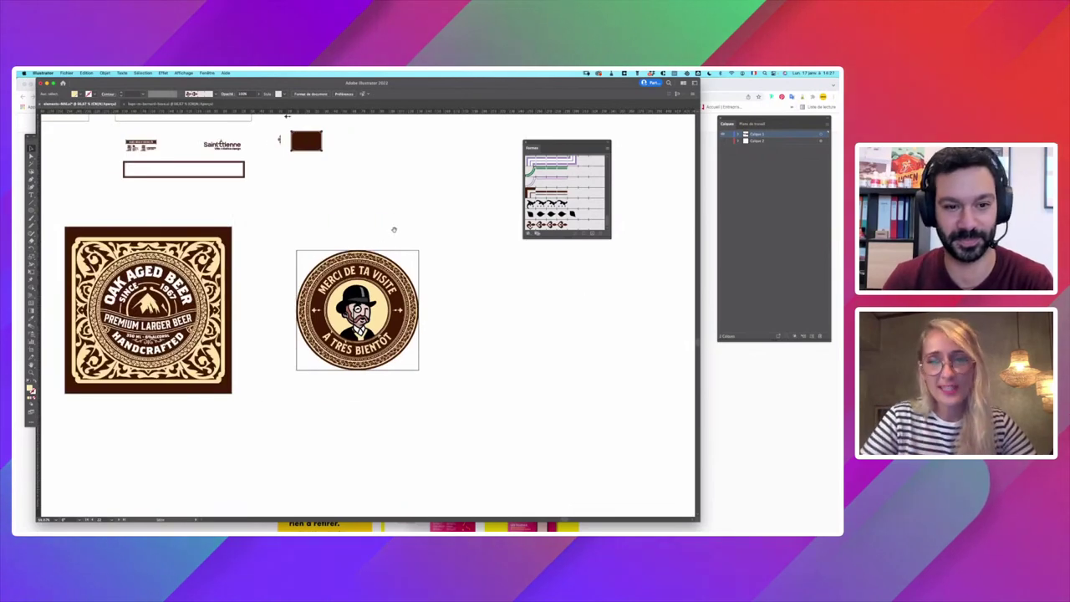
scroll(394, 229, "up", 6)
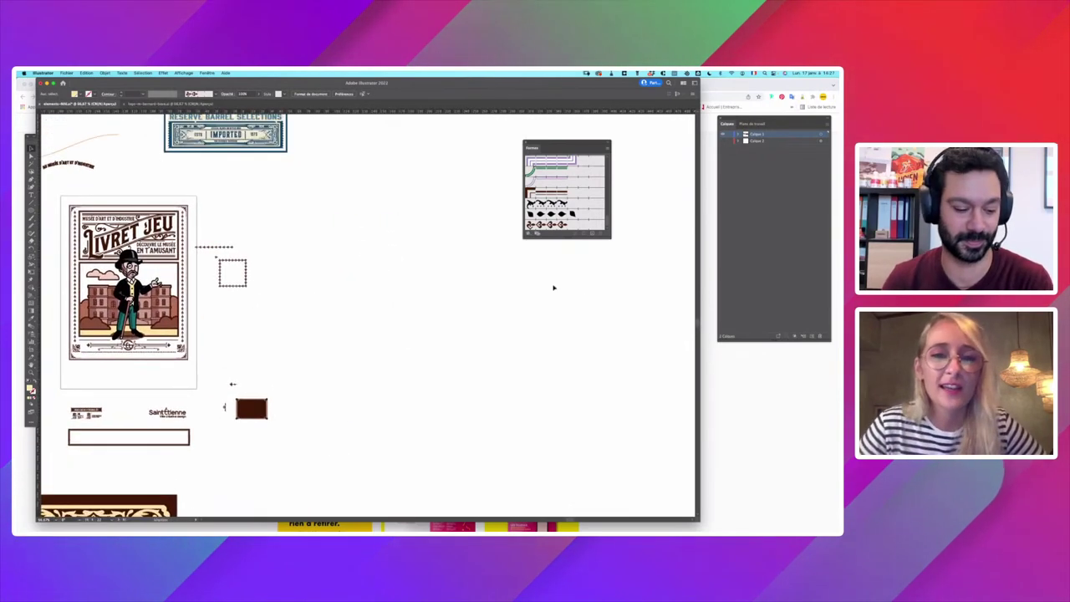
key("super+Tab")
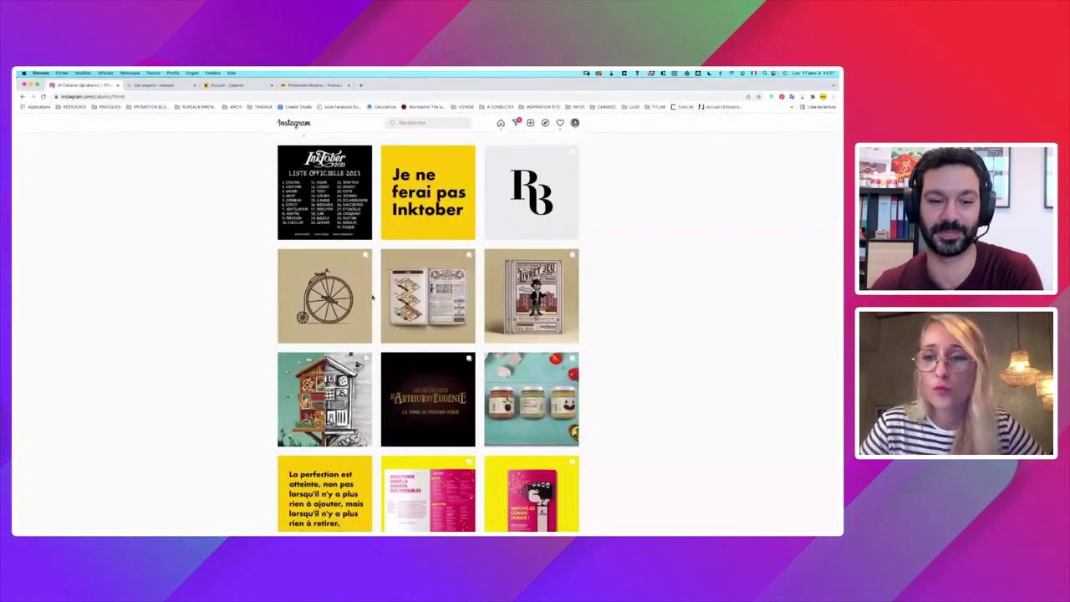
scroll(483, 279, "up", 20)
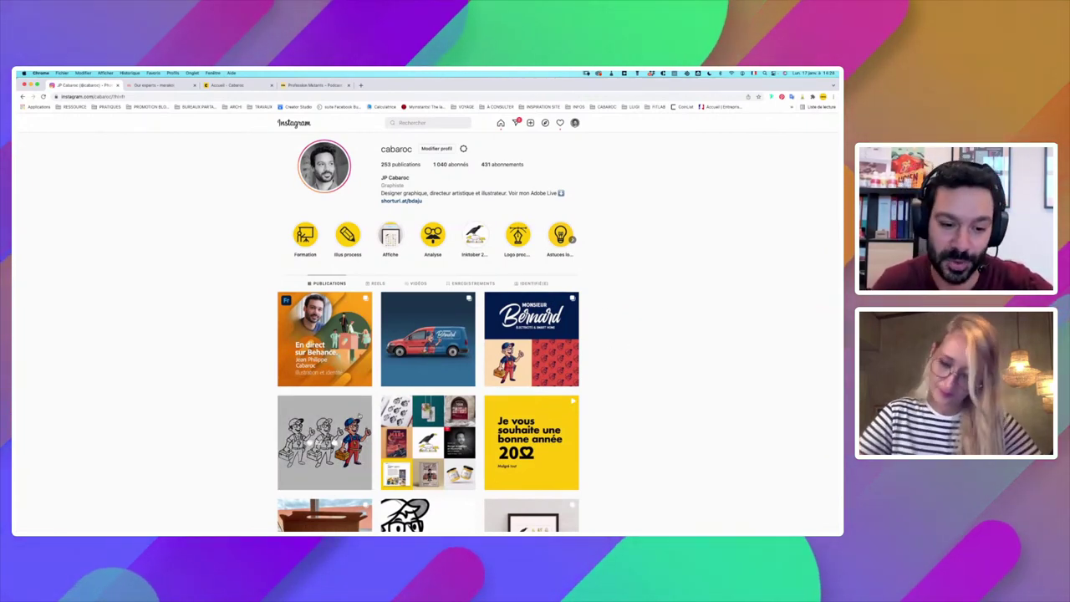
left_click(324, 442)
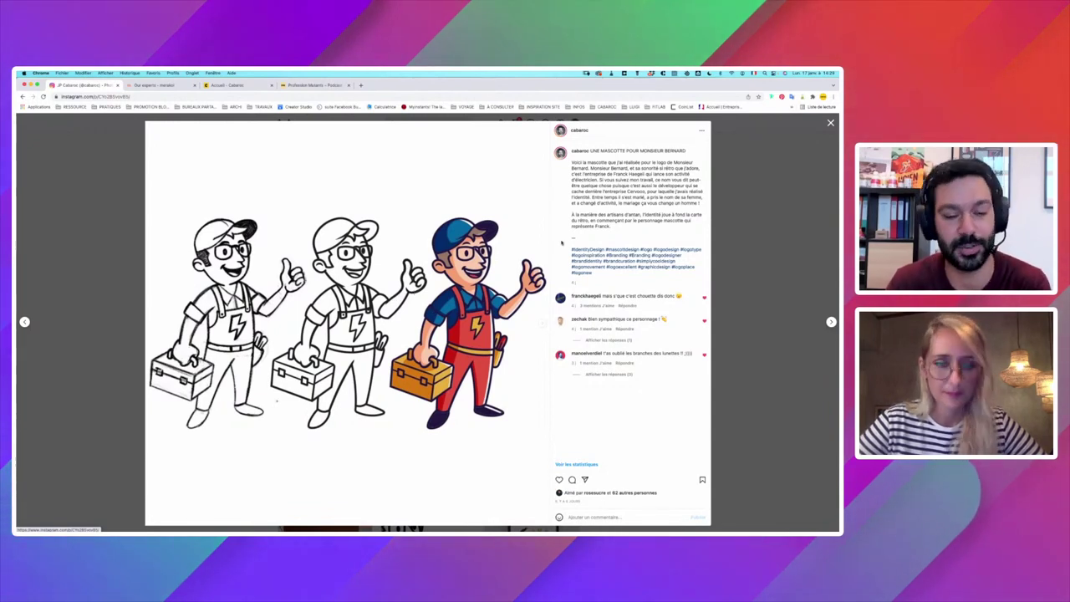
Step: Switch to Illustrator, bring up the M. Bernard logo document and examine the inked mascot and the tapered sample strokes beside it
key("super+Tab")
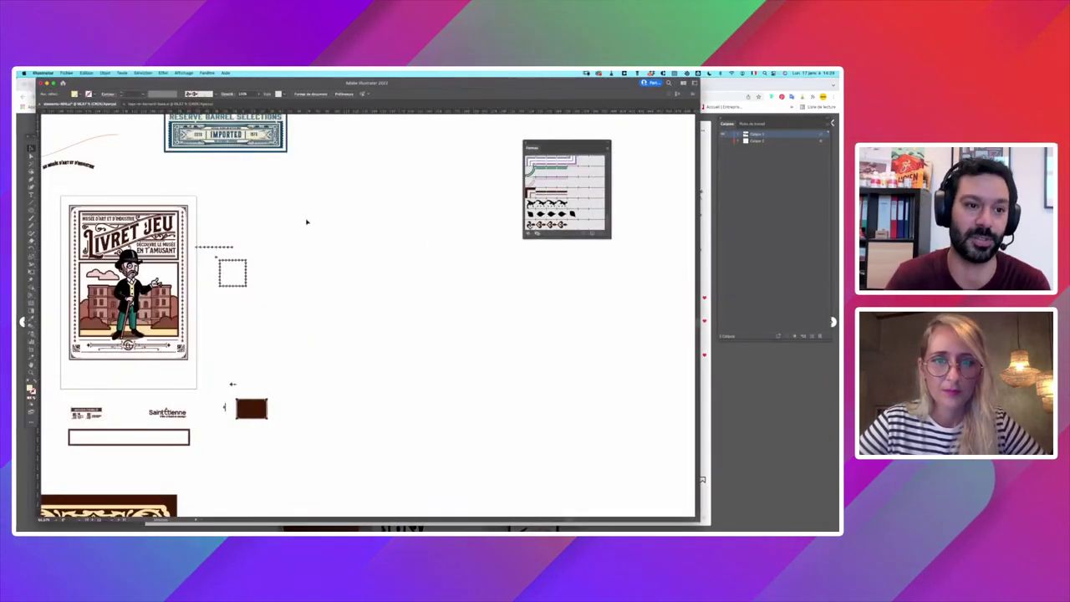
left_click(167, 104)
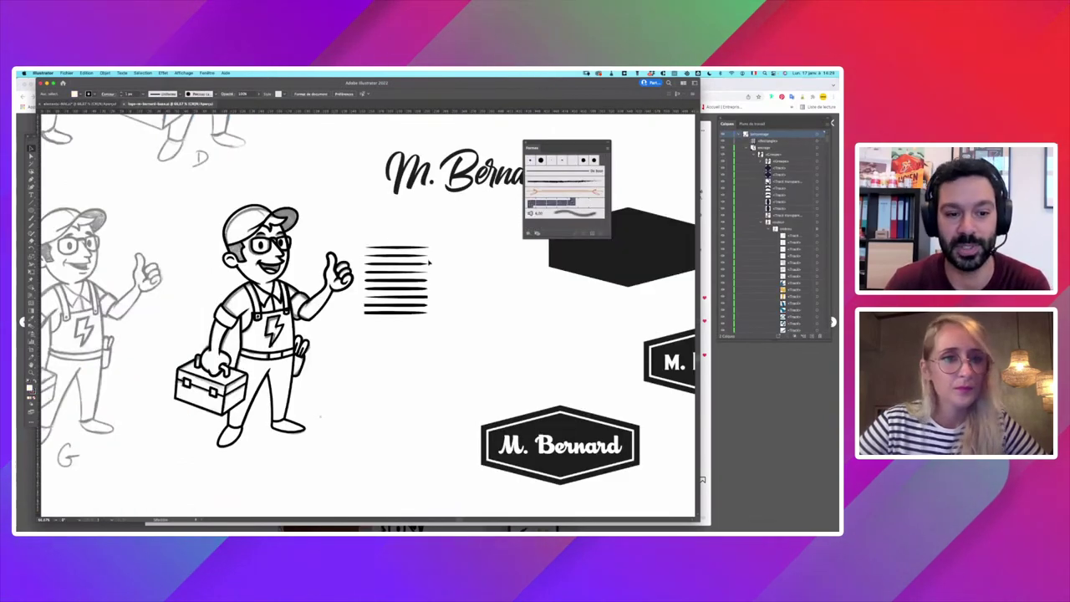
scroll(370, 330, "up", 3)
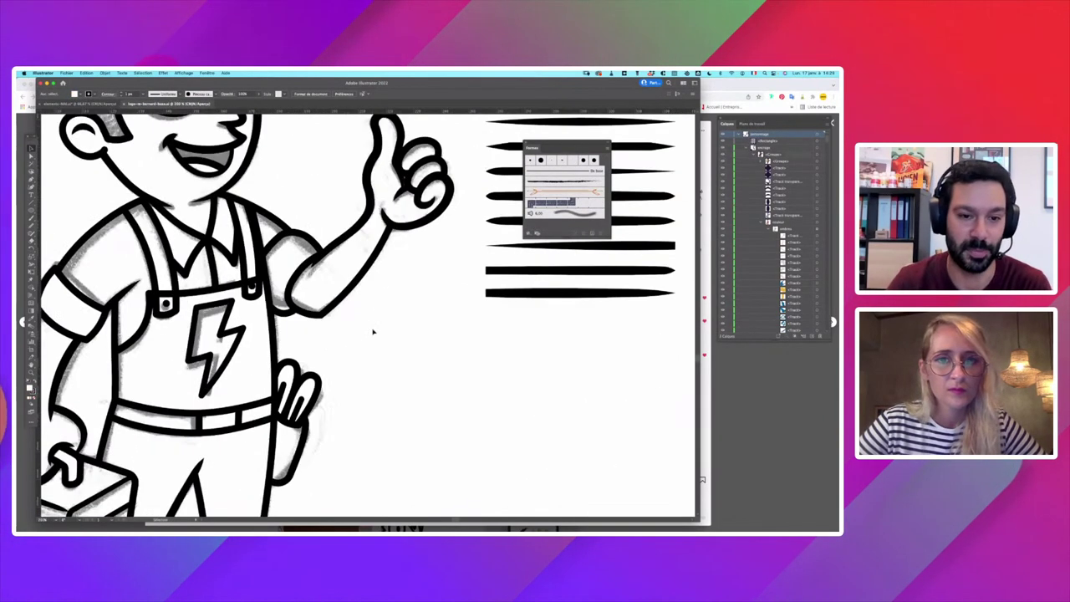
scroll(370, 276, "down", 2)
scroll(370, 277, "up", 2)
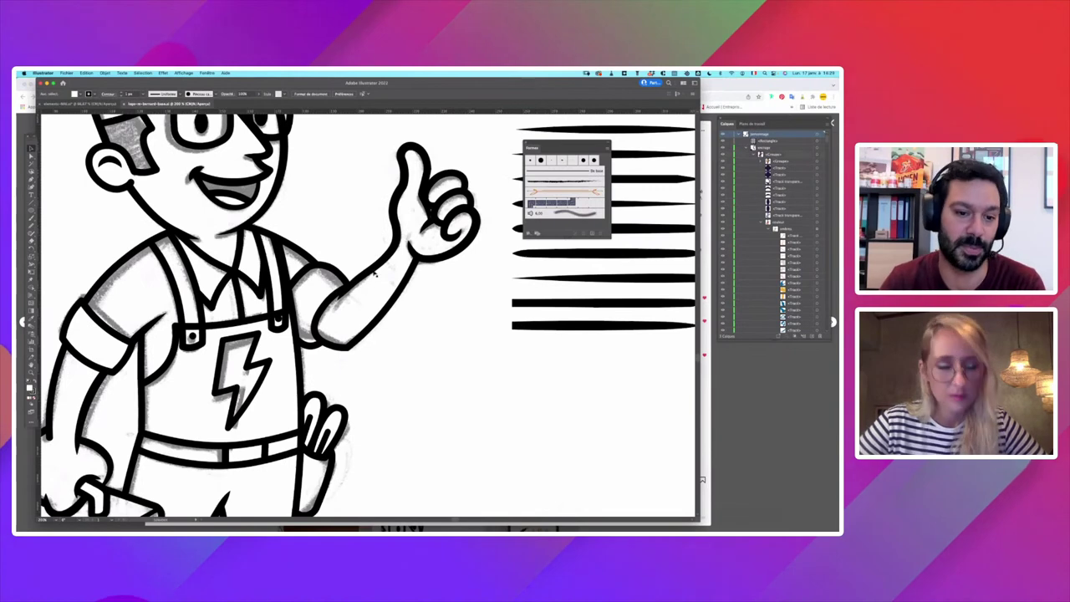
left_click_drag(357, 243, 367, 271)
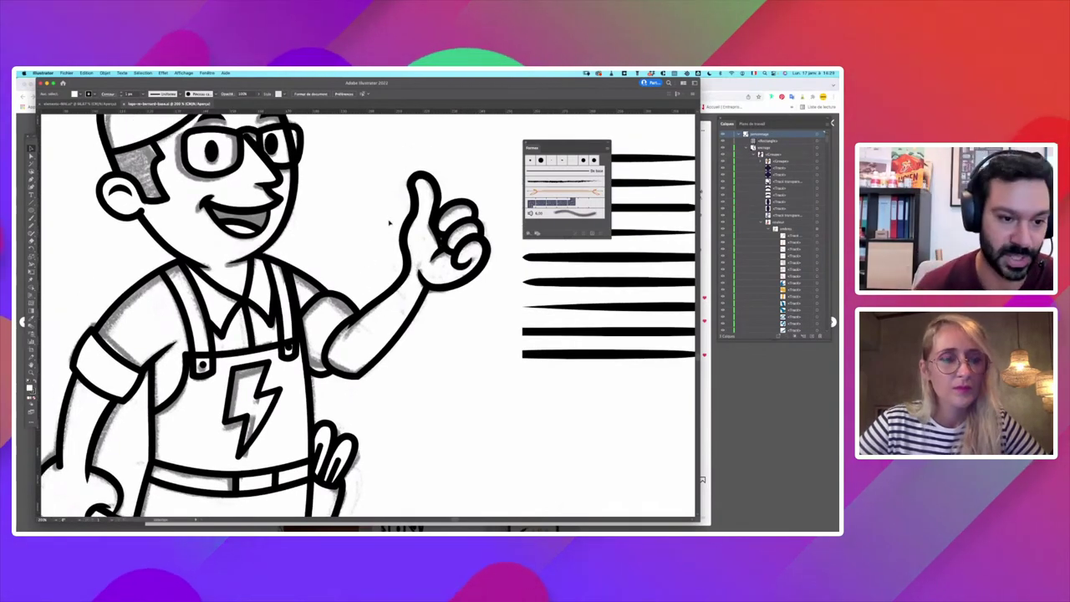
scroll(386, 140, "down", 2)
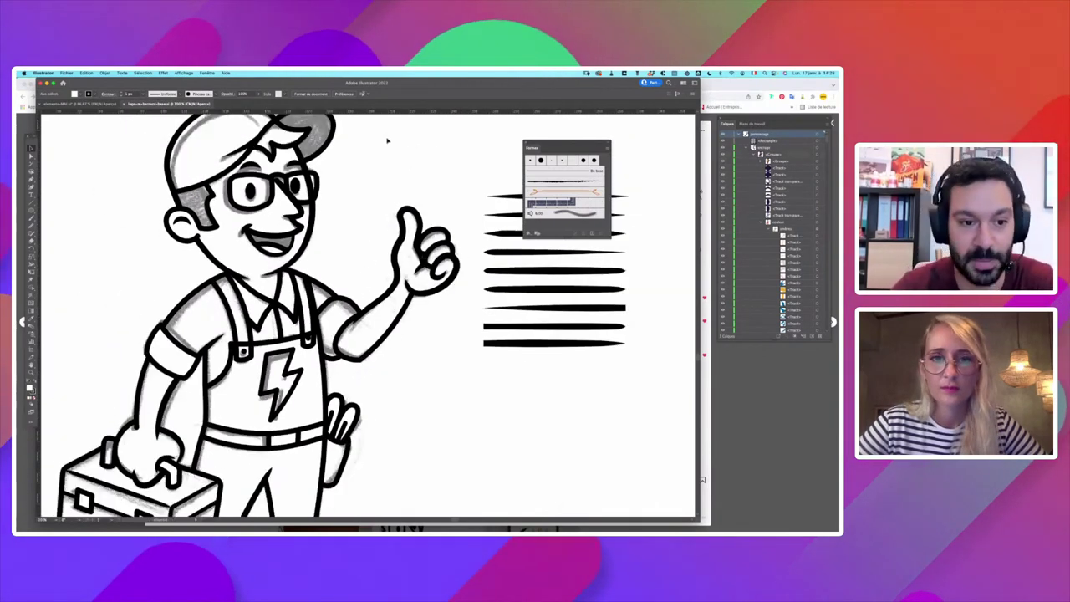
scroll(447, 259, "up", 1)
scroll(447, 259, "down", 1)
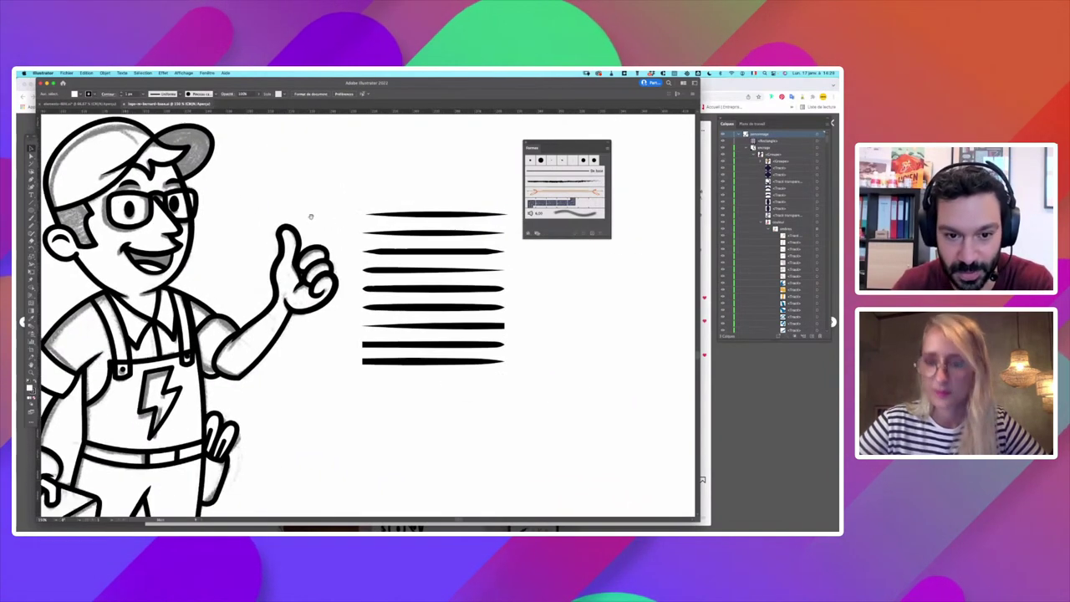
left_click(485, 368)
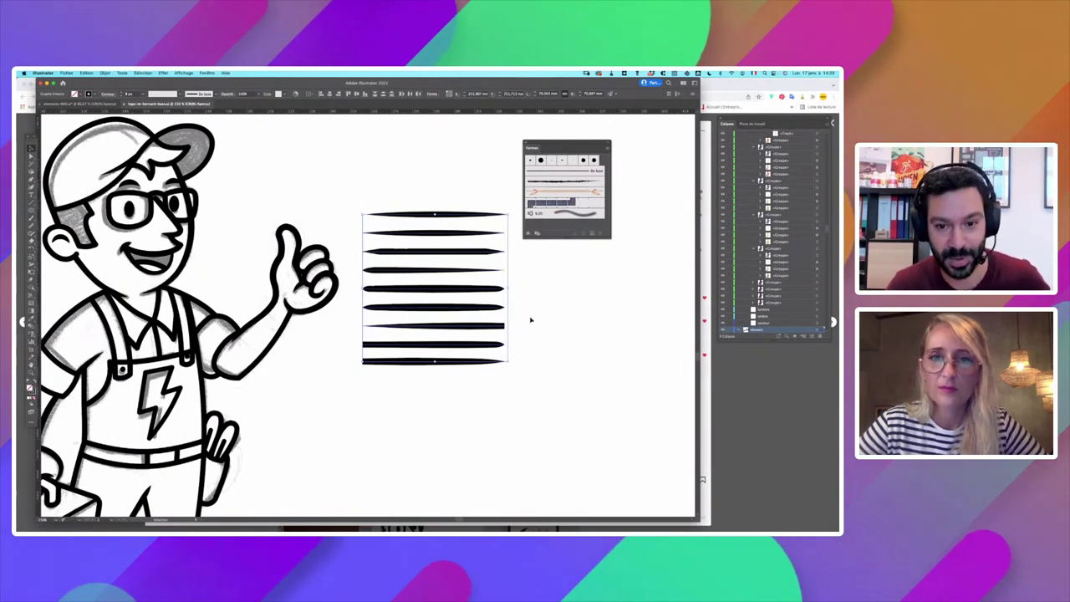
left_click(386, 200)
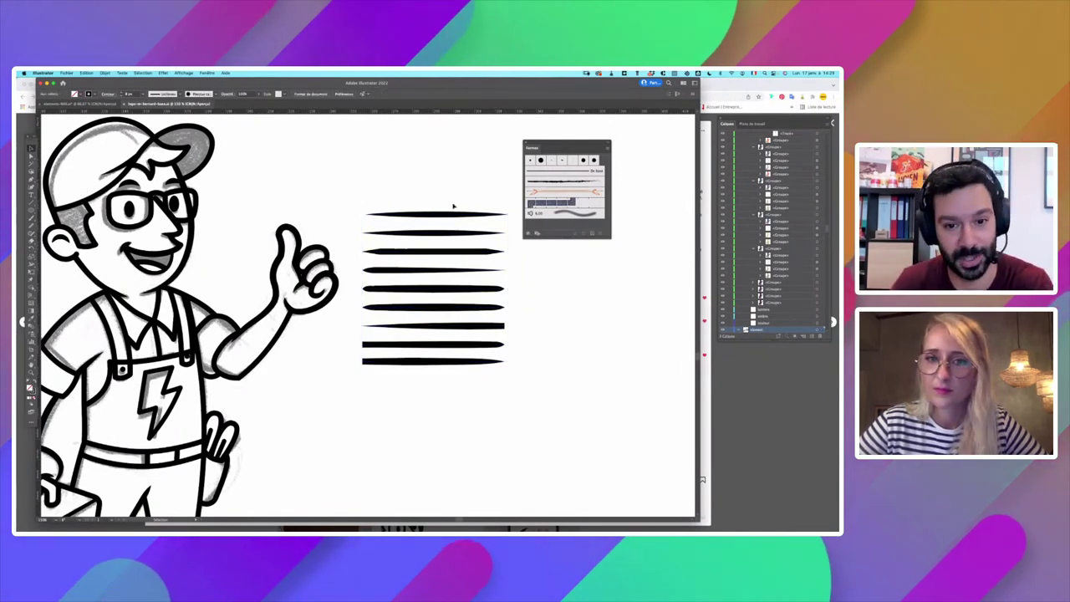
Step: Try a short straight line and a thick freehand S-curve below the sample strokes, and undo both
mouse_move(539, 368)
left_mouse_down()
mouse_move(466, 293)
mouse_move(474, 265)
left_mouse_up()
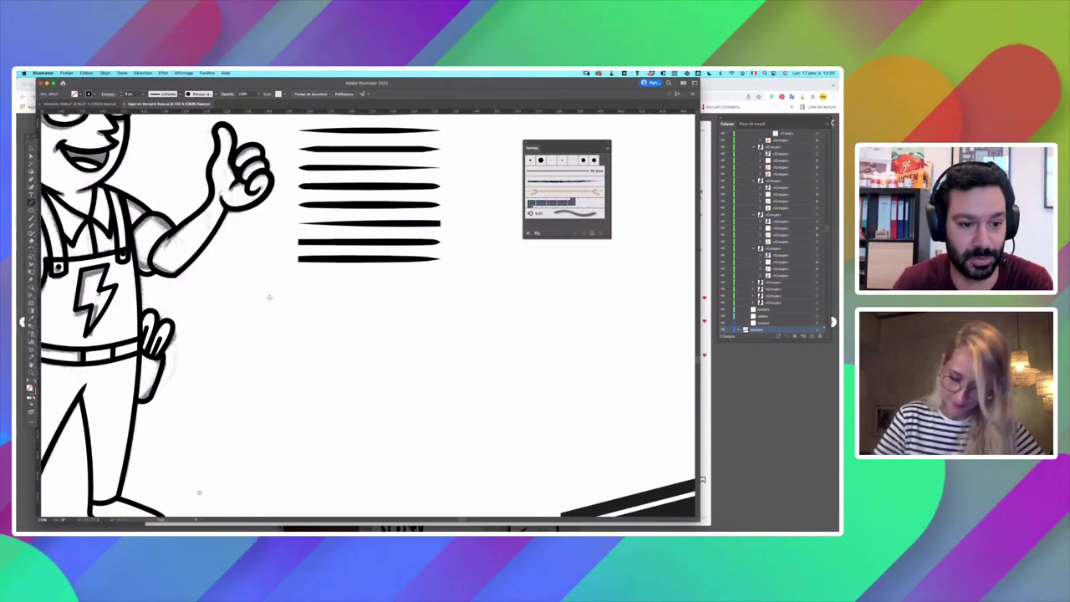
left_click_drag(269, 296, 317, 311)
left_click_drag(355, 357, 352, 394)
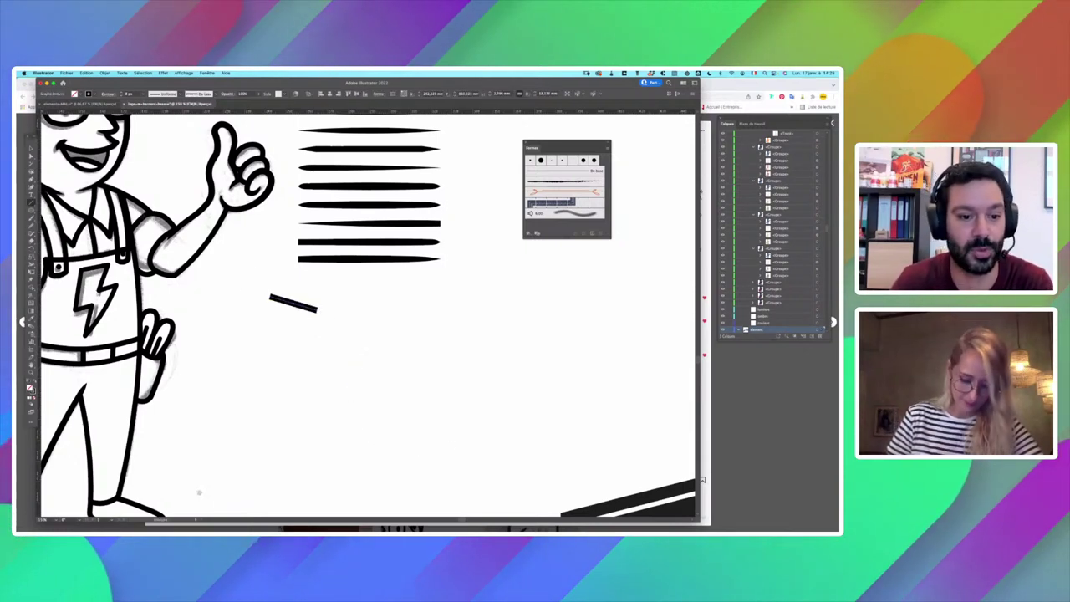
key("super+z")
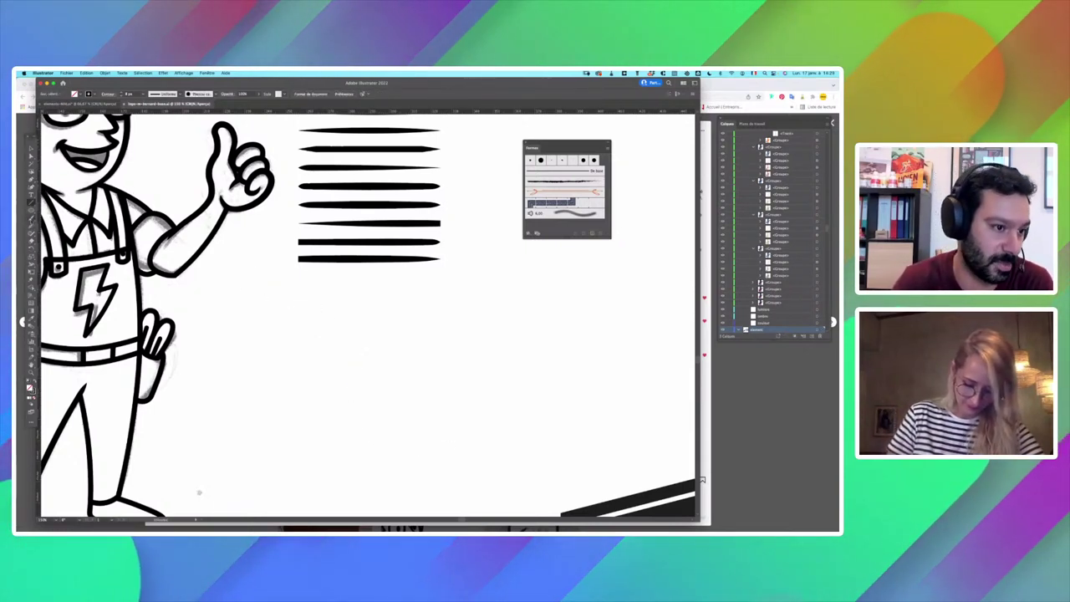
mouse_move(250, 294)
left_mouse_down()
mouse_move(407, 443)
mouse_move(567, 400)
left_mouse_up()
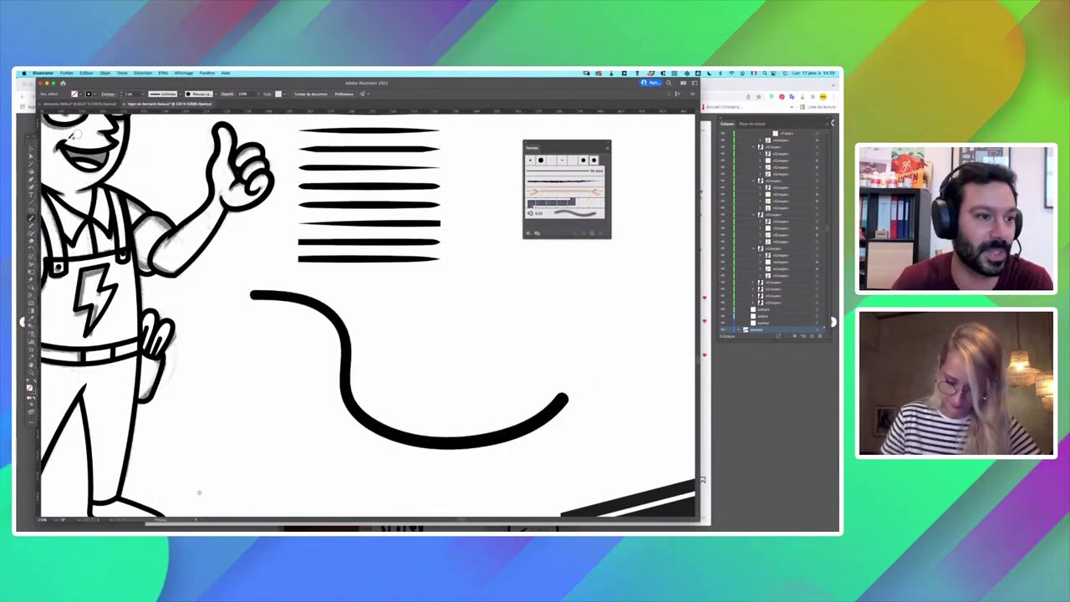
left_click_drag(311, 432, 306, 398)
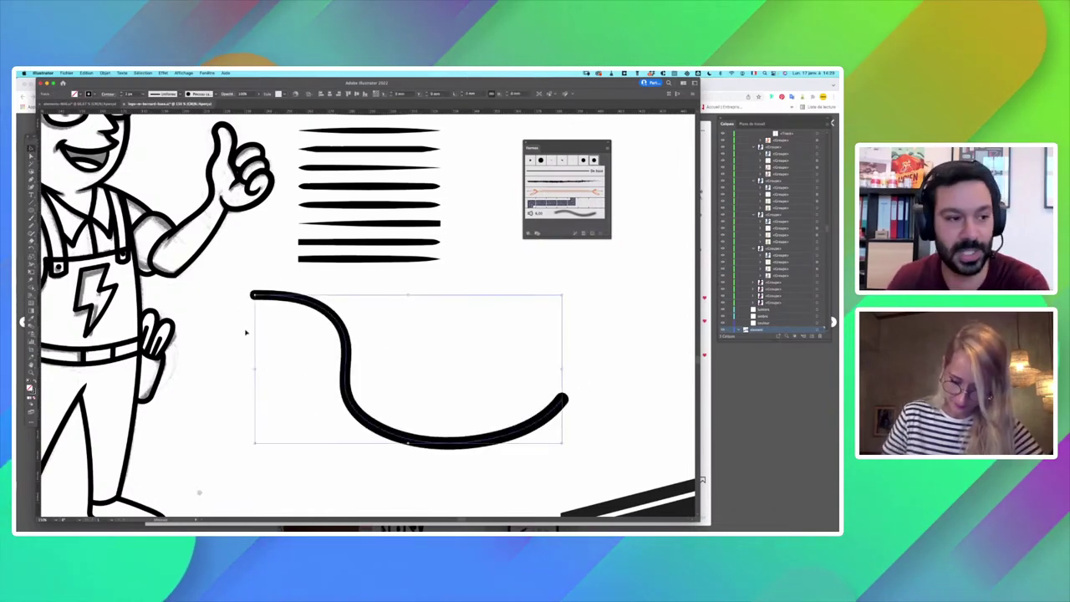
key("super+z")
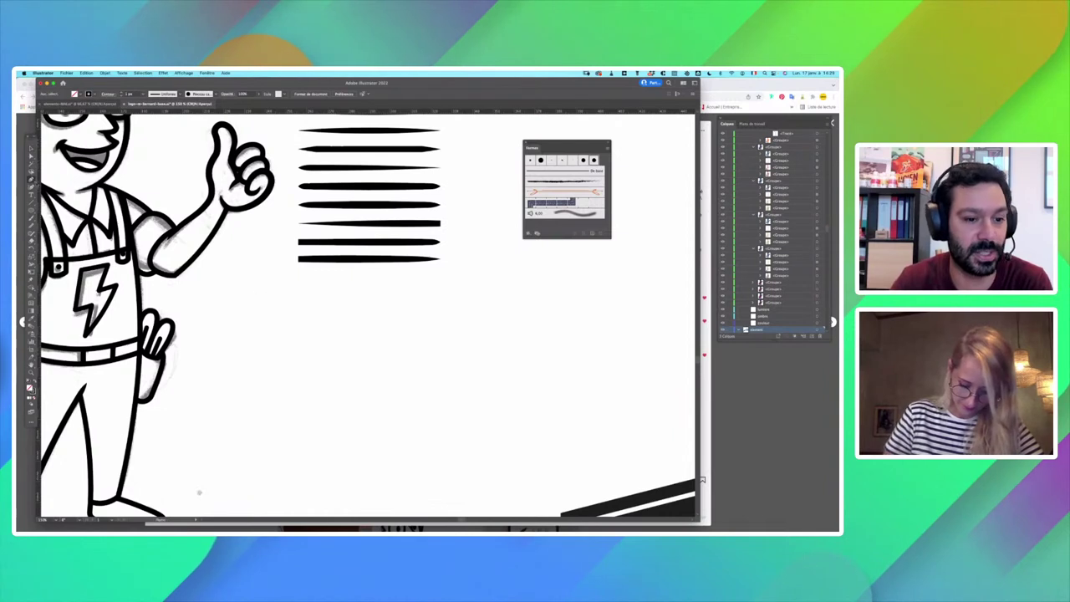
Step: Draw an open S-shaped curve with the Pen tool in the empty area below the sample strokes
left_click_drag(364, 347, 399, 393)
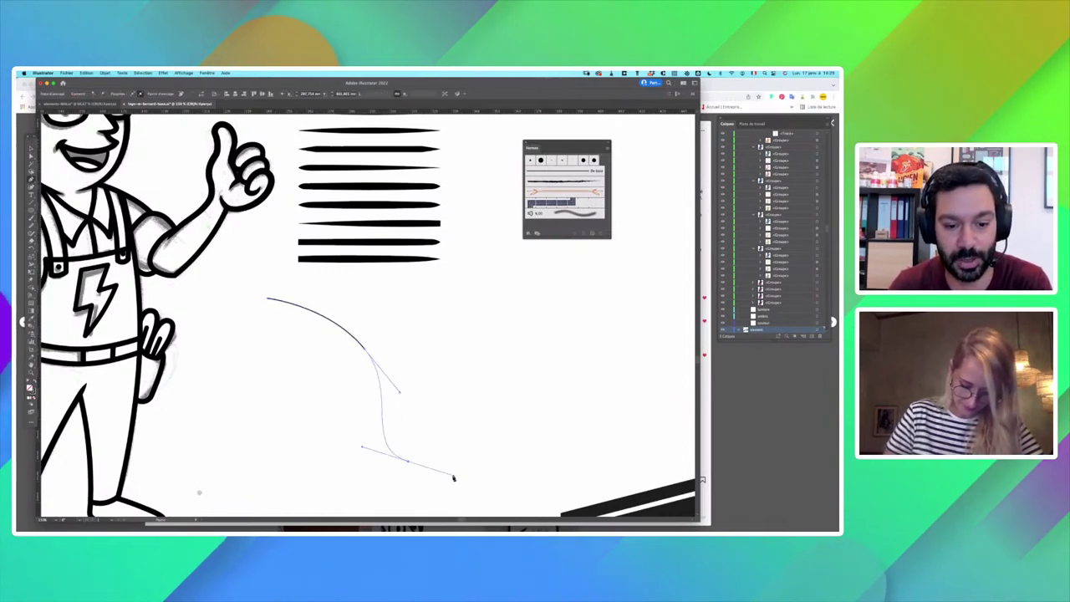
left_click(31, 147)
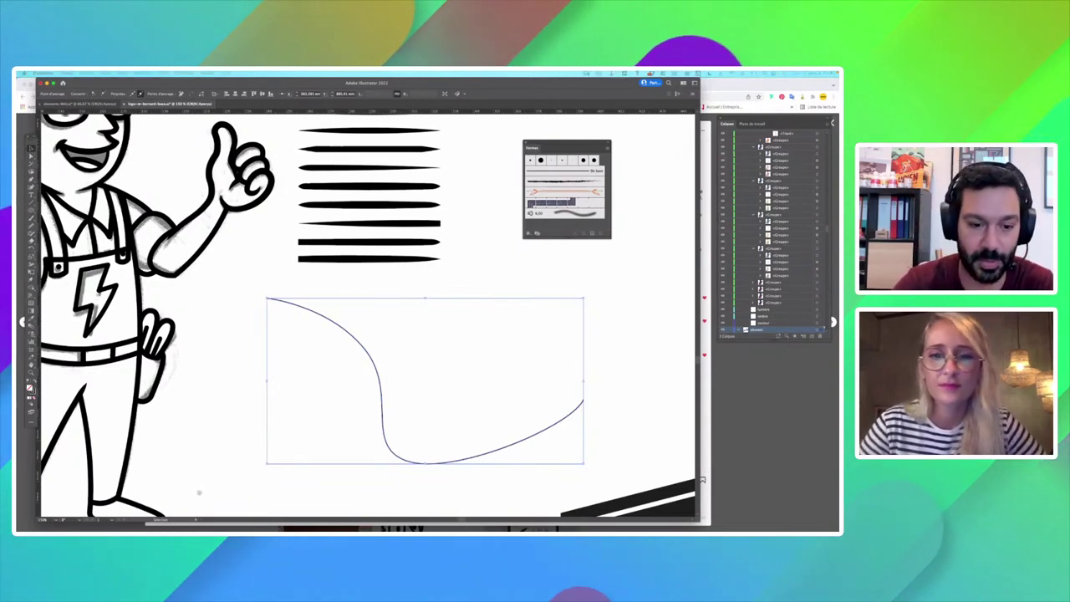
key("super+z")
key("super+plus")
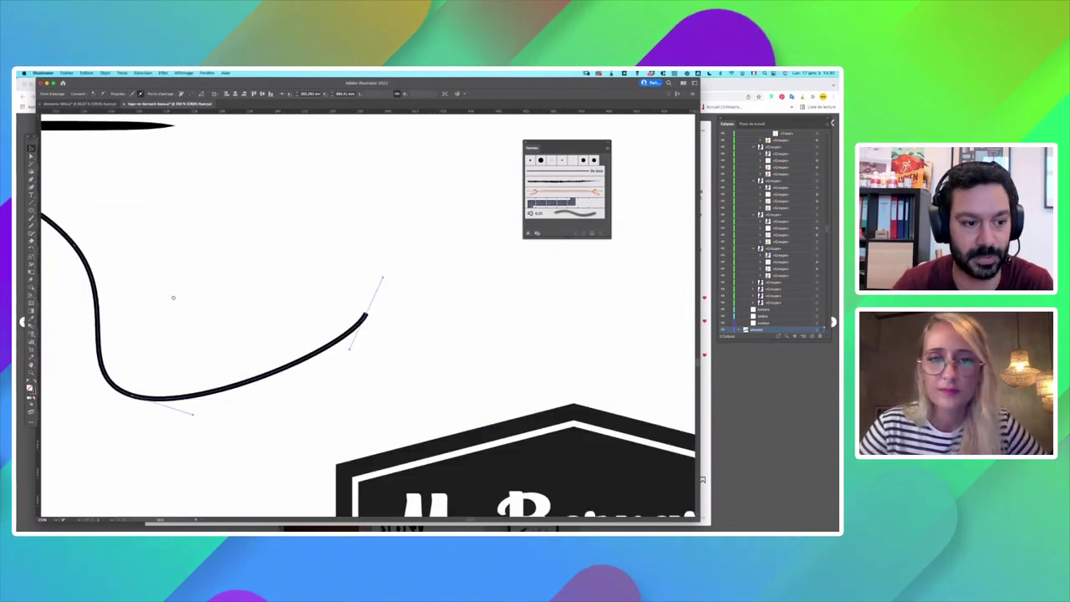
scroll(104, 457, "left", 4)
scroll(104, 457, "up", 1)
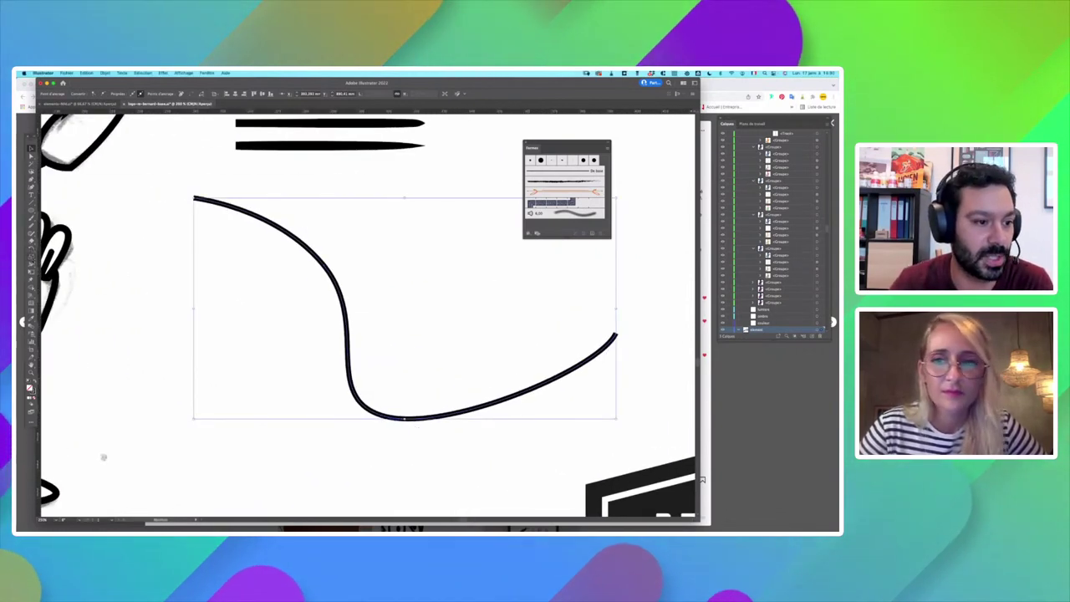
Step: Use the Width tool to thicken the middle of the S-curve and taper its right end to a point
left_click(31, 264)
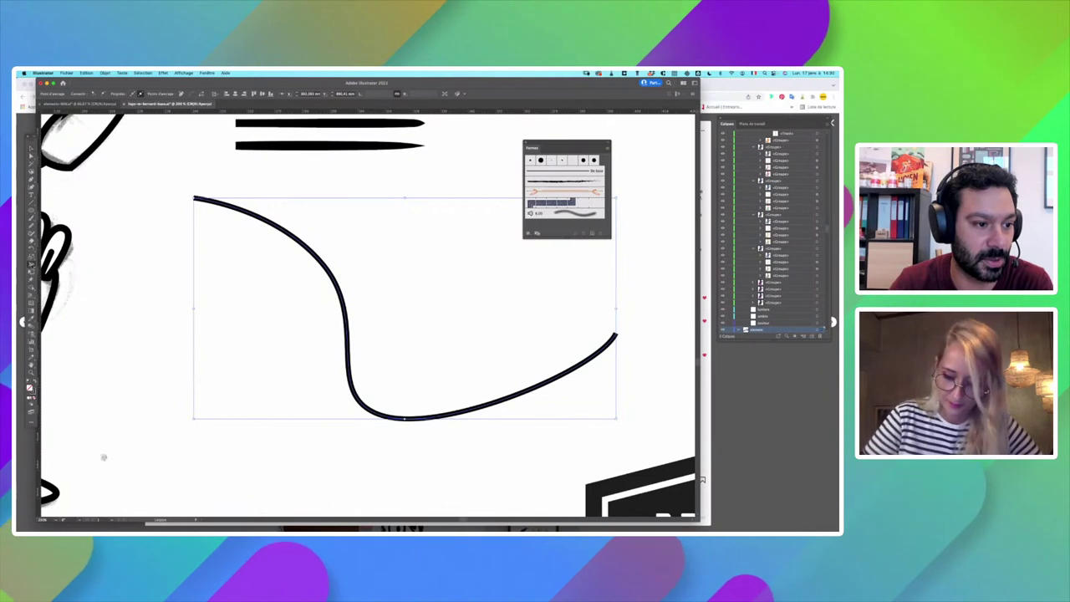
left_click_drag(324, 266, 333, 259)
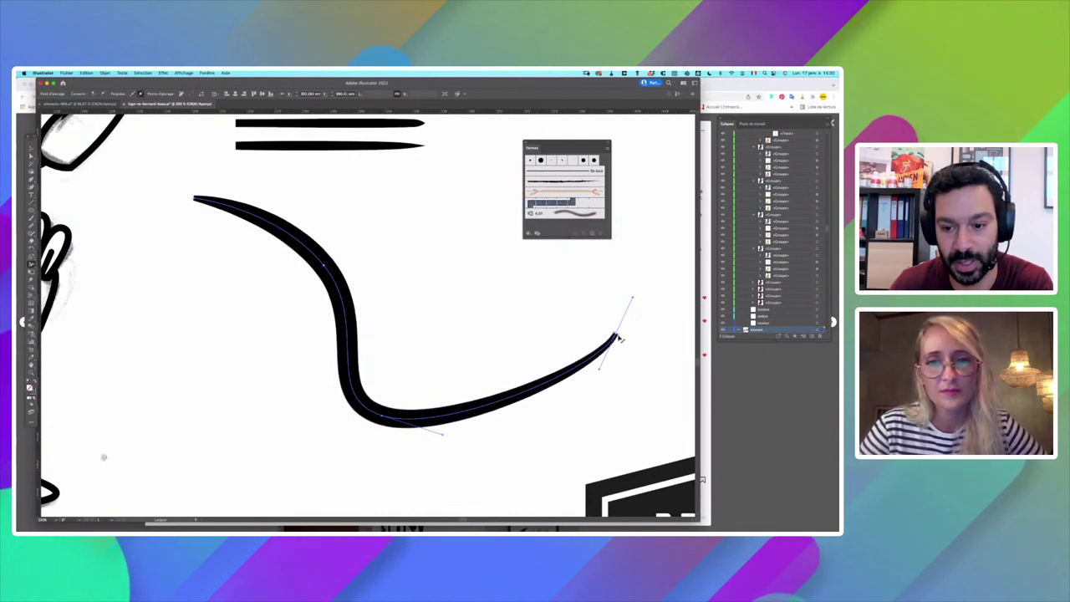
key("v")
left_click_drag(617, 336, 611, 343)
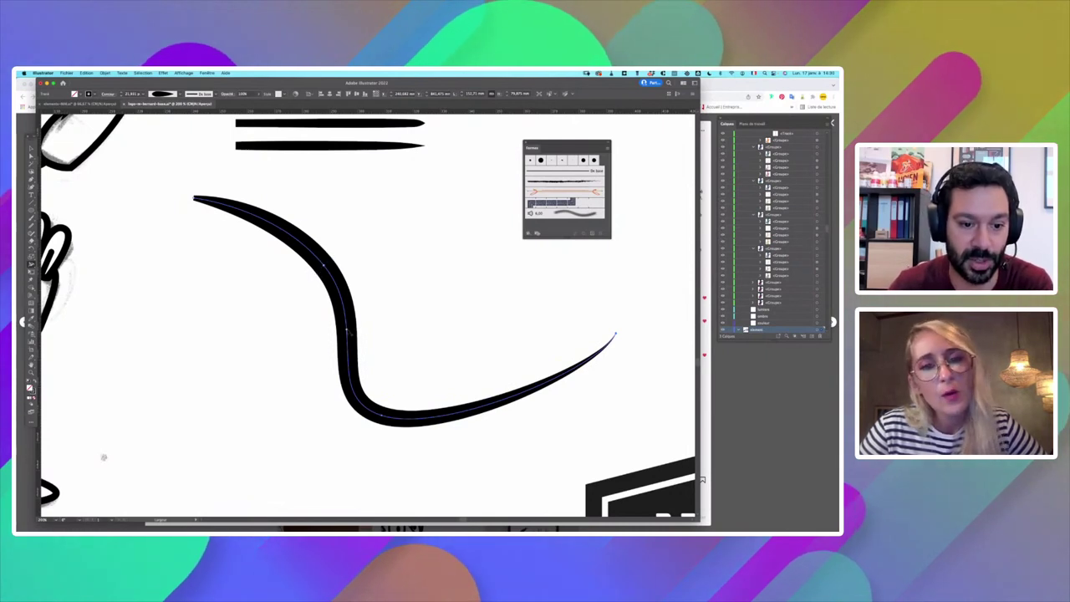
mouse_move(354, 339)
left_mouse_down()
mouse_move(373, 342)
mouse_move(352, 336)
left_mouse_up()
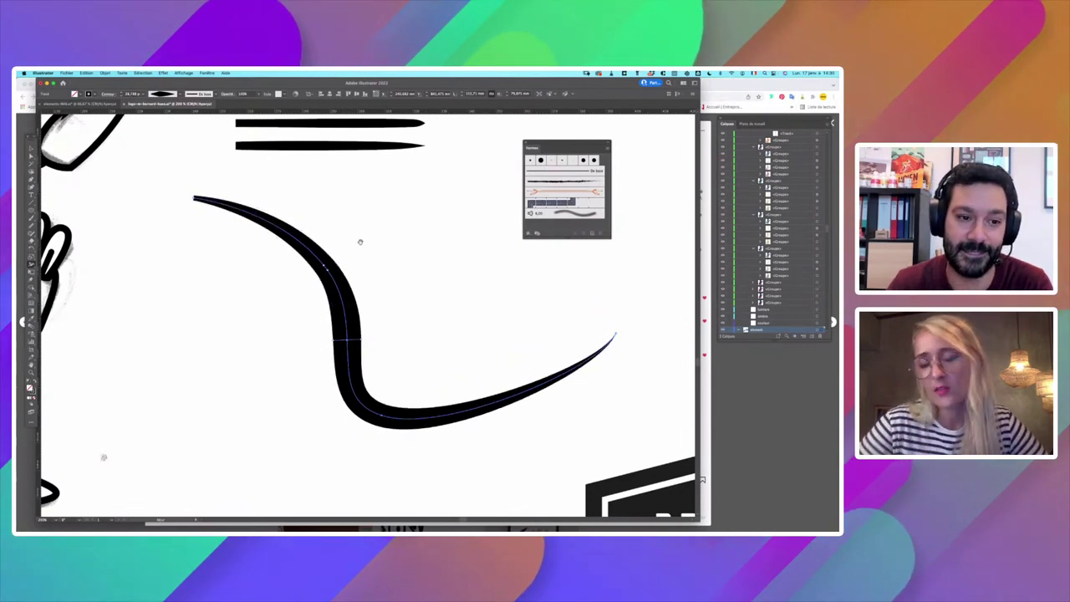
Step: Return from the S-curve to the mascot and inspect the paths behind its line art in Outline view
left_click_drag(360, 242, 345, 300)
left_click_drag(179, 259, 185, 284)
key("super+z")
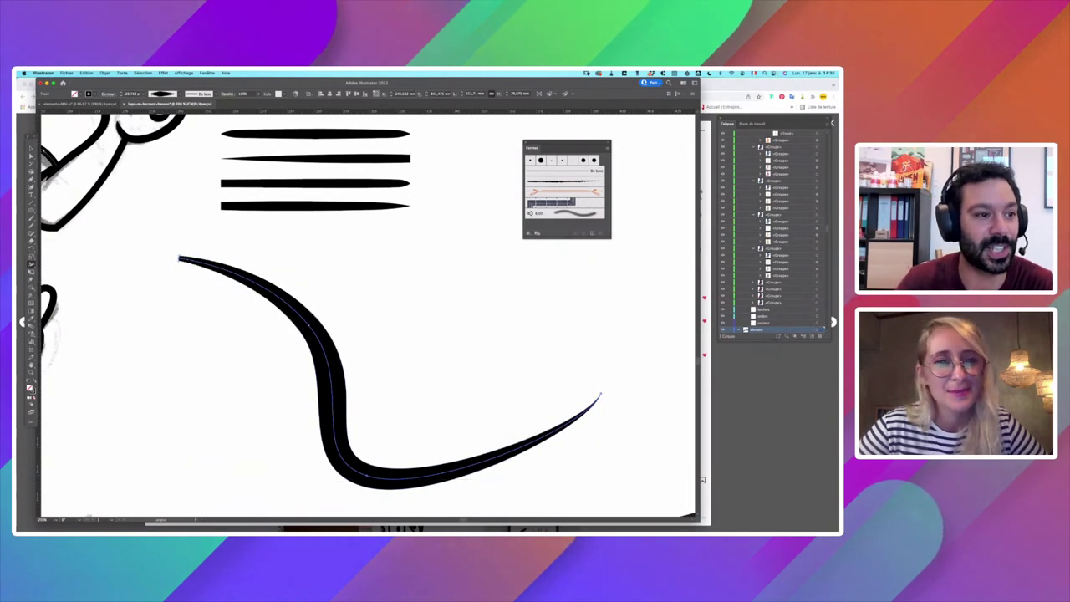
key("v")
key("super+minus")
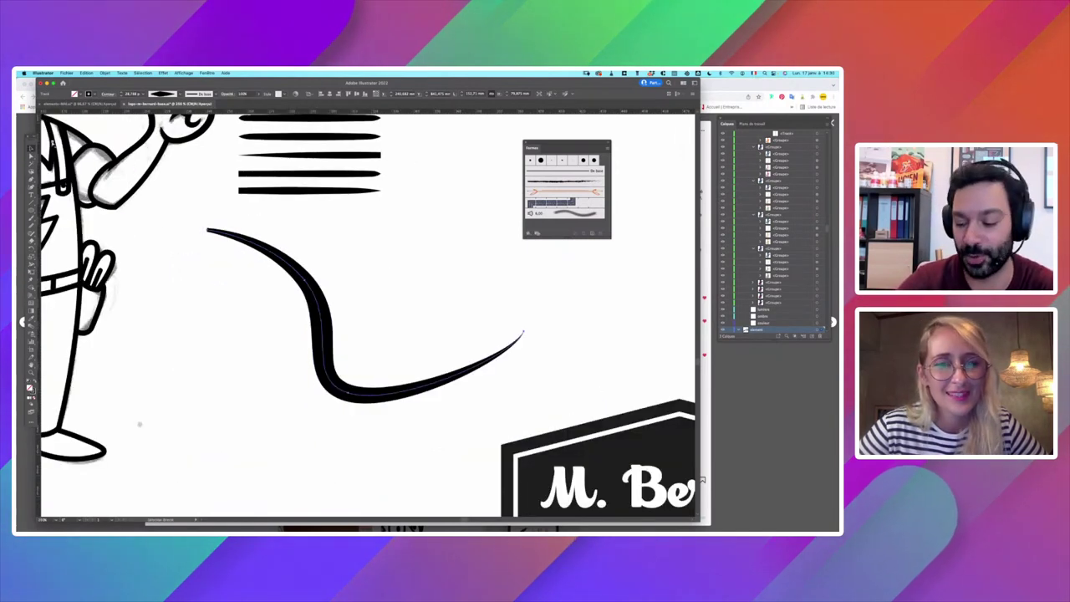
left_click_drag(291, 268, 368, 286)
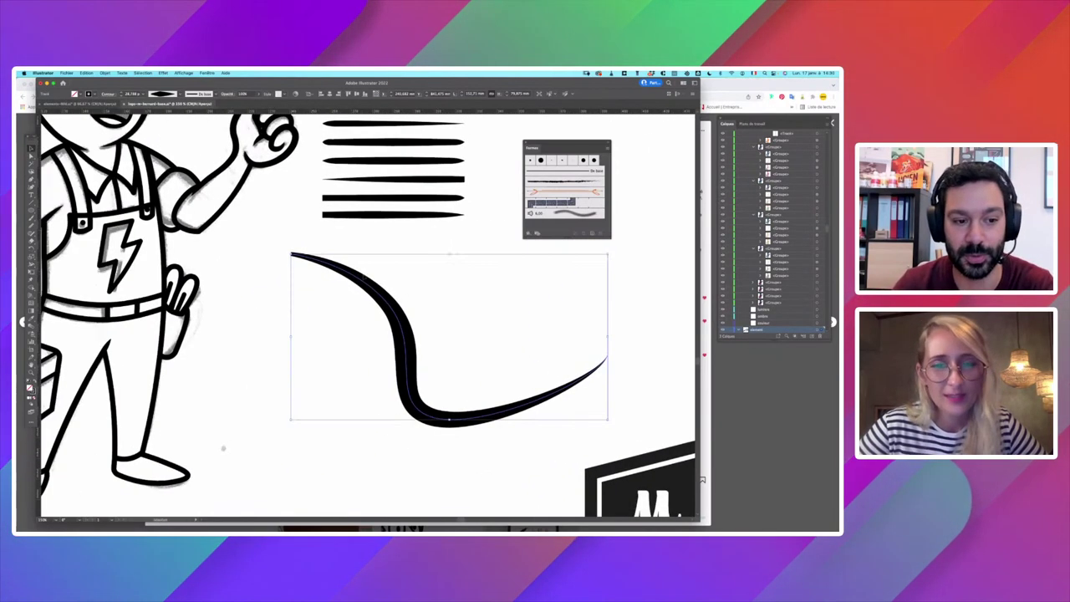
left_click_drag(172, 243, 317, 258)
left_click(311, 264)
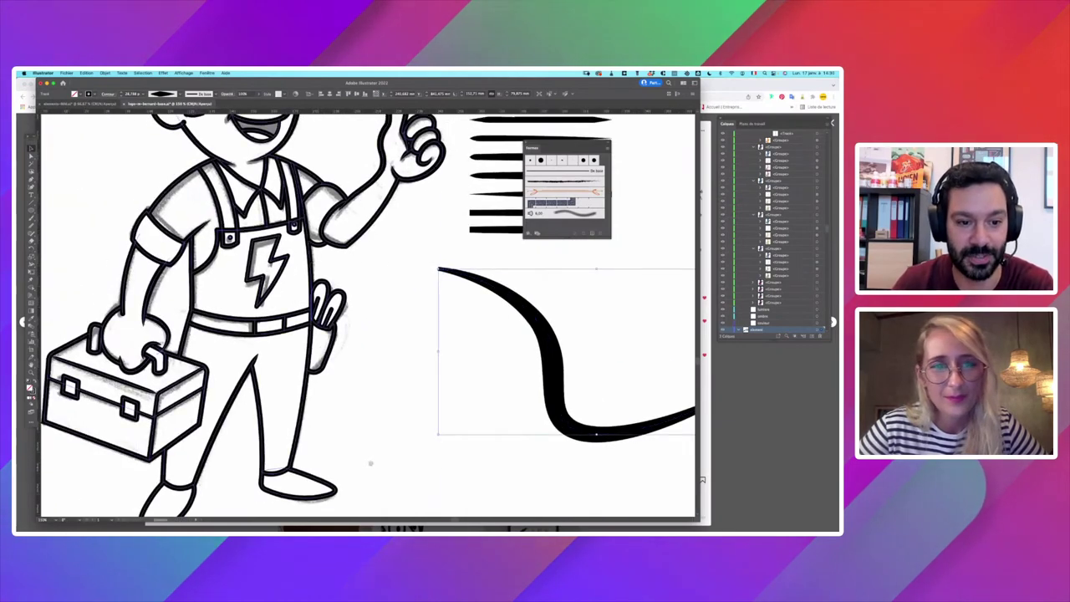
key("super+y")
left_click(382, 281)
left_click_drag(382, 281, 468, 321)
key("super+plus")
scroll(289, 251, "up", 5)
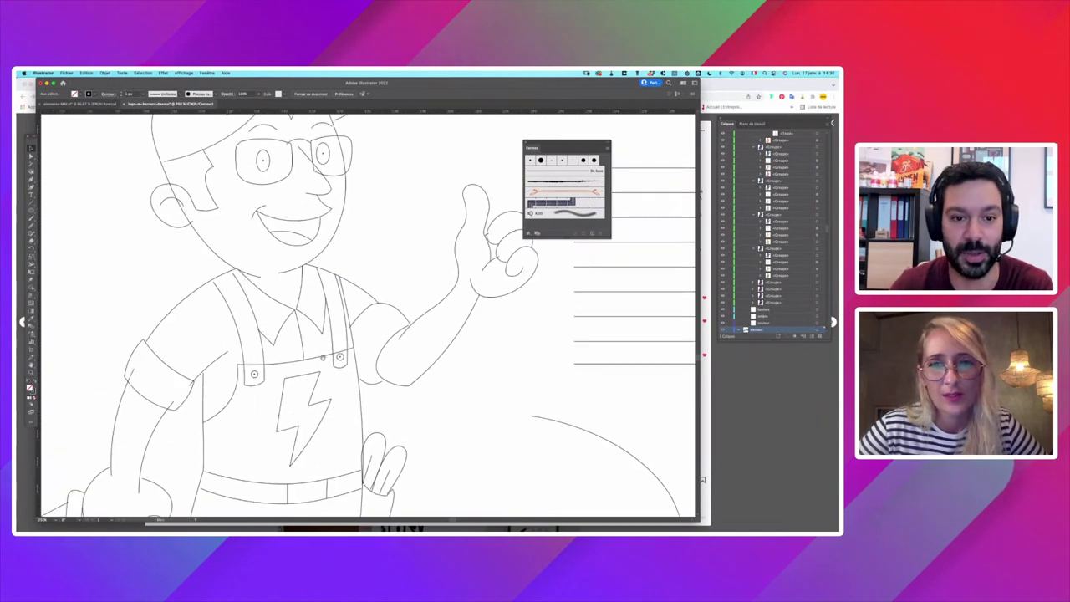
Step: Compare the mascot's head and raised arm between Outline and Preview views, finishing in Preview
left_click(381, 261)
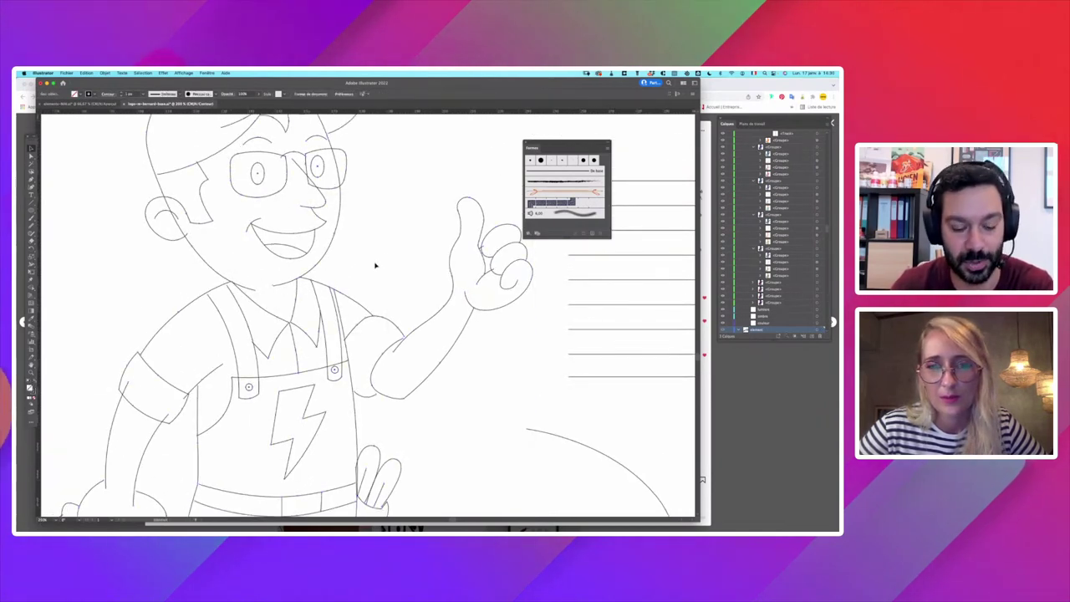
key("super+y")
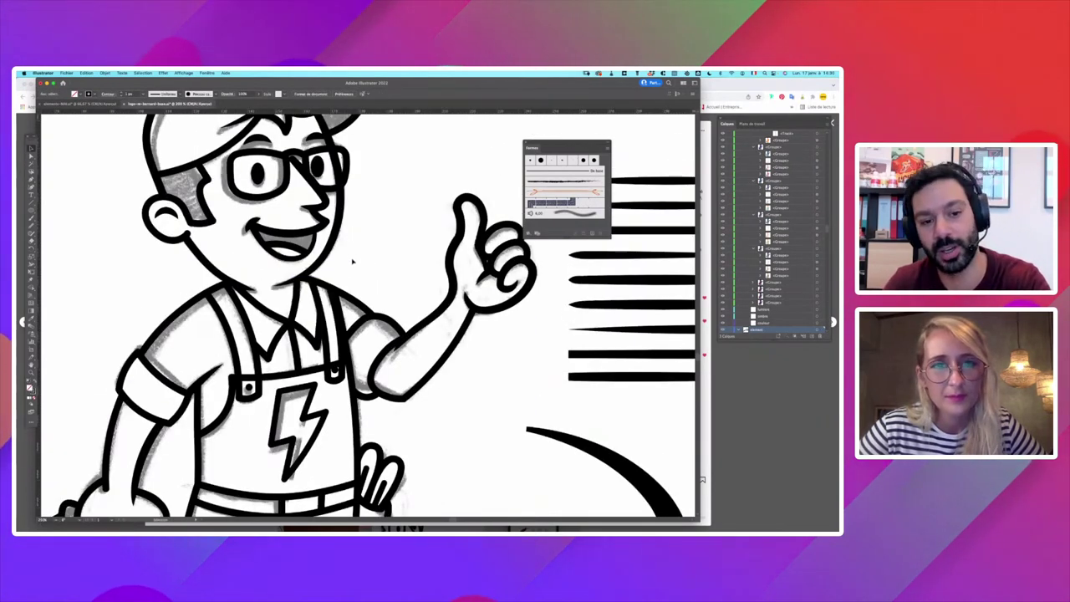
key("super+y")
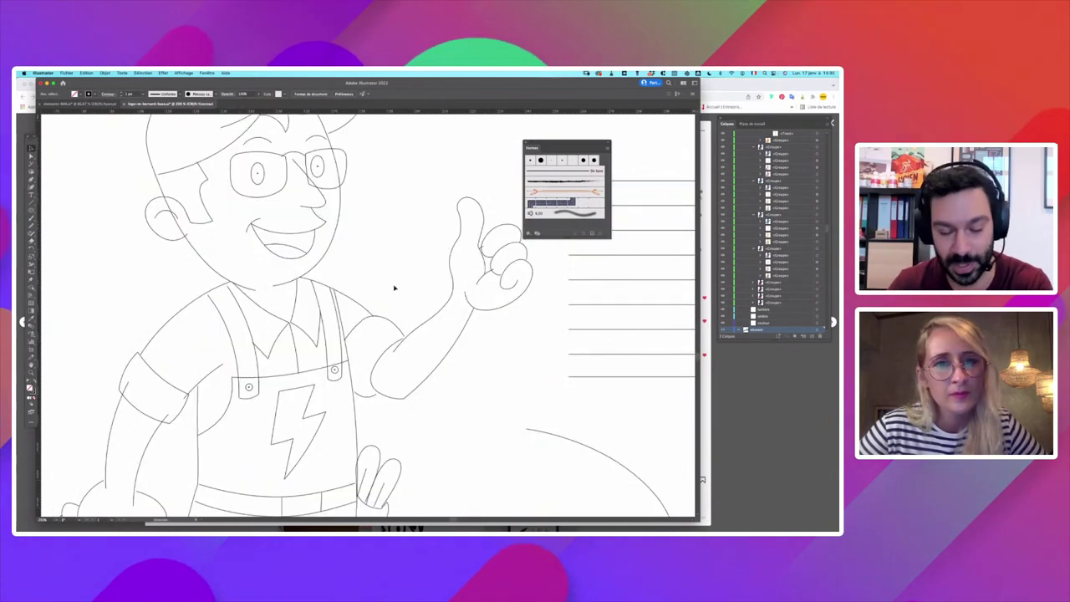
scroll(389, 284, "up", 5)
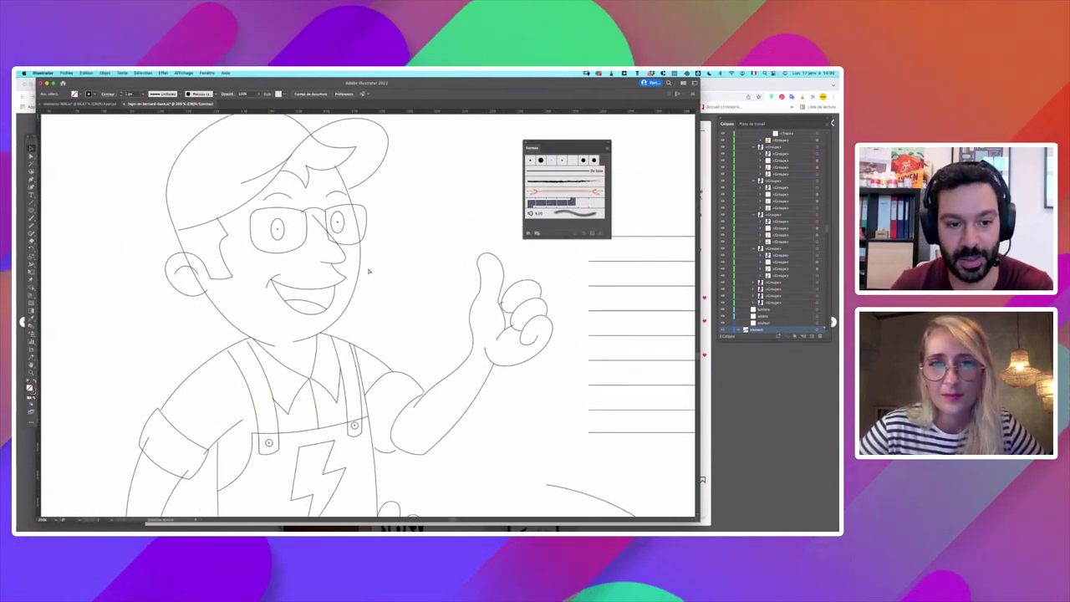
key("super+y")
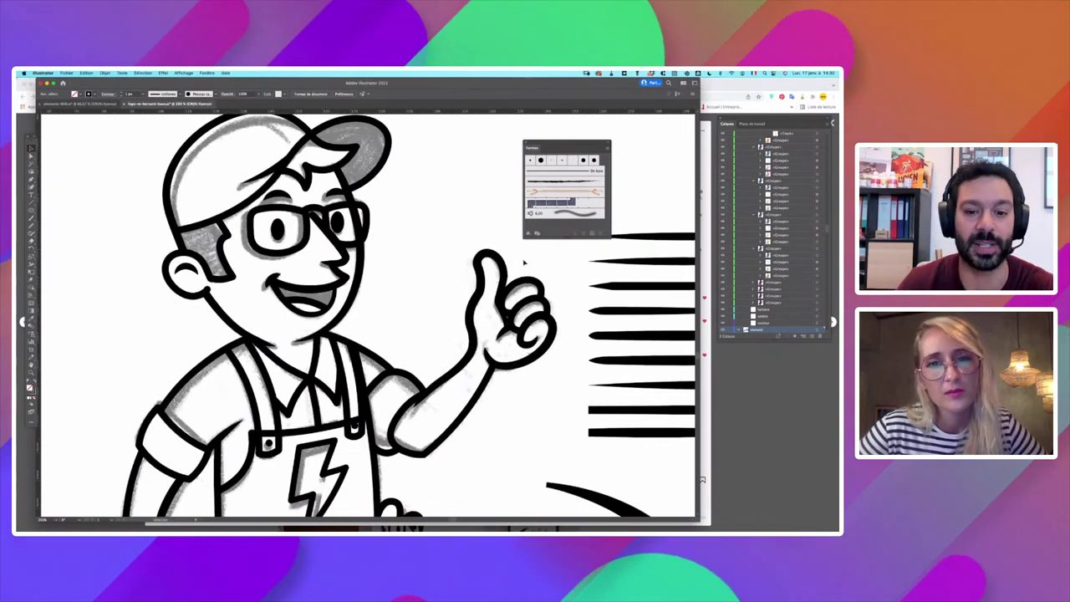
Step: Try the default fill and stroke on the mascot's line-art group, and undo the change
left_click(267, 224)
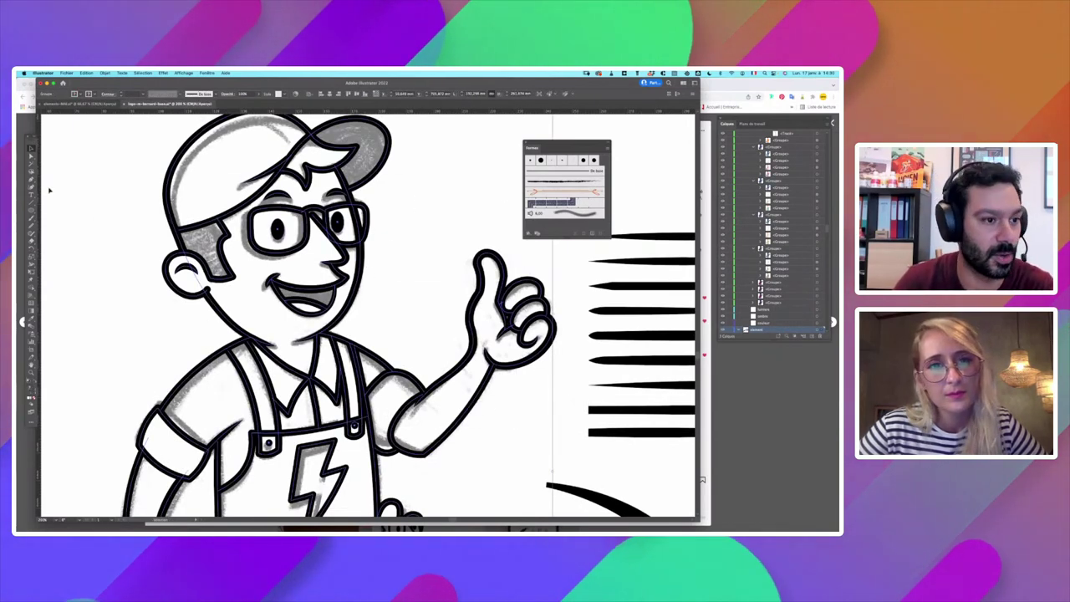
left_click(28, 381)
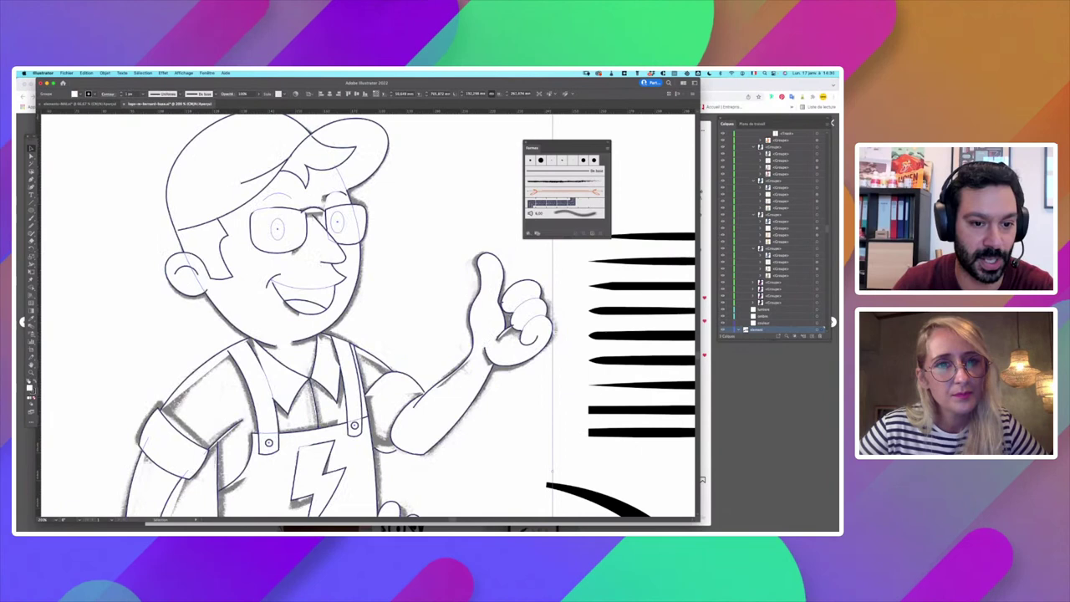
left_click(136, 310)
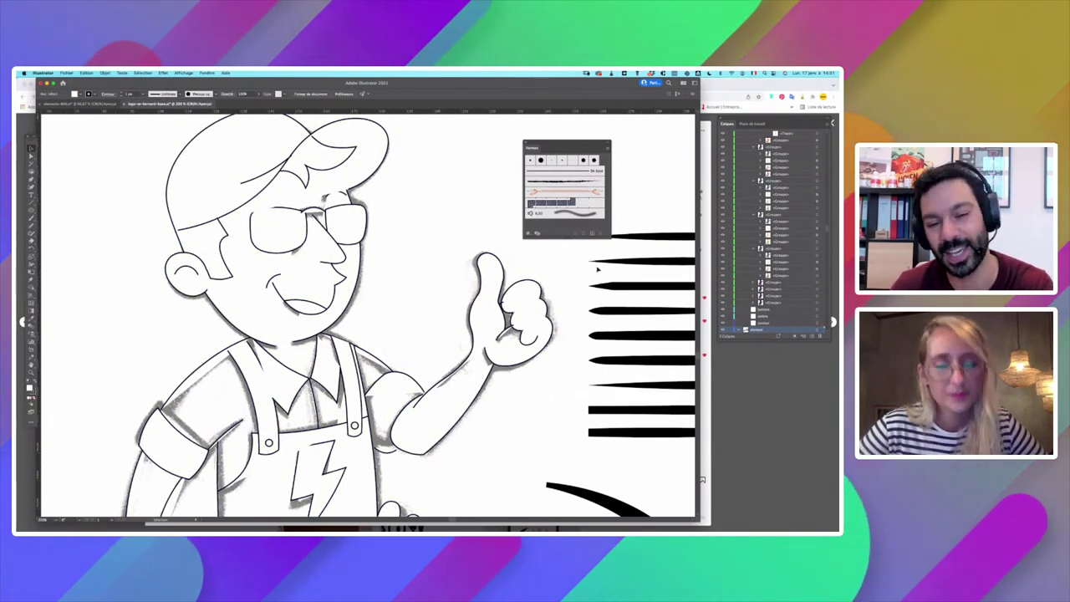
key("super+shift+z")
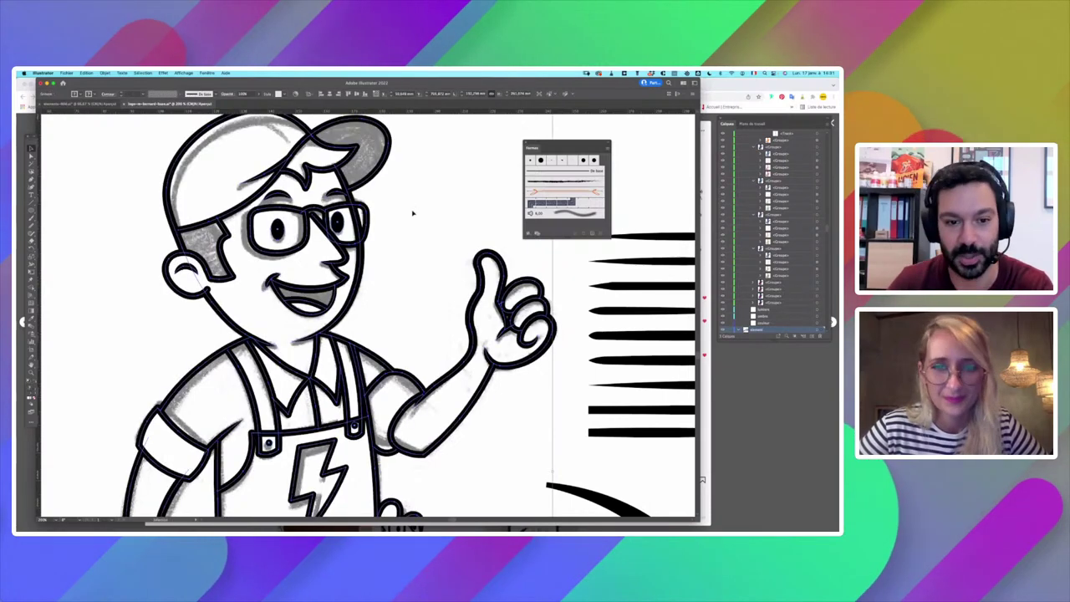
key("super+minus")
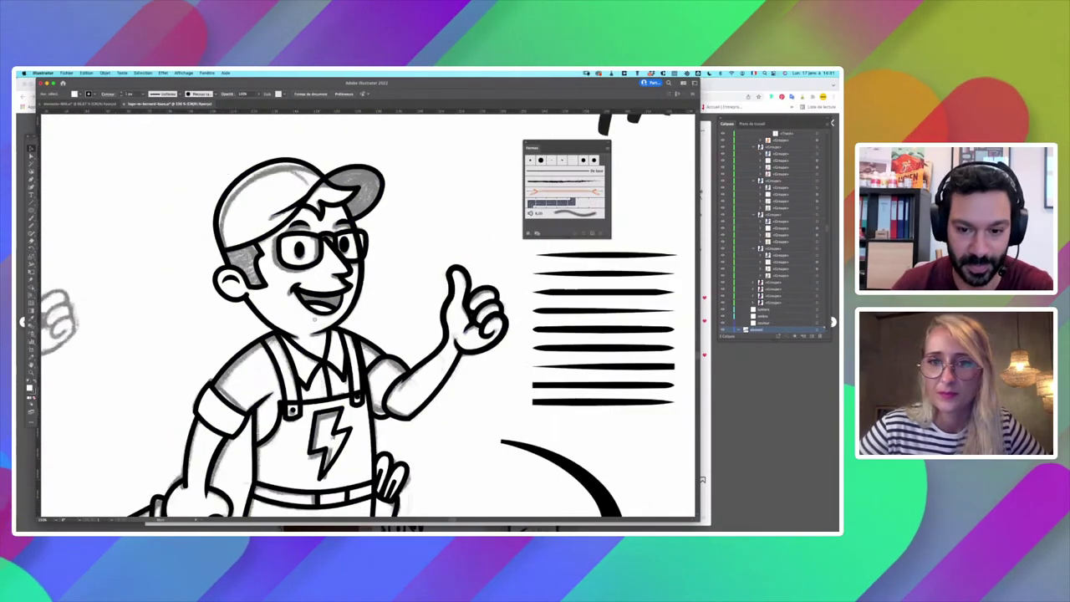
Step: Examine the group of sample strokes beside the mascot, selecting it to reveal the paths inside
scroll(499, 249, "right", 5)
scroll(499, 249, "down", 2)
left_click(434, 351)
key("super+plus")
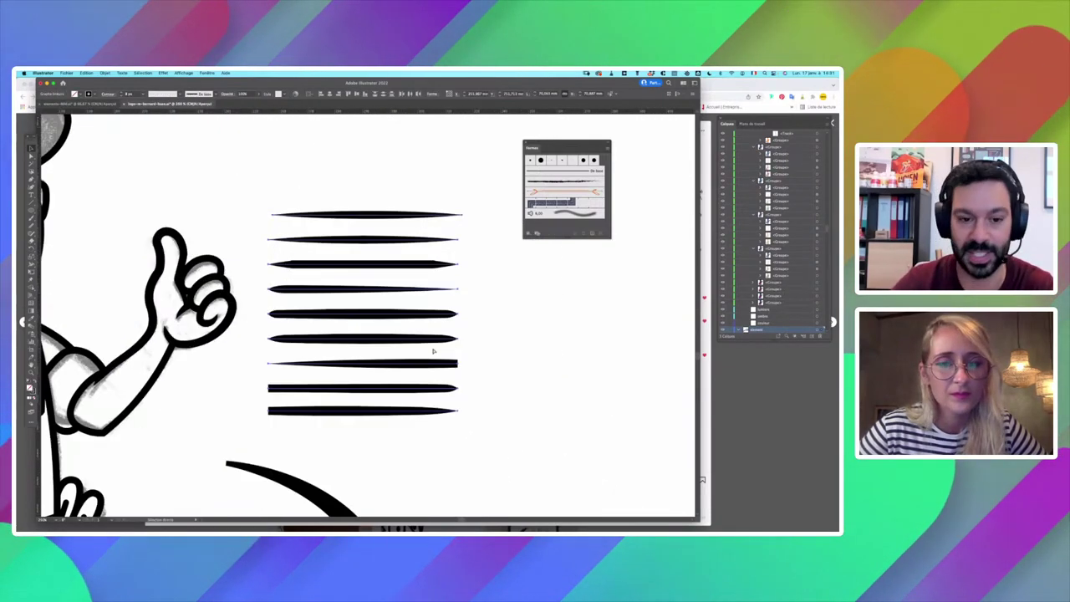
scroll(408, 158, "down", 2)
left_click(417, 169)
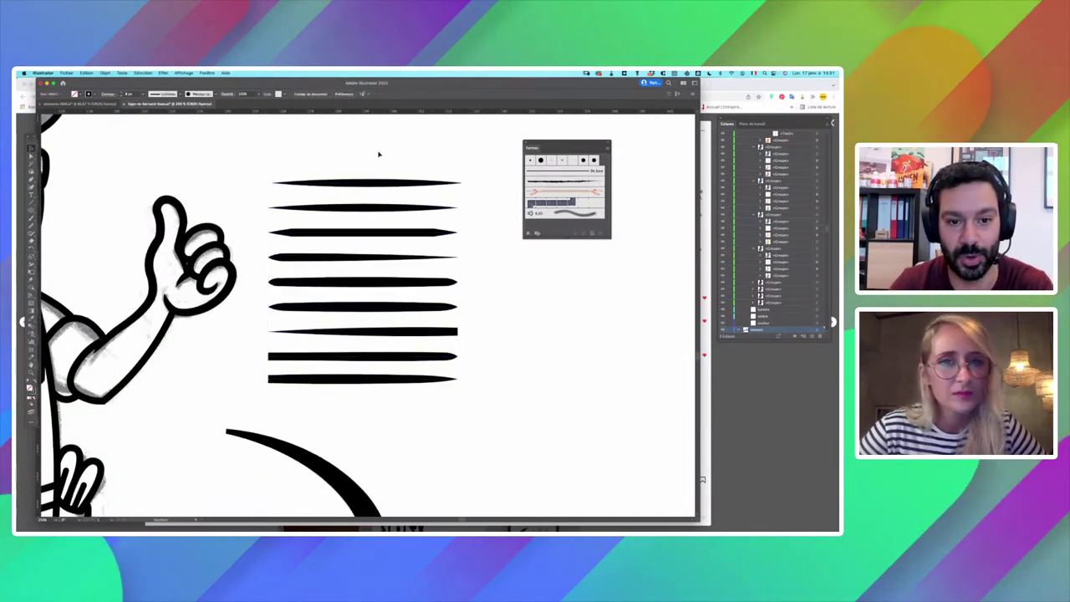
left_click(404, 380)
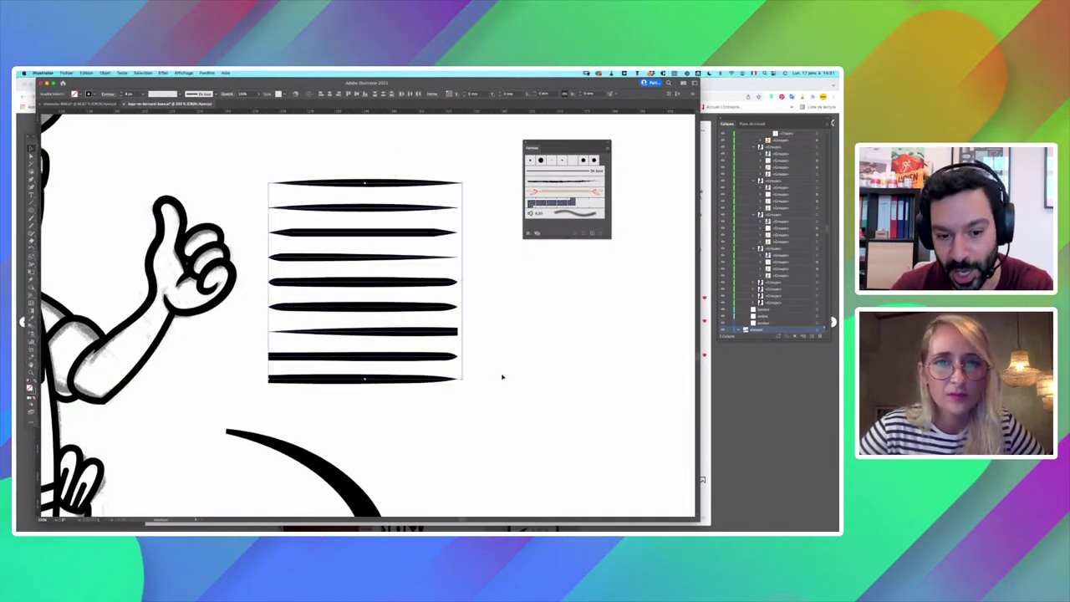
Step: Delete the S-curve below the sample strokes
left_click(308, 475)
key("Delete")
key("super+plus")
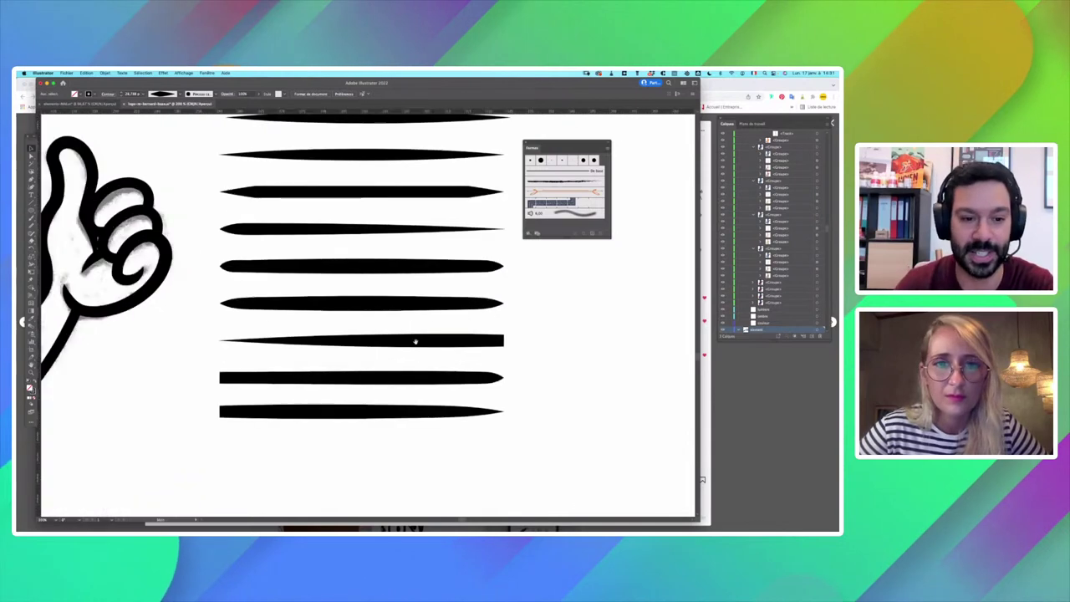
Step: Examine the pointed, rounded and flat ends of the sample strokes up close, alongside the mascot's raised hand
left_click_drag(289, 311, 360, 360)
left_click_drag(479, 488, 479, 488)
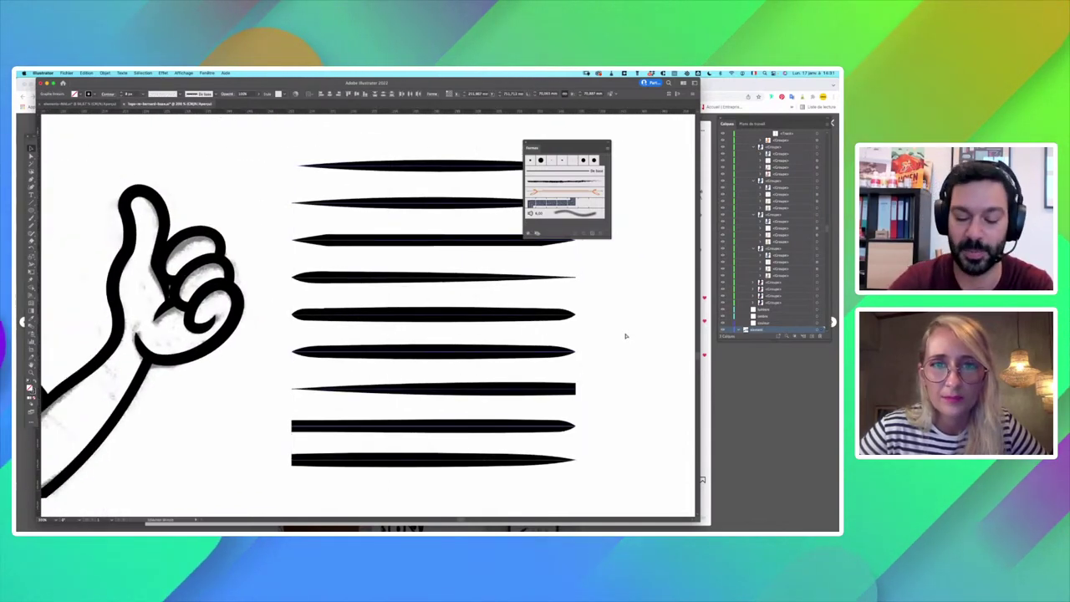
key("super+minus")
left_click_drag(196, 353, 356, 315)
key("super+plus")
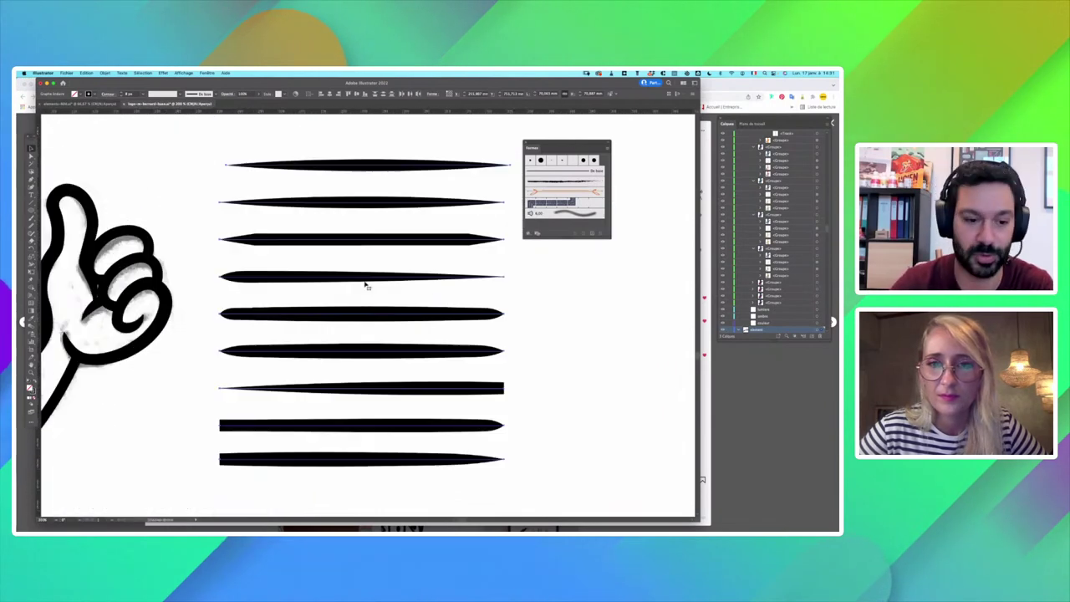
left_click_drag(365, 462, 592, 338)
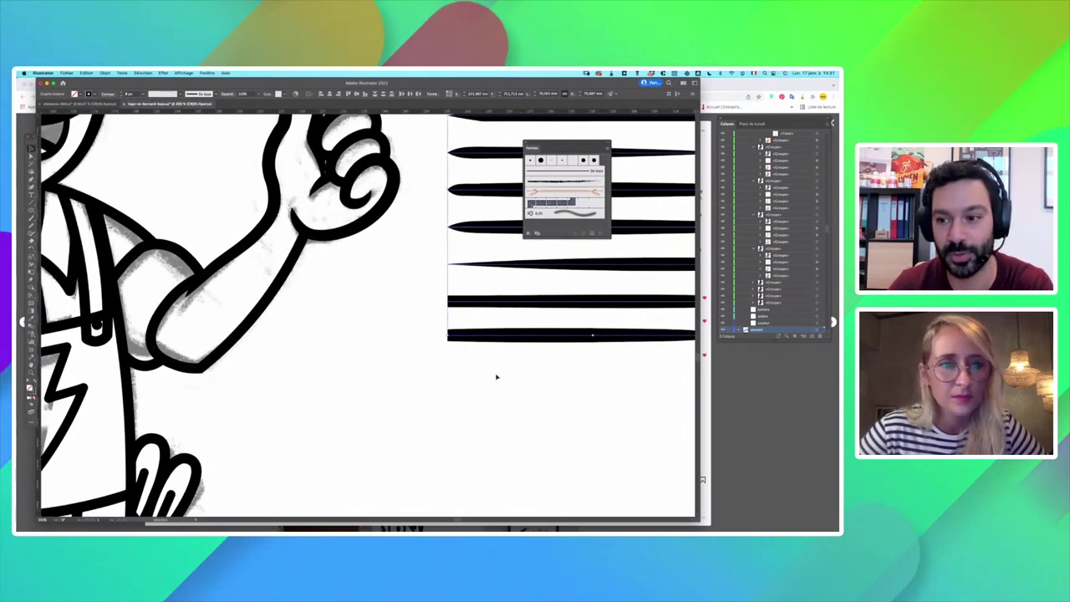
scroll(497, 377, "right", 4)
scroll(497, 377, "up", 2)
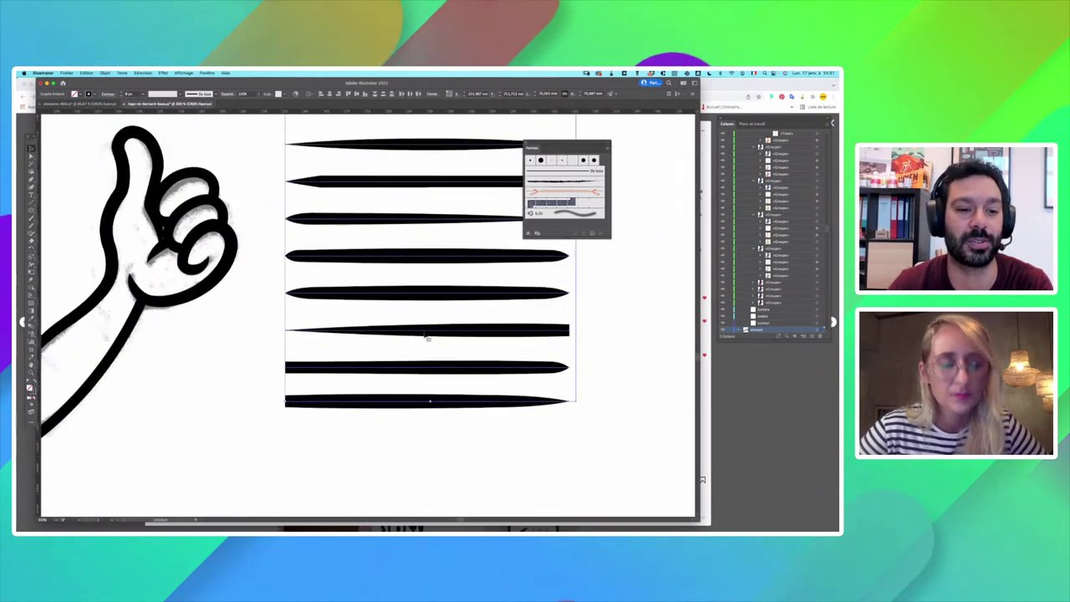
left_click(246, 389)
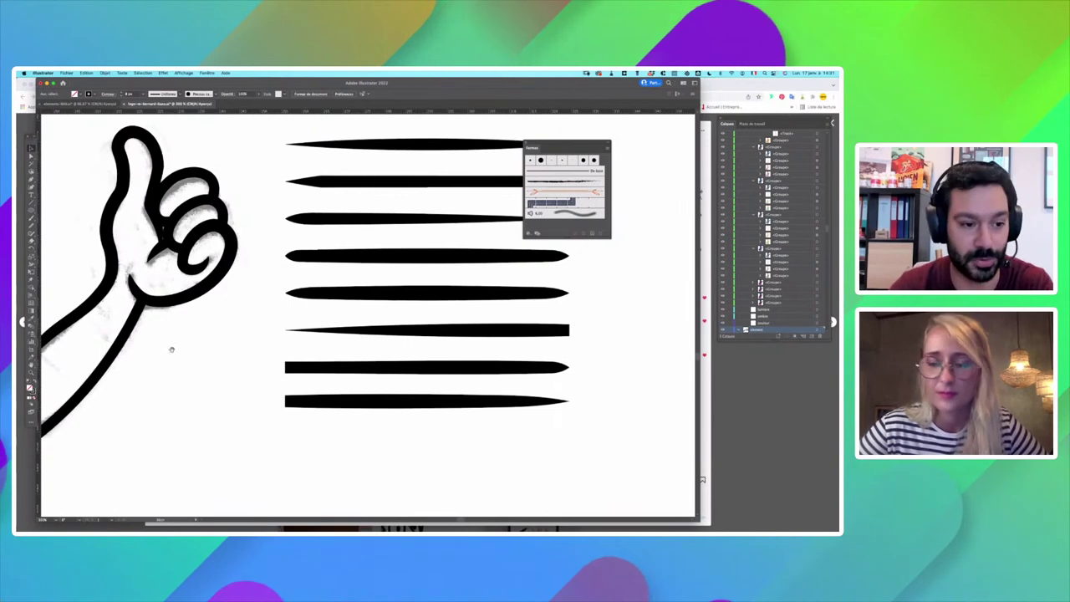
Step: Select the single contour running along the thumb and forearm of the mascot's raised arm
mouse_move(170, 349)
left_mouse_down()
mouse_move(382, 292)
mouse_move(315, 328)
left_mouse_up()
key("super+a")
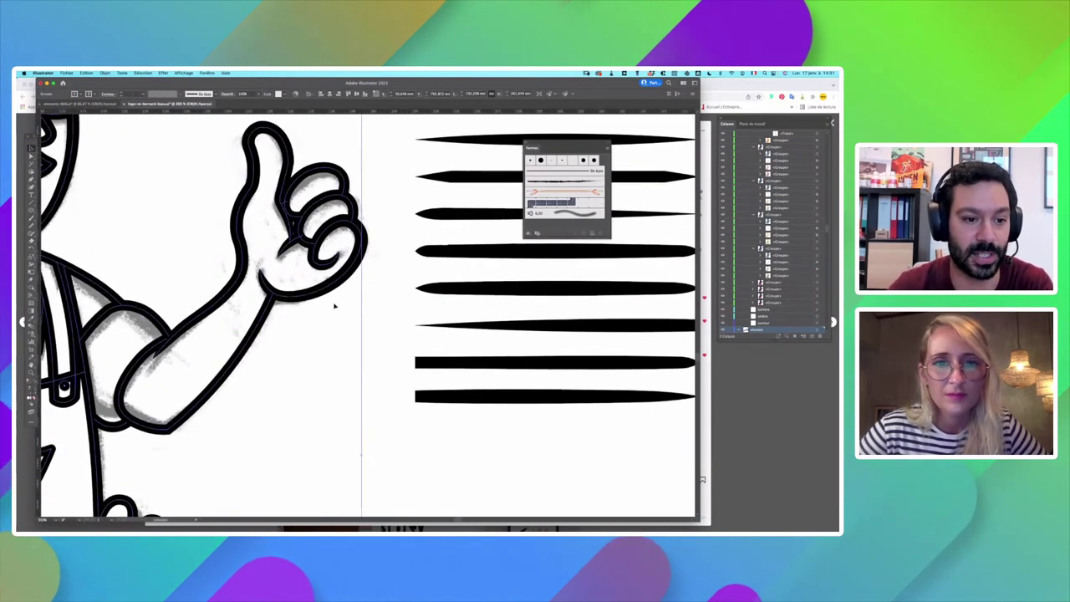
left_click(137, 184)
left_click(257, 255)
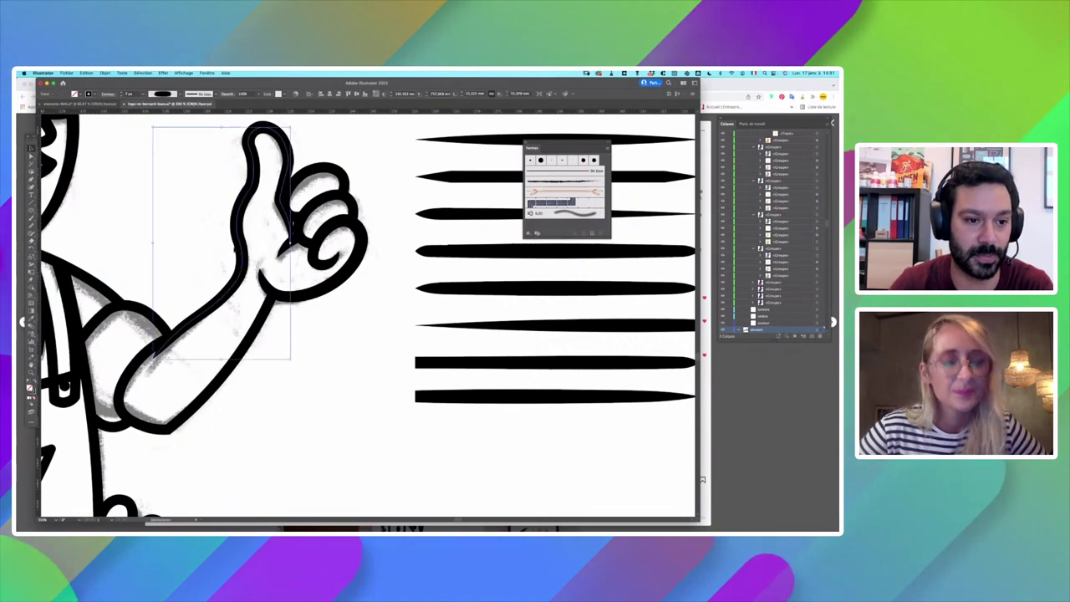
left_click_drag(300, 327, 250, 286)
mouse_move(333, 296)
left_mouse_down()
mouse_move(407, 375)
mouse_move(391, 312)
left_mouse_up()
key("super+z")
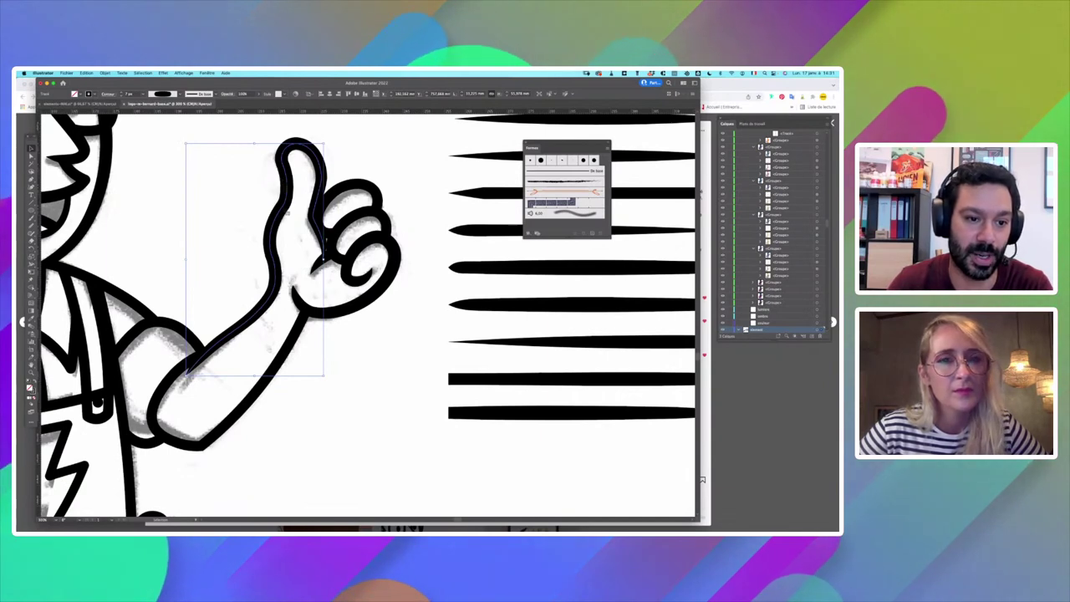
Step: Use the Eyedropper to copy a sample stroke's width profile onto the mascot's thumb and forearm contour
left_click(222, 302)
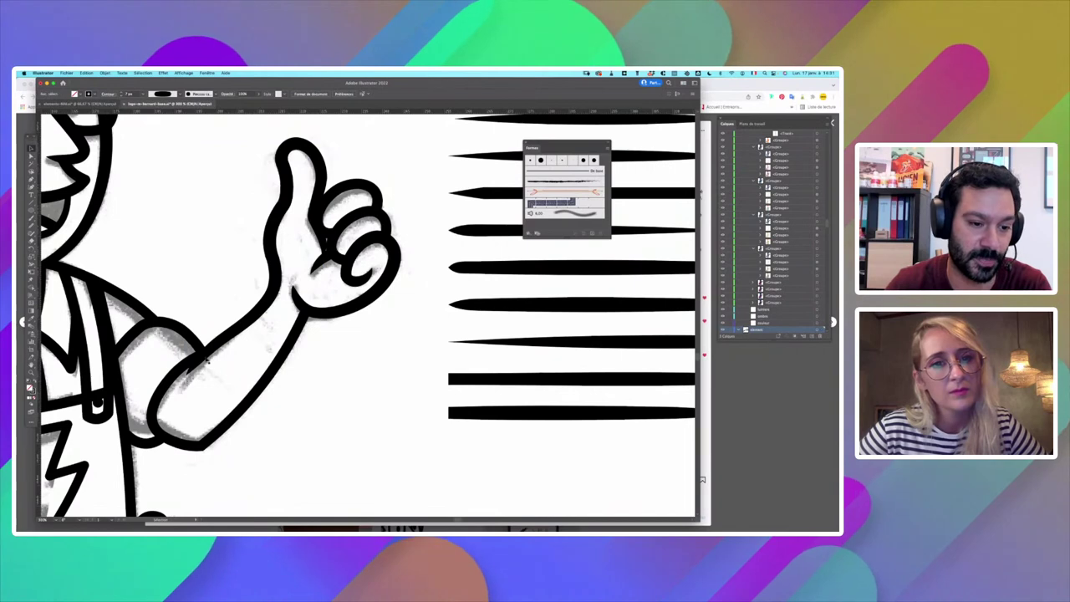
left_click(258, 316)
left_click_drag(470, 336, 422, 336)
key("super+minus")
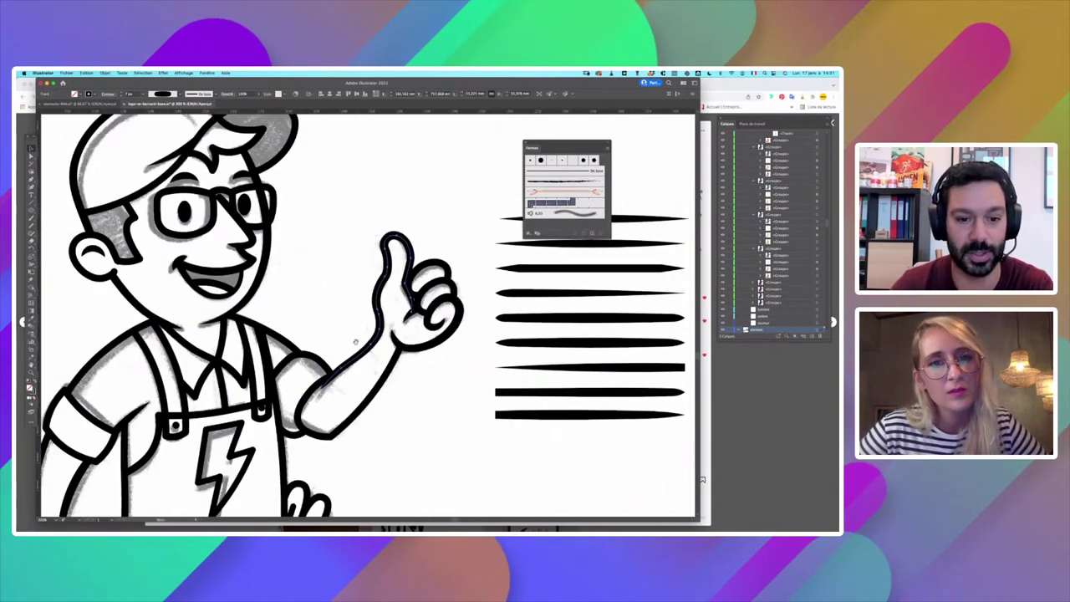
left_click_drag(356, 341, 187, 298)
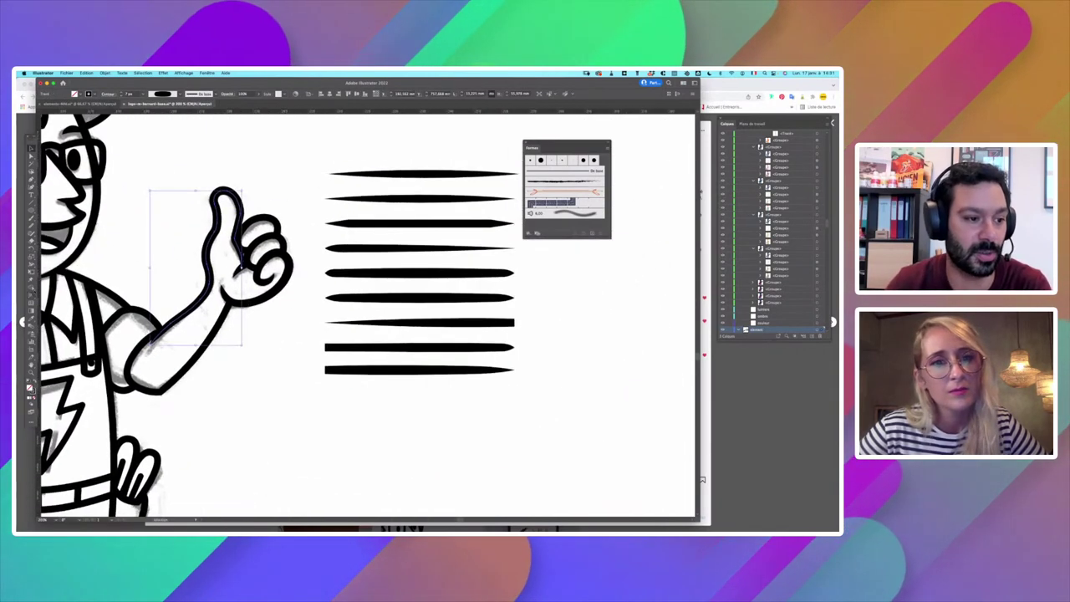
left_click(30, 320)
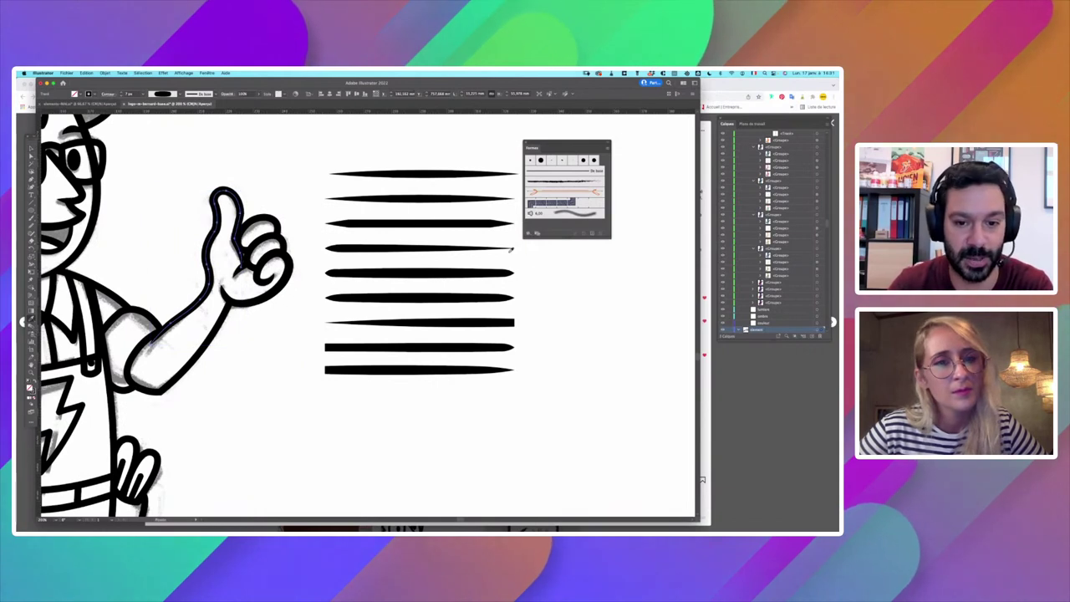
left_click_drag(386, 156, 409, 381)
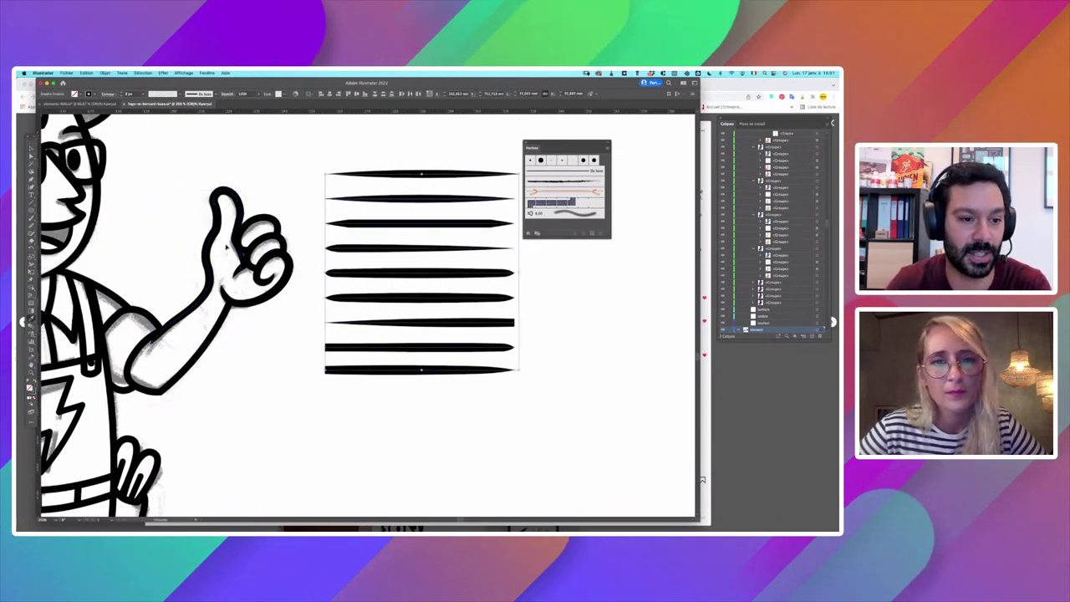
left_click(226, 247)
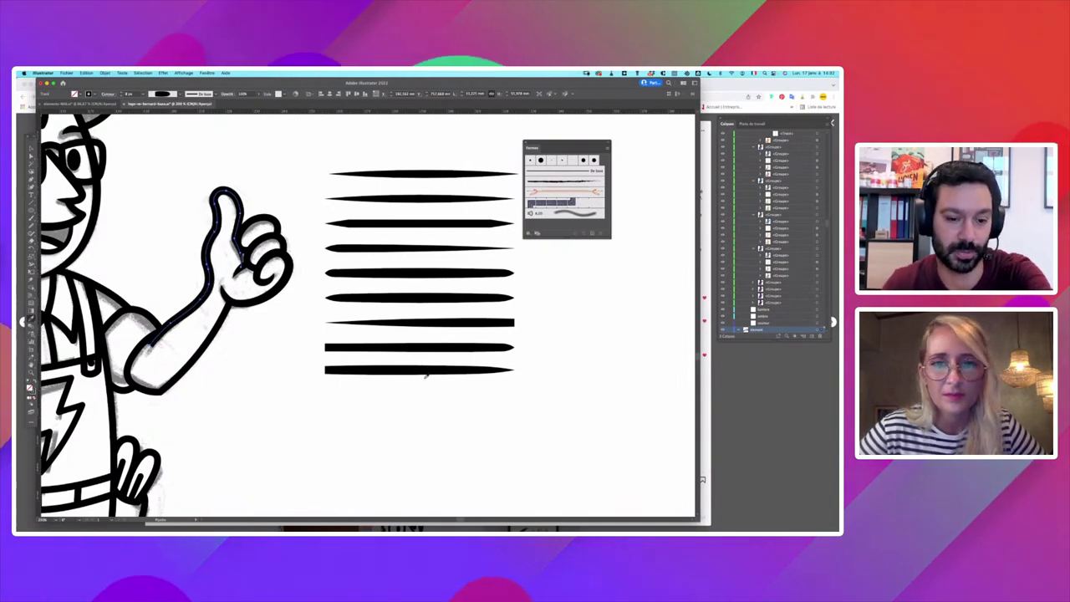
key("super+plus")
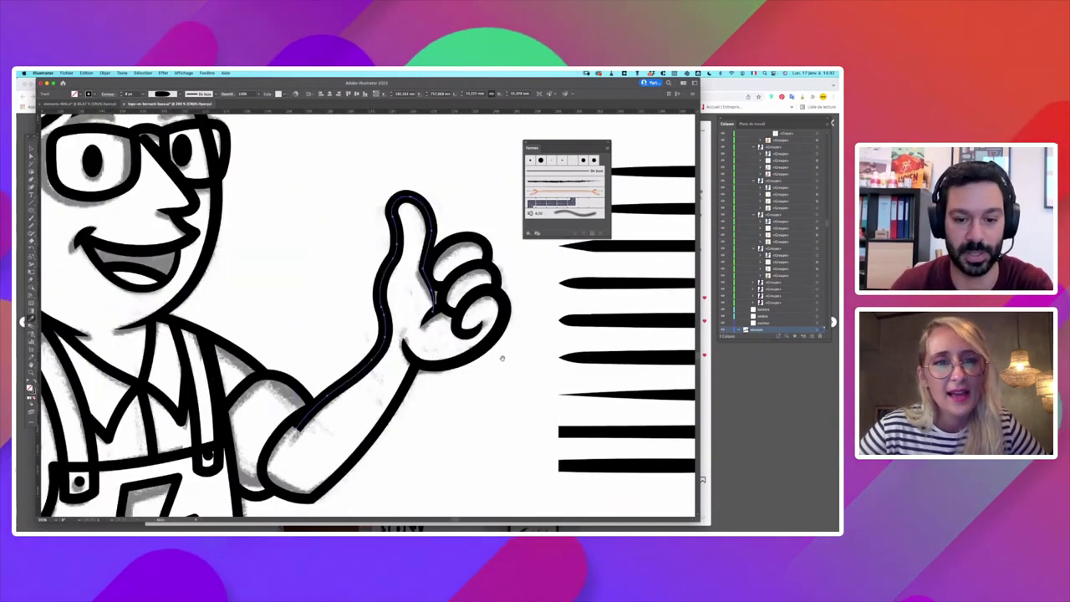
scroll(502, 358, "right", 5)
scroll(503, 357, "down", 2)
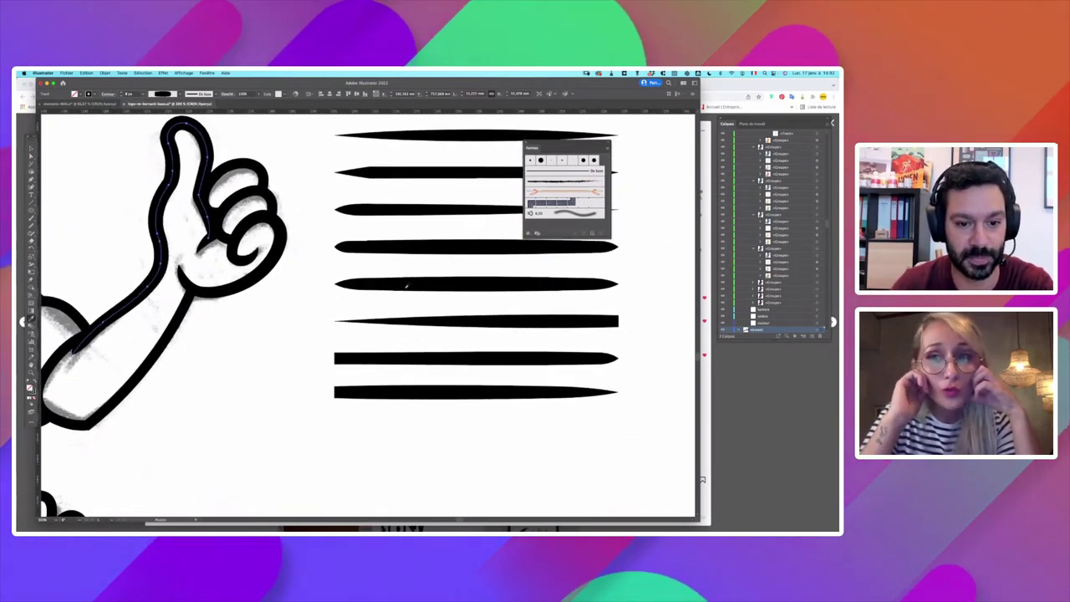
Step: Reset the mascot's thumb and forearm contour to the default uniform black stroke with no fill
scroll(406, 285, "left", 1)
scroll(406, 285, "up", 1)
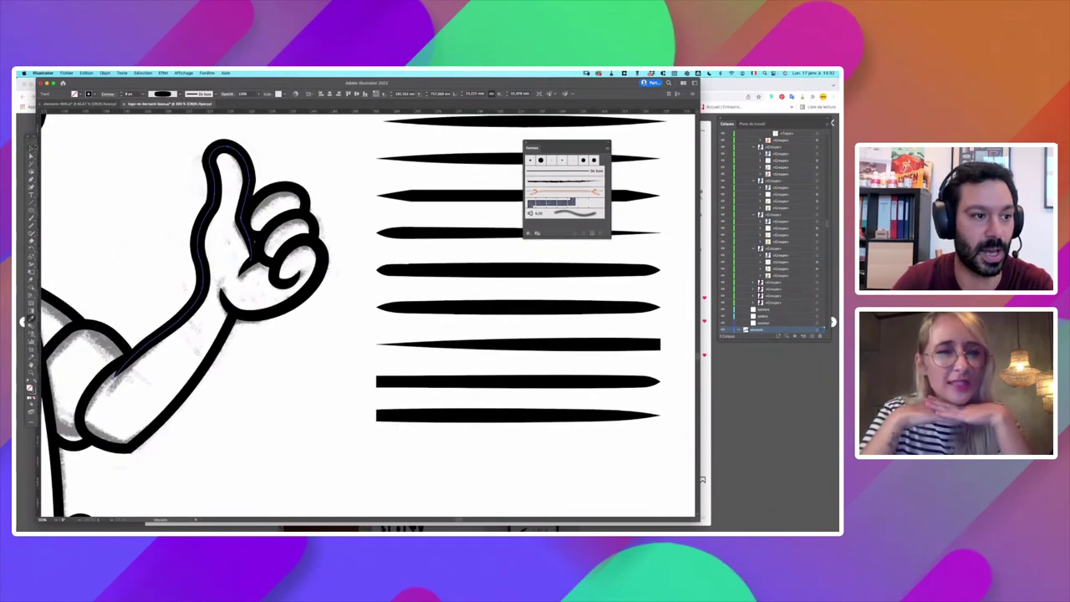
key("v")
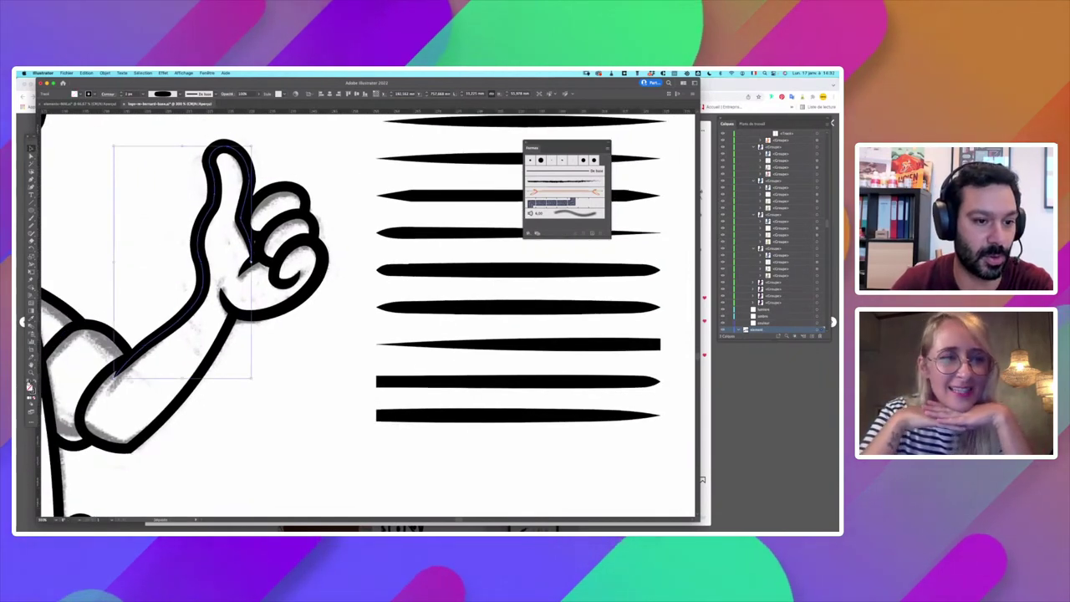
left_click(28, 382)
left_click(33, 397)
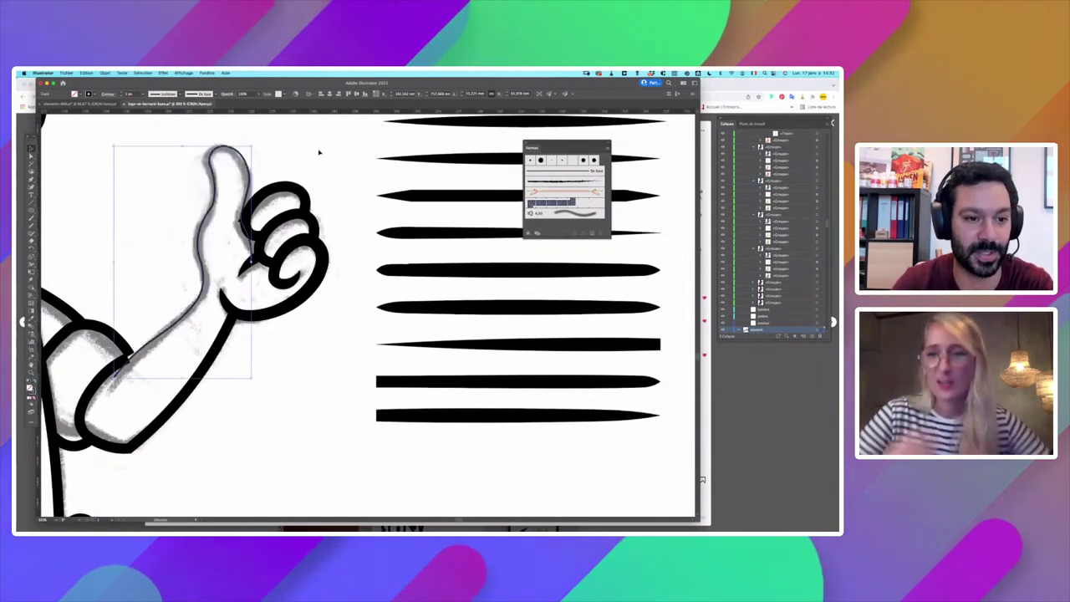
Step: Use the Eyedropper to copy the third sample stroke's width profile onto the thumb and forearm contour
left_click(320, 151)
left_click(219, 216)
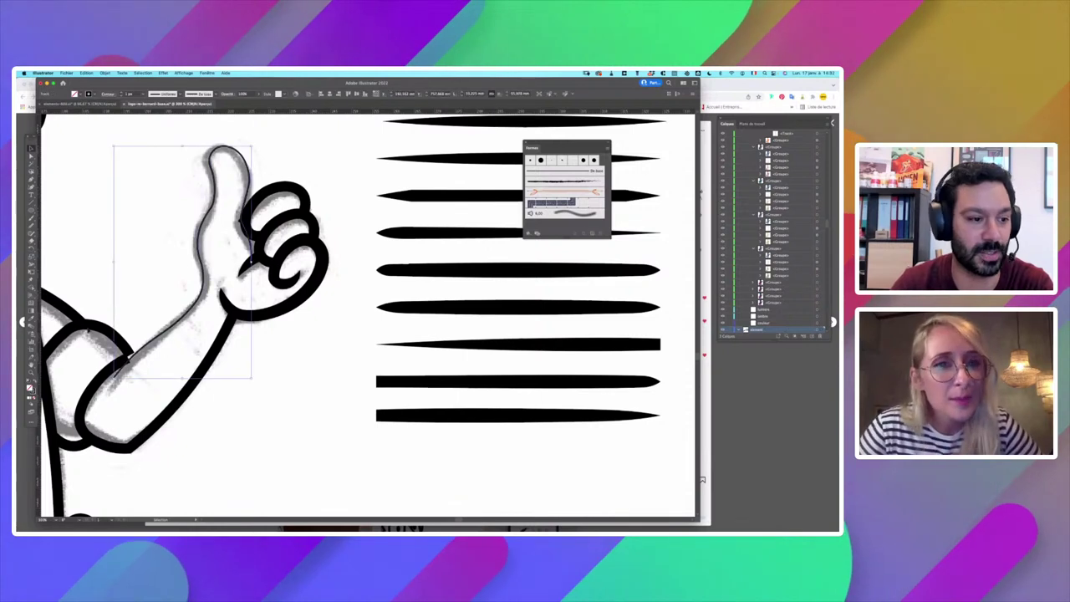
key("i")
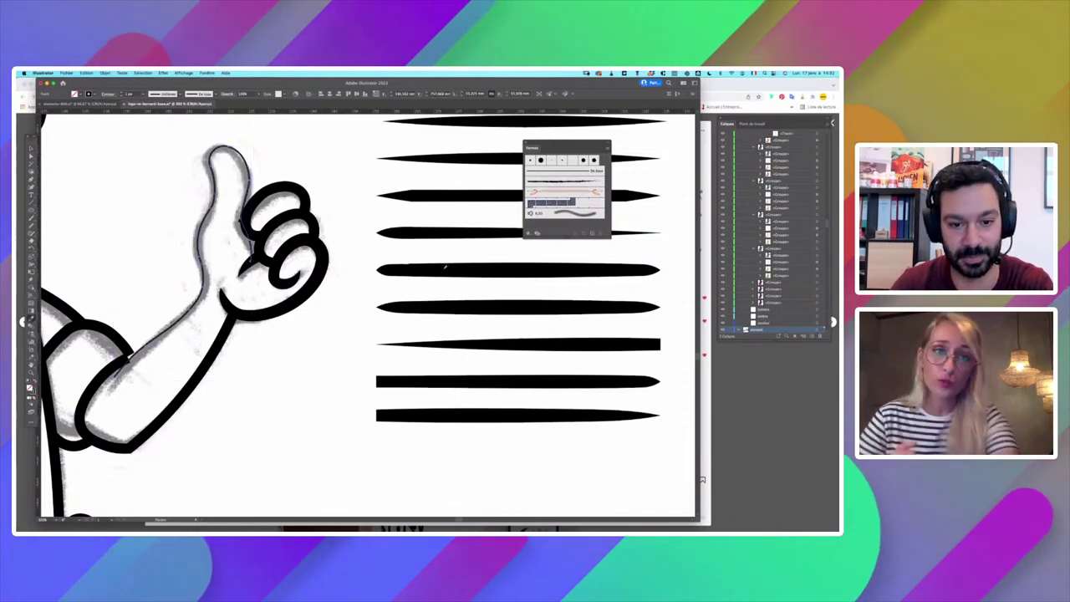
left_click_drag(463, 243, 422, 269)
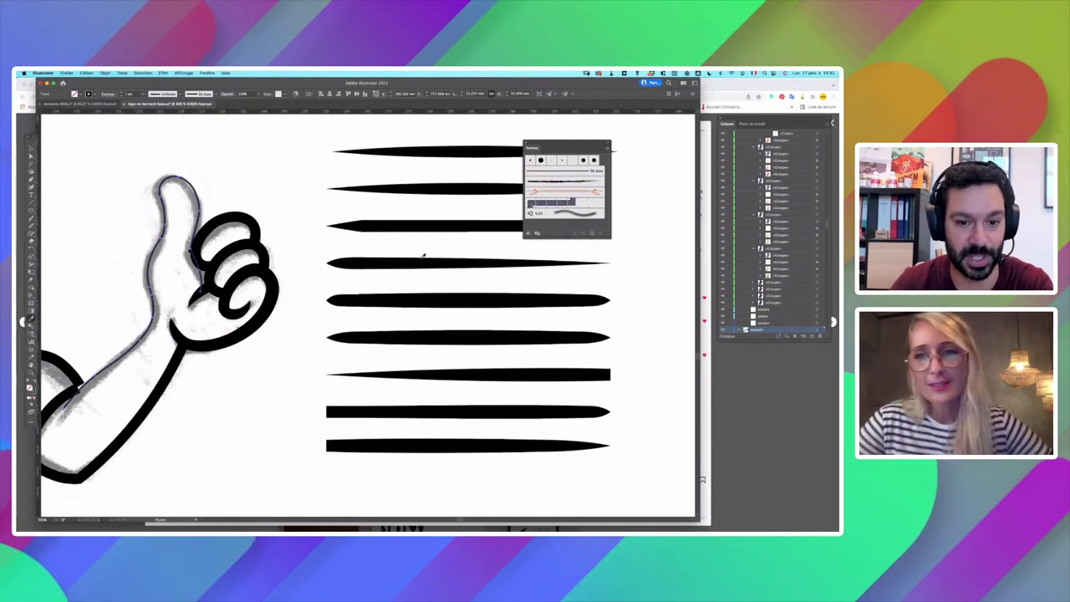
left_click(432, 228)
mouse_move(333, 314)
left_mouse_down()
mouse_move(396, 284)
mouse_move(320, 317)
left_mouse_up()
scroll(352, 320, "left", 3)
scroll(352, 313, "down", 1)
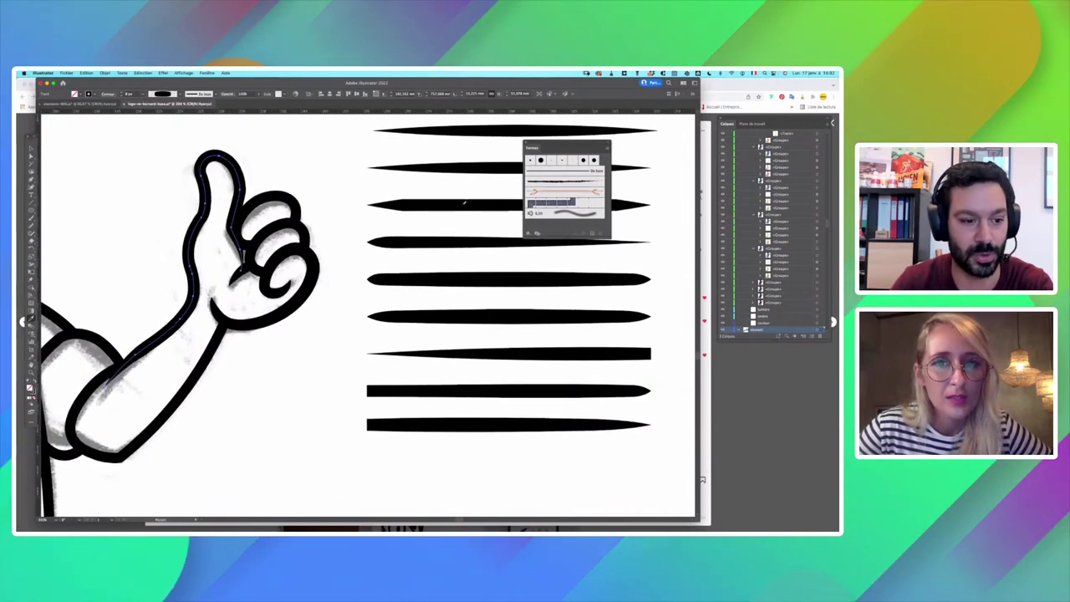
Step: Inspect the thumb and forearm contour's varying width up close and in relation to the rest of the mascot
key("v")
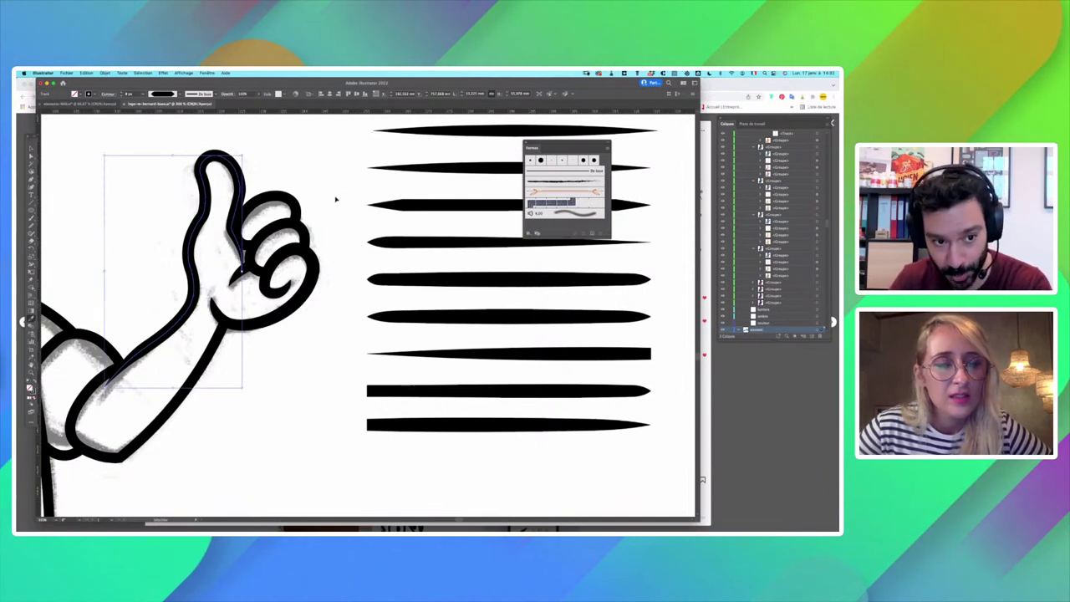
left_click(329, 221)
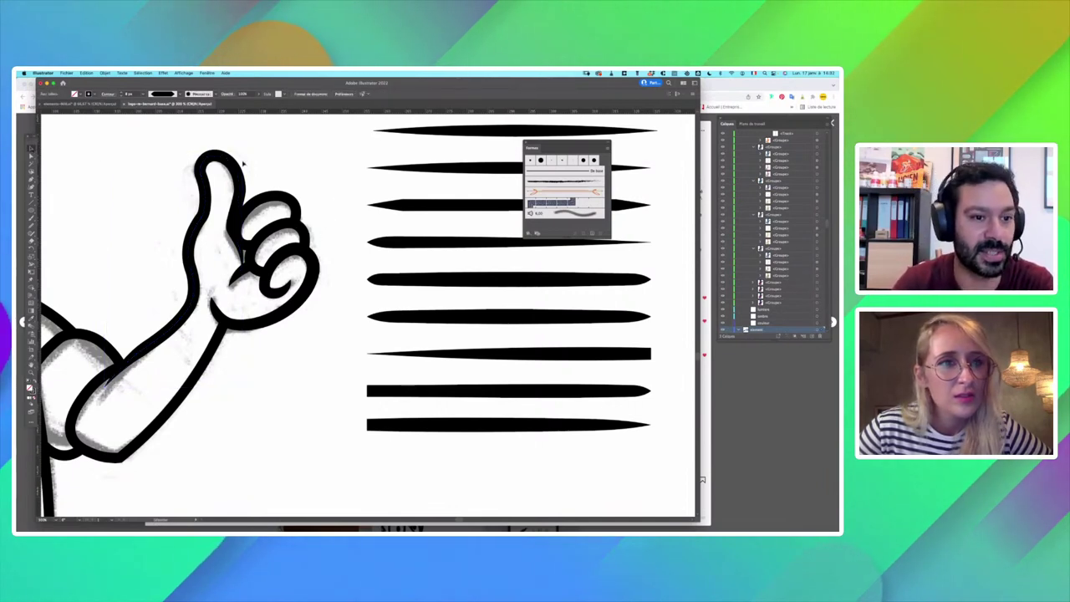
left_click(212, 176)
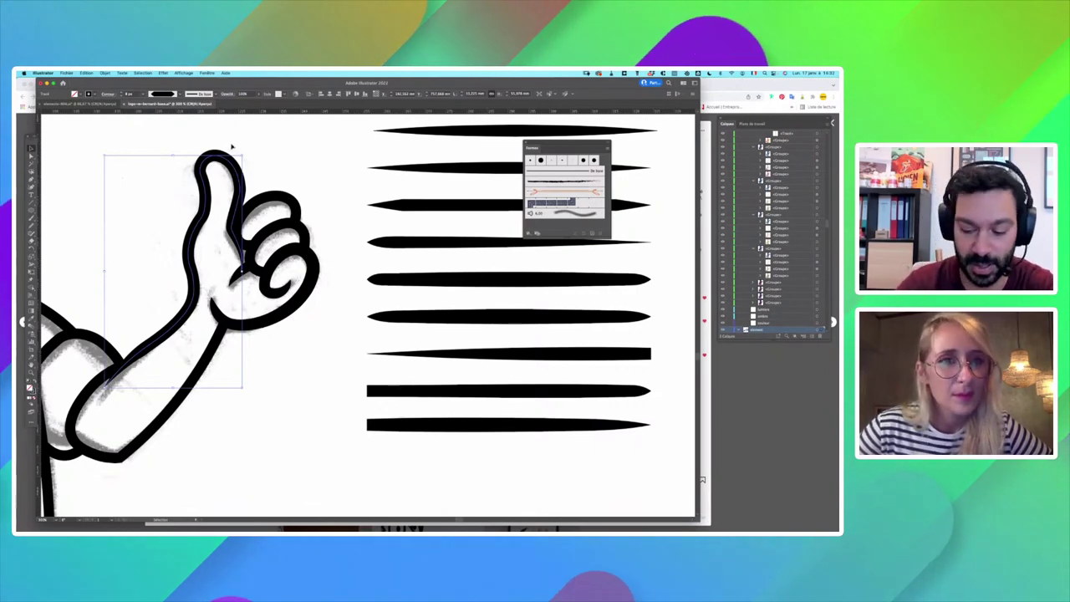
key("super+minus")
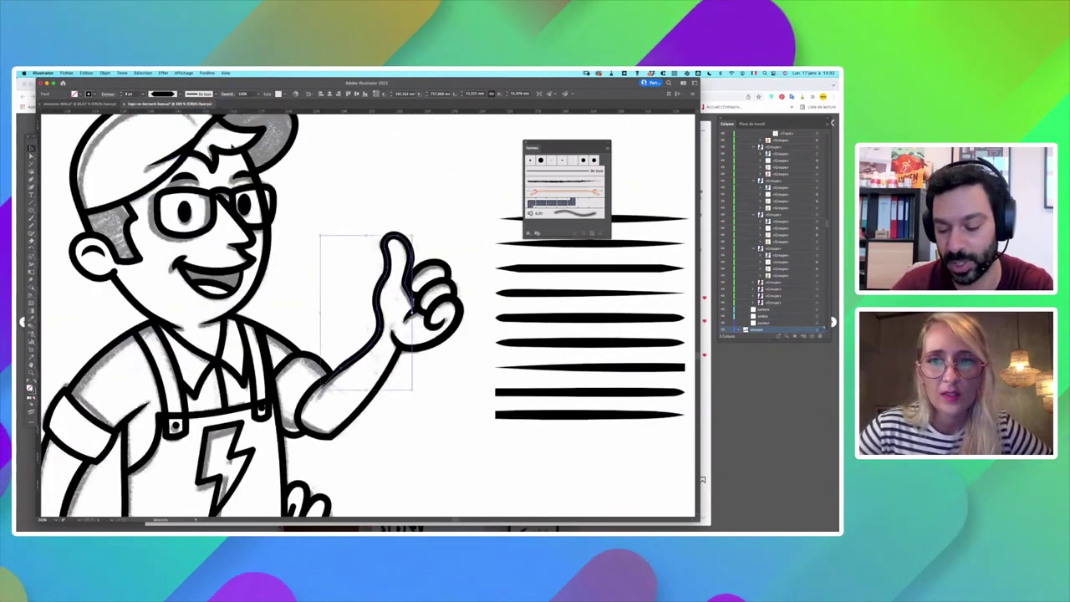
key("super+plus")
left_click_drag(628, 403, 430, 382)
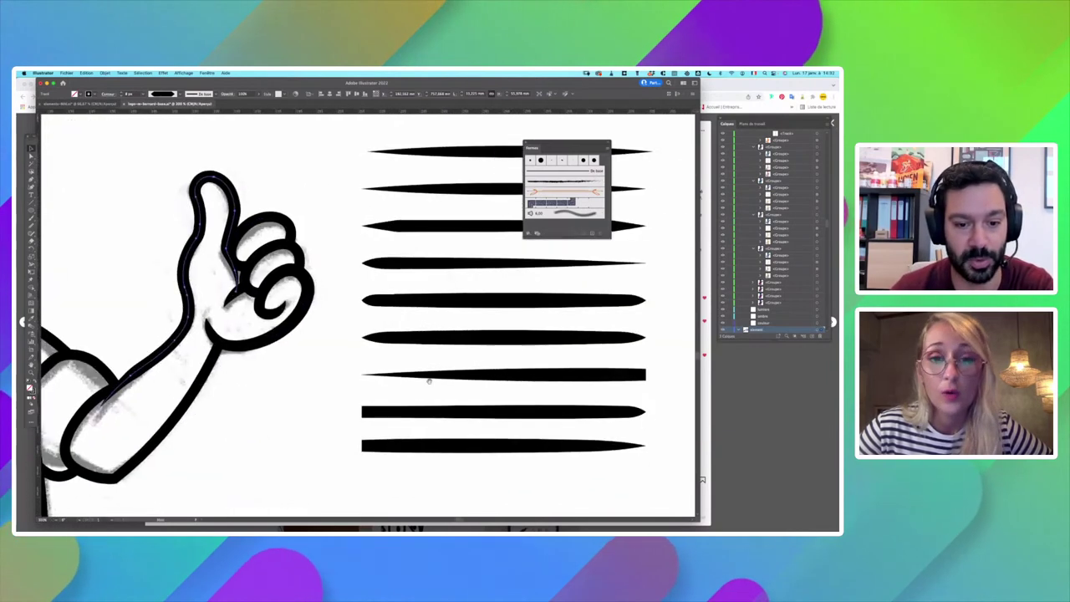
key("super+minus")
key("super+equal")
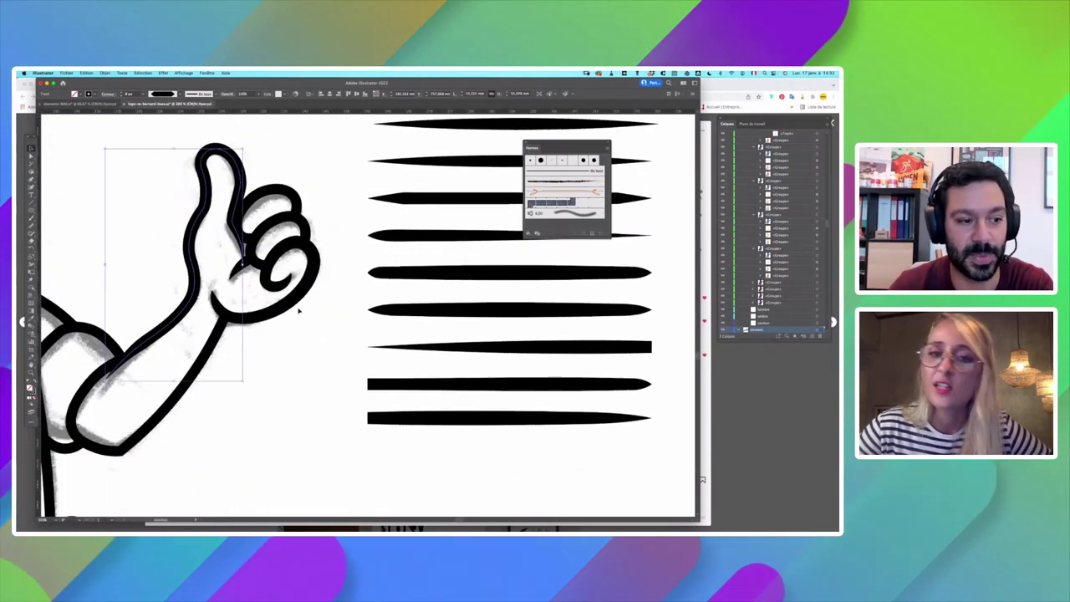
left_click(449, 286)
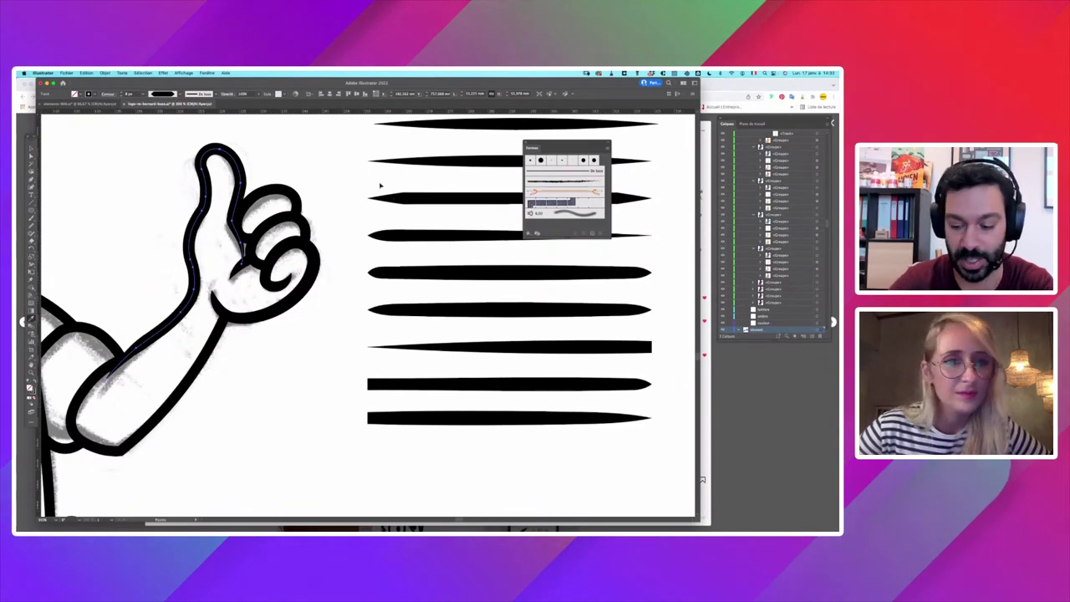
Step: Examine the mascot's line weights around the forearm, collar, face and raised hand, both up close and zoomed out
key("super+minus")
left_click(420, 204)
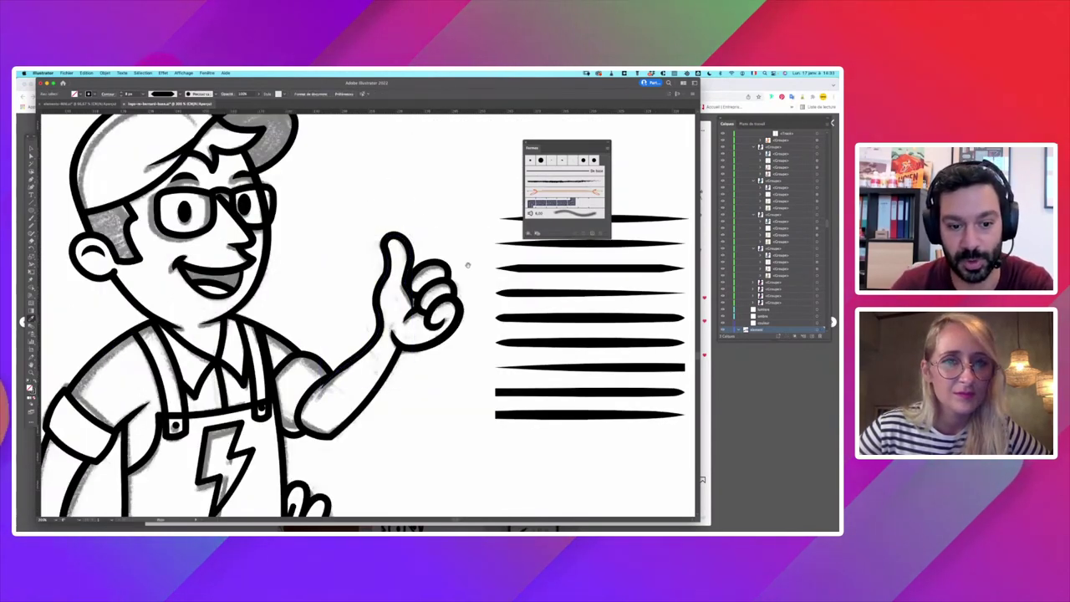
scroll(406, 227, "down", 2)
scroll(406, 227, "right", 3)
key("super+minus")
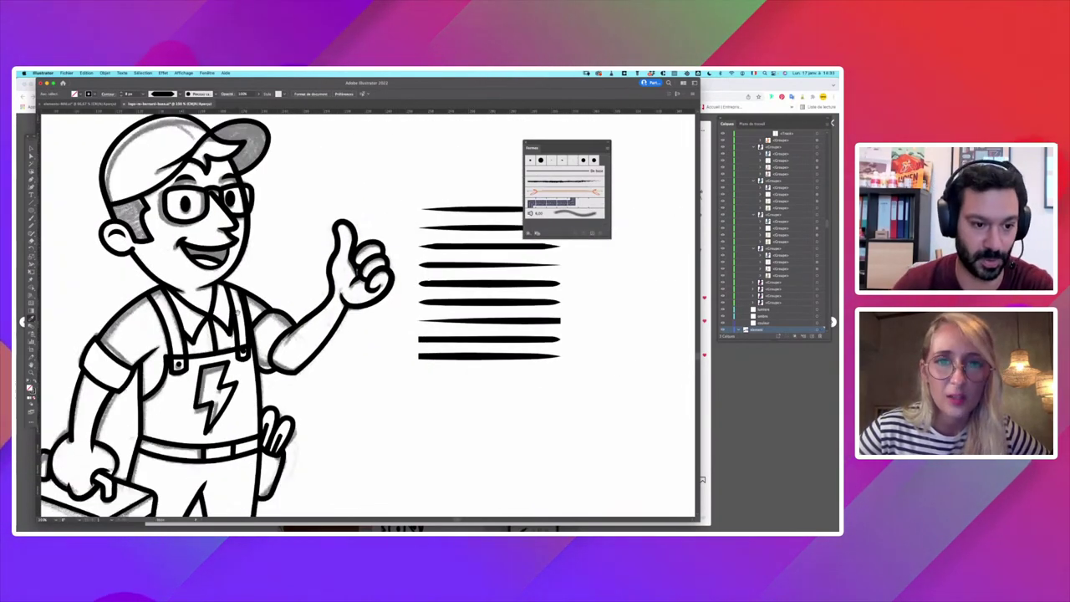
left_click_drag(237, 312, 290, 292)
left_click(31, 148)
key("super+plus")
key("super+plus")
key("super+plus")
key("super+plus")
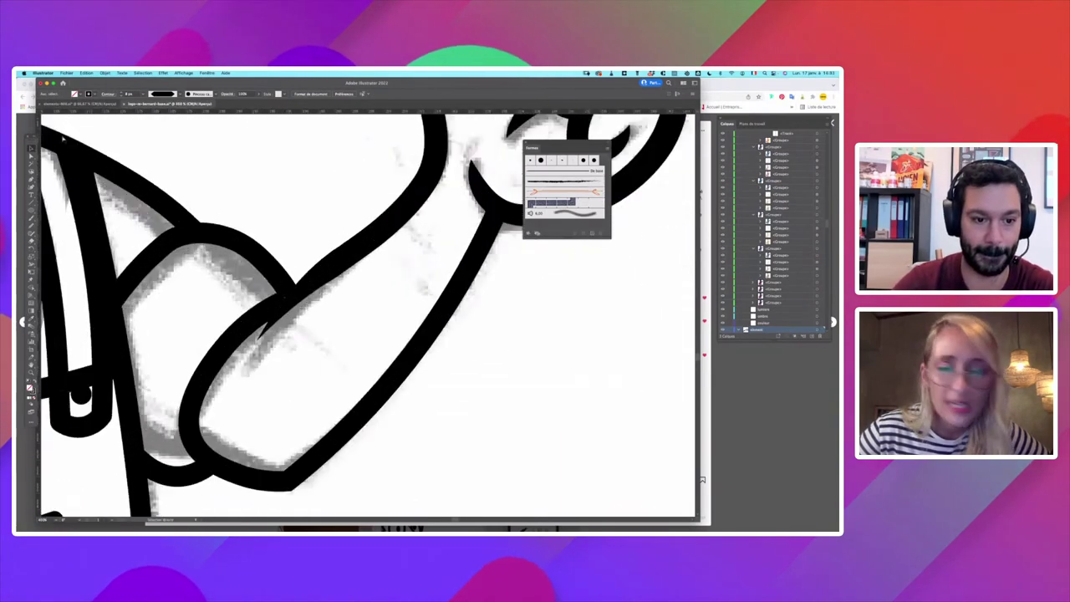
left_click_drag(213, 164, 416, 273)
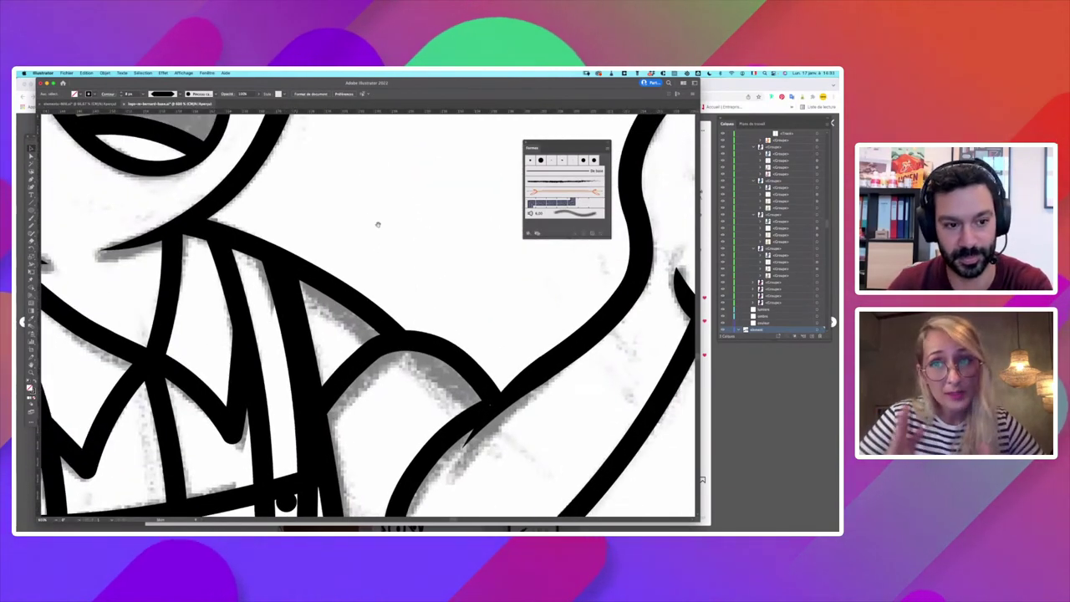
left_click_drag(378, 225, 424, 405)
left_click_drag(377, 267, 353, 375)
key("super+minus")
key("super+minus")
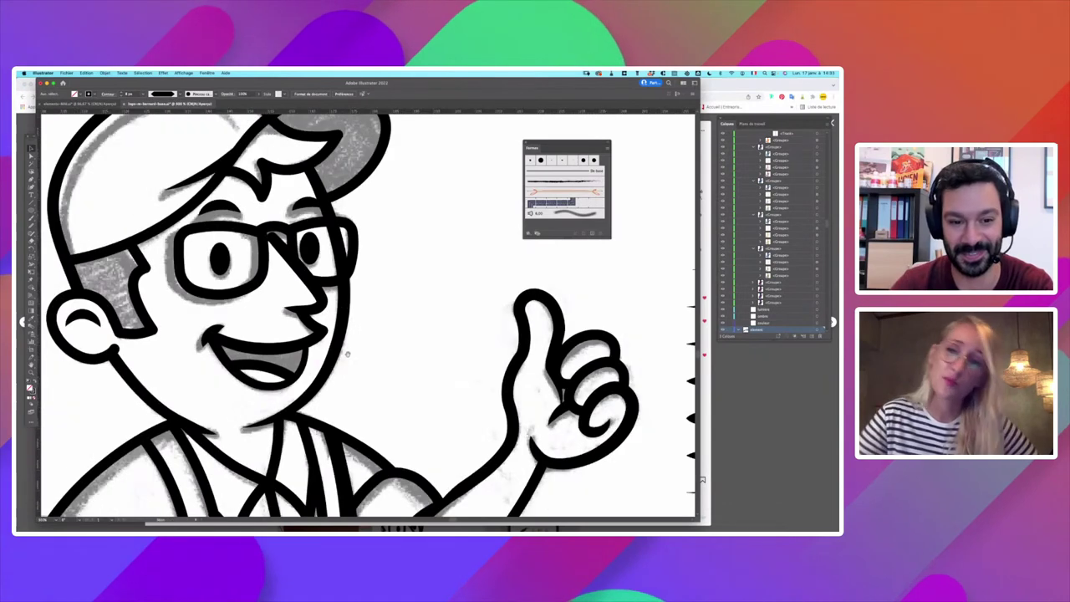
key("super+minus")
key("super+minus")
key("super+minus")
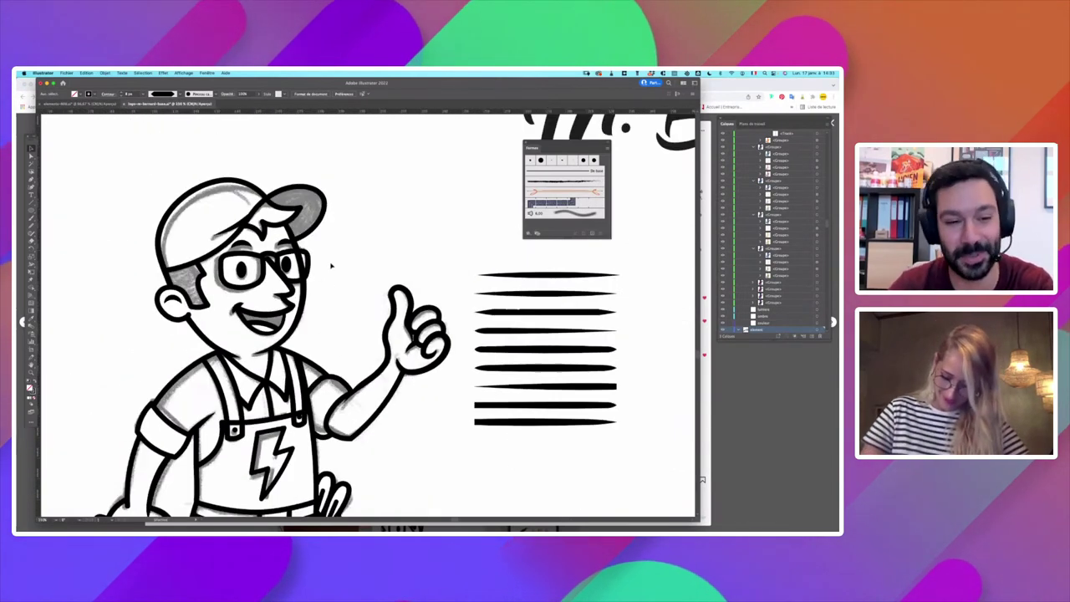
Step: Select the cap contour on the mascot to inspect its stroke
left_click_drag(341, 181, 369, 216)
left_click(349, 244)
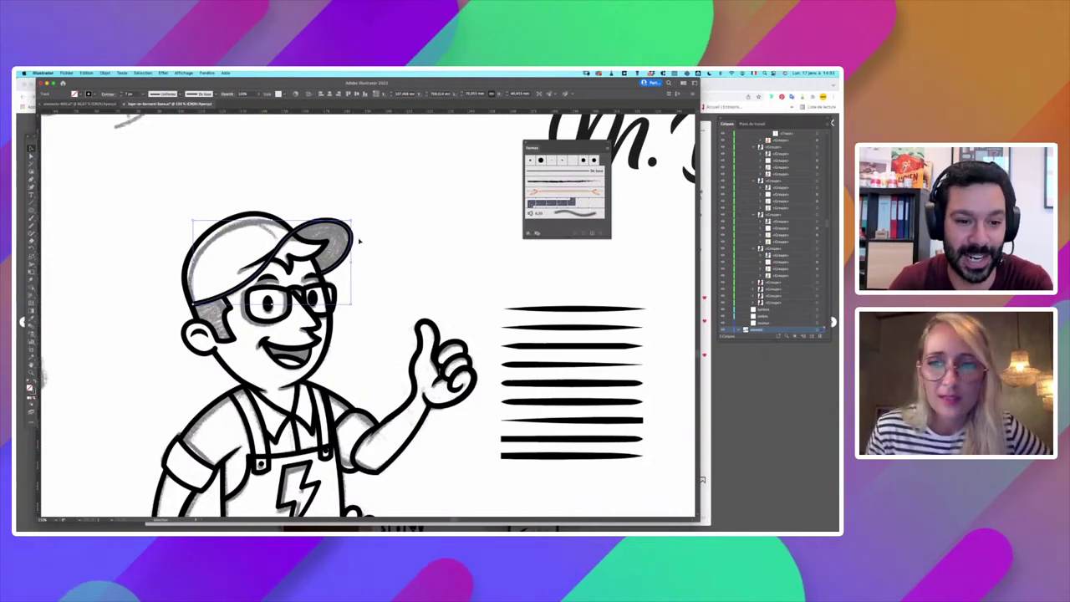
scroll(384, 251, "left", 3)
scroll(384, 250, "down", 2)
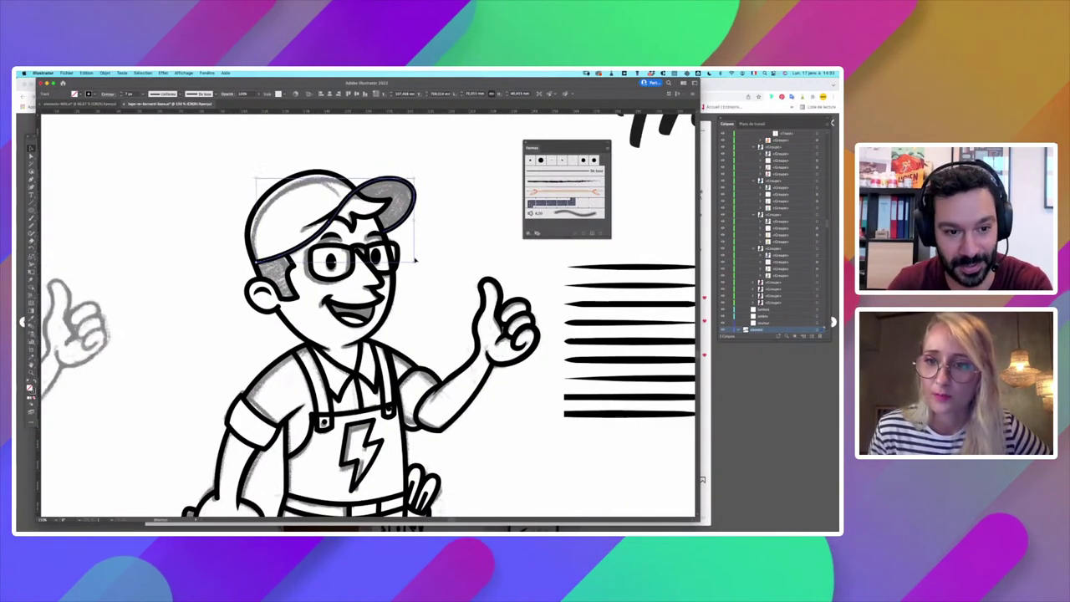
Step: Browse the artboards from the inked mascot down to the logo tests, line-art versions and coloured mascot variations
scroll(418, 334, "down", 5)
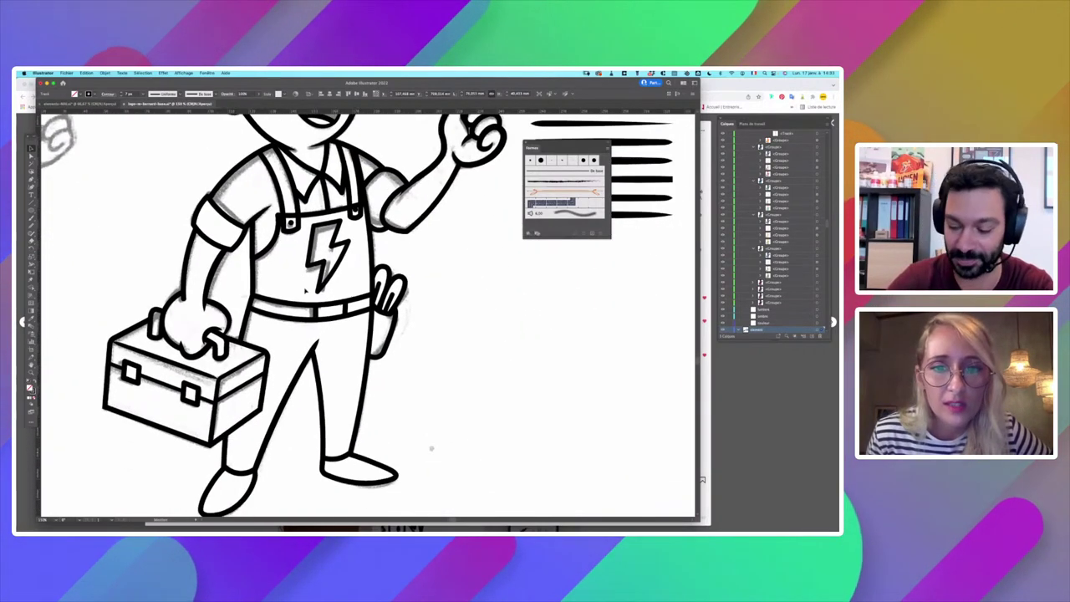
key("super+minus")
key("super+minus")
left_click(305, 291)
left_click_drag(305, 291, 252, 208)
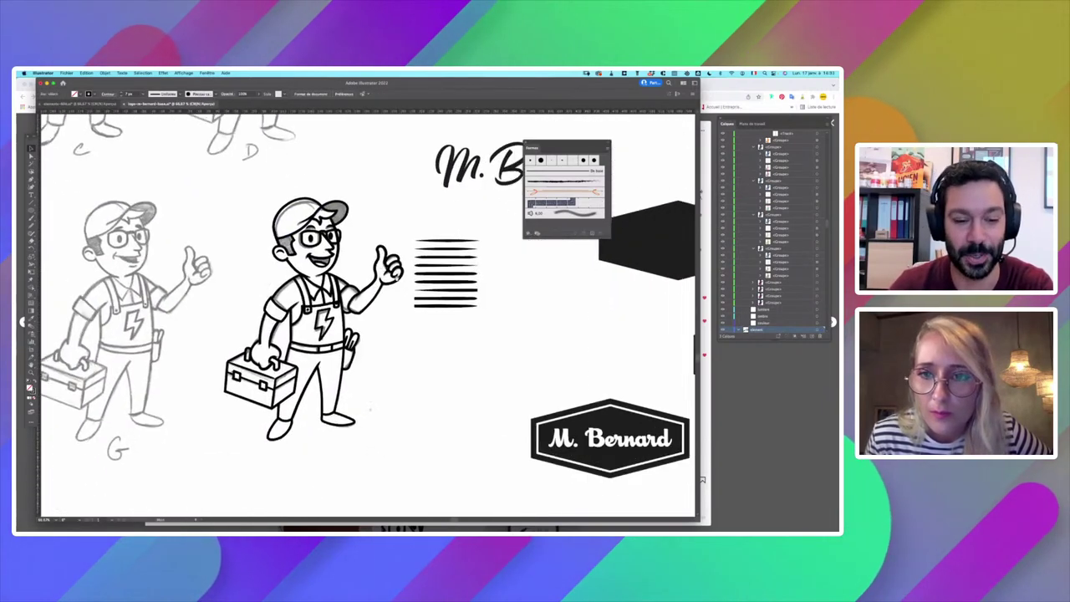
scroll(371, 410, "down", 1)
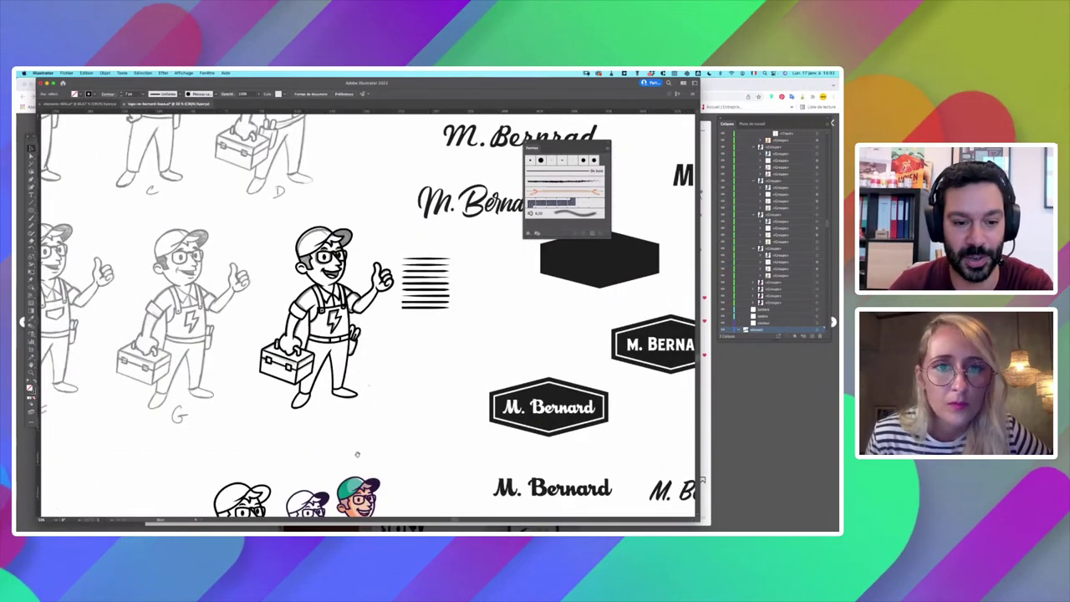
scroll(356, 454, "down", 4)
scroll(393, 202, "down", 5)
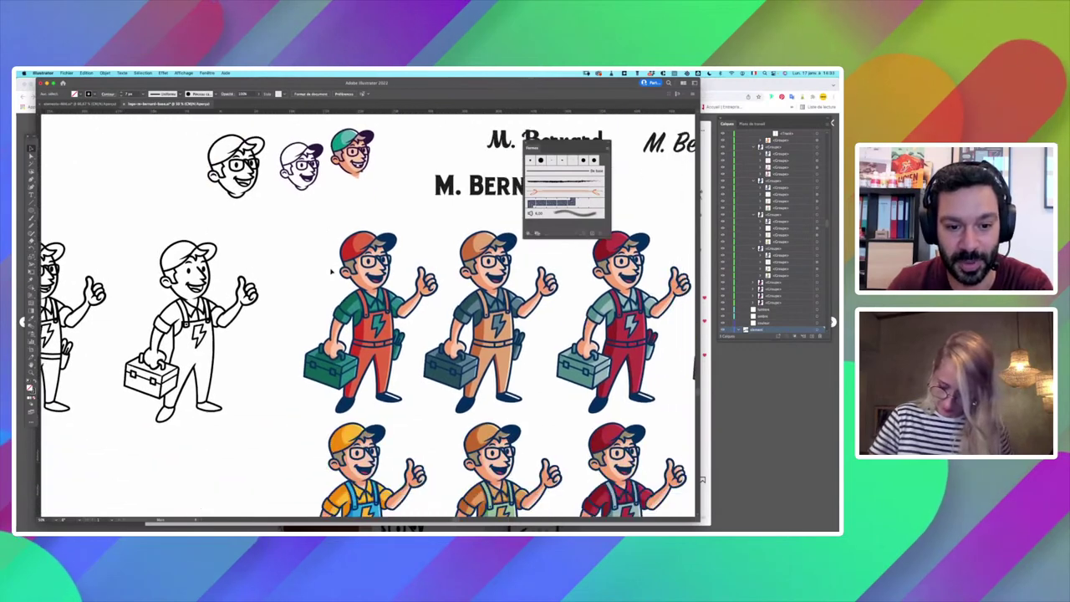
left_click_drag(251, 232, 446, 218)
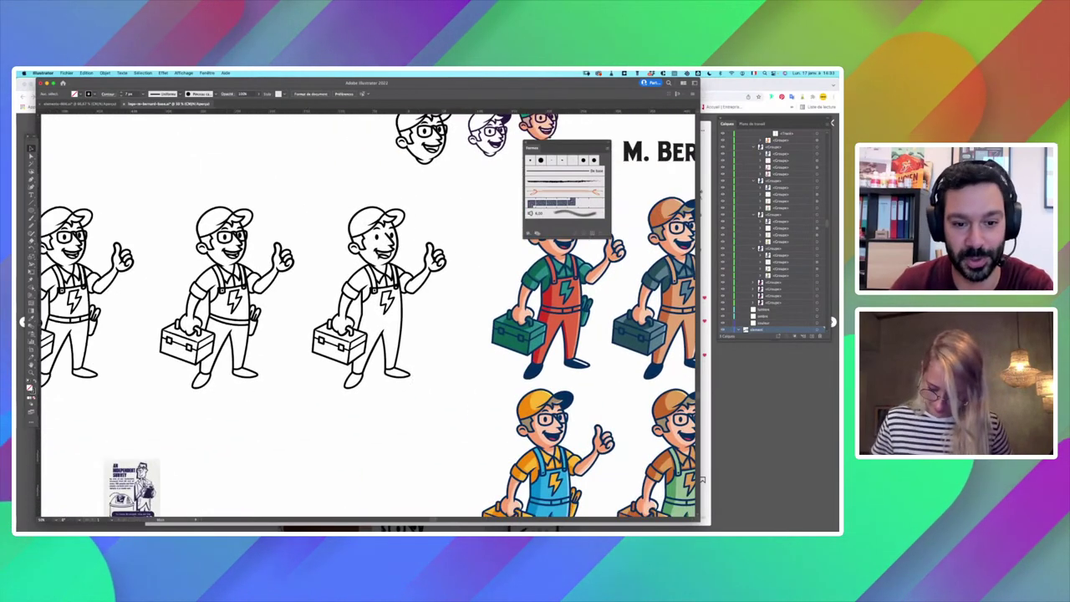
Step: Select the line-art mascot without glasses and choose the Live Paint Bucket tool
key("super+plus")
key("super+plus")
left_click_drag(336, 240, 285, 282)
left_click_drag(282, 121, 332, 332)
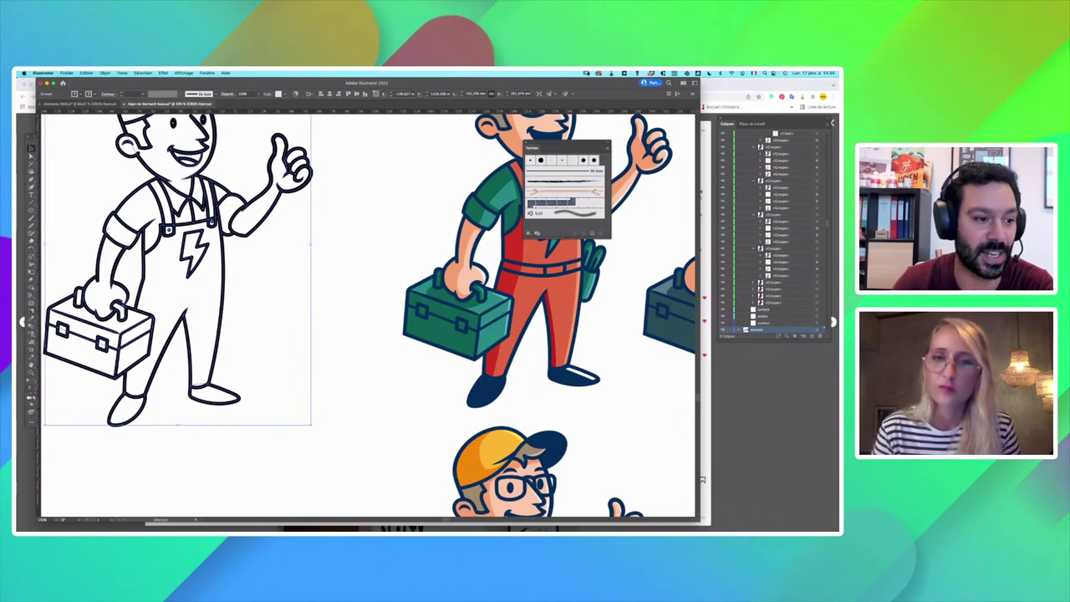
left_click(32, 287)
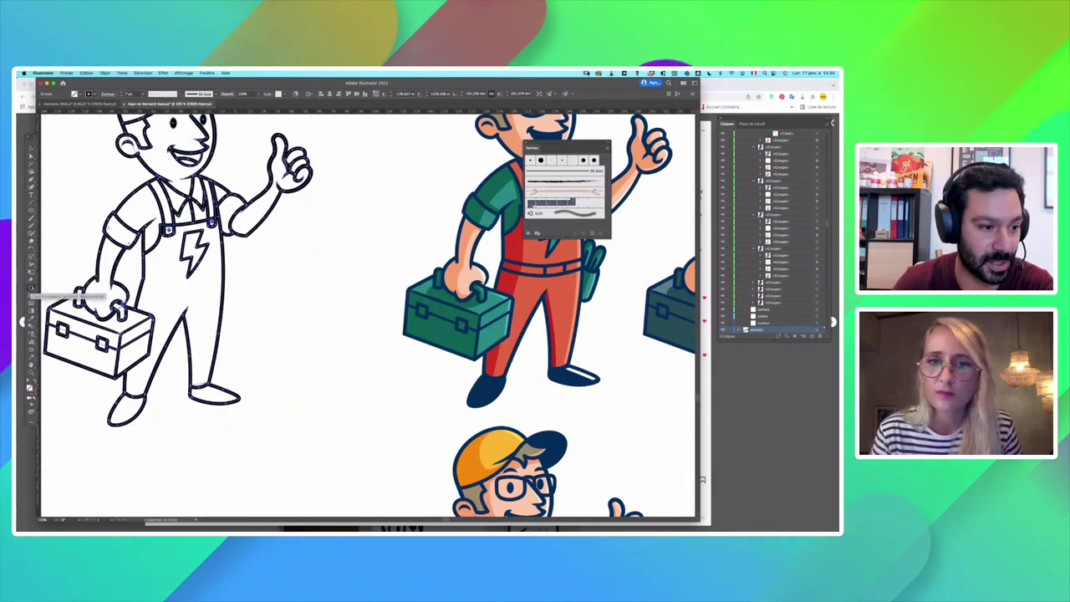
left_click(32, 289)
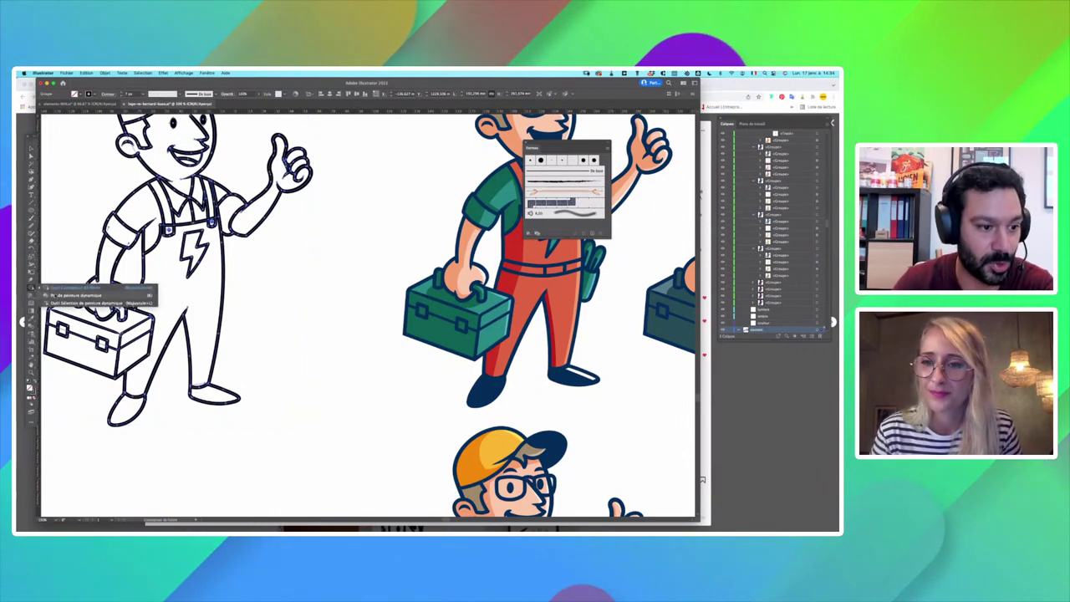
left_click(53, 295)
Step: Draw a circle about 80 mm across between the line-art and coloured mascots, and duplicate it so the two overlap
mouse_move(297, 320)
left_mouse_down()
mouse_move(350, 357)
mouse_move(331, 428)
mouse_move(217, 476)
left_mouse_up()
left_click(31, 210)
left_click_drag(213, 170, 322, 281)
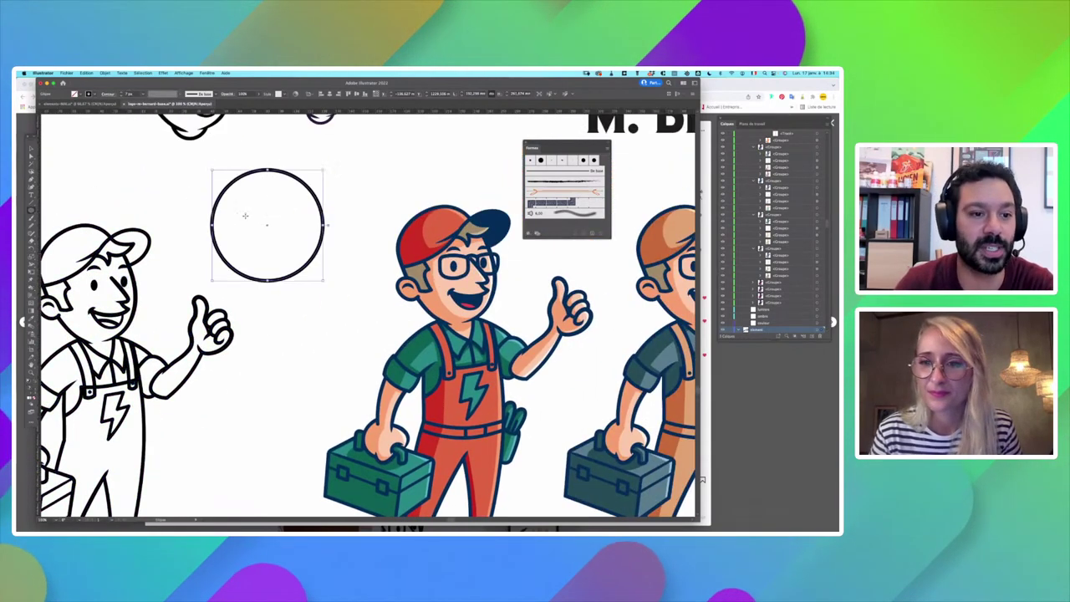
key("v")
left_click_drag(315, 194, 351, 165)
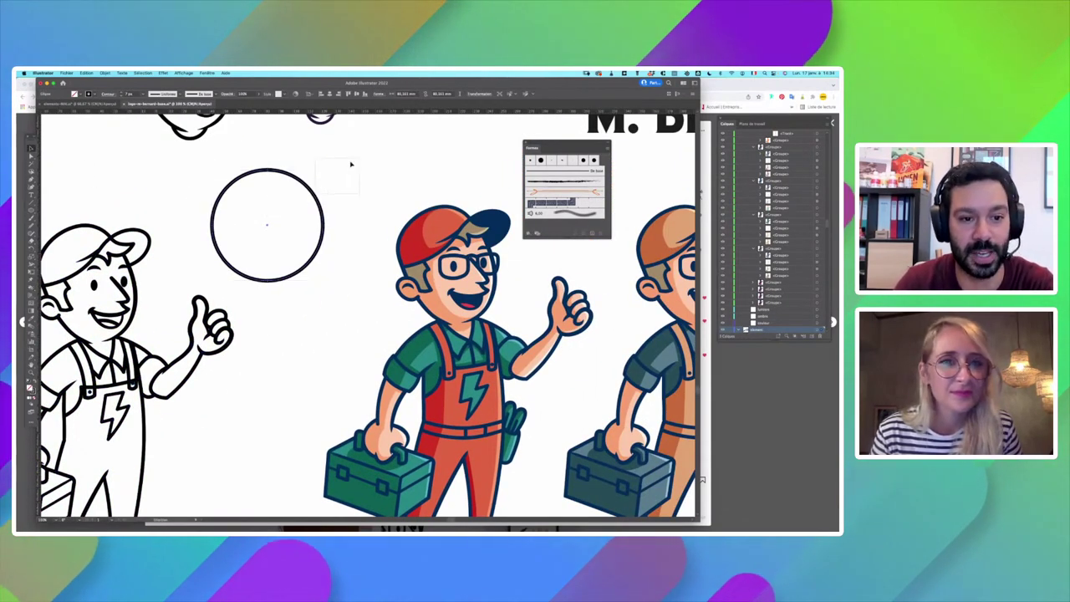
Step: Select only the two overlapping circles and turn them into a Live Paint group
left_click_drag(319, 207, 187, 245)
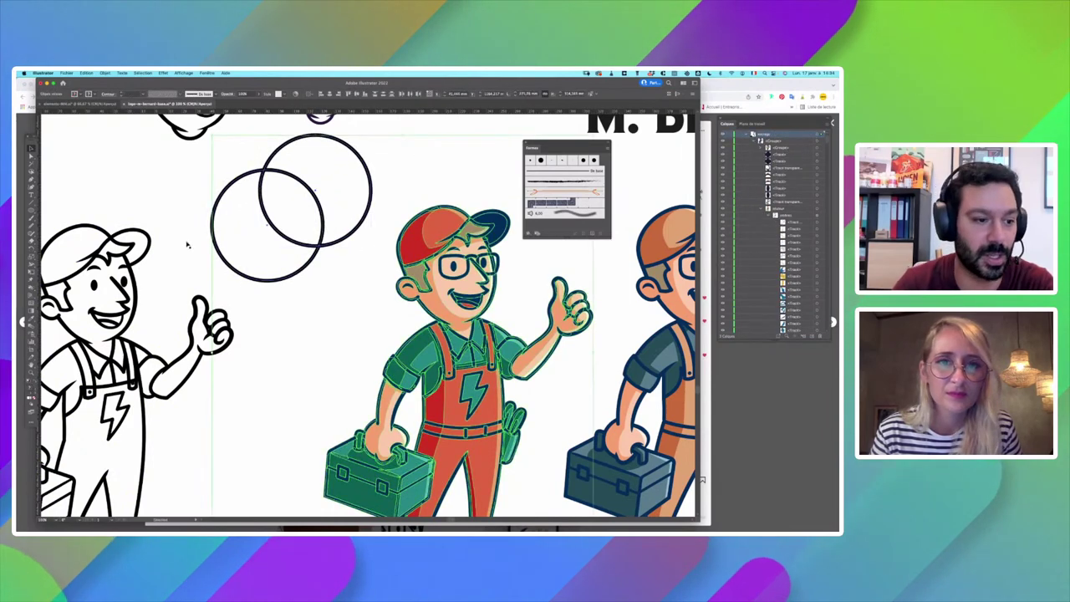
left_click_drag(216, 182, 283, 214)
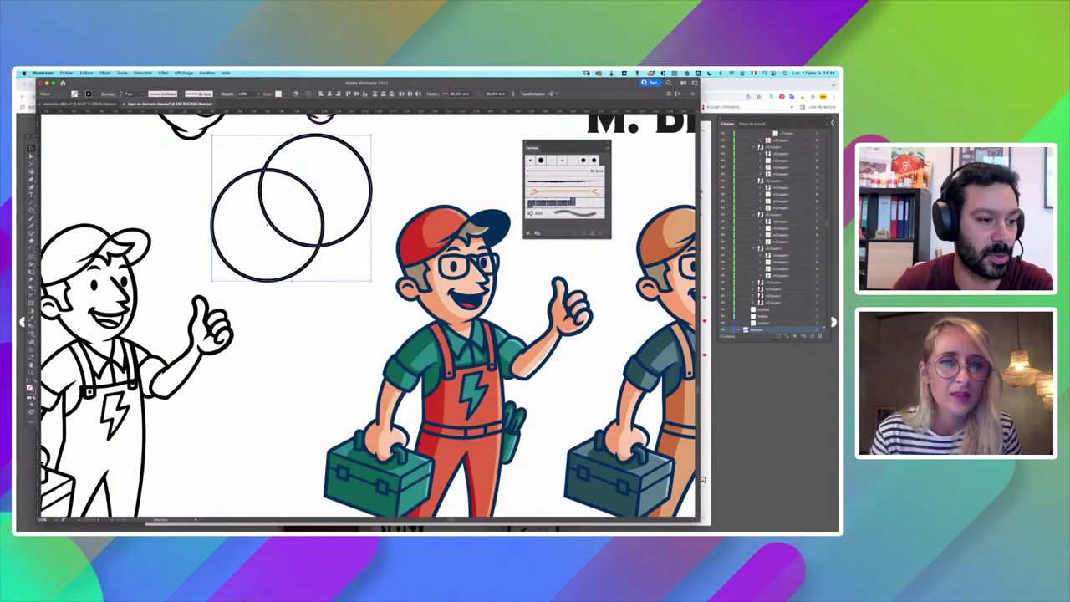
left_click(30, 286)
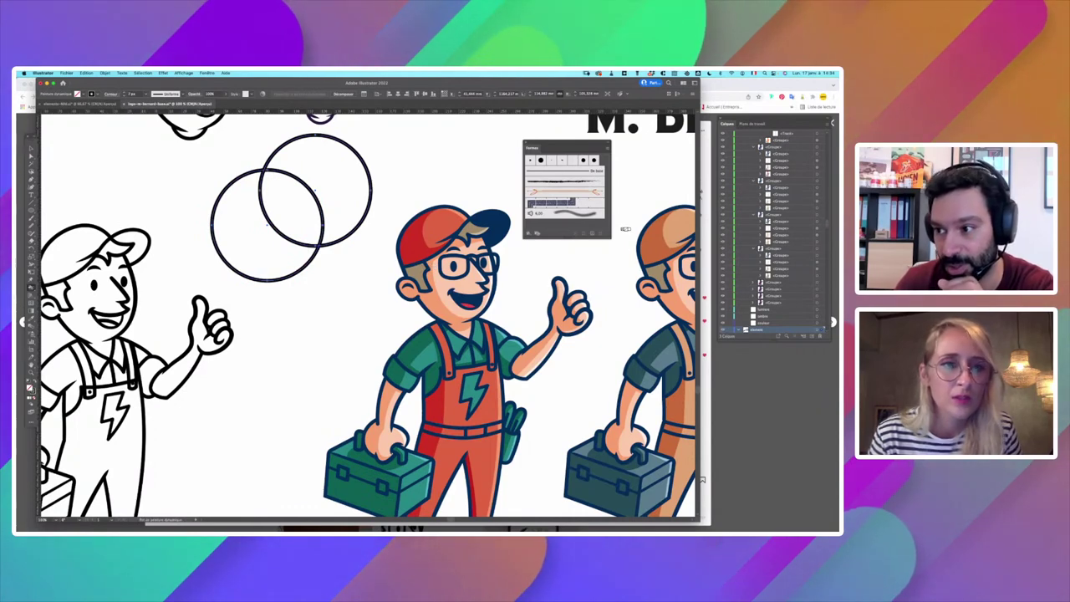
Step: Fill the circles' overlap with dark purple, the rest of the upper circle with orange-red and the rest of the lower one with beige
left_click(280, 185)
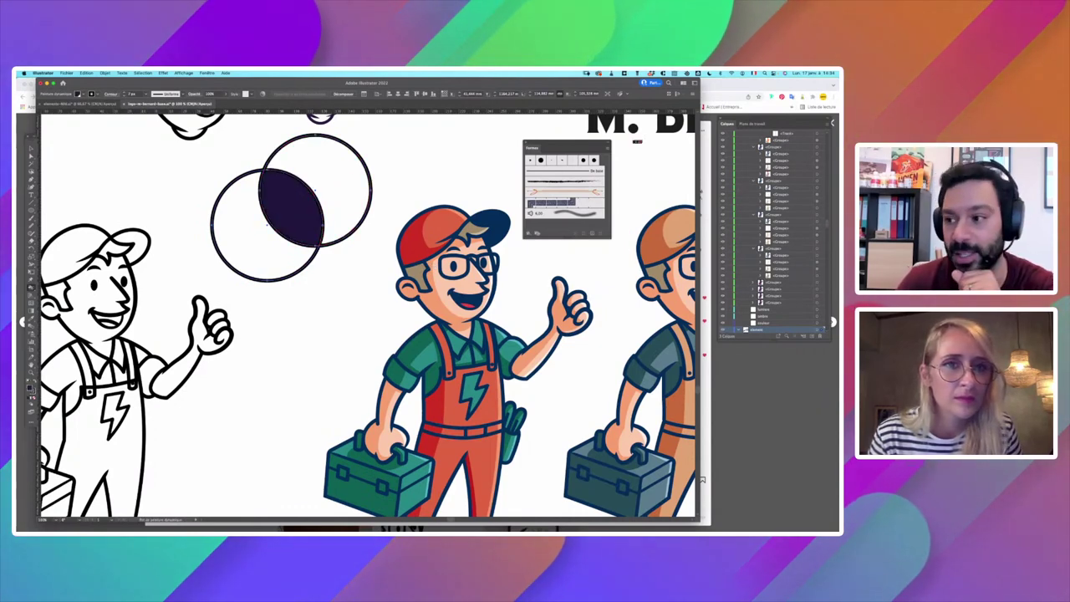
left_click(311, 172)
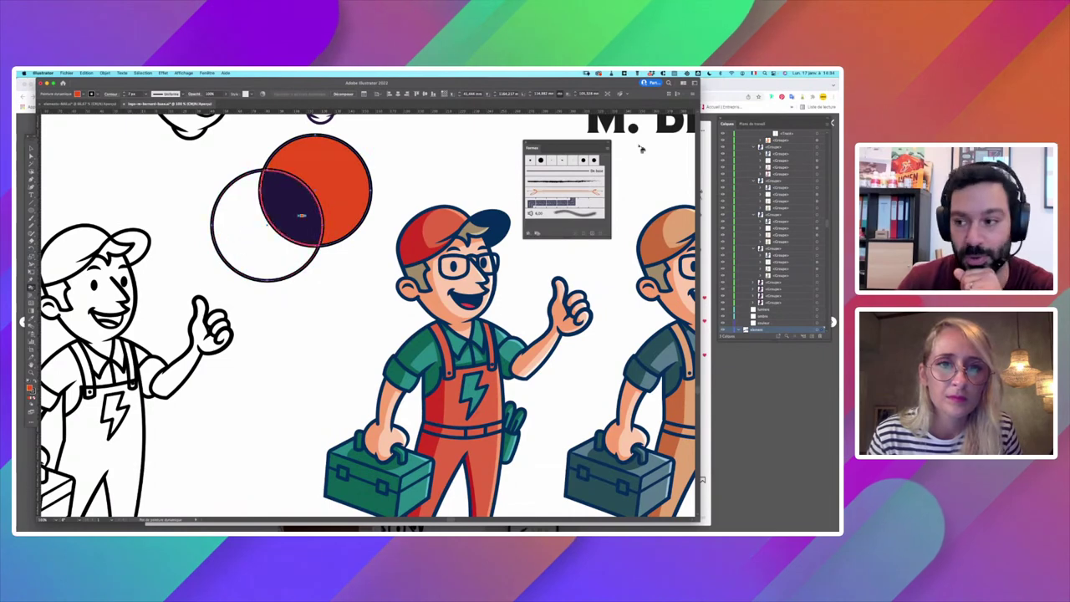
left_click(263, 233)
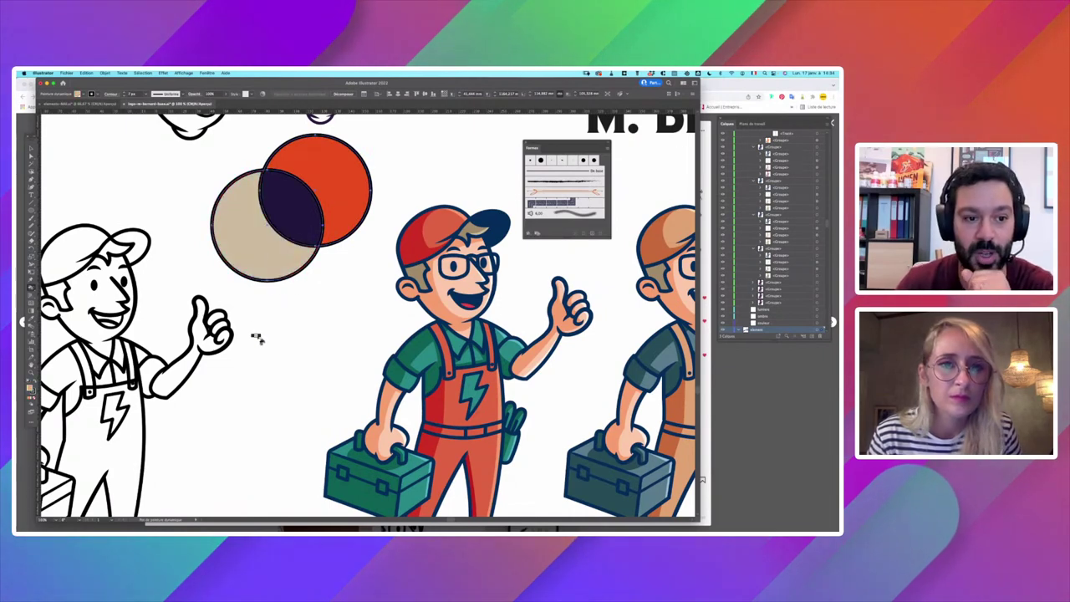
left_click(382, 219)
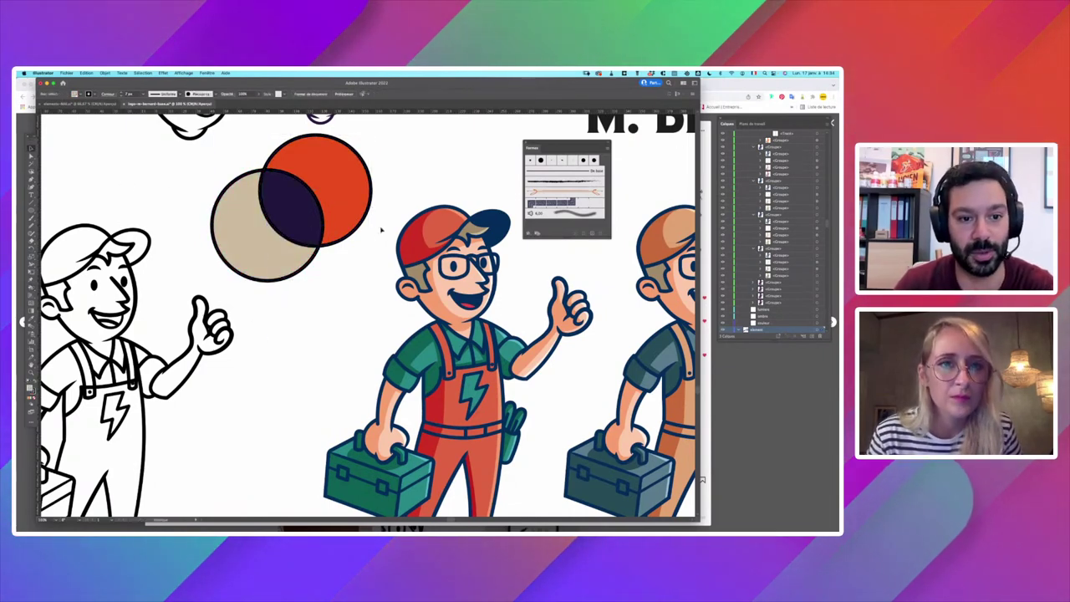
left_click(249, 202)
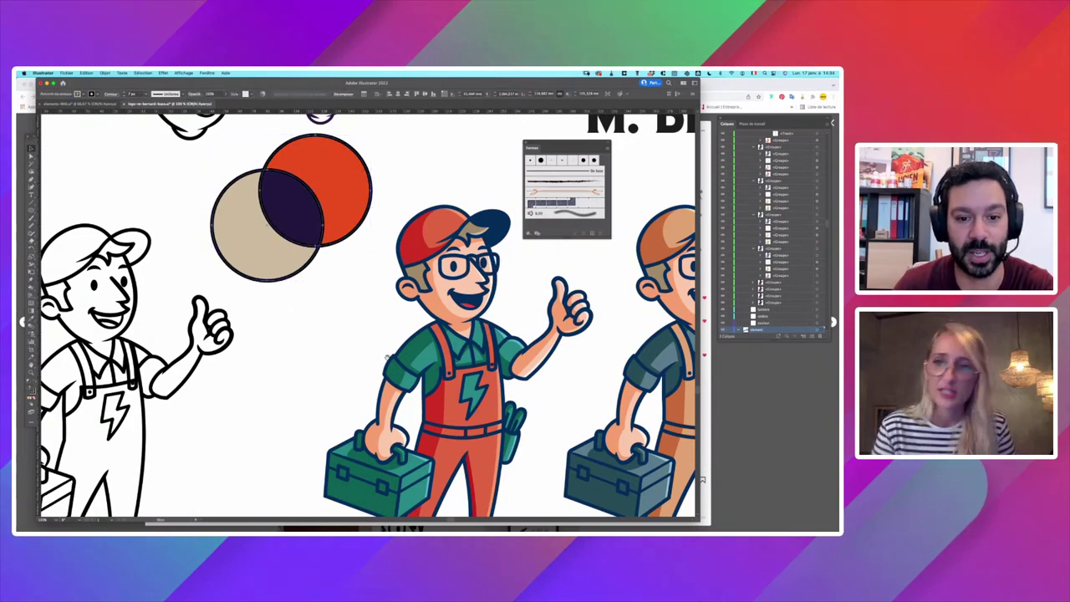
Step: Browse from the painted circles past the coloured mascots and head versions to the tapered stroke samples beside the inked mascot
scroll(268, 226, "down", 4)
scroll(268, 226, "right", 3)
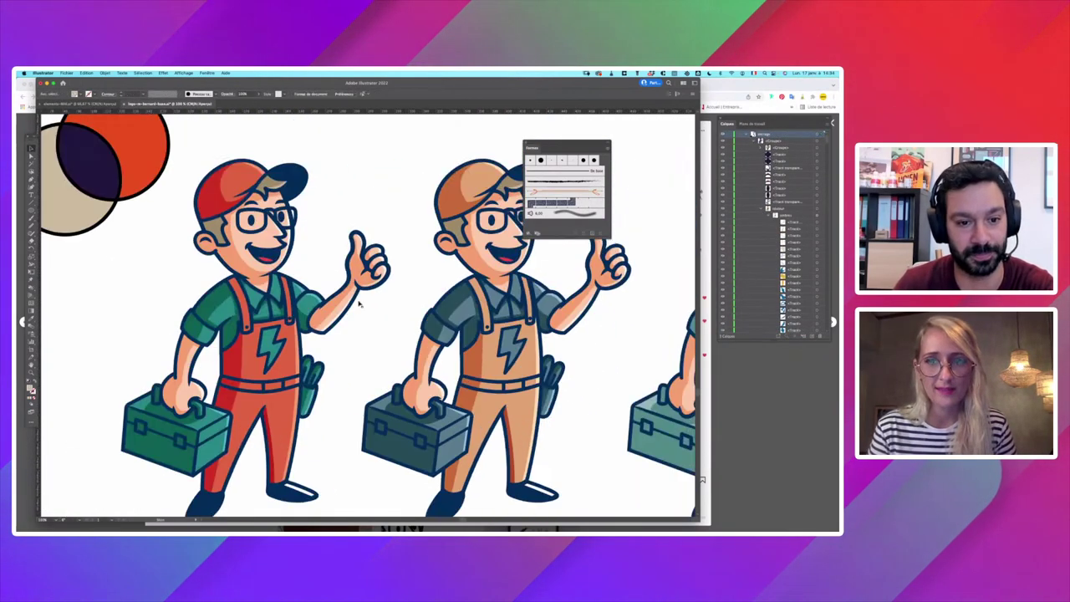
left_click_drag(162, 242, 334, 319)
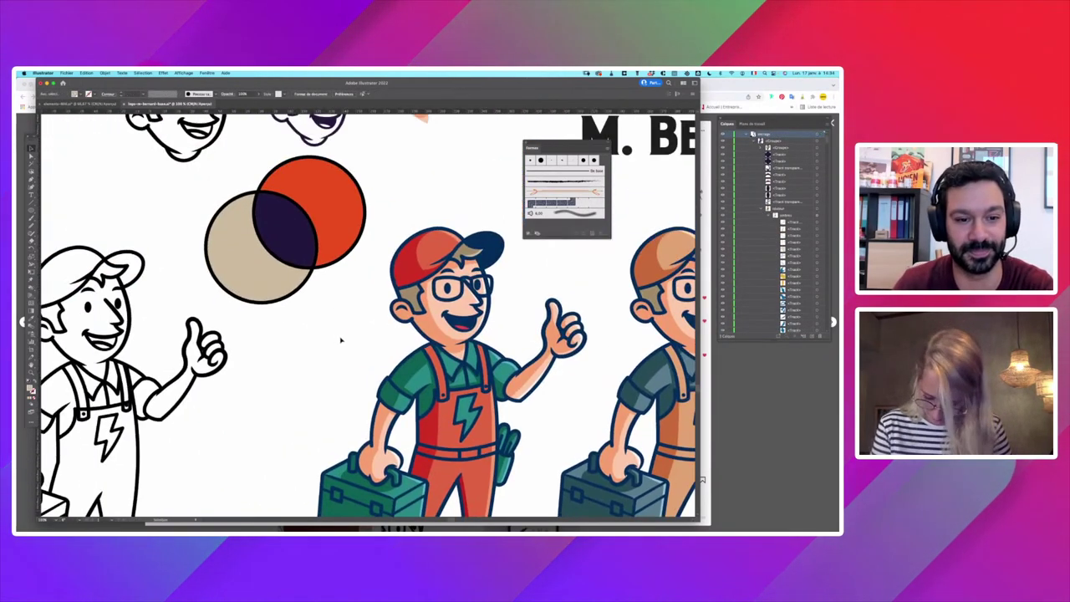
left_click(293, 257)
scroll(294, 258, "up", 3)
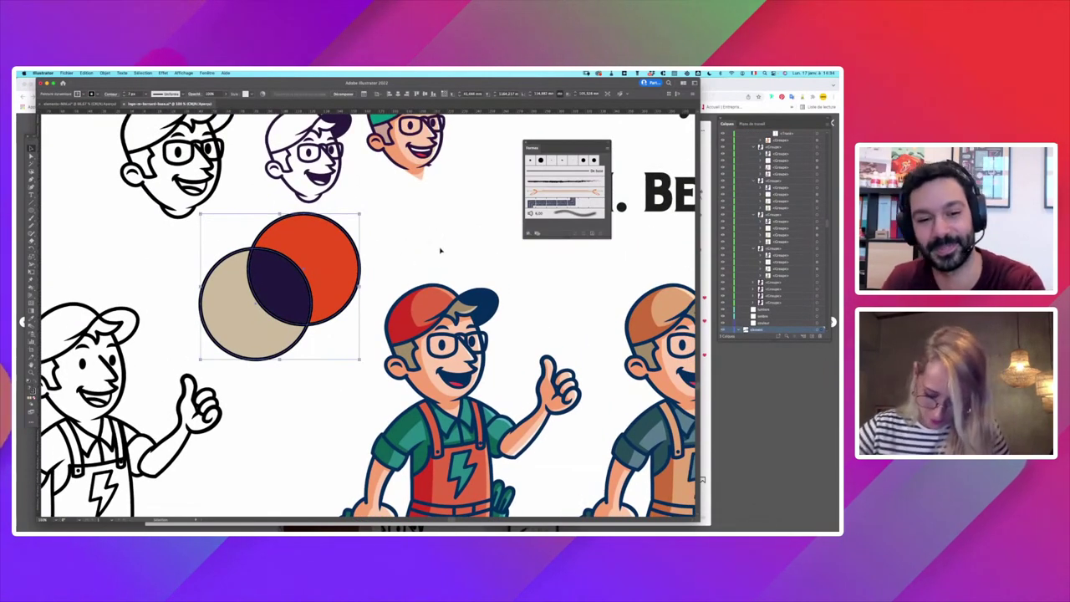
left_click(441, 242)
scroll(401, 279, "up", 4)
scroll(401, 279, "right", 3)
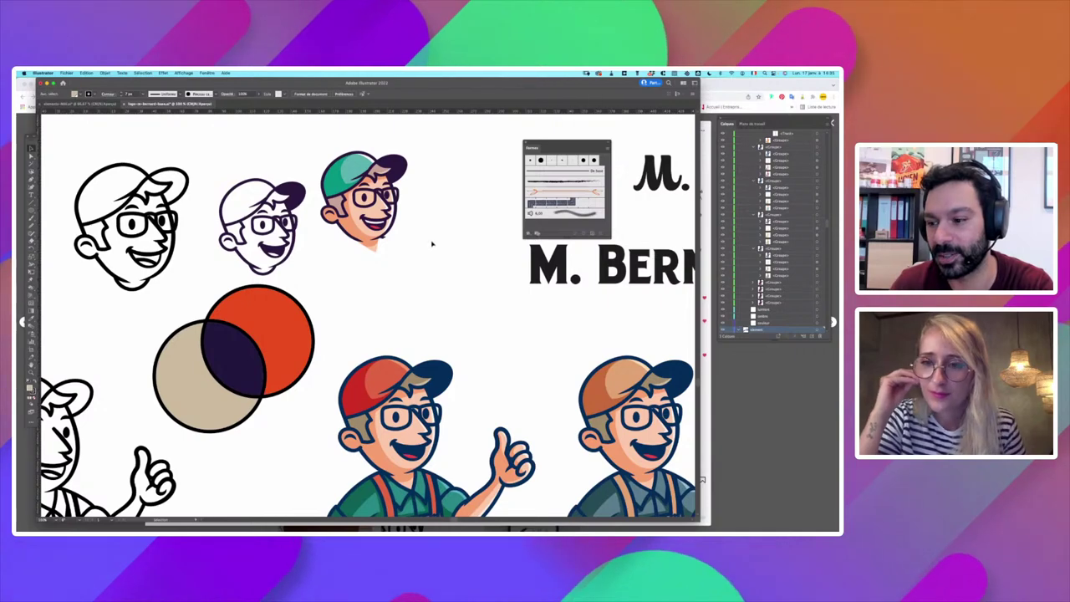
scroll(429, 250, "left", 7)
scroll(429, 251, "up", 3)
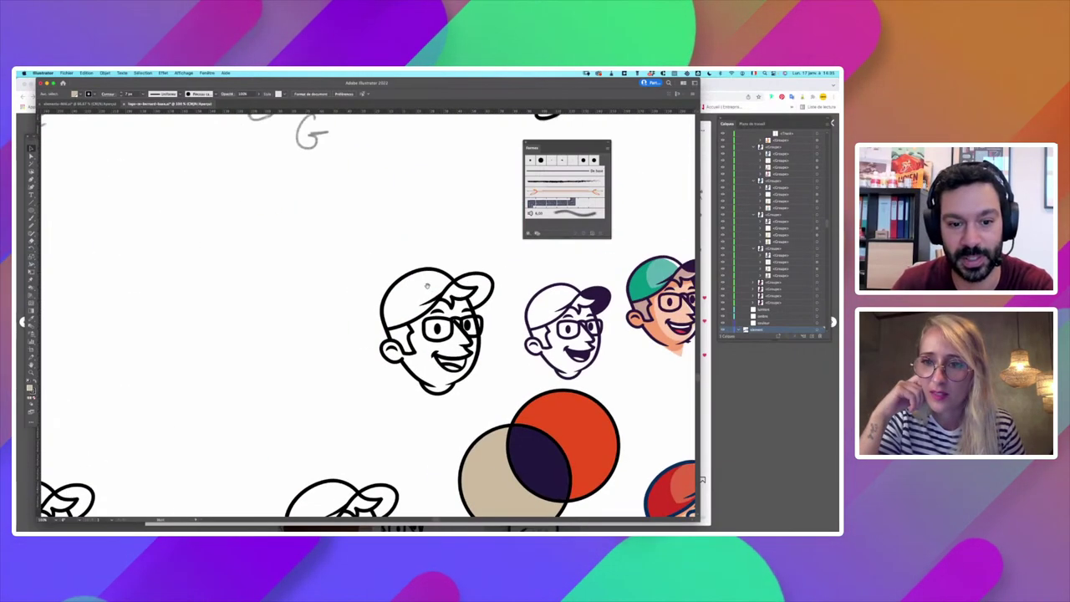
scroll(379, 237, "right", 2)
scroll(353, 222, "left", 2)
scroll(354, 223, "up", 1)
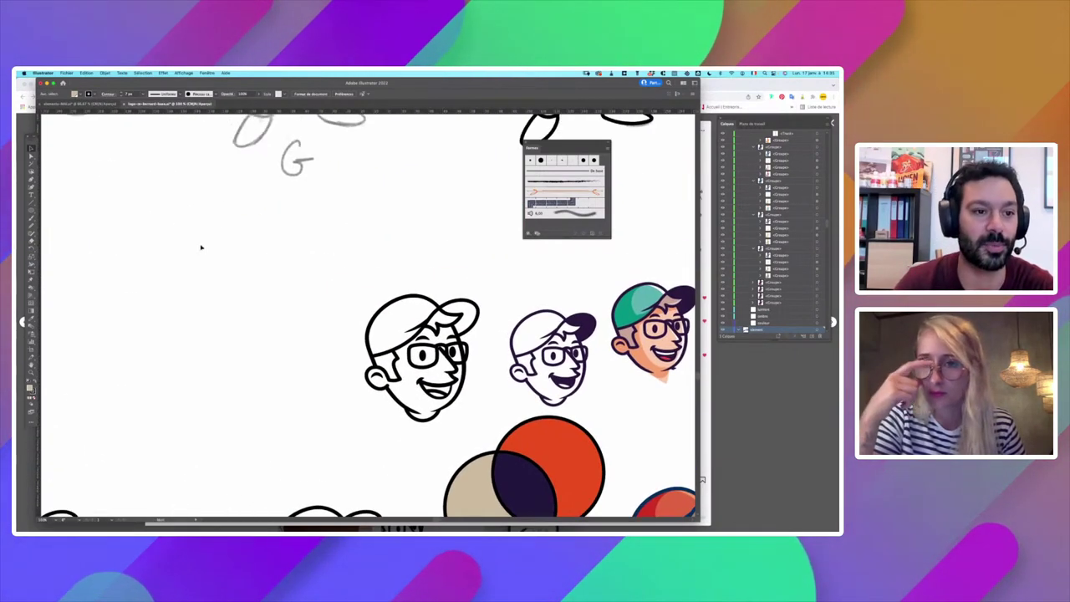
scroll(368, 238, "right", 12)
scroll(368, 238, "up", 7)
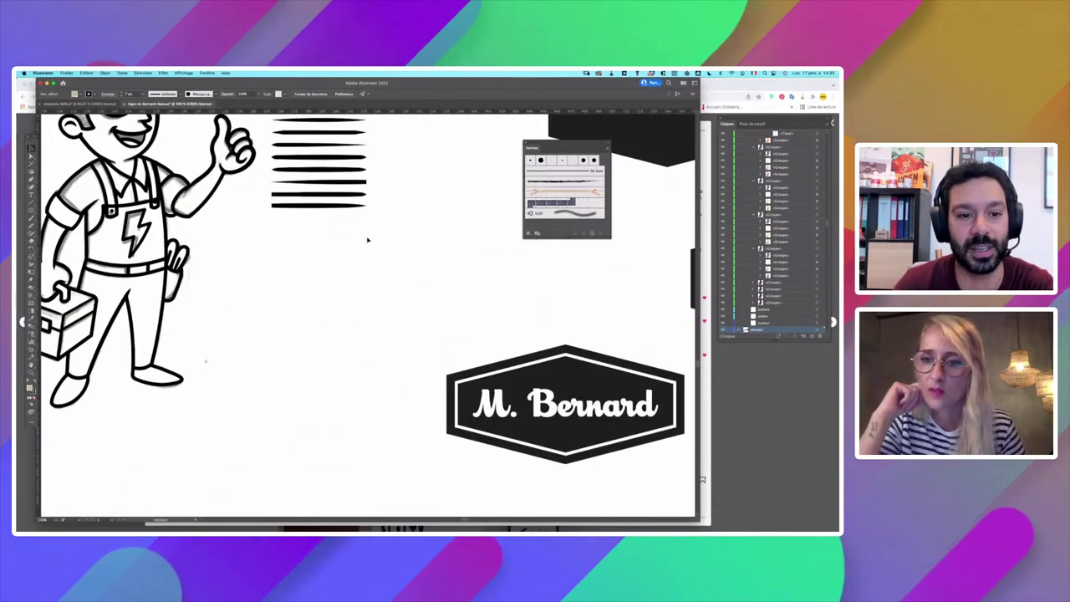
Step: Examine the tapered stroke samples up close and select only the topmost one
left_click(326, 205)
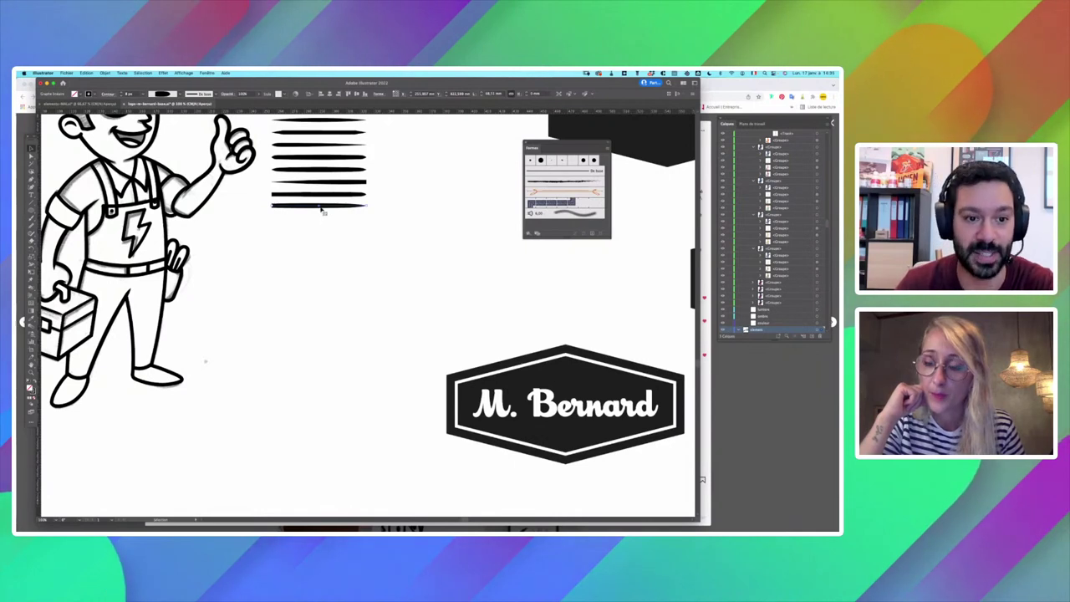
left_click_drag(435, 215, 484, 292)
key("super+plus")
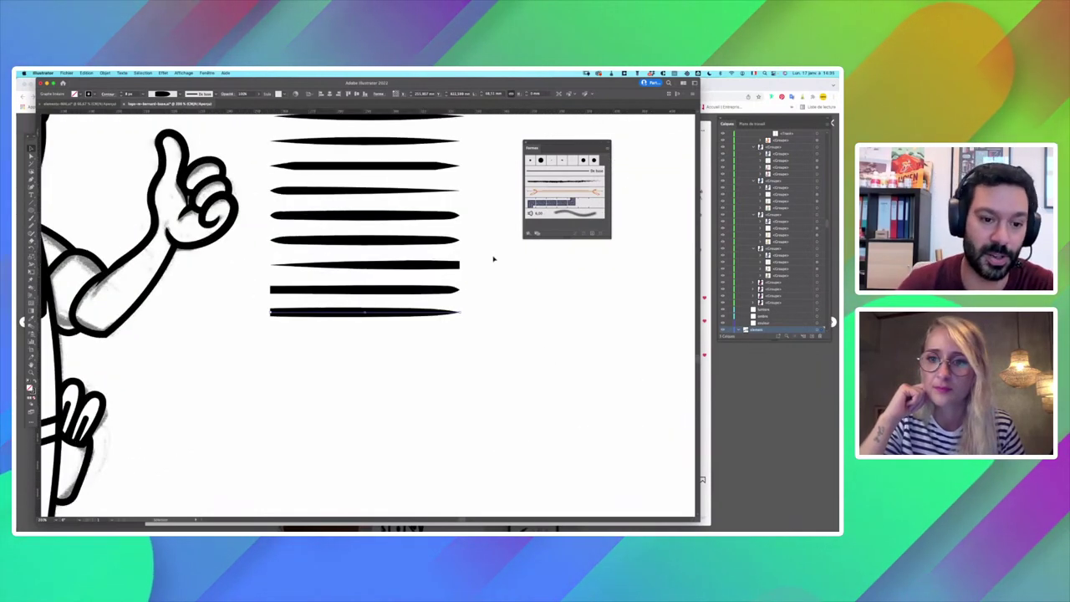
scroll(328, 302, "up", 2)
left_click(373, 178)
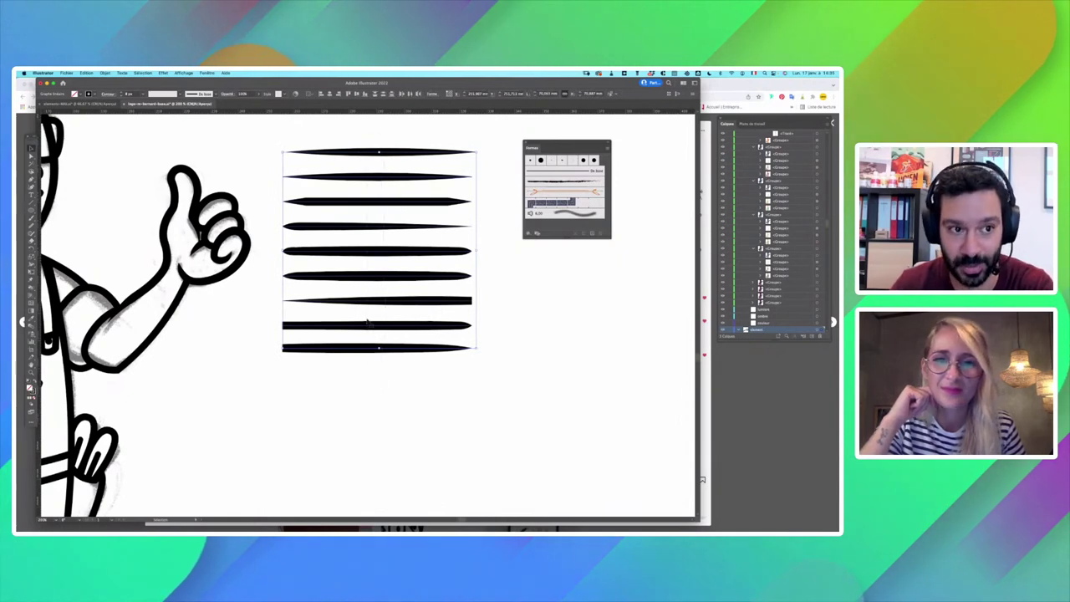
left_click(380, 153)
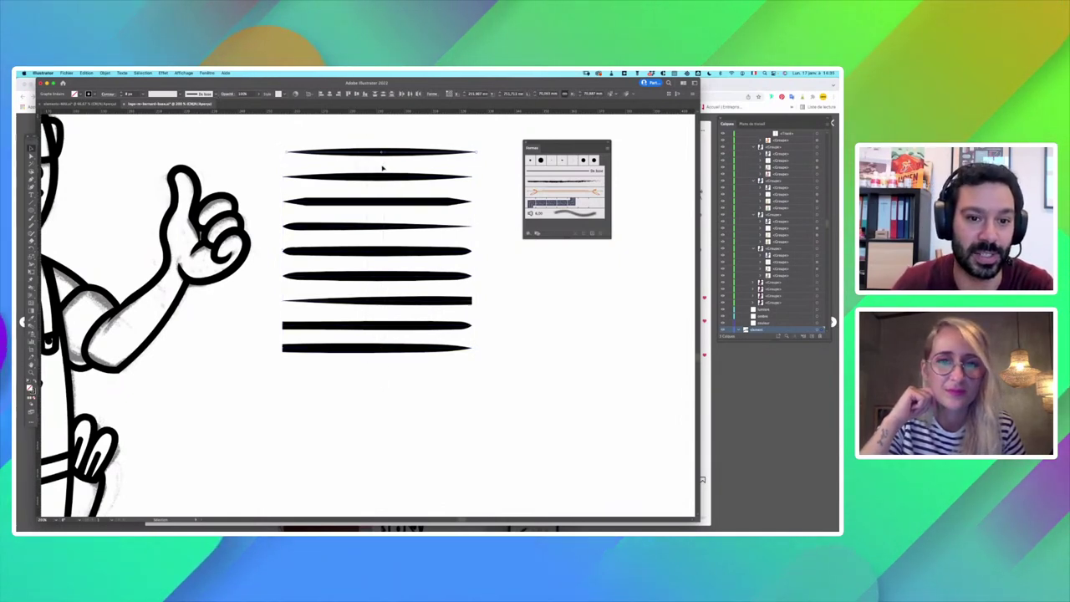
Step: Look through the variable-width profiles available for the topmost sample stroke, leaving its profile as it is
left_click(164, 94)
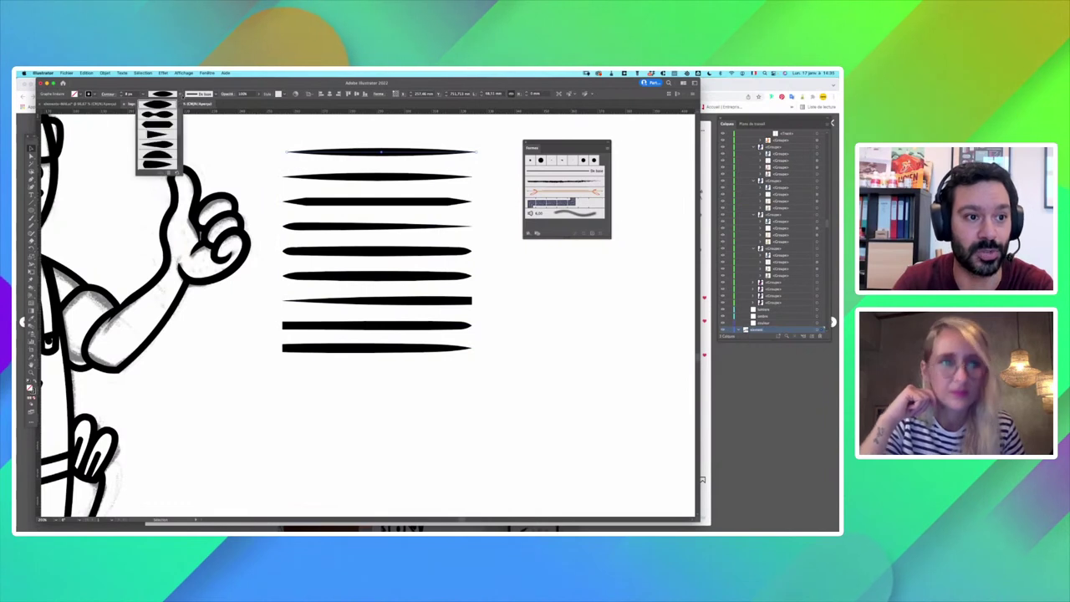
left_click_drag(179, 120, 176, 165)
scroll(159, 134, "up", 5)
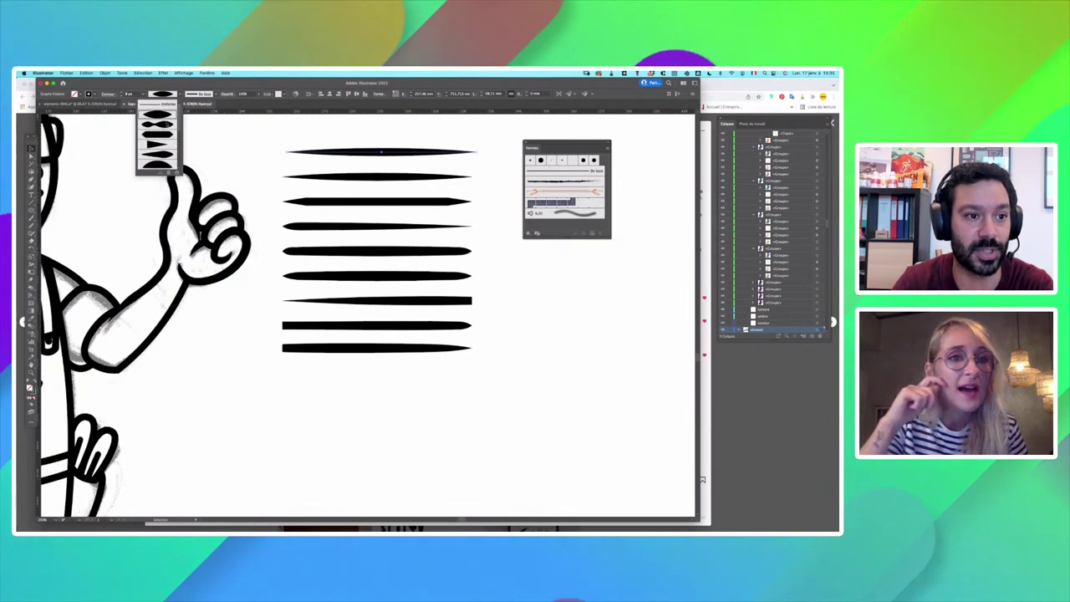
scroll(159, 134, "down", 5)
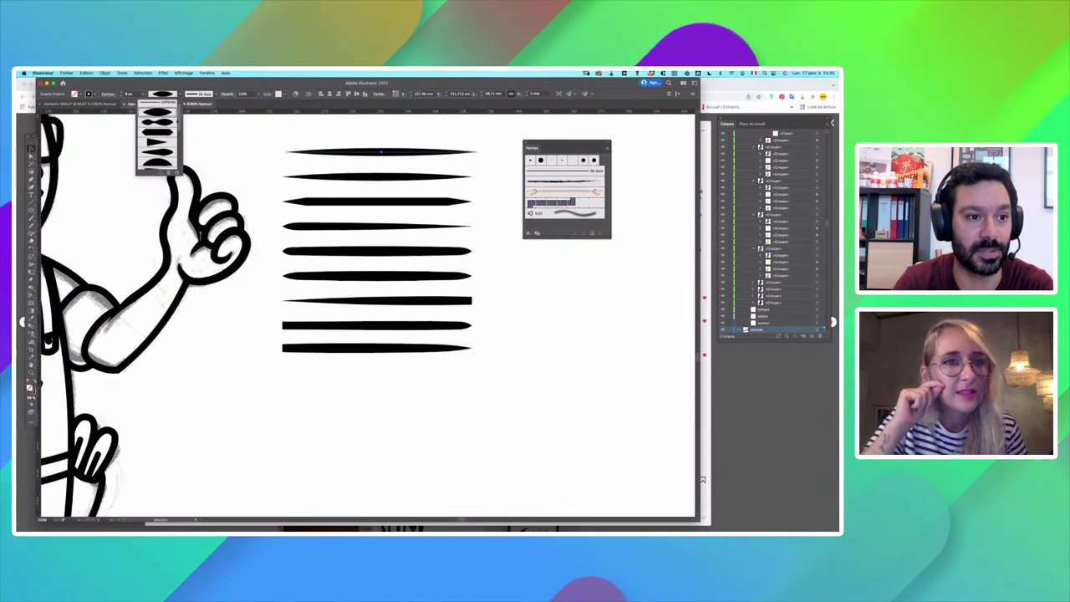
left_click_drag(176, 146, 180, 152)
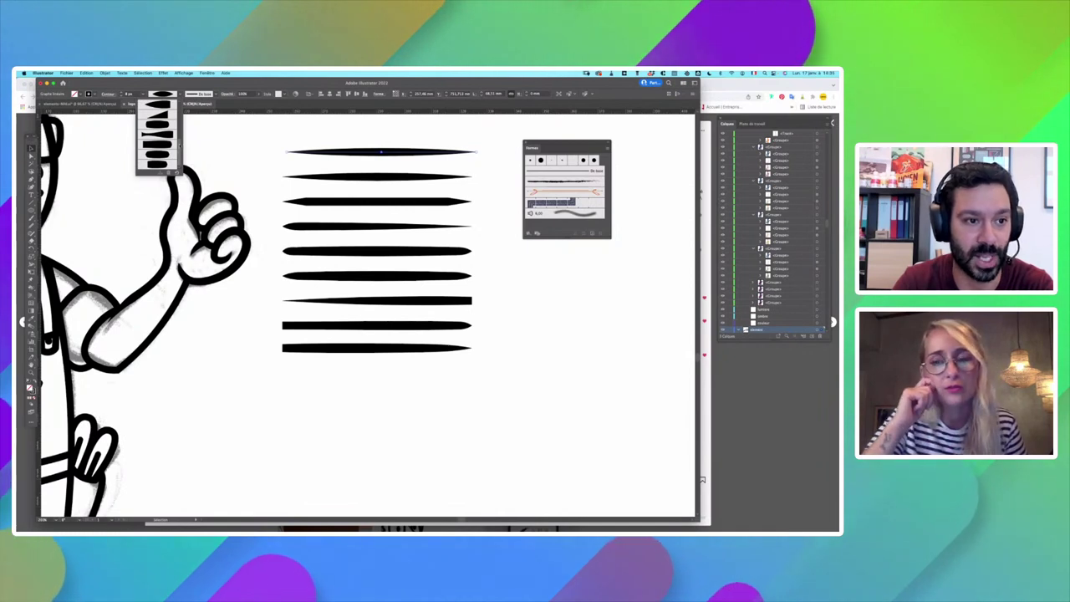
scroll(159, 134, "up", 4)
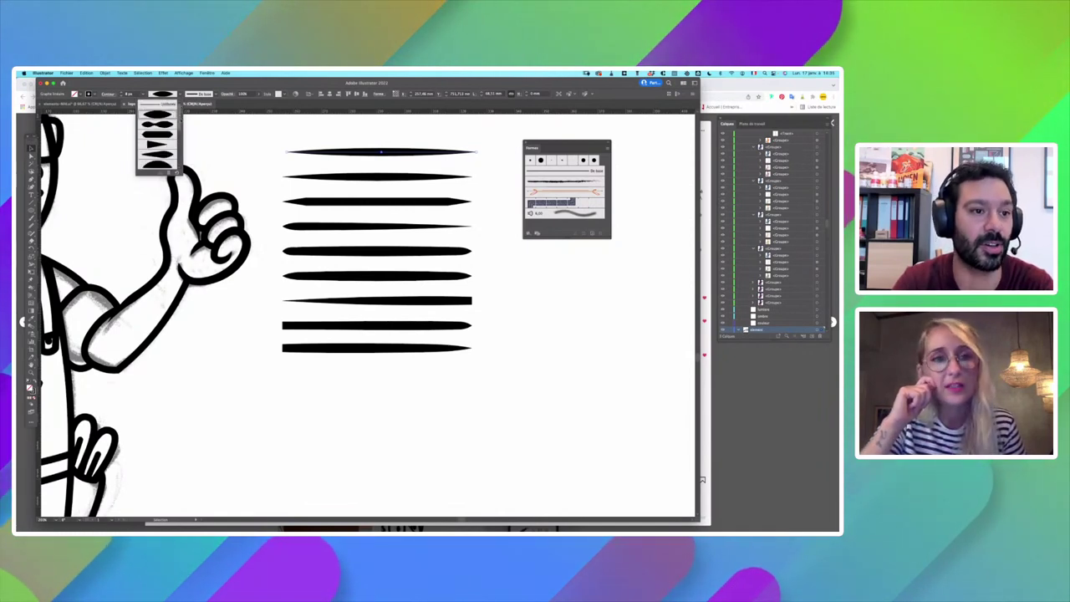
scroll(159, 134, "down", 3)
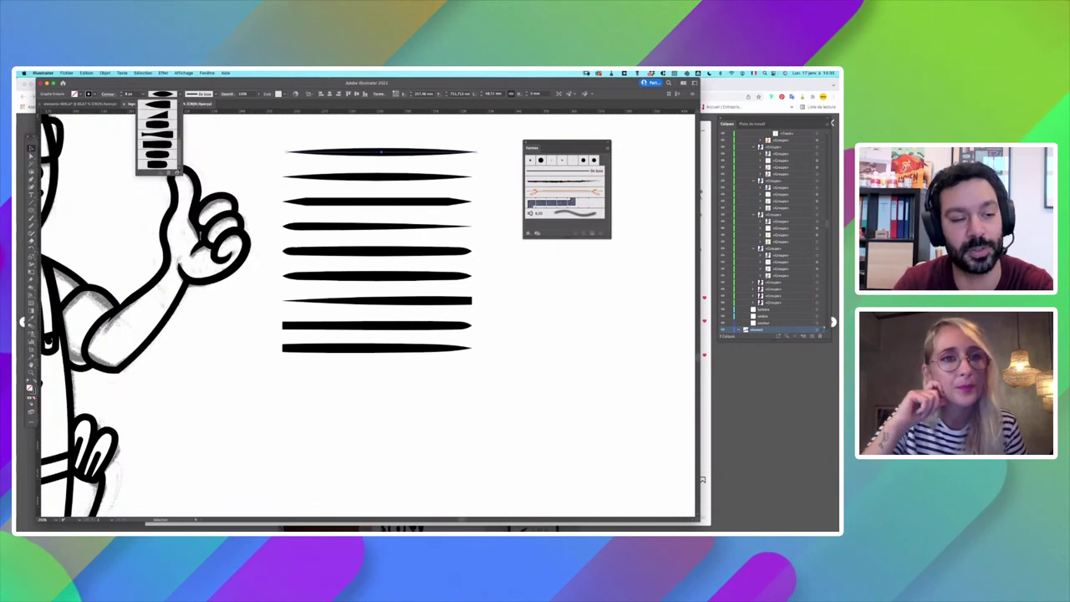
left_click(242, 152)
left_click(228, 155)
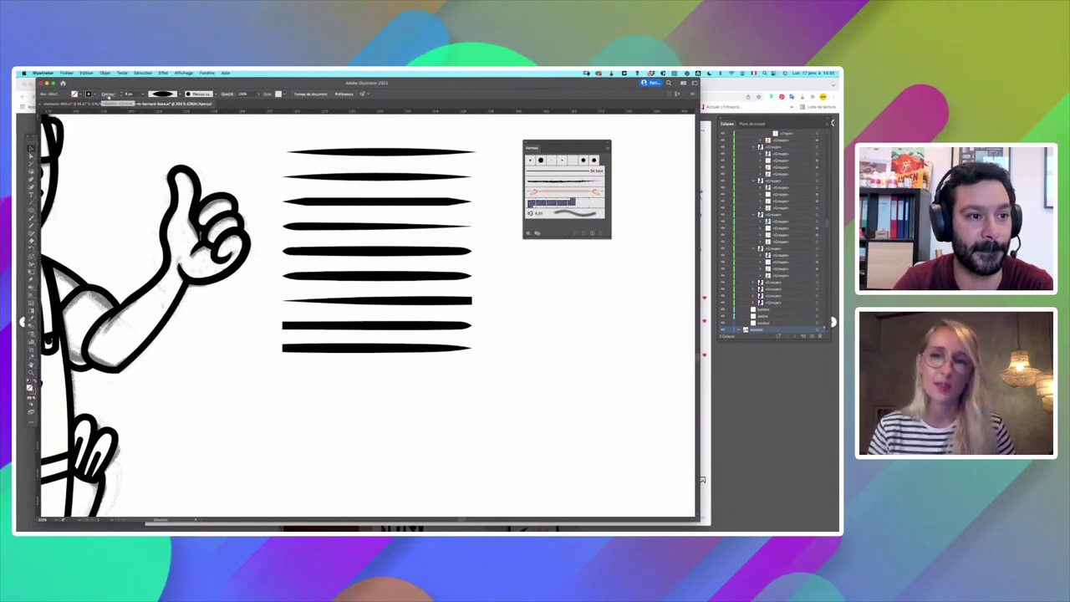
left_click(108, 94)
left_click(108, 94)
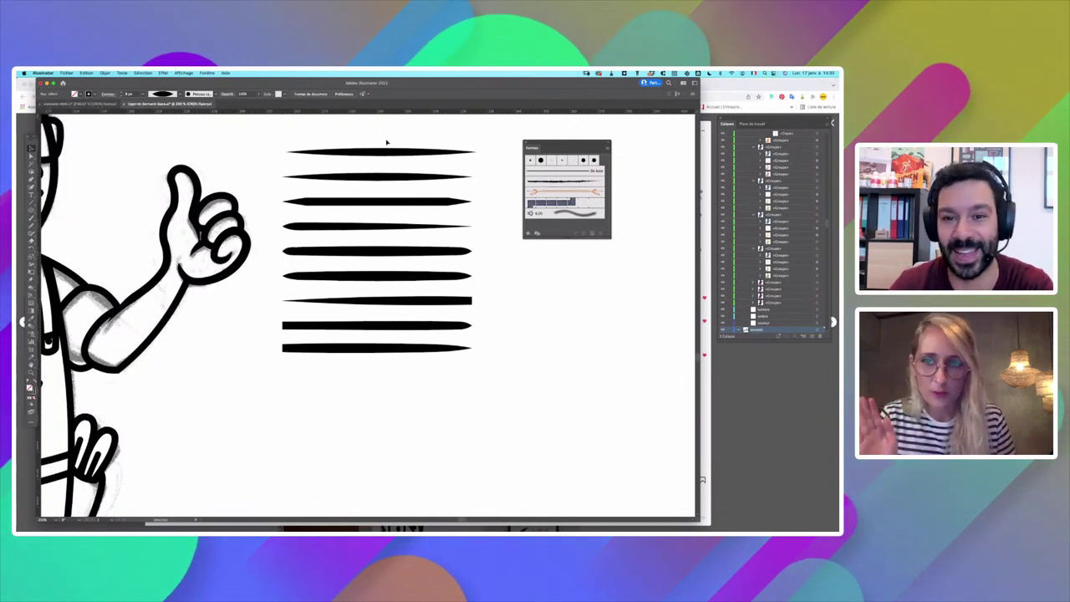
Step: Select the group of tapered samples and compare them with the strokes of the inked mascot's thumbs-up hand
left_click(406, 276)
key("super+minus")
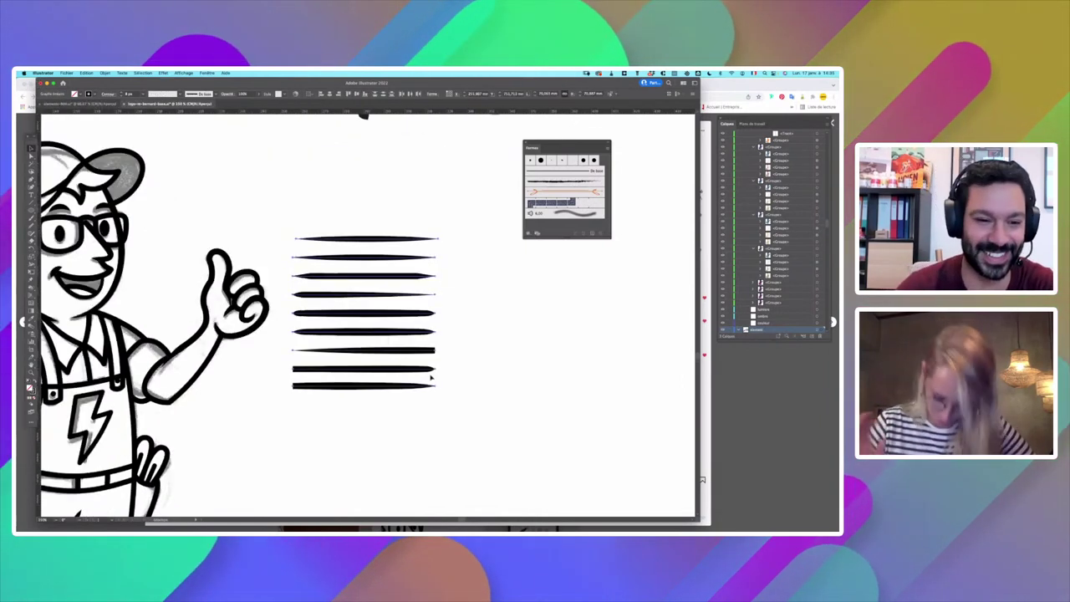
left_click(401, 208)
left_click_drag(406, 348, 368, 262)
scroll(368, 262, "down", 2)
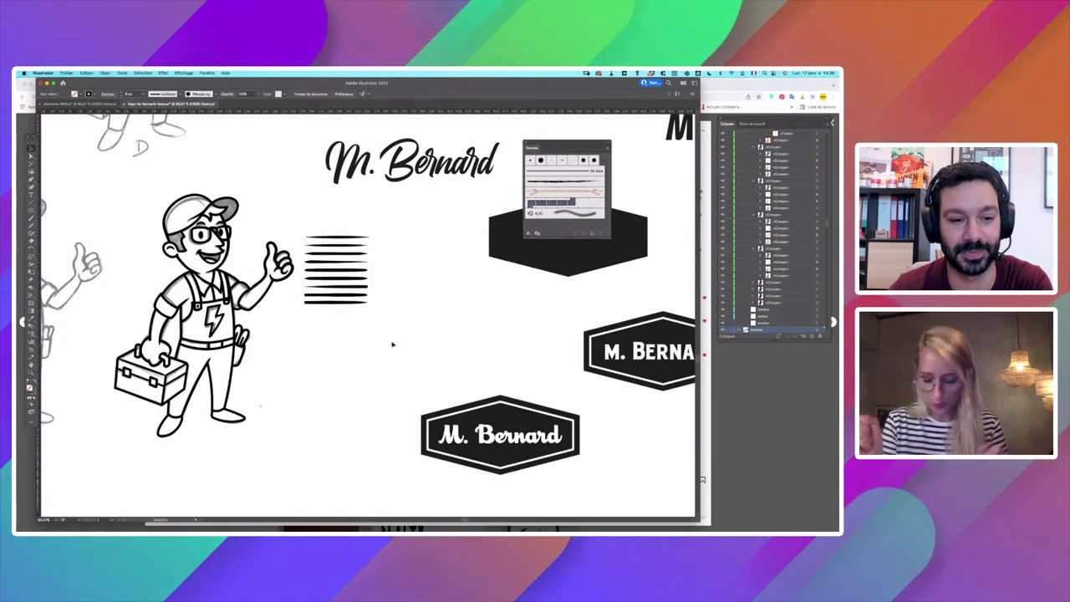
left_click(320, 236)
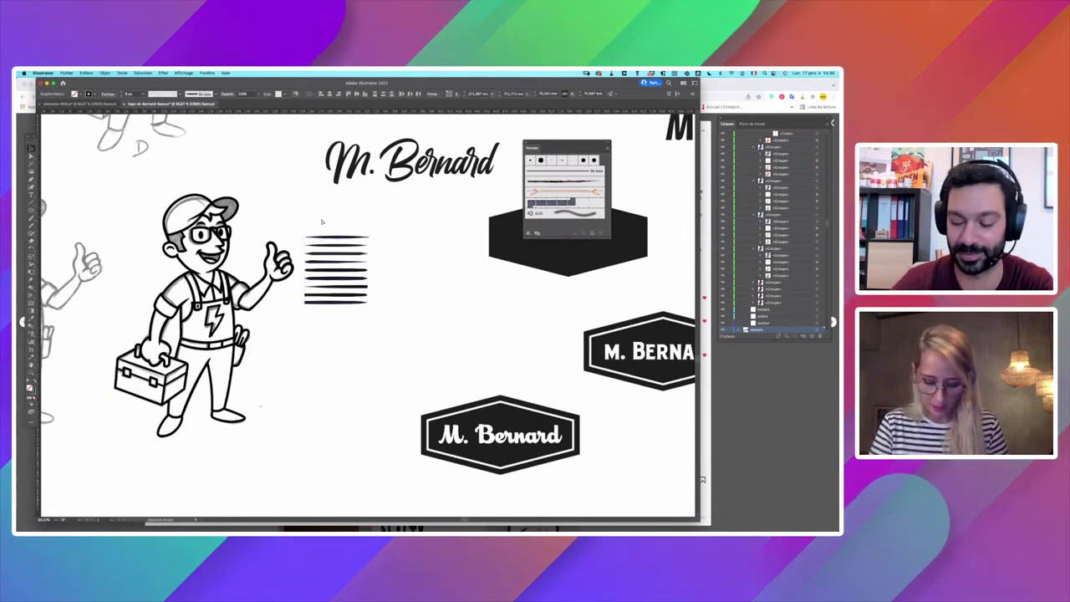
key("super+equal")
key("super+equal")
key("super+equal")
key("super+equal")
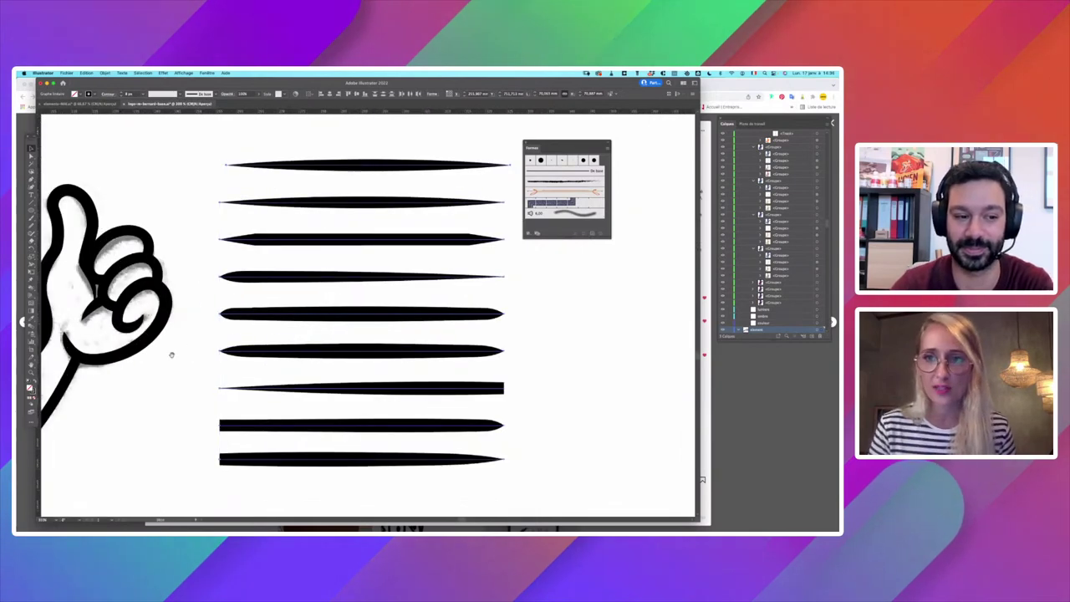
mouse_move(172, 355)
left_mouse_down()
mouse_move(409, 231)
mouse_move(433, 229)
mouse_move(354, 331)
left_mouse_up()
mouse_move(407, 277)
left_mouse_down()
mouse_move(382, 284)
mouse_move(315, 245)
left_mouse_up()
key("super+minus")
mouse_move(228, 202)
left_mouse_down()
mouse_move(330, 209)
mouse_move(294, 250)
left_mouse_up()
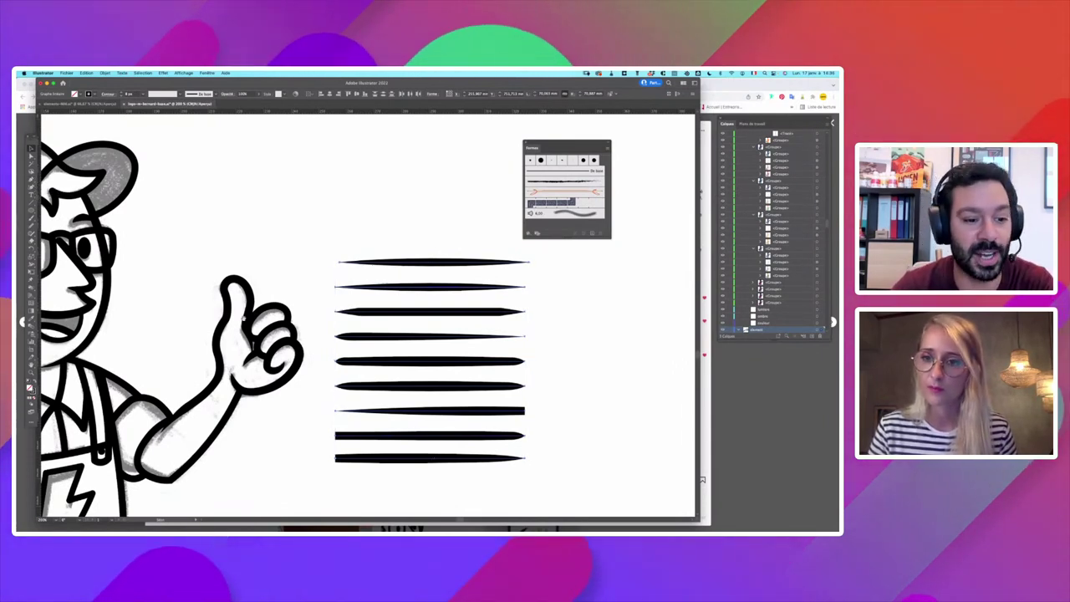
Step: Select the tapered stroke that runs from the raised thumb along the upper edge of the mascot's forearm
left_click_drag(249, 354, 316, 252)
left_click(315, 251)
left_click_drag(319, 329, 318, 329)
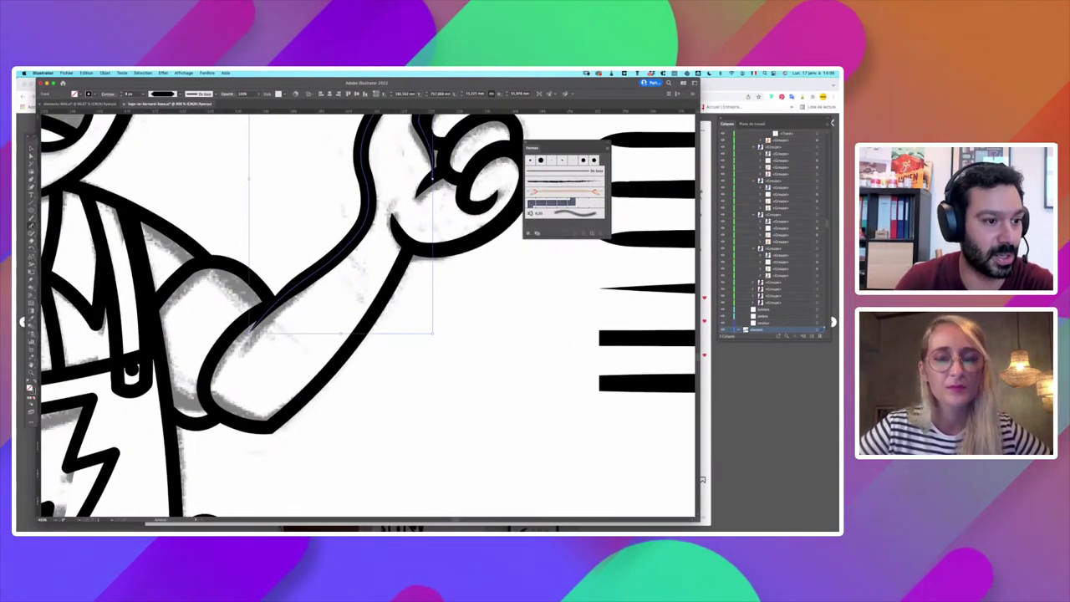
left_click_drag(253, 312, 275, 279)
Step: Try to extend the selected forearm stroke freehand toward the elbow, and undo the attempt
left_click(31, 225)
left_click(31, 218)
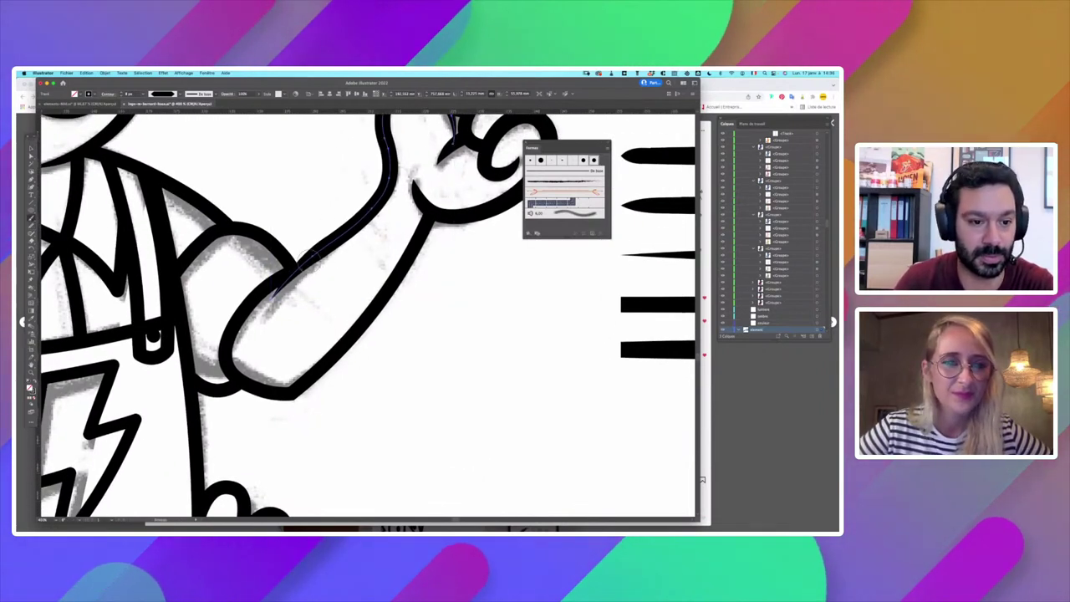
left_click_drag(298, 261, 241, 343)
key("super+z")
left_click_drag(454, 116, 453, 115)
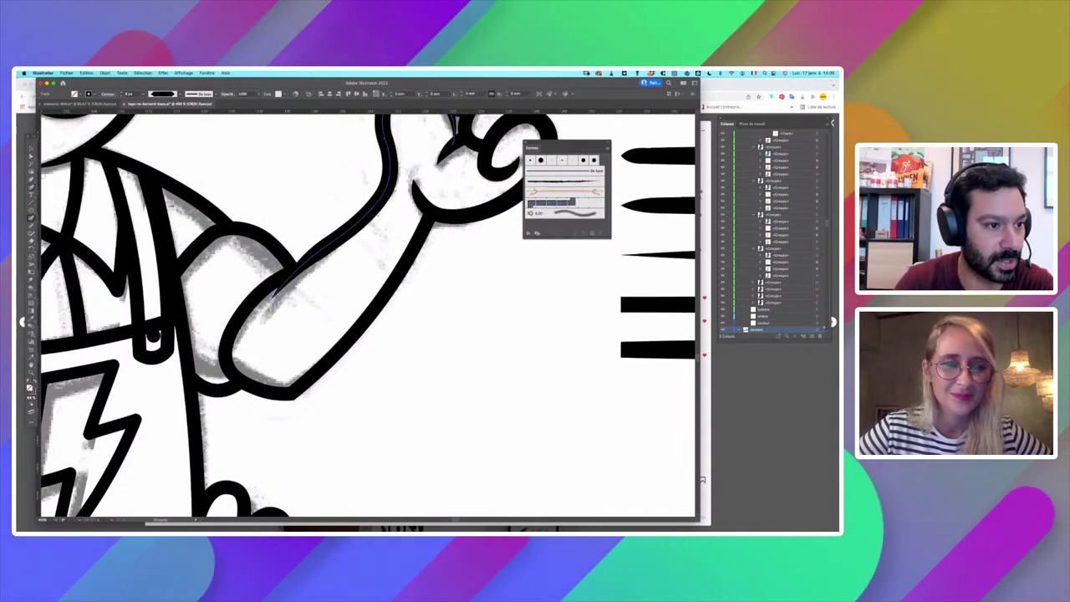
Step: Redraw the selected forearm stroke with the Pencil tool so that its lower end curves down toward the elbow
left_click_drag(32, 233, 67, 237)
left_click_drag(319, 199, 352, 268)
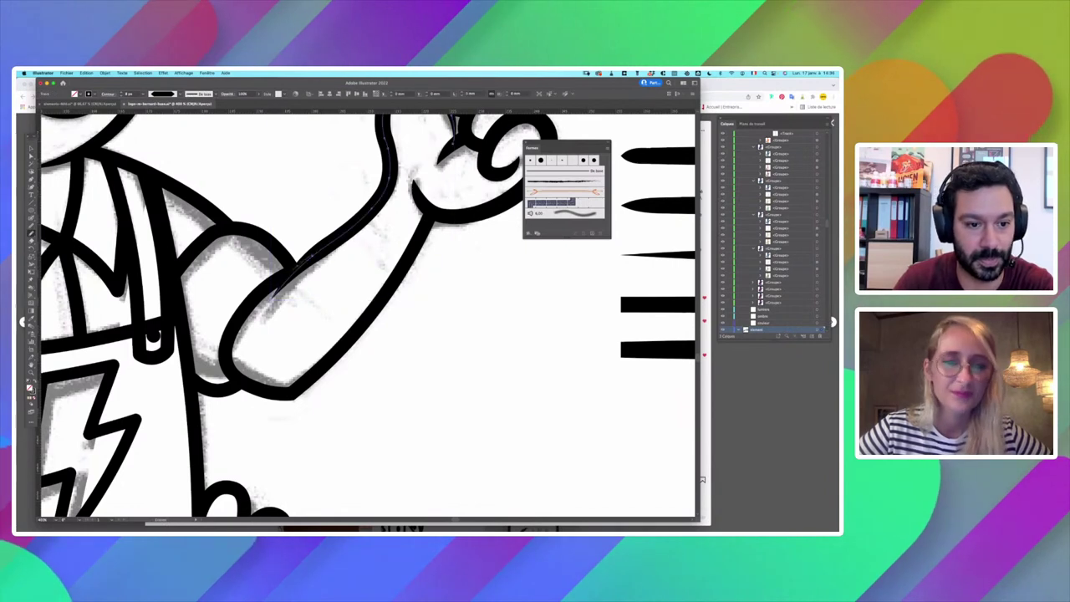
left_click_drag(387, 119, 261, 367)
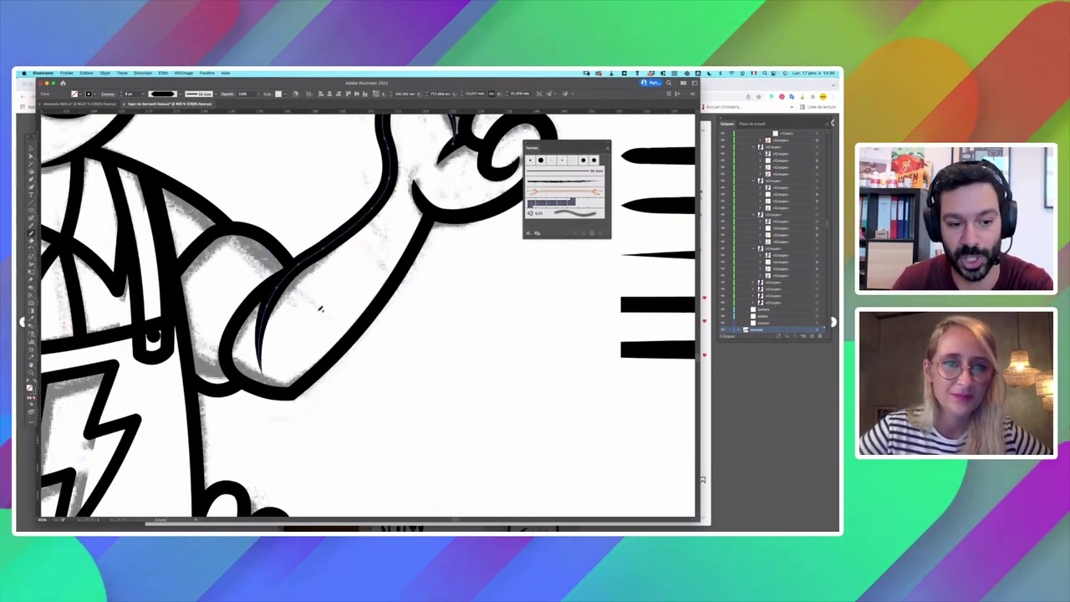
scroll(443, 271, "down", 2)
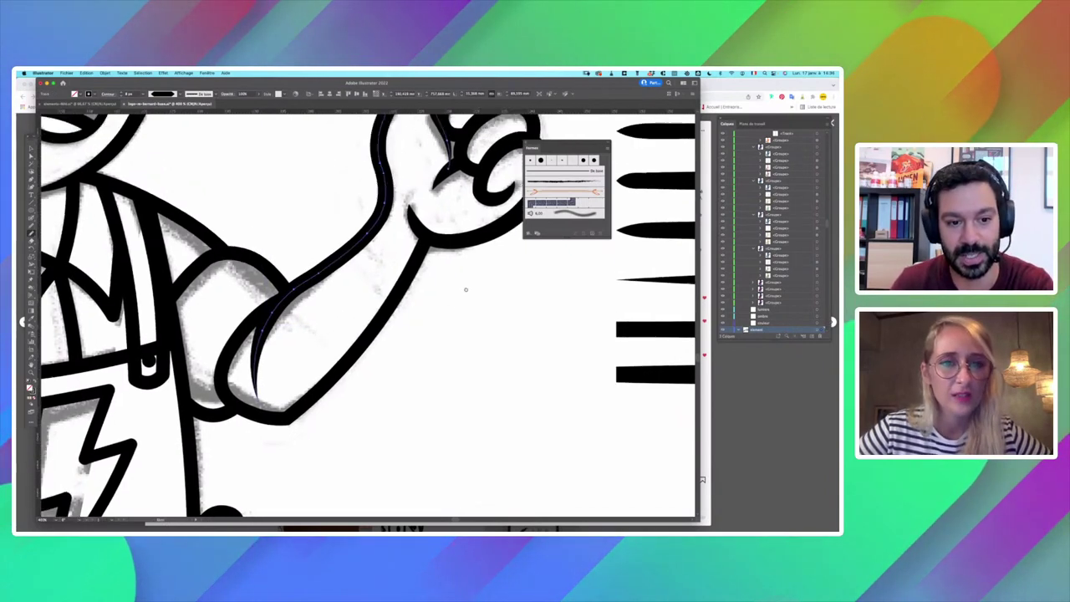
Step: Examine the redrawn forearm stroke, checking its bare path in outline mode before returning to the normal preview
scroll(442, 317, "right", 2)
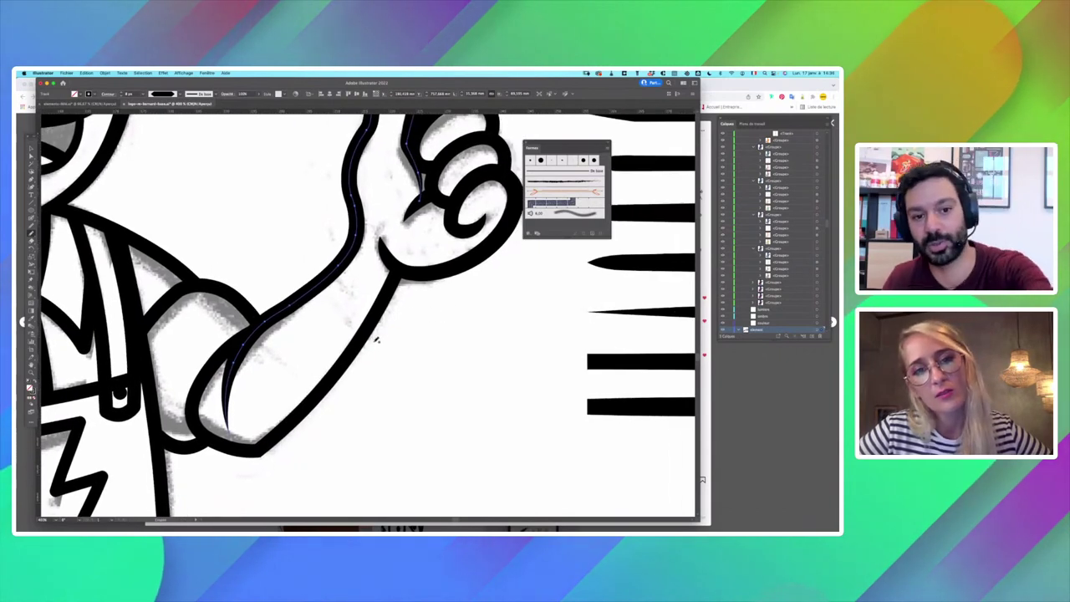
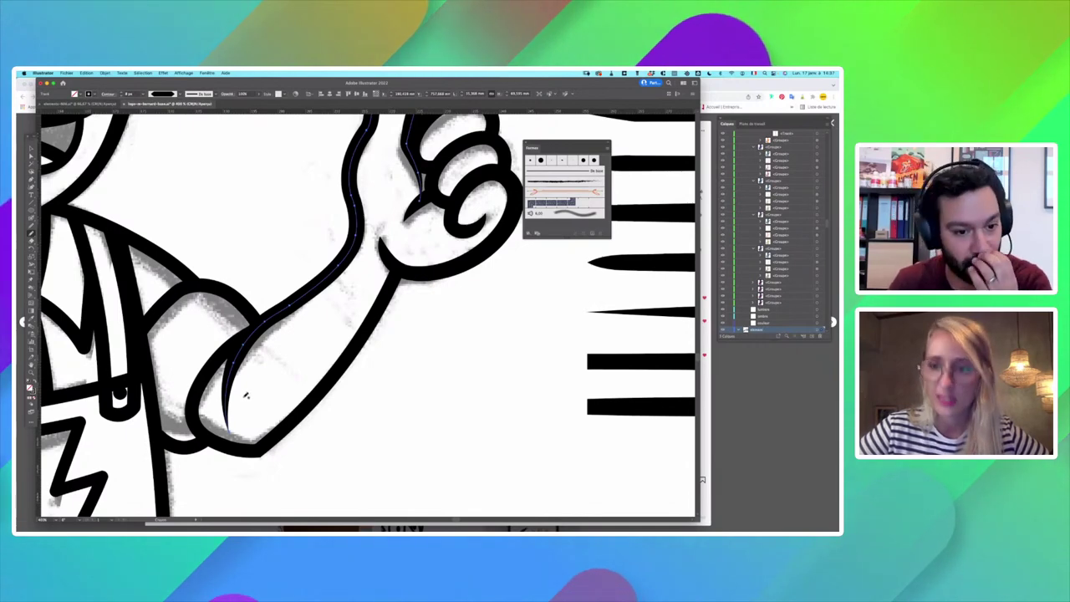
key("super+minus")
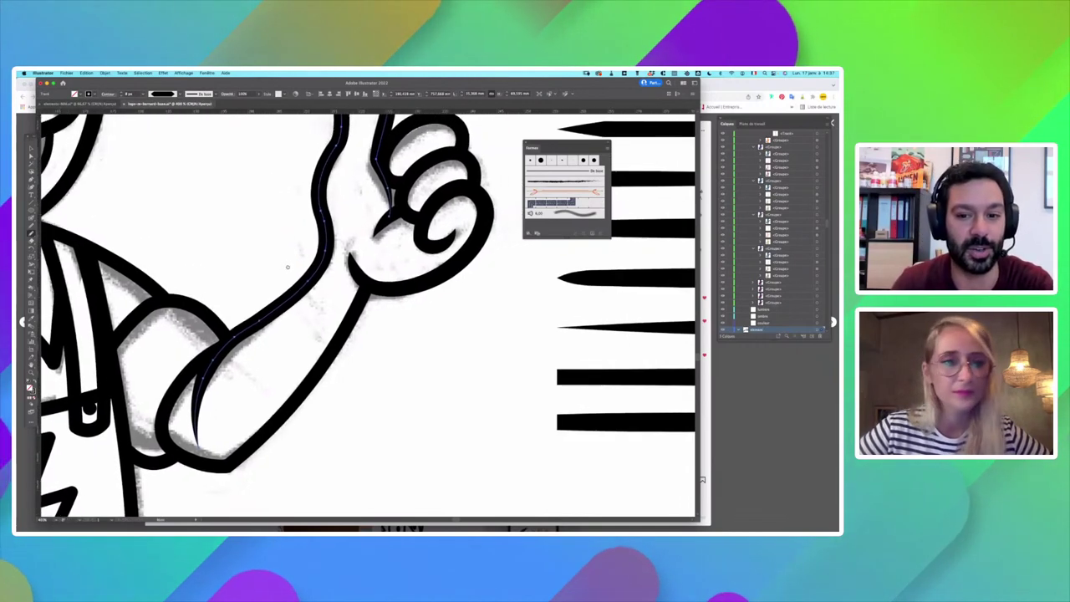
key("super+plus")
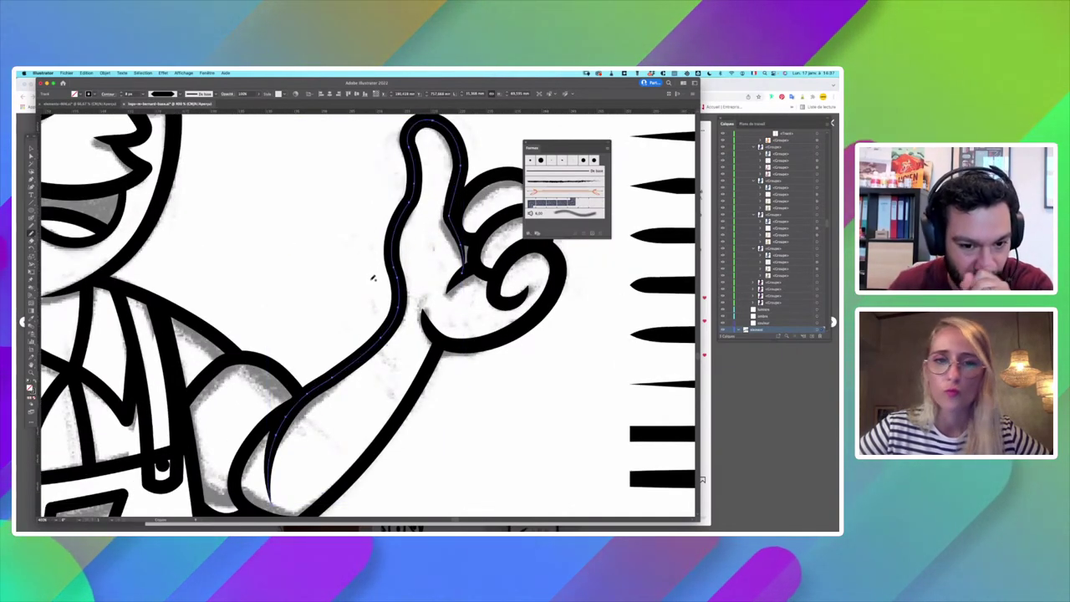
scroll(370, 320, "down", 3)
scroll(371, 320, "right", 3)
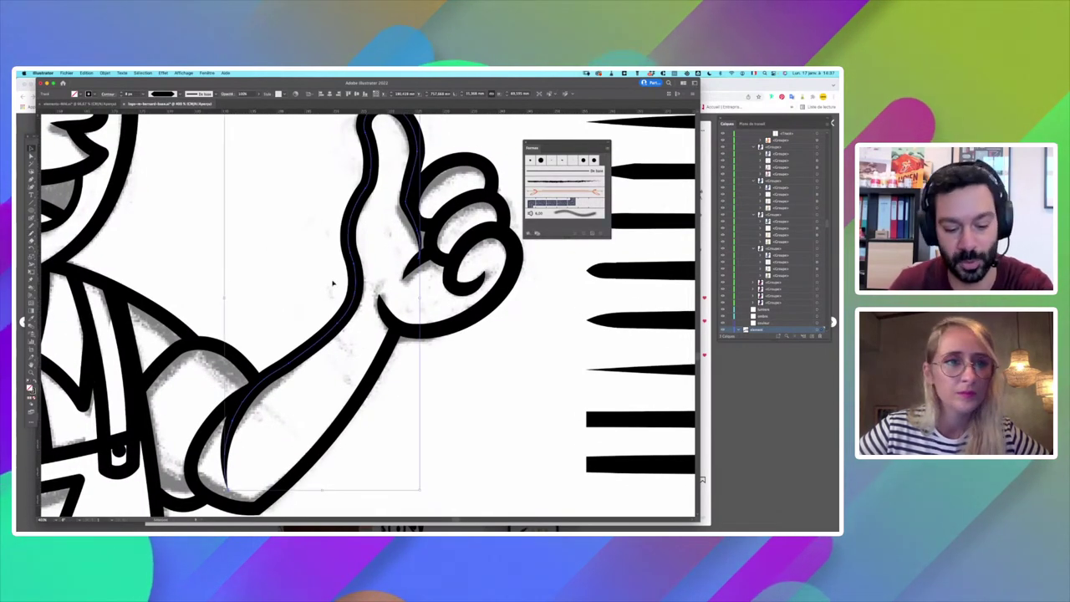
key("super+y")
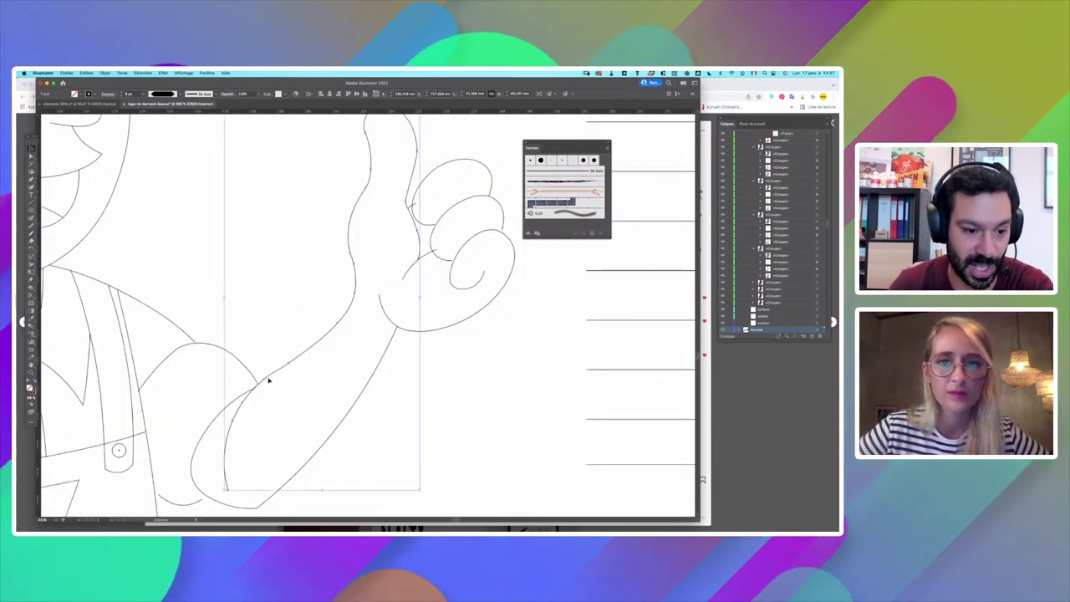
key("super+y")
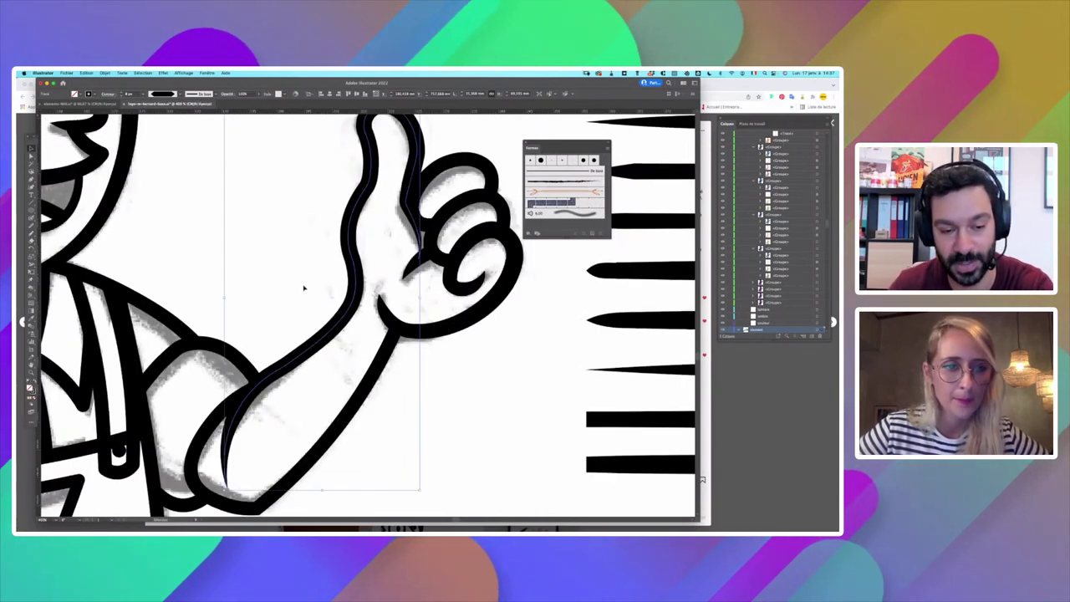
Step: Try simplifying the redrawn forearm stroke's path, testing several amounts of anchor point reduction
key("a")
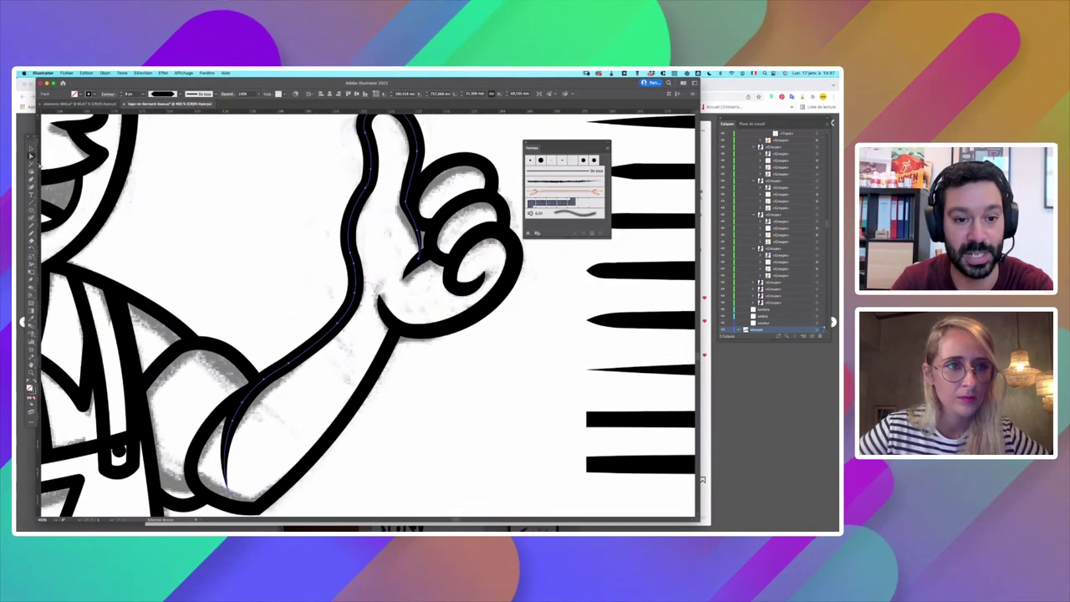
left_click(106, 73)
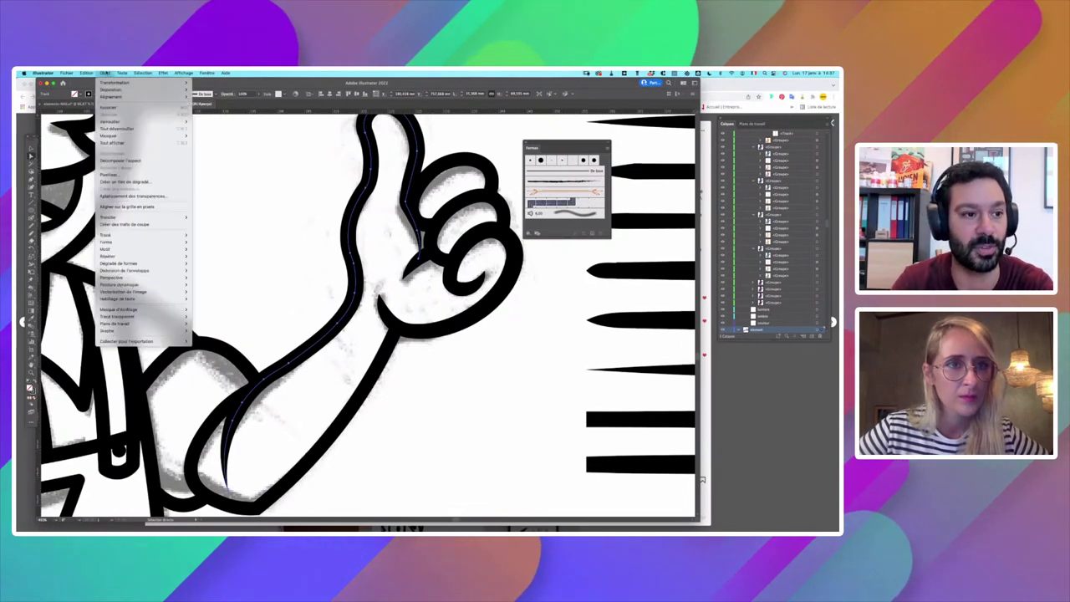
mouse_move(118, 238)
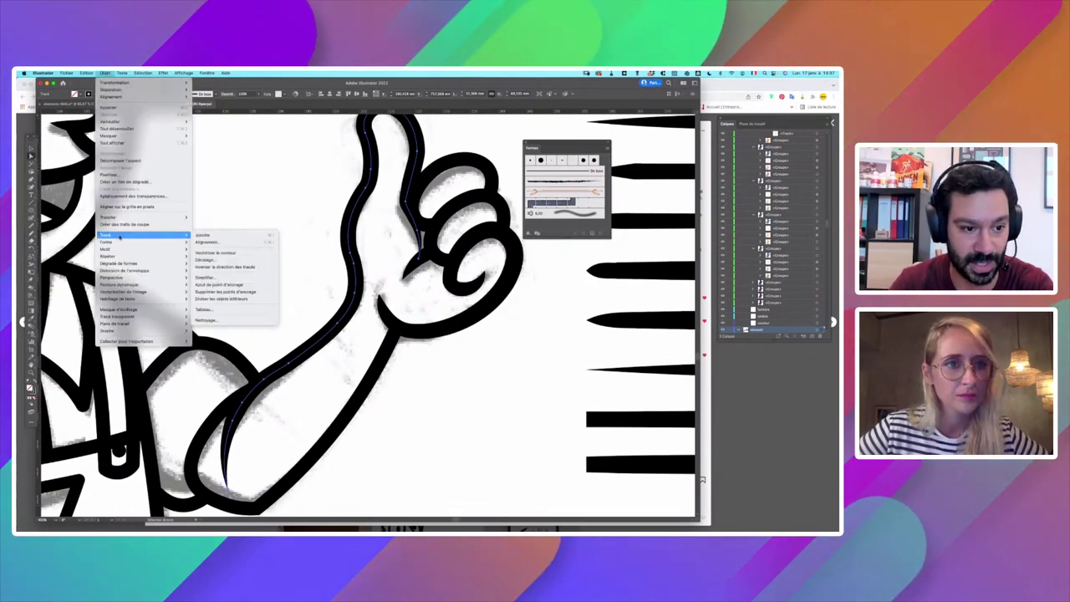
left_click(245, 283)
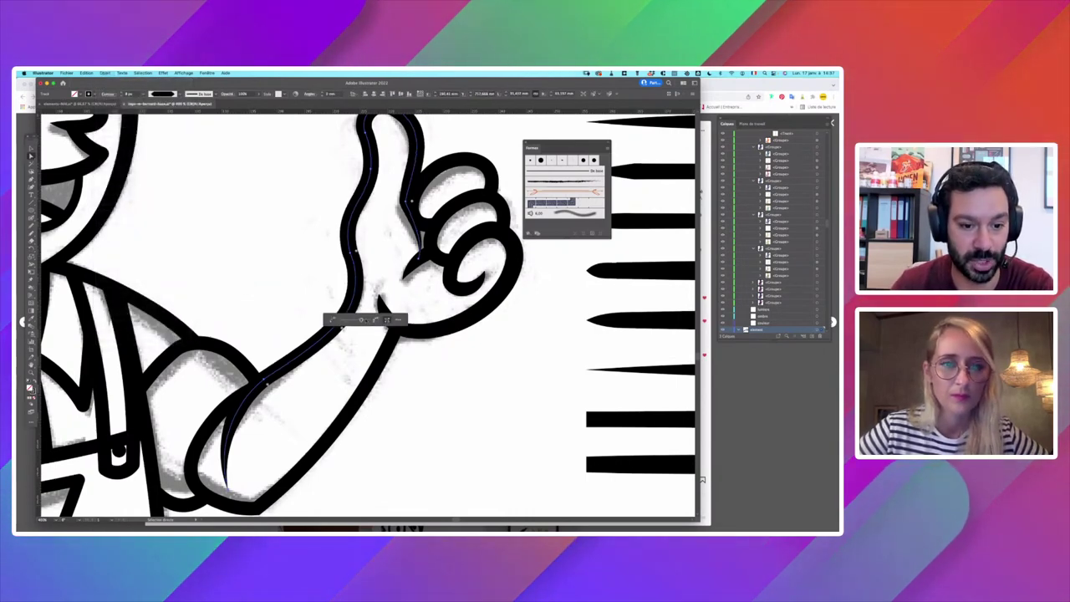
left_click_drag(368, 321, 369, 320)
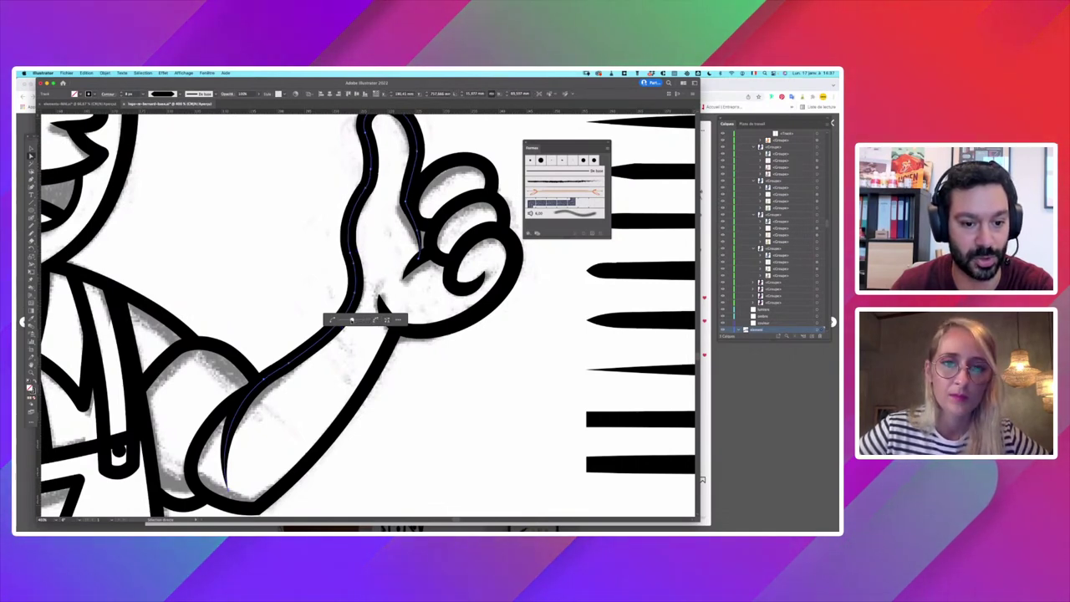
left_click_drag(346, 319, 345, 319)
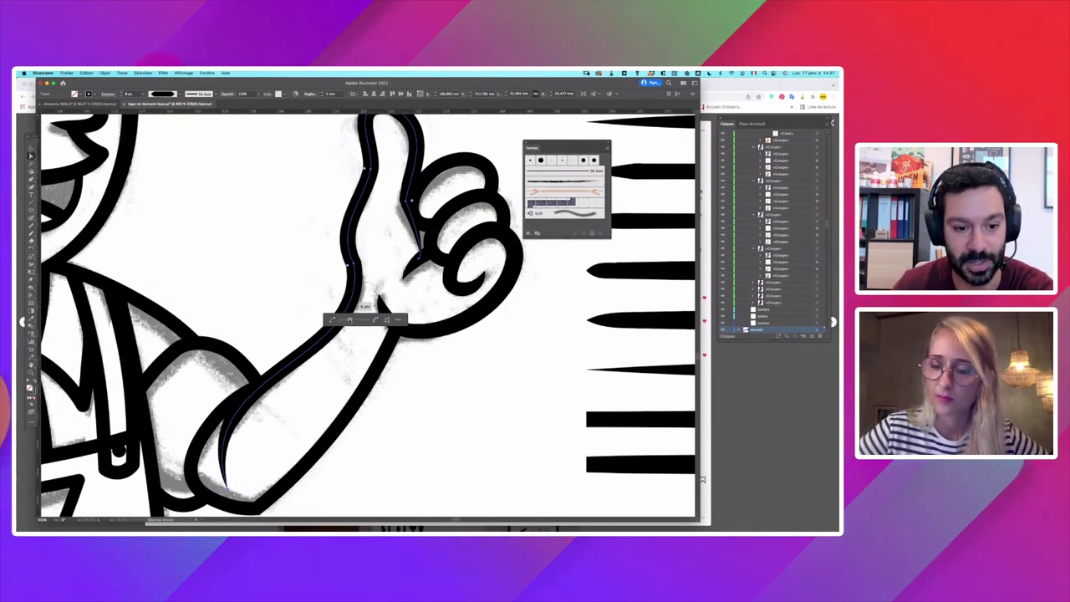
left_click_drag(361, 320, 368, 319)
key("Return")
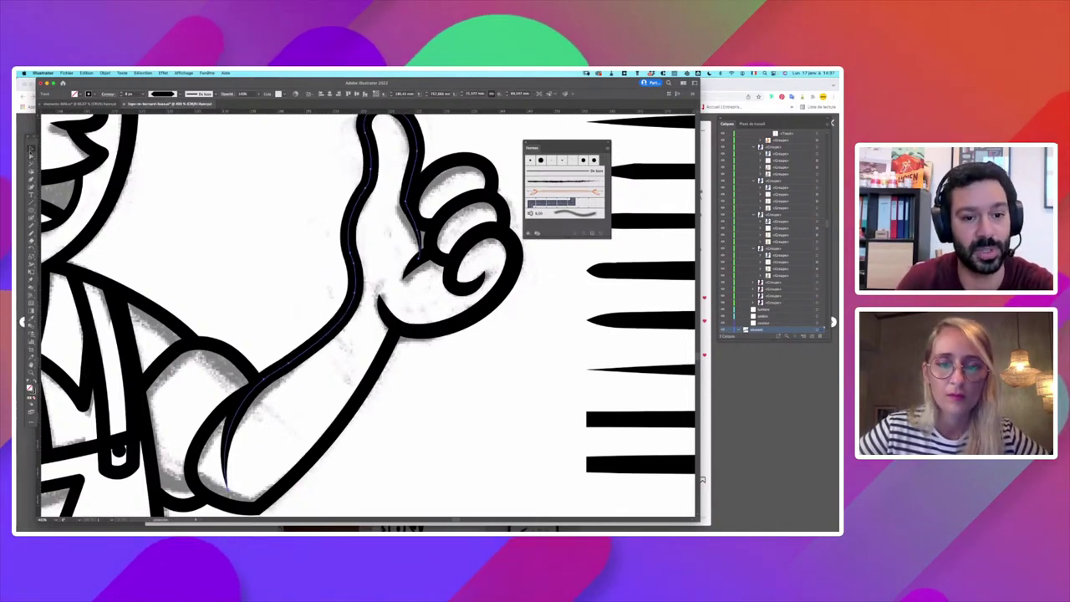
Step: Undo the simplification and redrawing of the forearm stroke, and deselect the stroke
key("super+z")
key("super+z")
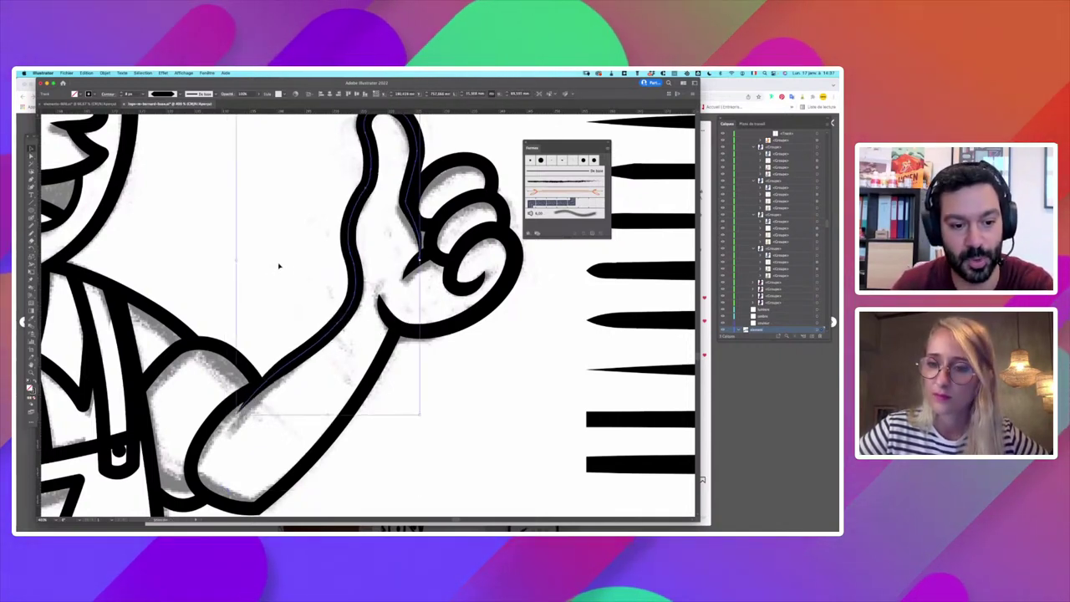
left_click(298, 225)
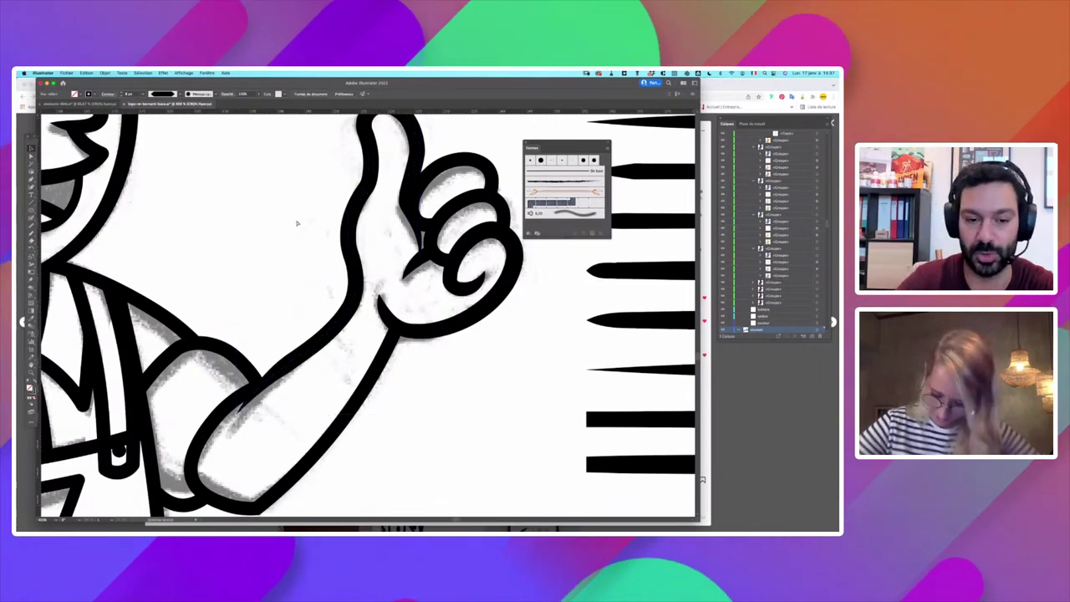
Step: Display the two rows of coloured mascot variants and move the floating brushes panel away from the upper row
key("super+minus")
key("super+minus")
key("super+minus")
key("super+minus")
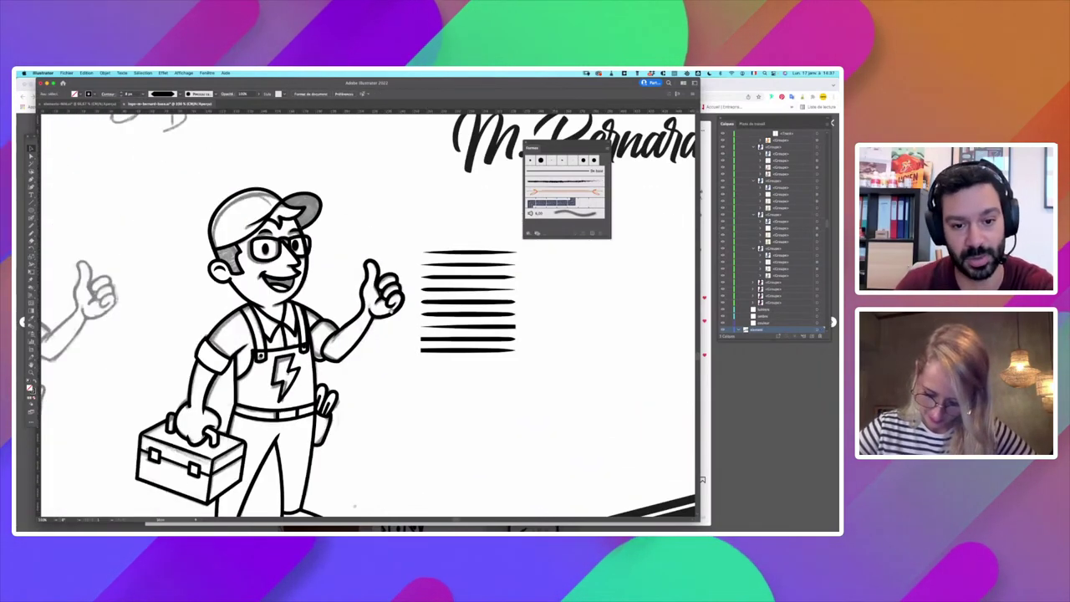
left_click_drag(397, 317, 282, 295)
scroll(281, 295, "down", 5)
scroll(282, 295, "right", 3)
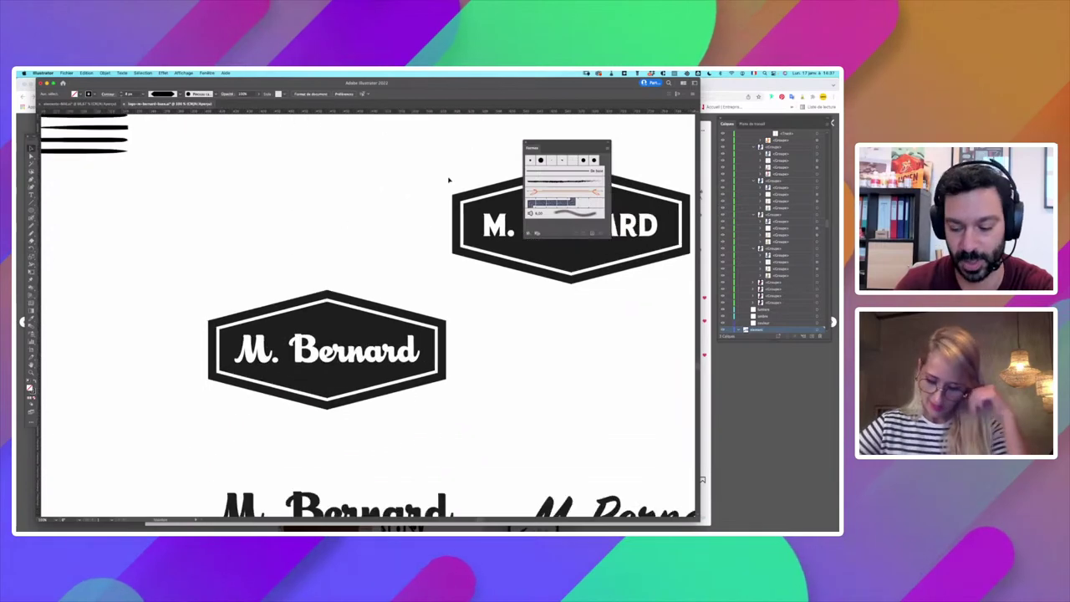
key("super+minus")
left_click_drag(381, 501, 325, 261)
scroll(360, 322, "up", 3)
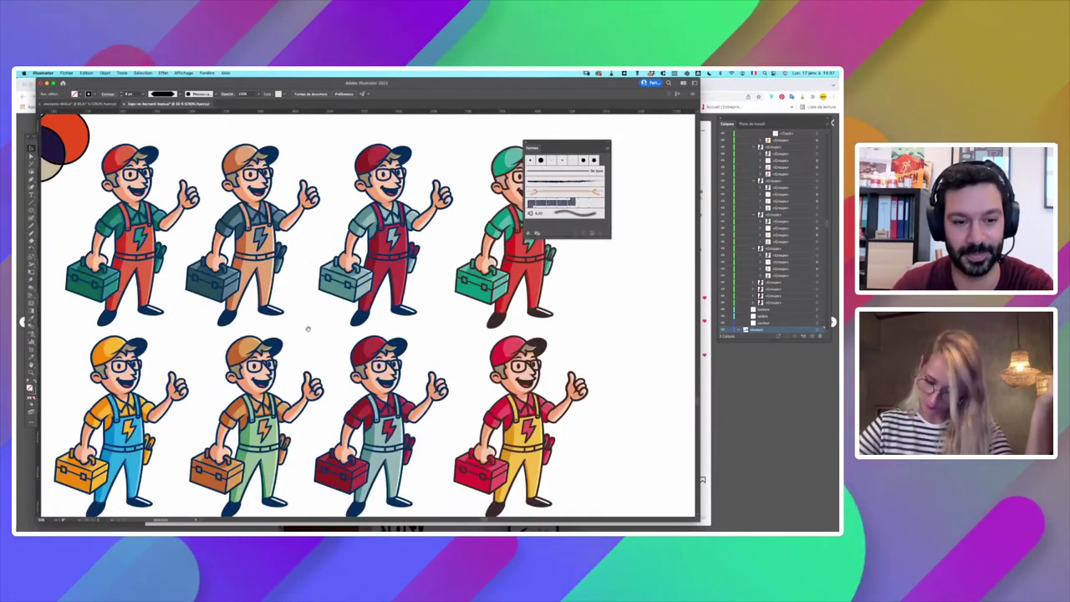
left_click_drag(359, 323, 367, 322)
left_click_drag(575, 144, 658, 127)
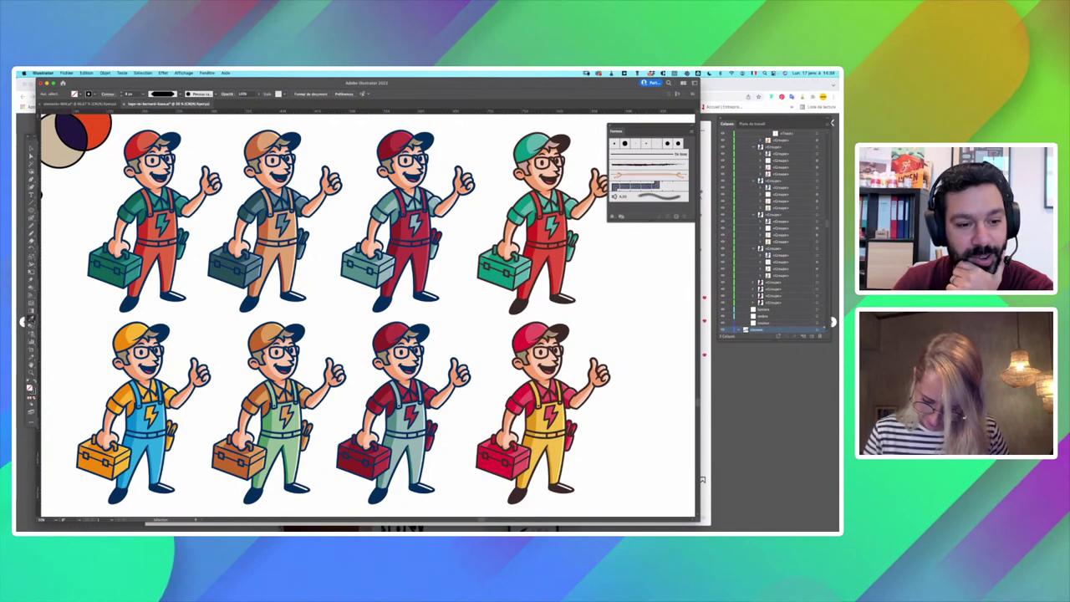
Step: Review the Eyedropper options for picked-up and applied attributes, and cancel without changing them
double_click(31, 320)
left_click_drag(267, 175, 269, 166)
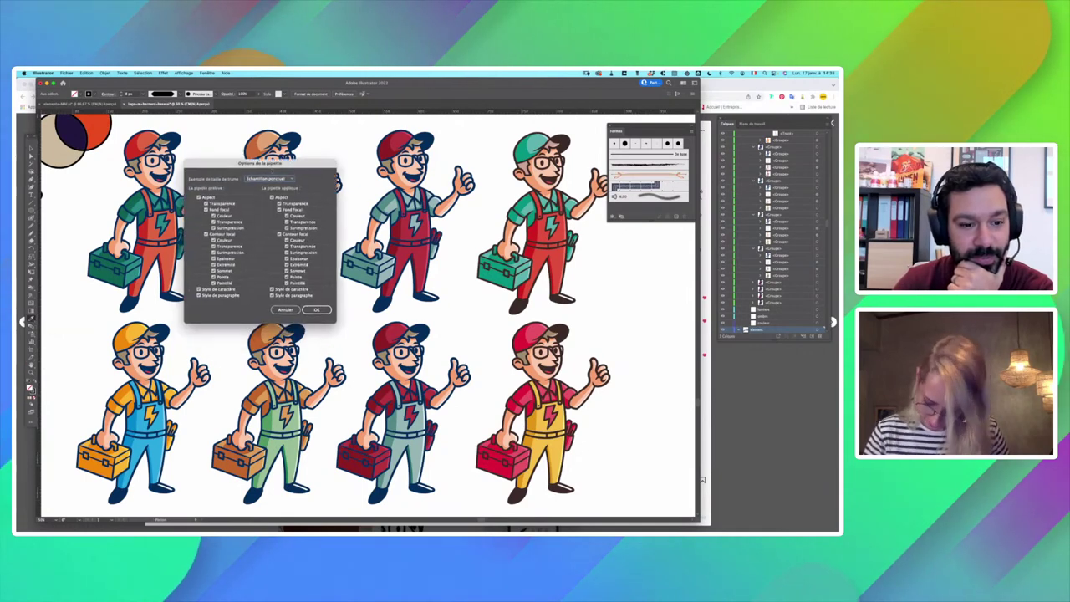
left_click(266, 197)
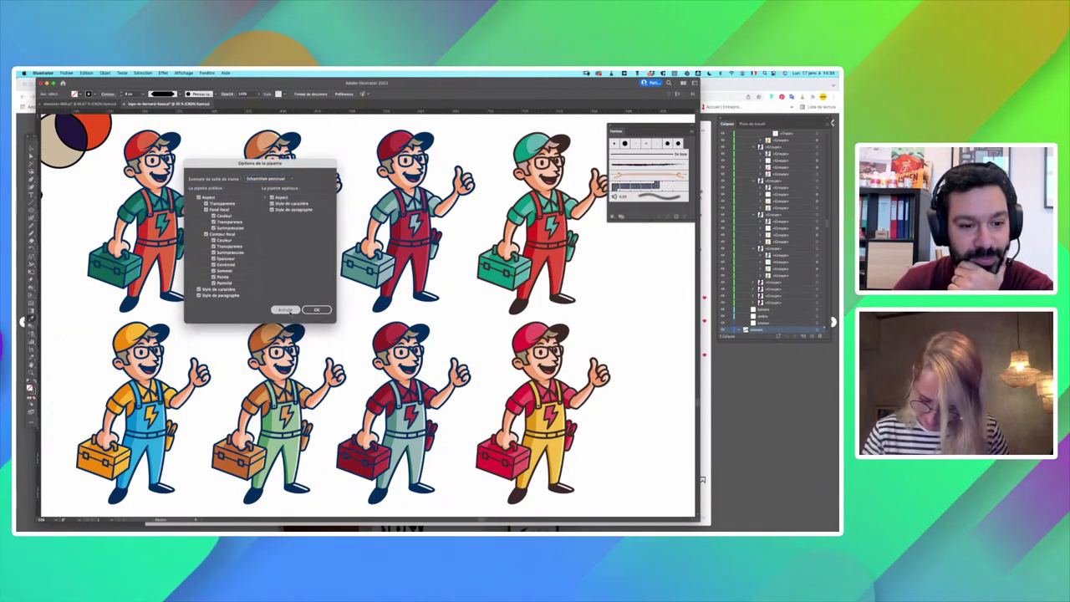
left_click(286, 310)
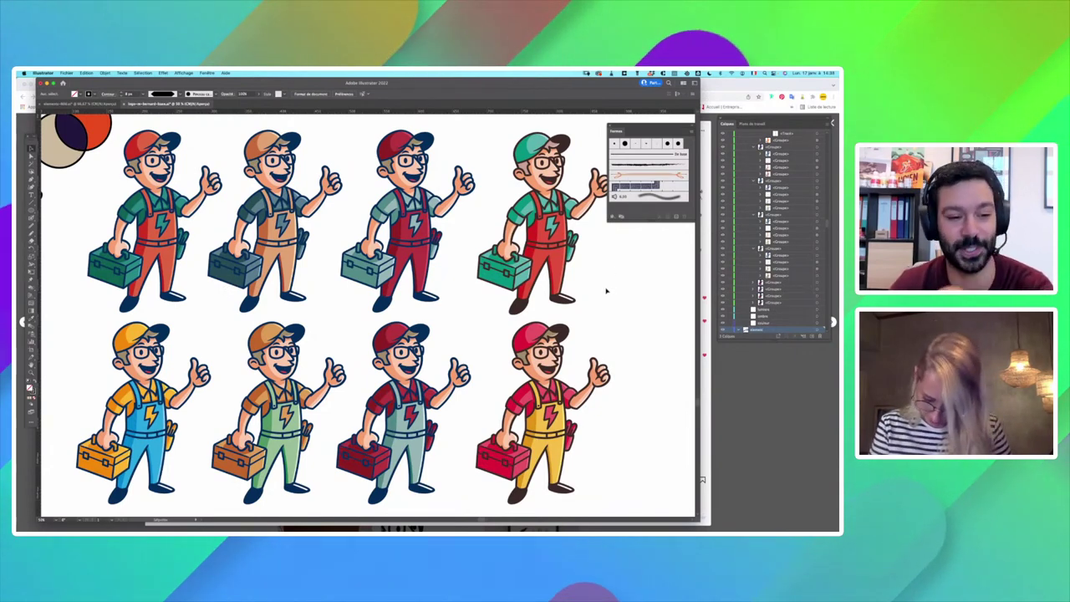
Step: Select the coloured mascot variants together and clear the selection
key("super+minus")
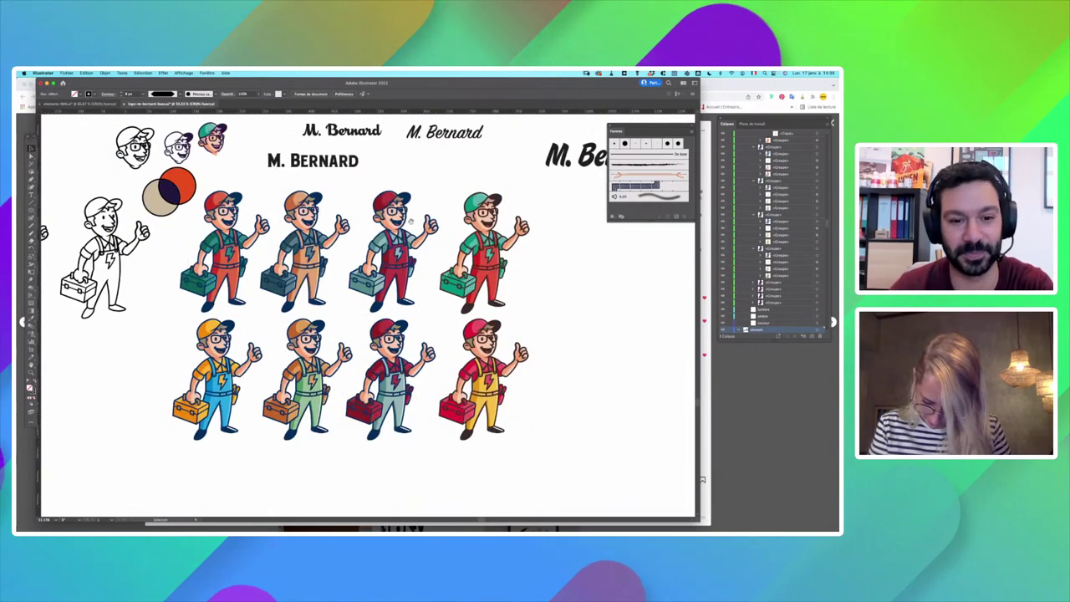
mouse_move(485, 183)
left_mouse_down()
mouse_move(472, 240)
mouse_move(418, 231)
mouse_move(495, 195)
left_mouse_up()
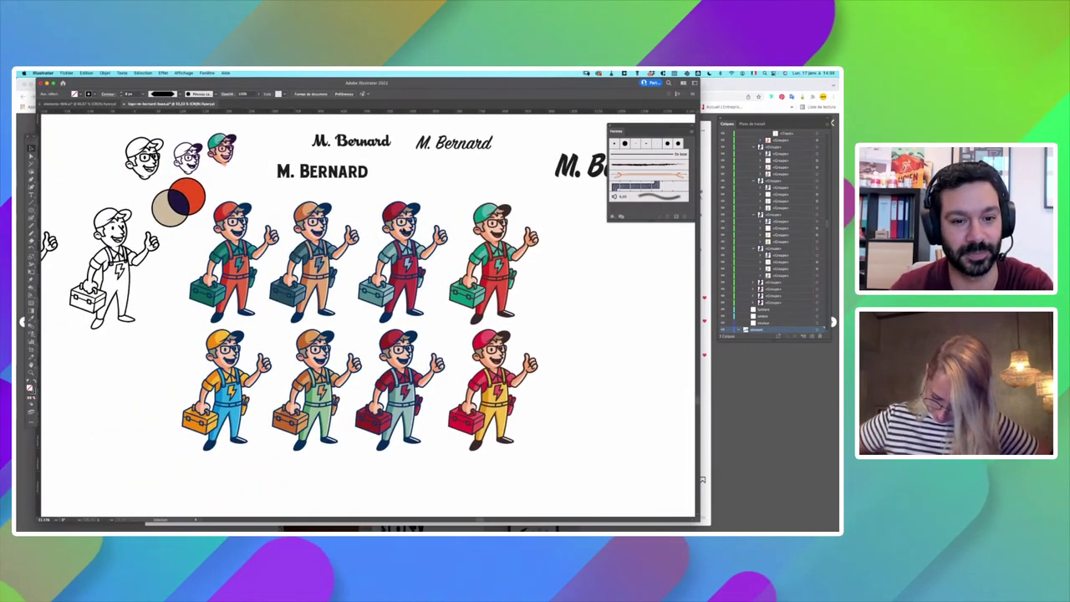
scroll(434, 215, "up", 1)
scroll(435, 216, "right", 1)
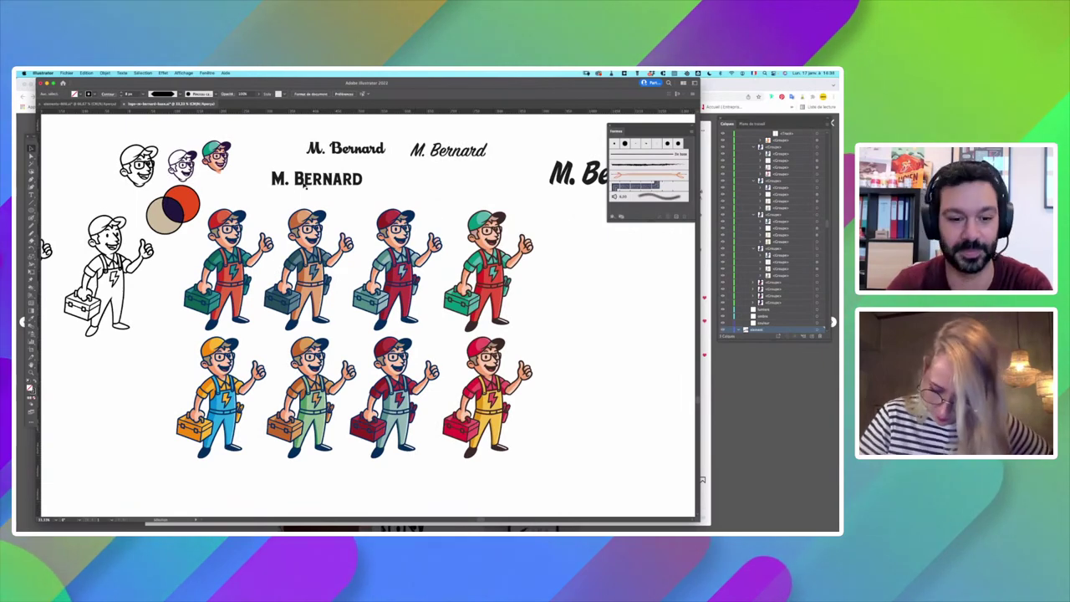
left_click_drag(271, 282, 568, 382)
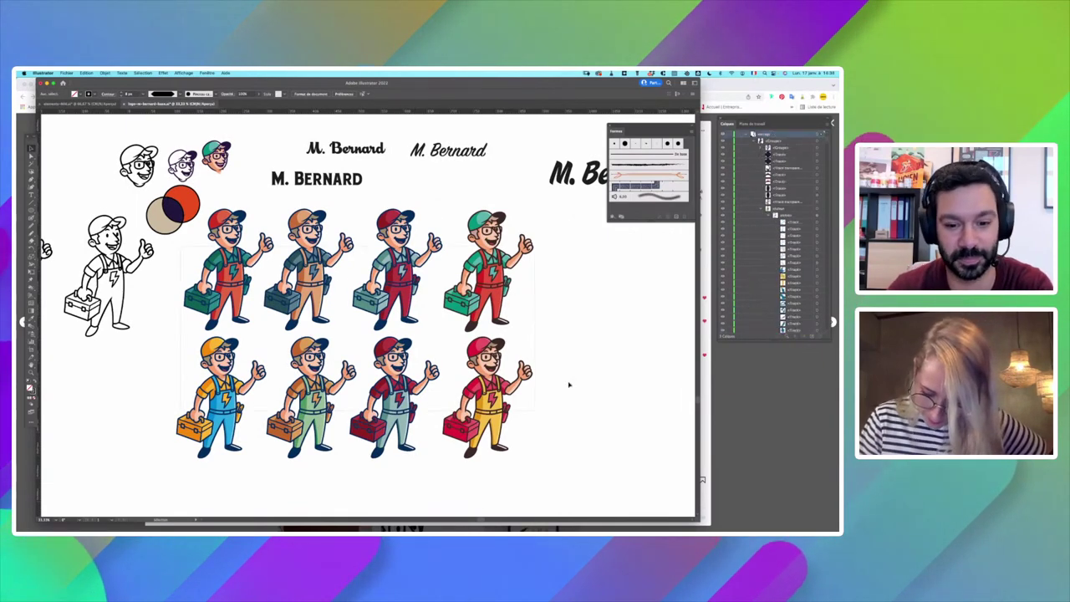
left_click(572, 388)
key("super+plus")
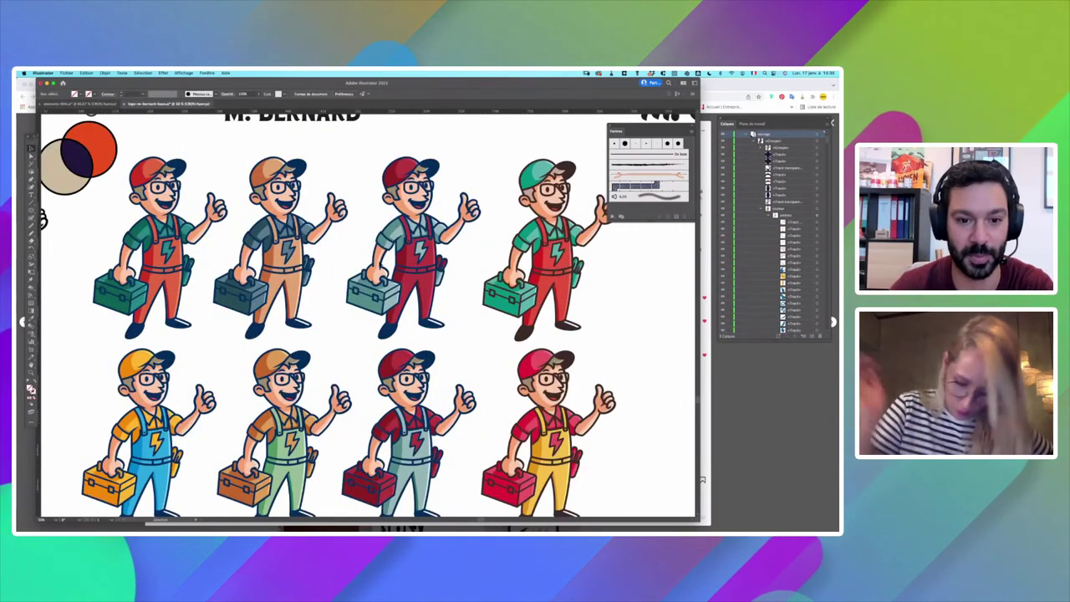
scroll(377, 264, "right", 3)
scroll(378, 265, "down", 1)
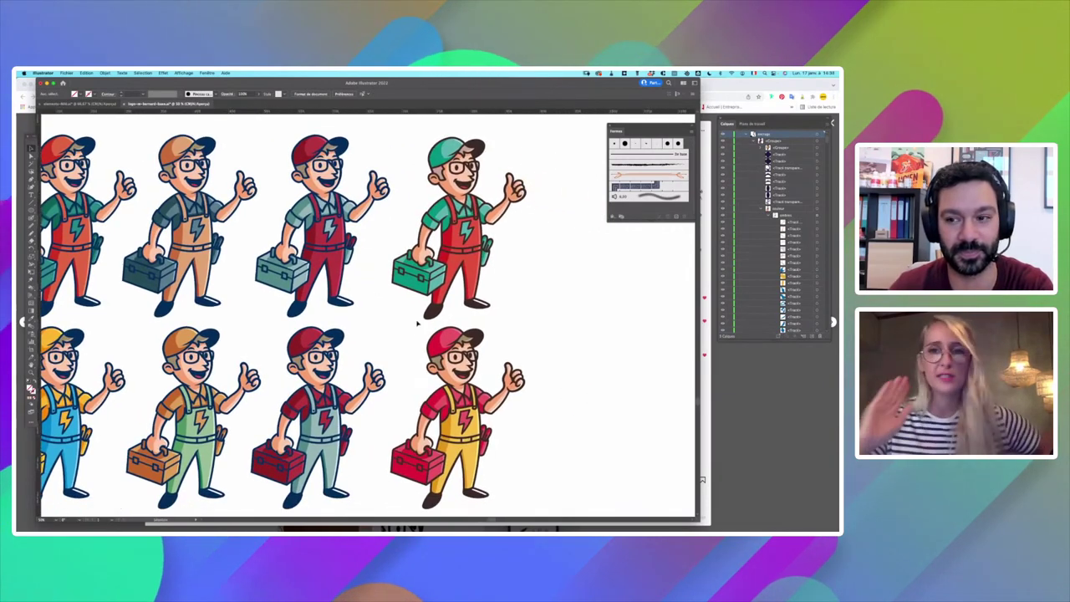
scroll(378, 264, "left", 5)
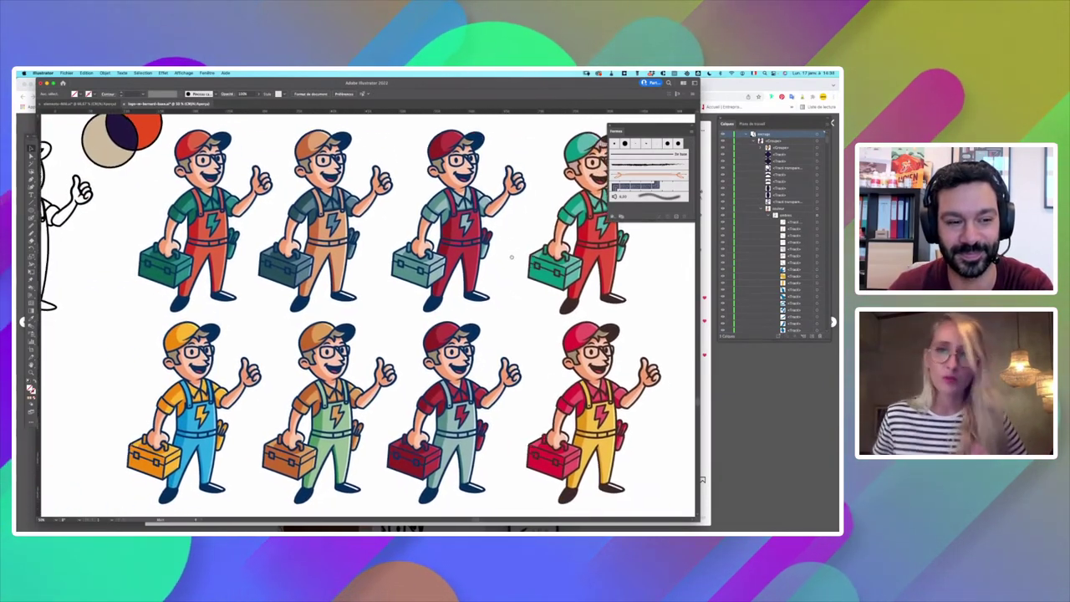
scroll(455, 289, "right", 2)
scroll(455, 289, "down", 1)
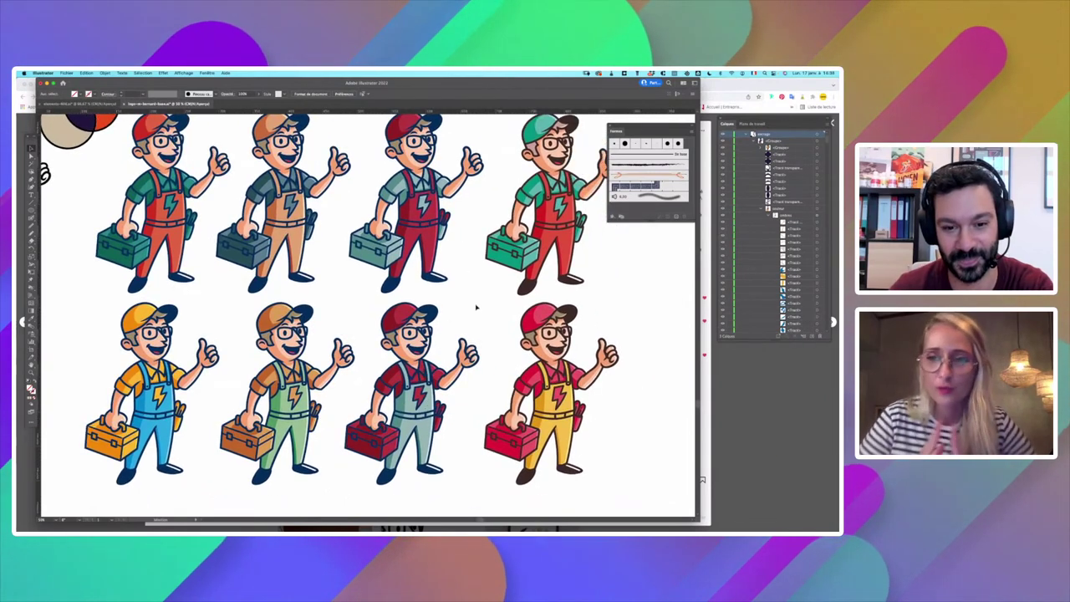
scroll(468, 267, "up", 2)
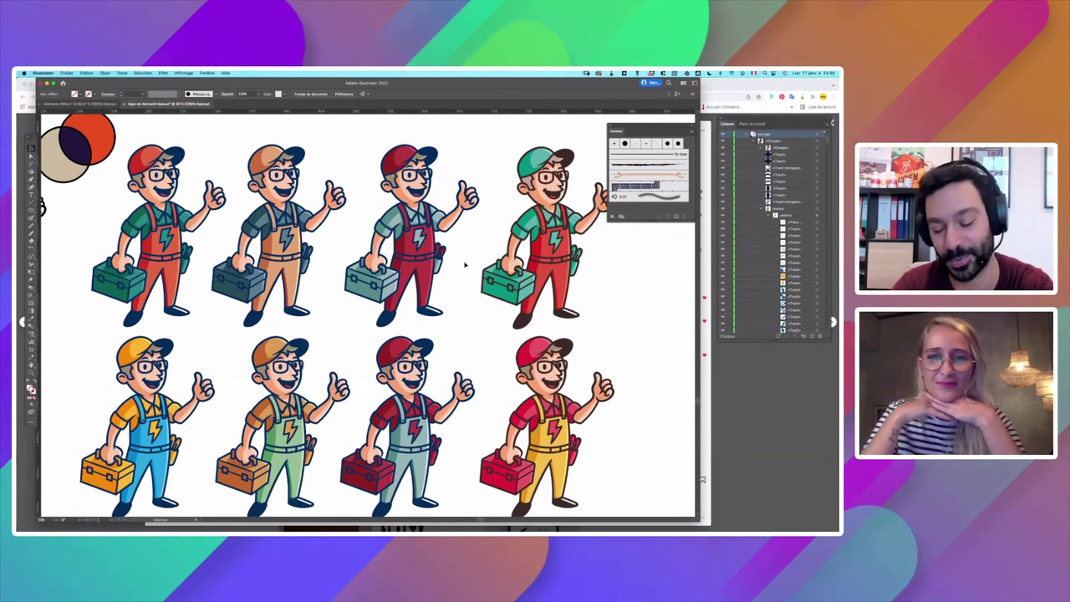
scroll(451, 303, "down", 2)
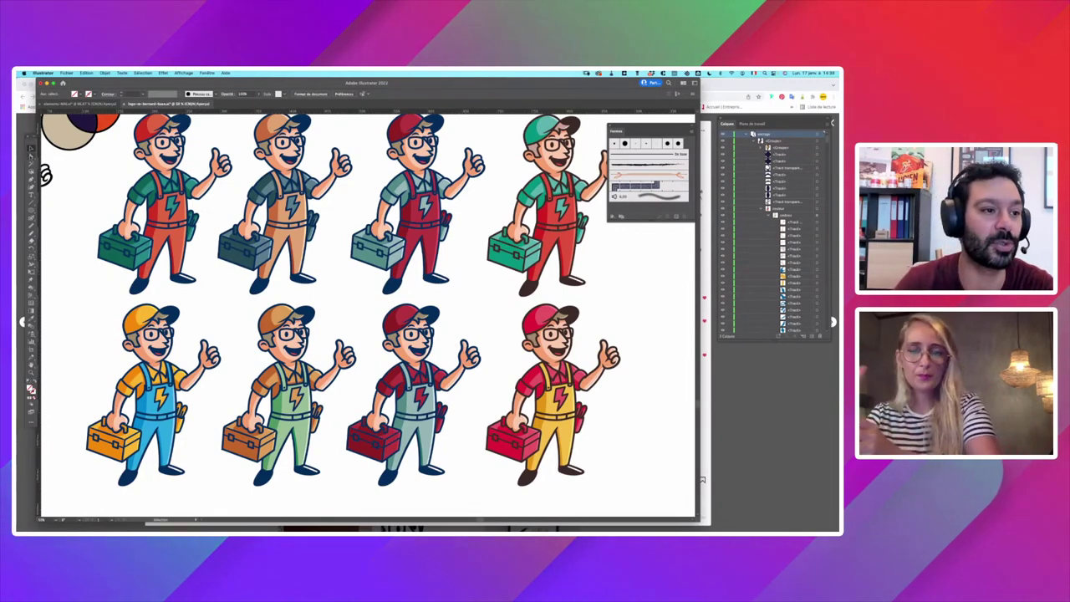
Step: Pull the red bib shape and its darker shadow shape out beside the third mascot in the upper row
key("super+plus")
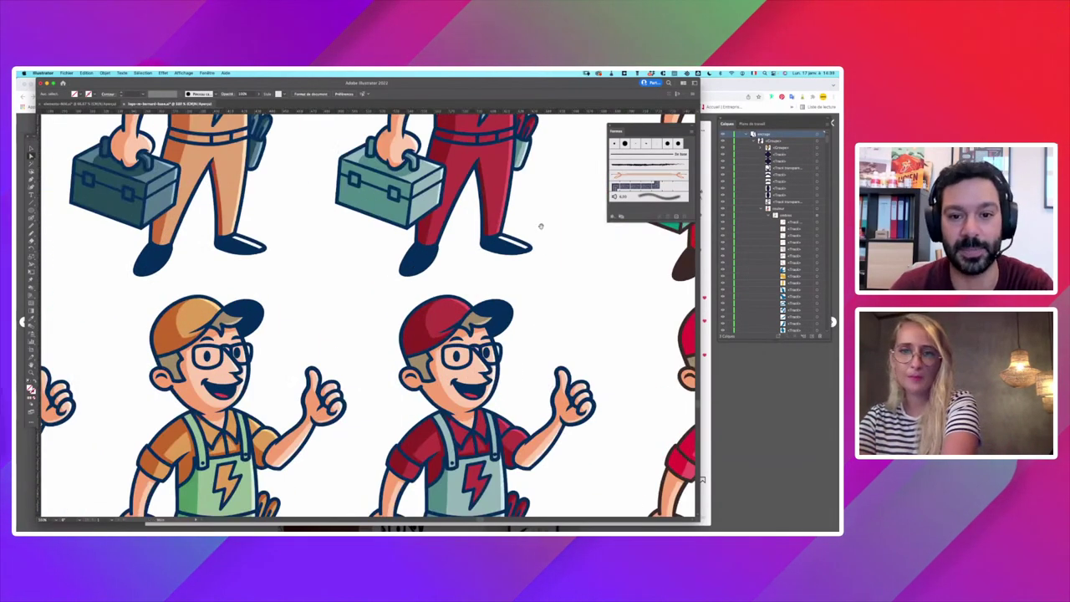
scroll(541, 226, "up", 5)
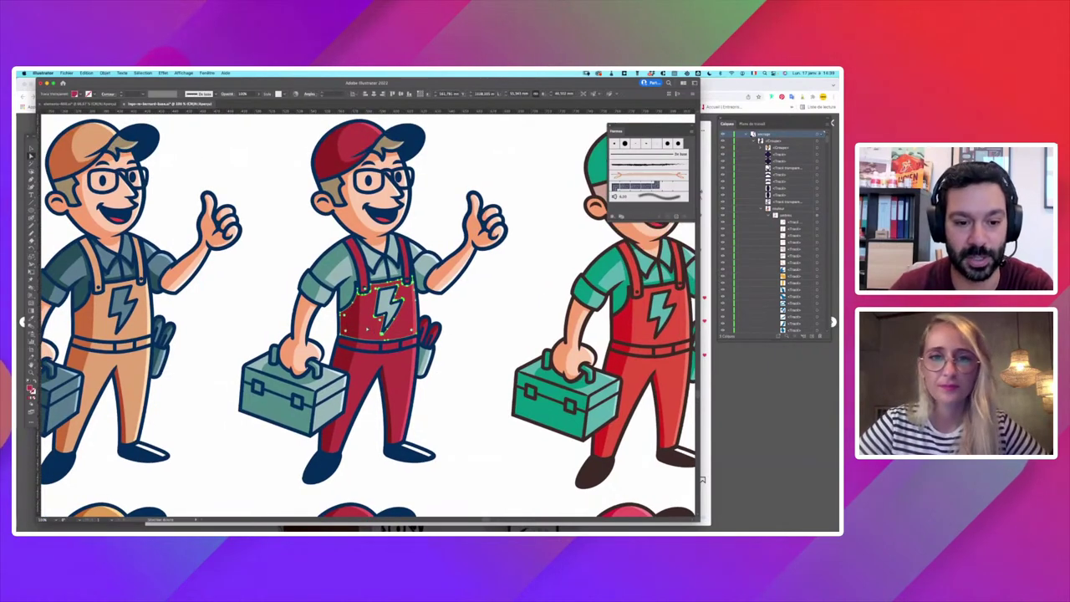
left_click_drag(370, 310, 482, 302)
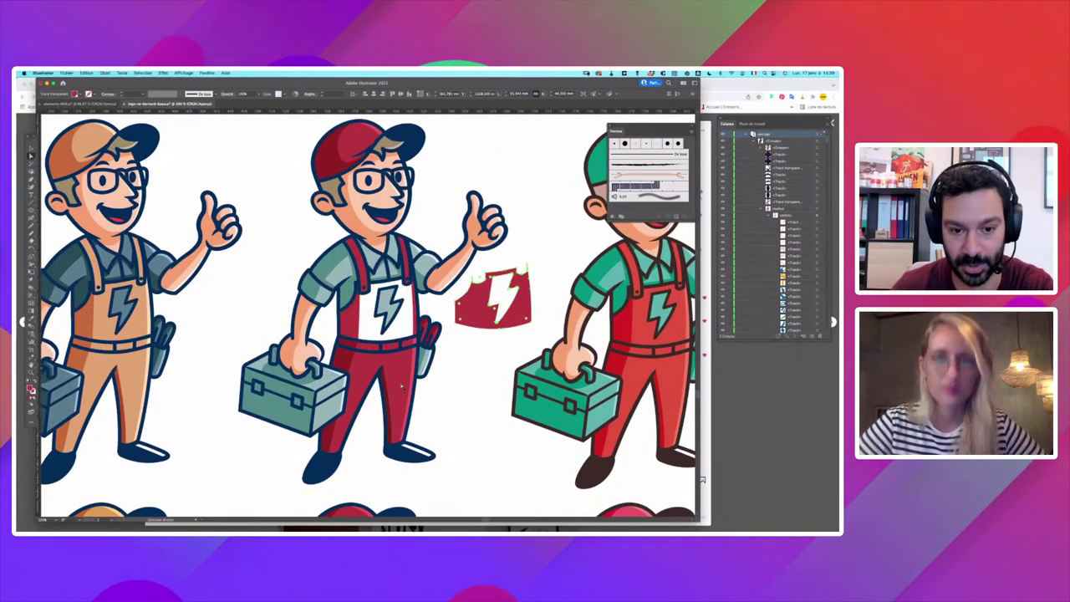
left_click(352, 325)
left_click_drag(353, 325, 470, 311)
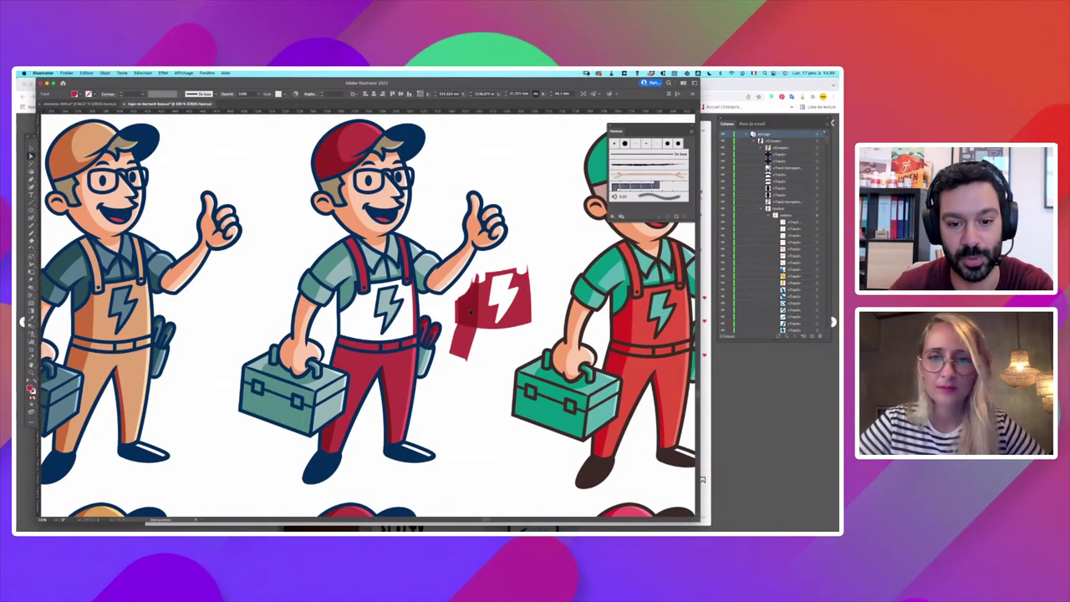
key("super+plus")
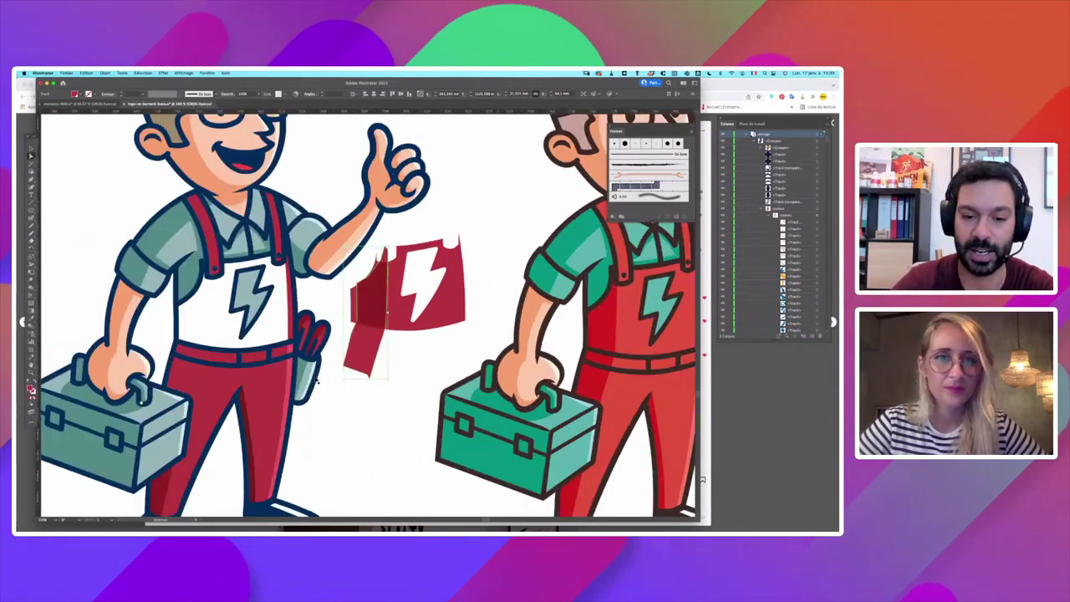
key("super+plus")
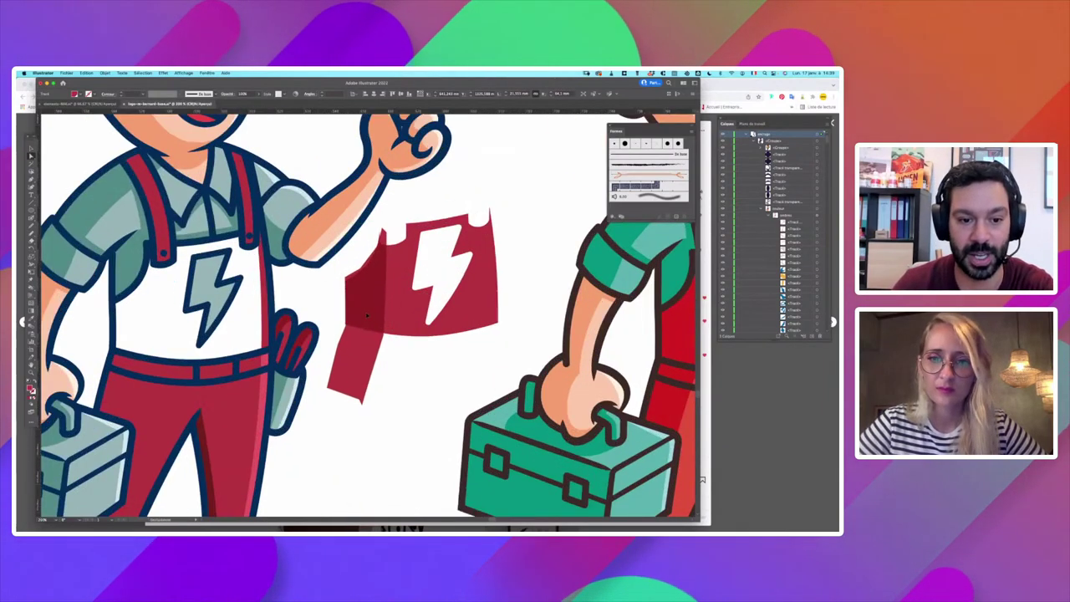
left_click(369, 315)
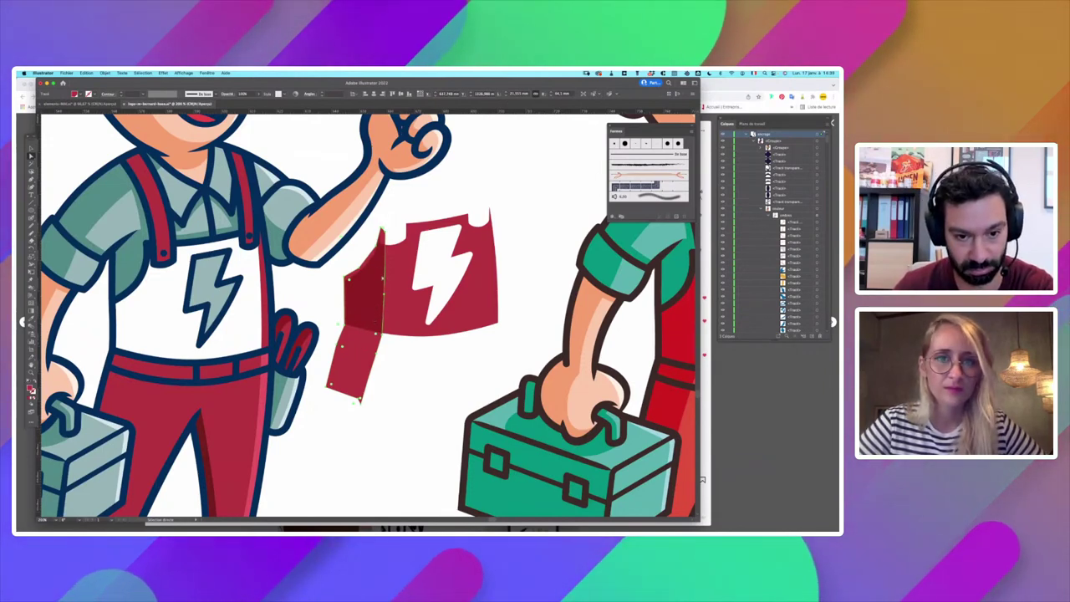
Step: Undo the moves of the bib and shadow shapes
key("super+z")
key("super+z")
key("super+z")
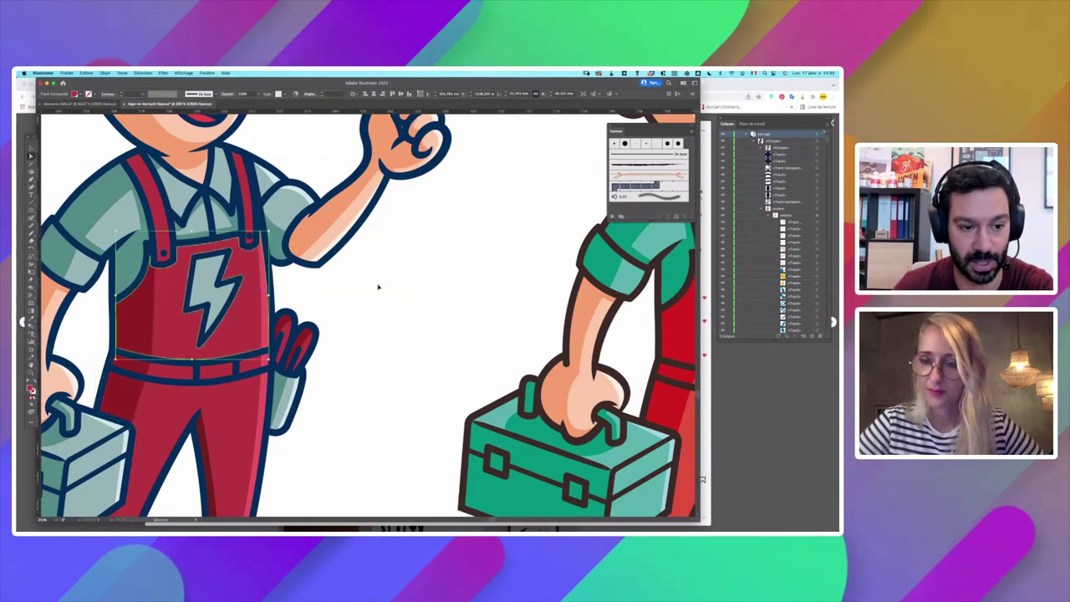
Step: Select the highlight strip along the outer edge of the red overalls and move the floating Layers panel over the artwork's edge
left_click(263, 320)
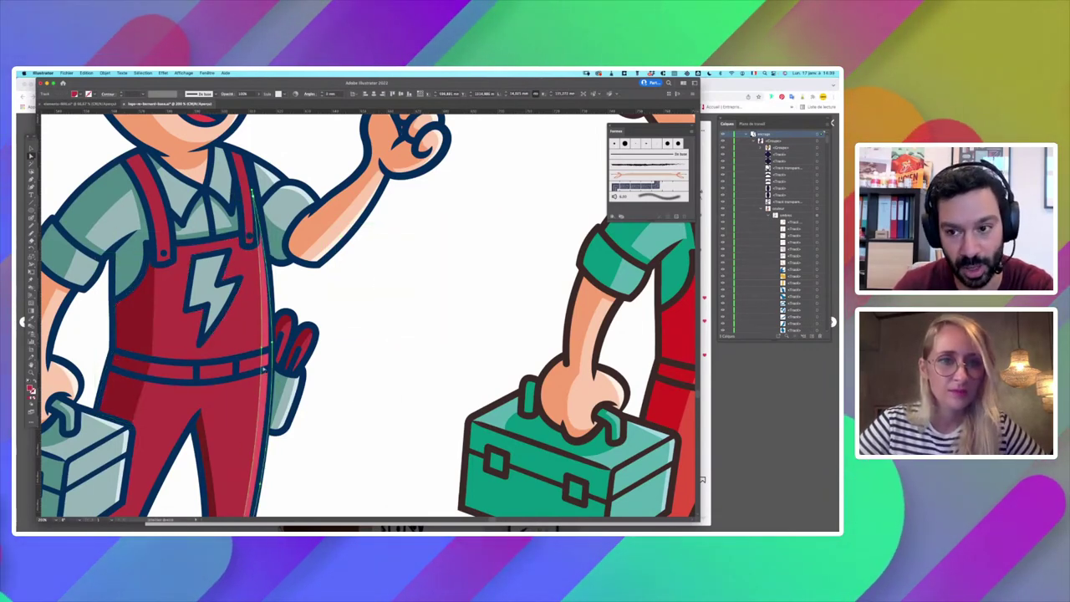
left_click(746, 116)
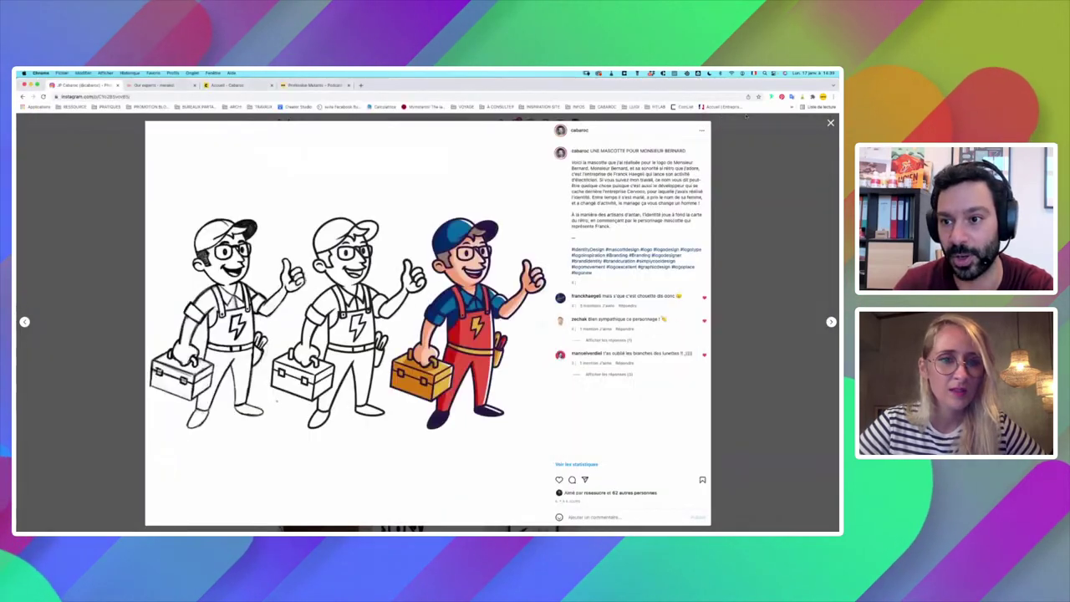
key("super+Tab")
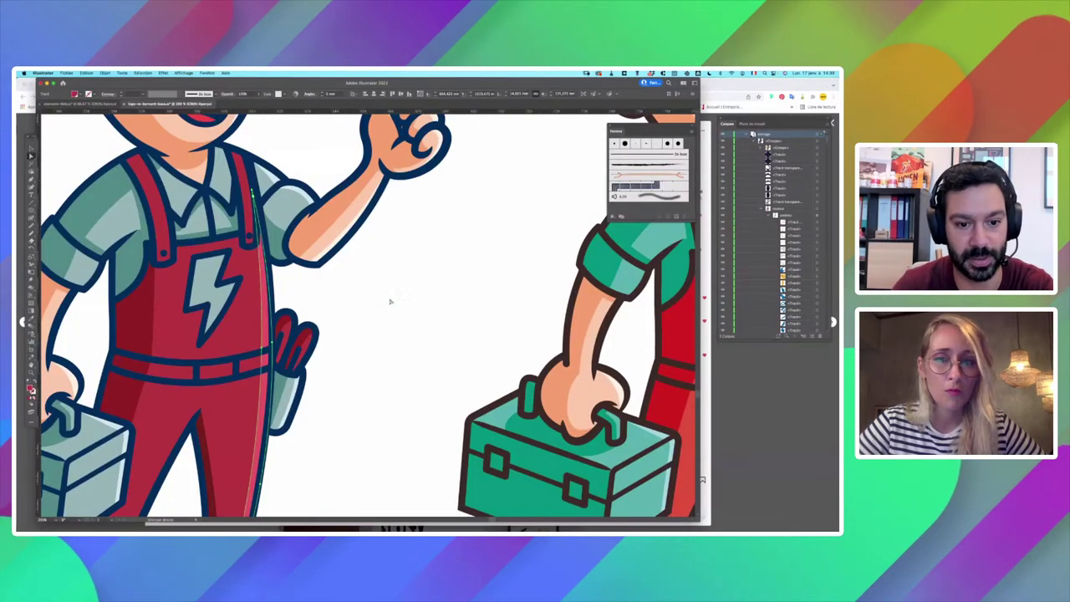
left_click_drag(747, 118, 633, 175)
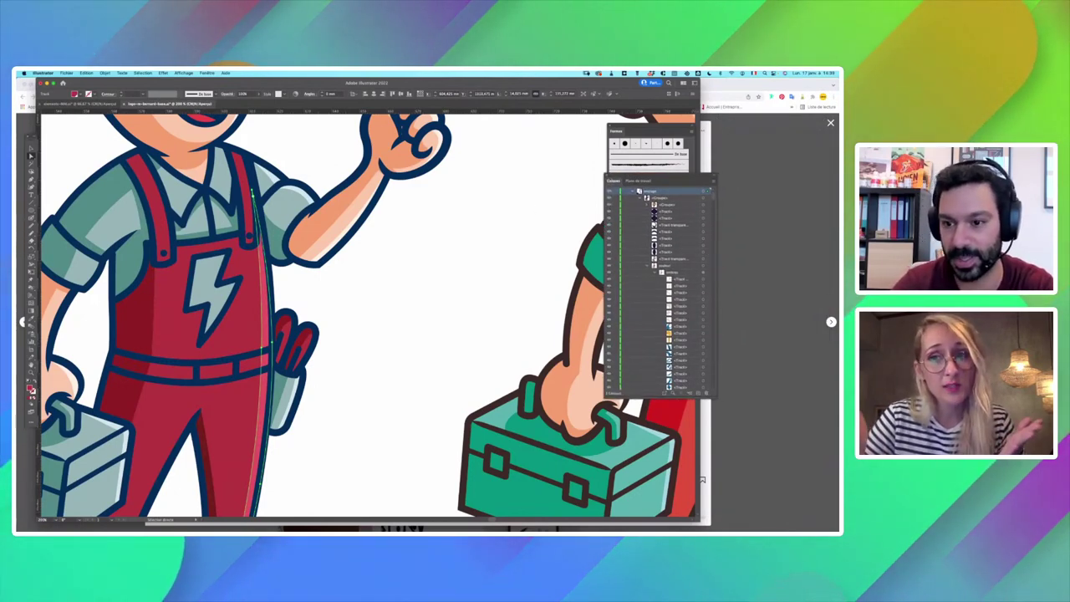
Step: Expand the group holding the mascot's highlight path in the layer list, select its paths and clear the selection
scroll(712, 200, "down", 5)
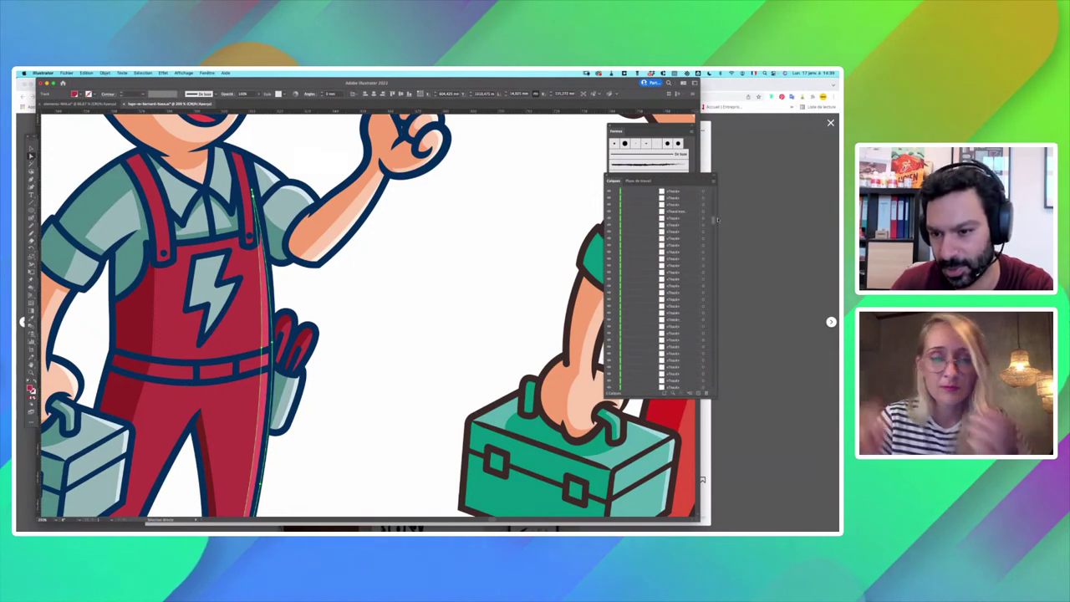
scroll(688, 251, "up", 4)
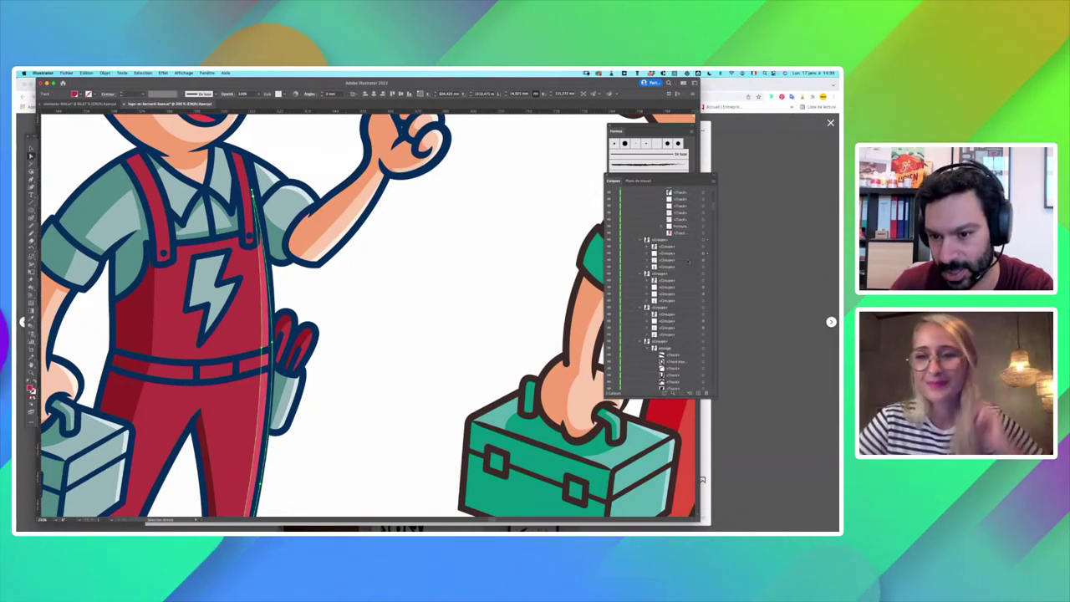
left_click(655, 252)
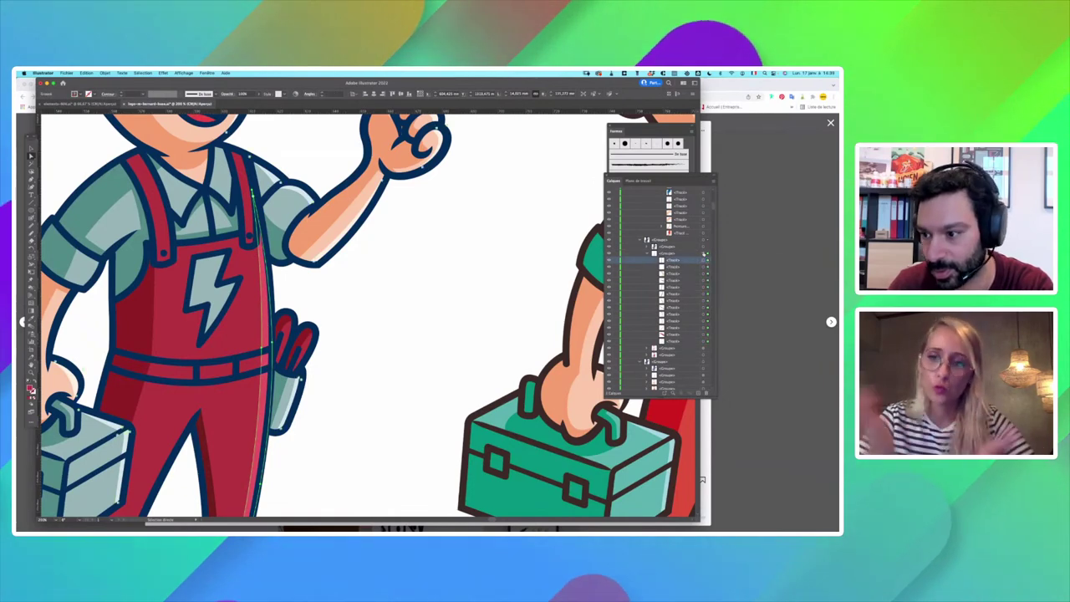
left_click(708, 261)
left_click(374, 313)
Step: Select the highlight strip and the darker shadow shape of the red overalls in turn to inspect them as separate paths
scroll(374, 313, "left", 5)
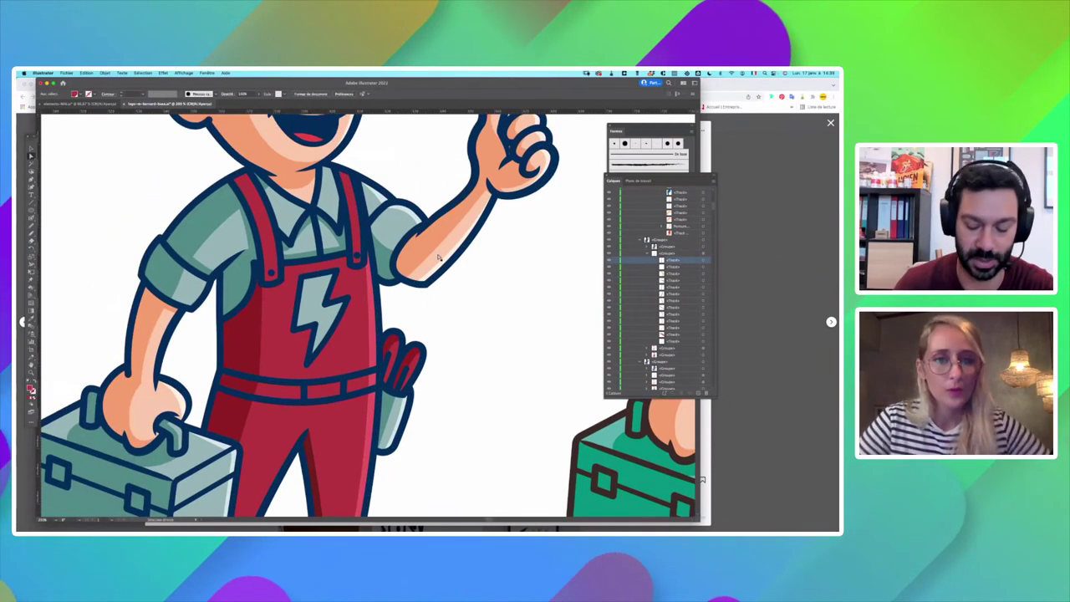
key("super+minus")
key("super+plus")
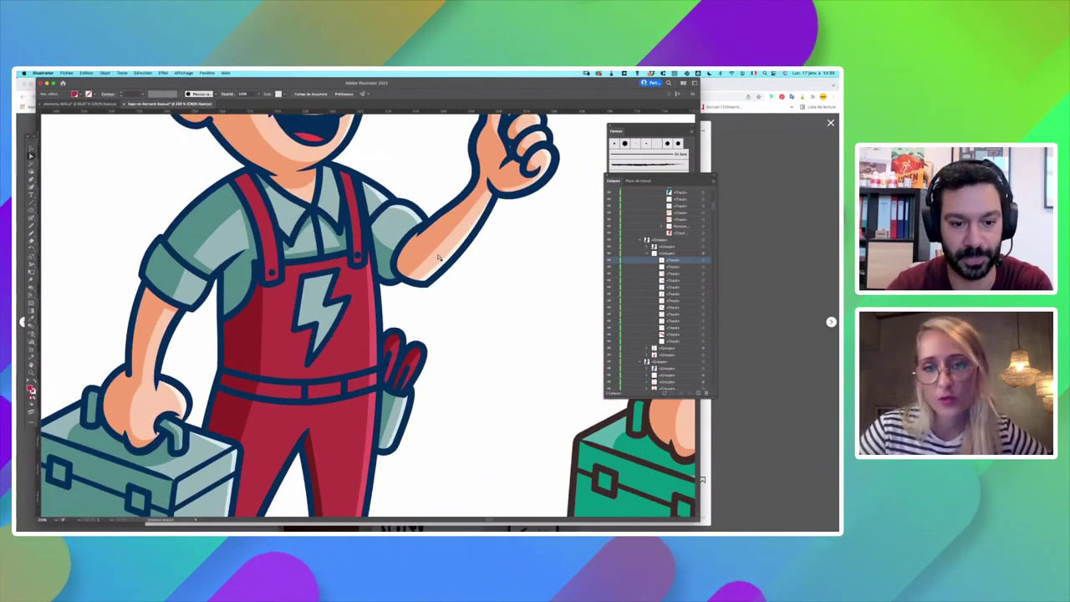
left_click(378, 337)
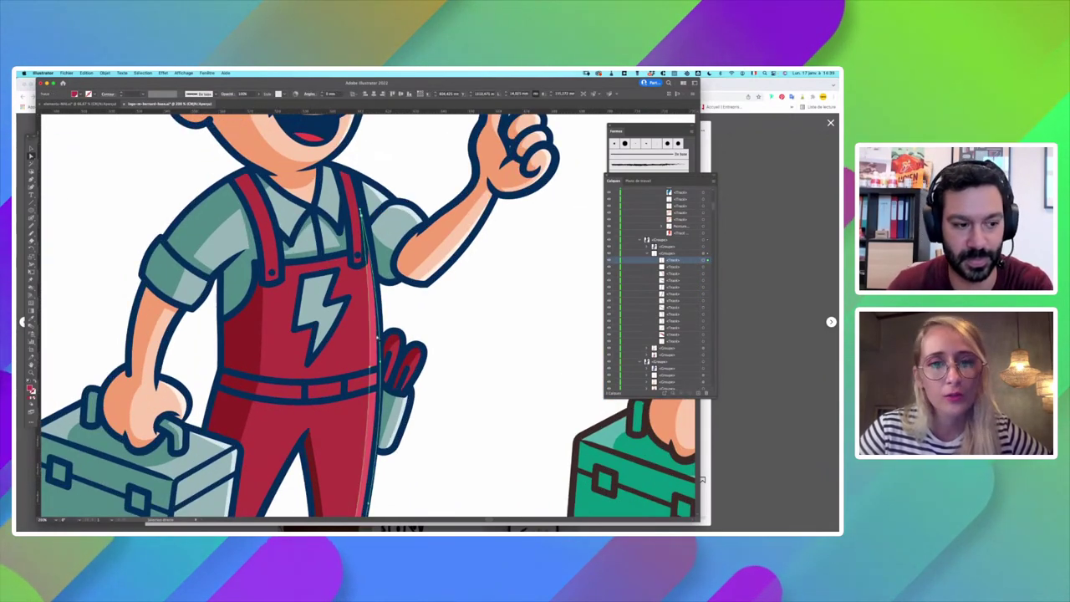
left_click(250, 352)
Step: Select all matching red fills of the third upper mascot's cap, overalls and tools with the Magic Wand
left_click(31, 150)
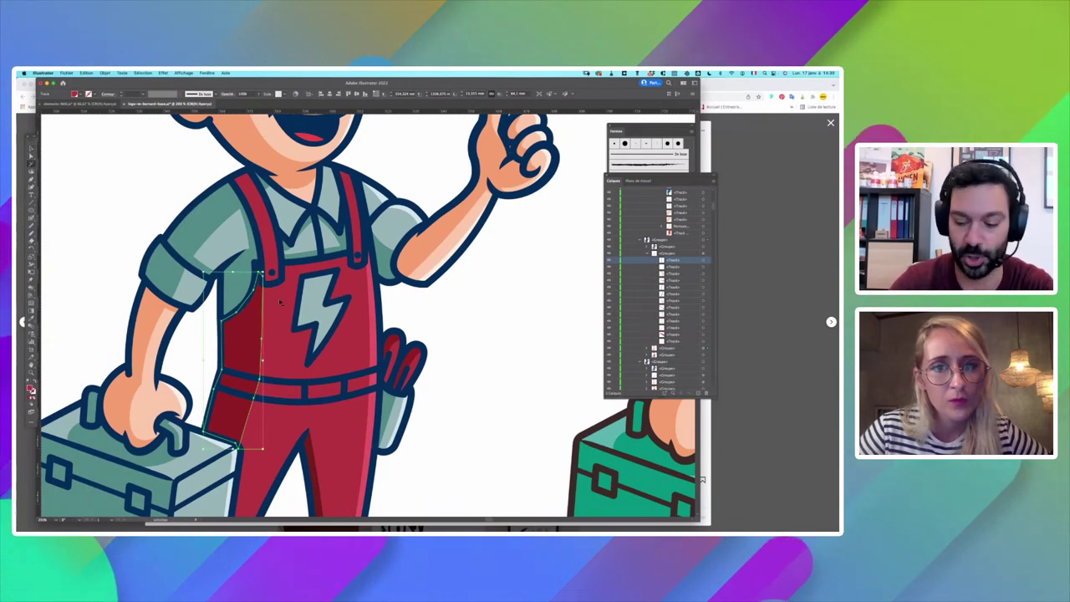
key("super+minus")
key("super+minus")
left_click(389, 309)
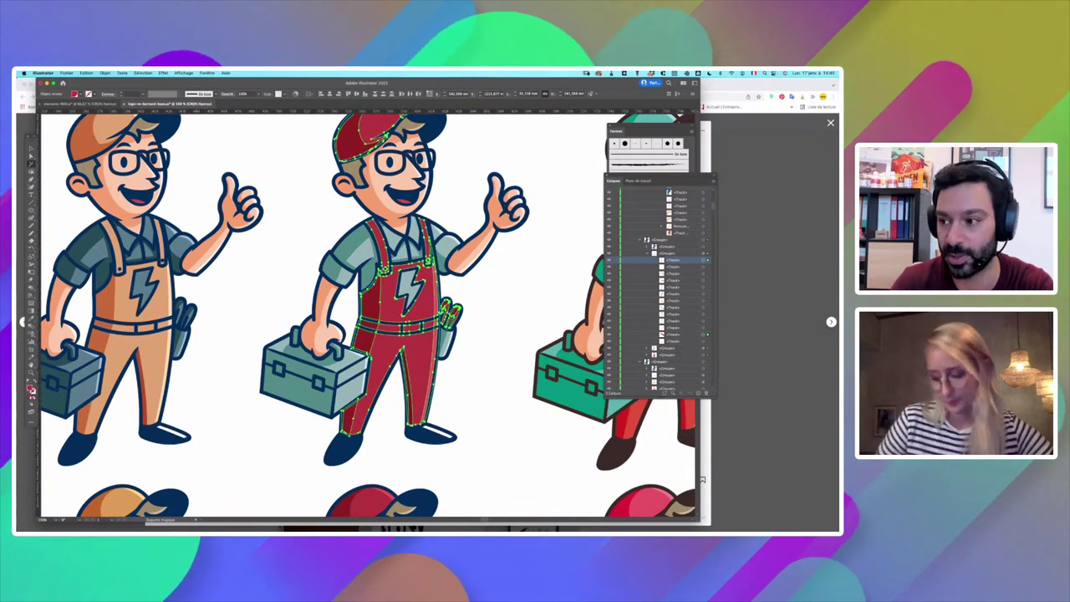
Step: Try grey-green, golden yellow and orange-red as alternative colours for the mascot's red cap and overalls
key("super+z")
left_click(465, 291)
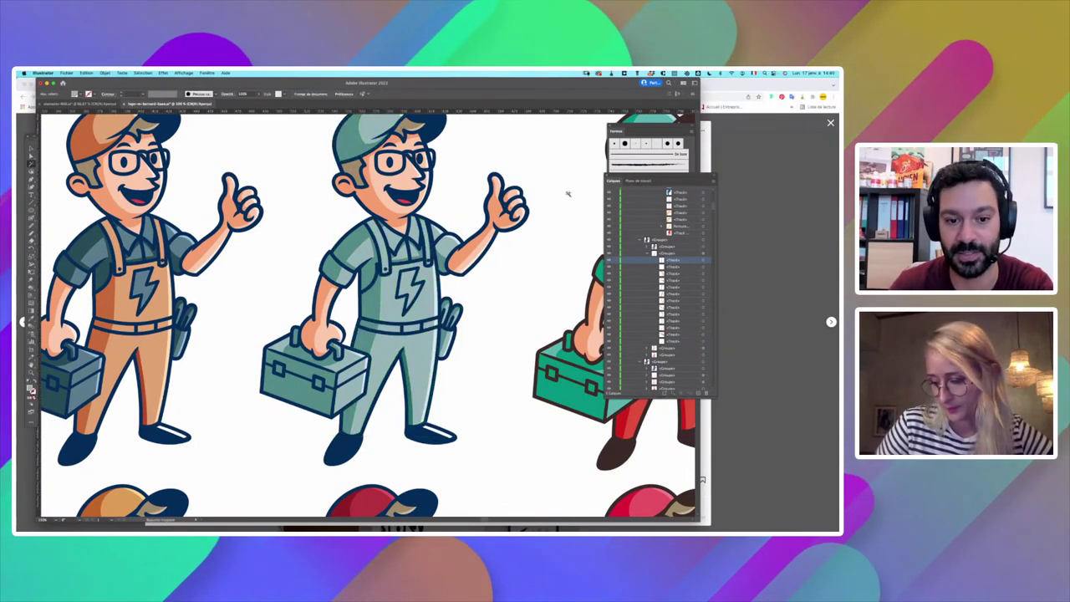
key("super+shift+z")
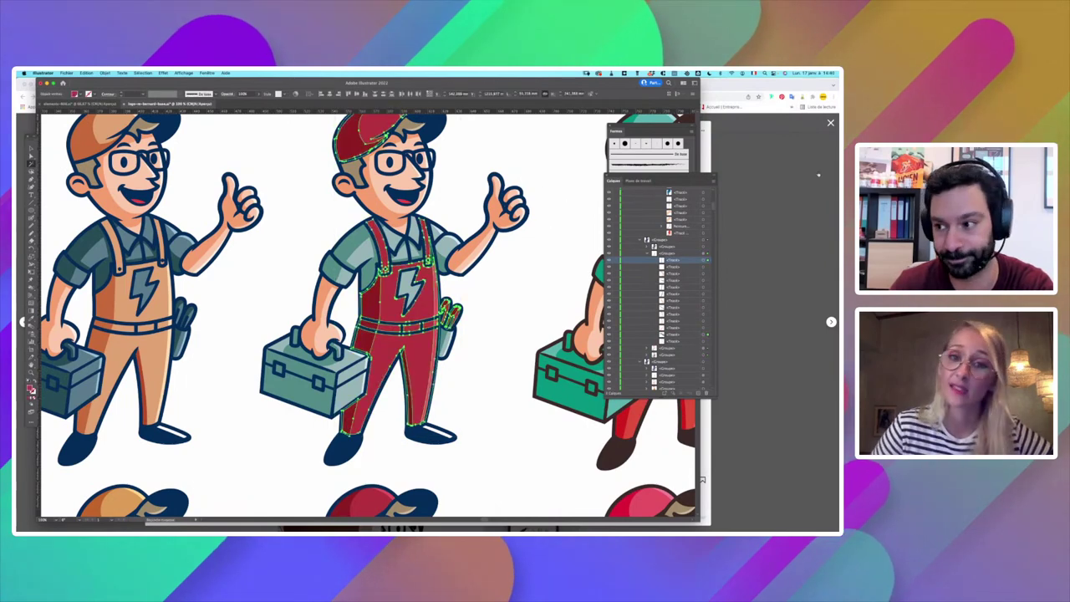
key("super+shift+z")
left_click(470, 296)
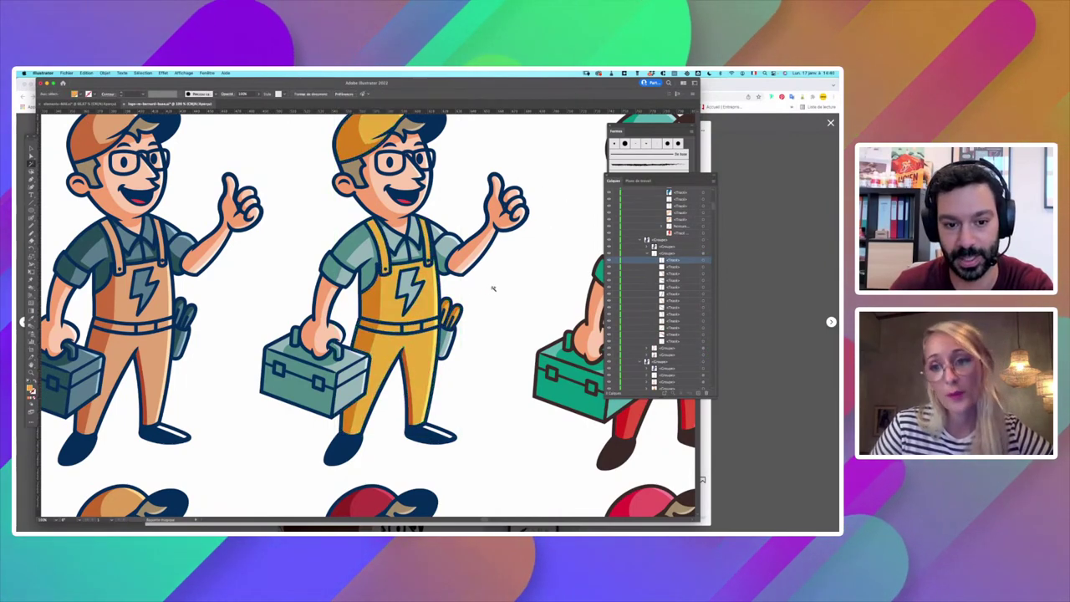
key("super+shift+z")
key("super+shift+z")
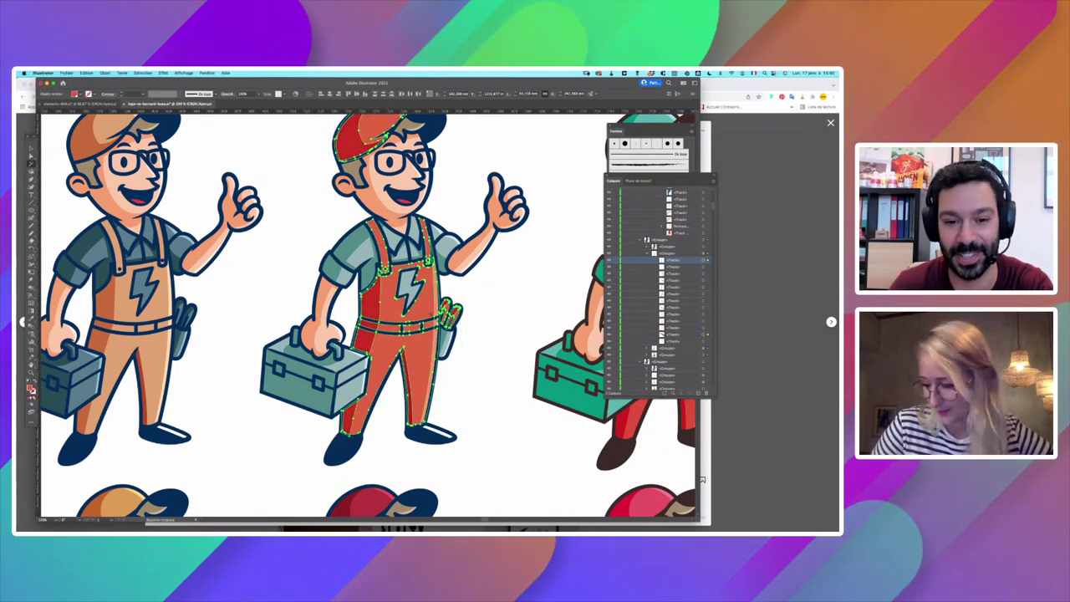
left_click(506, 296)
scroll(481, 276, "right", 3)
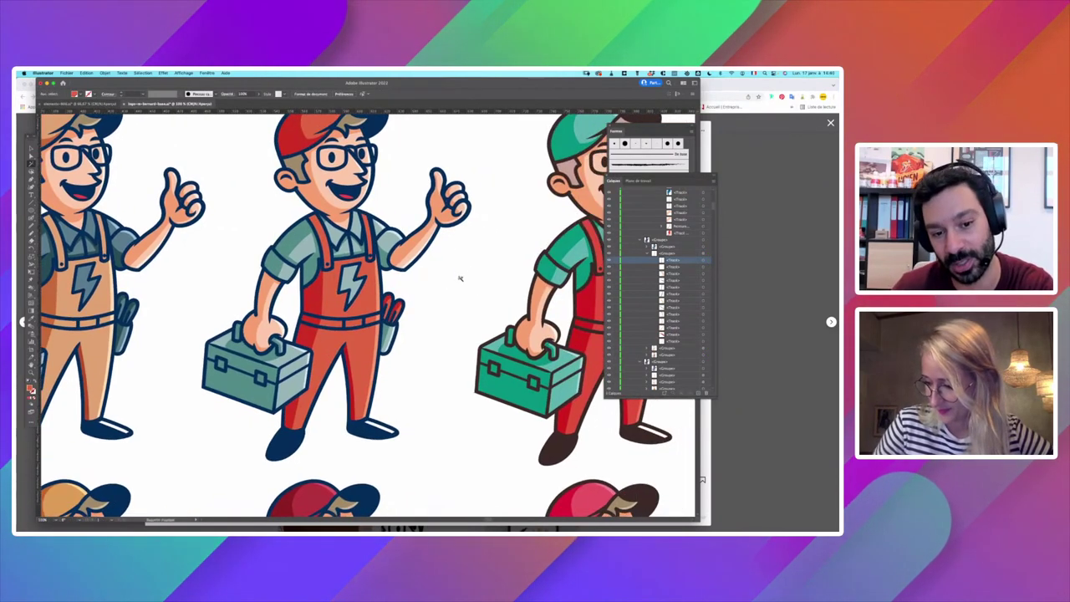
Step: Try a pale yellow on the cap and overalls, restore the dark red and clear the selection
key("super+z")
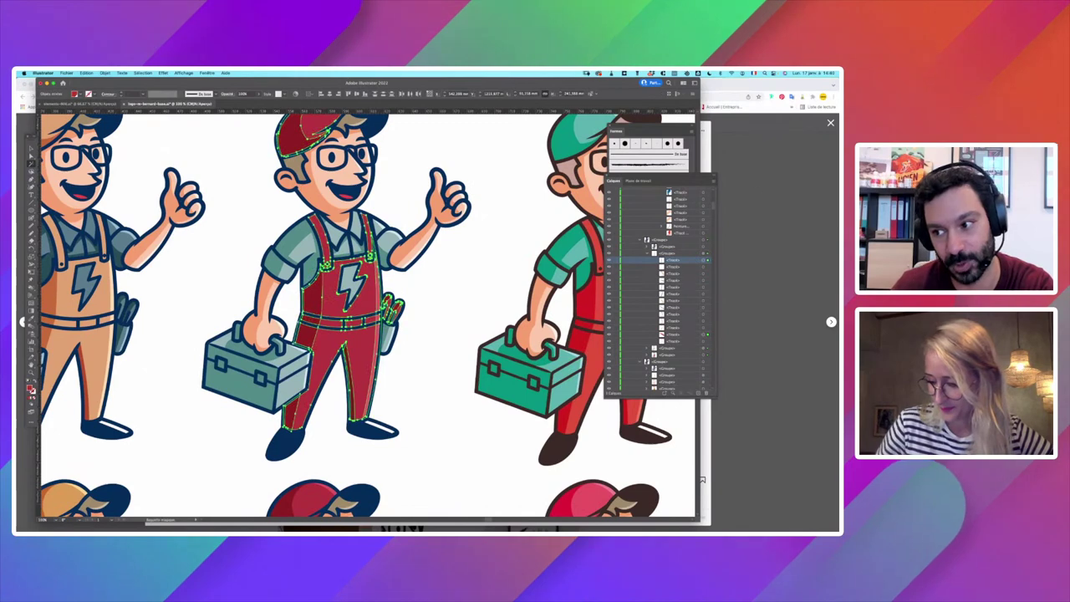
key("super+z")
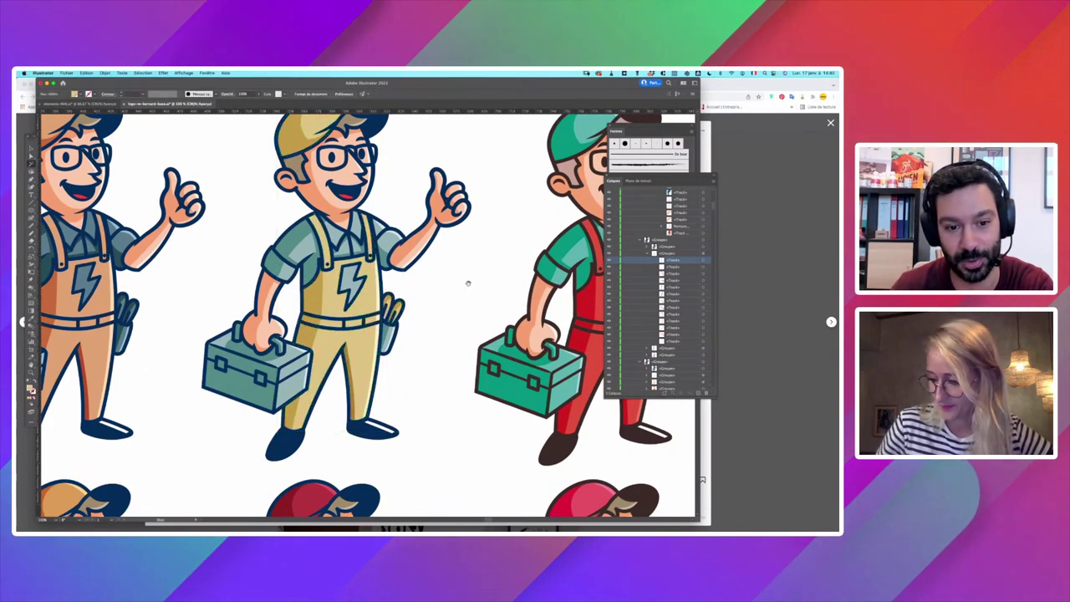
scroll(464, 315, "left", 2)
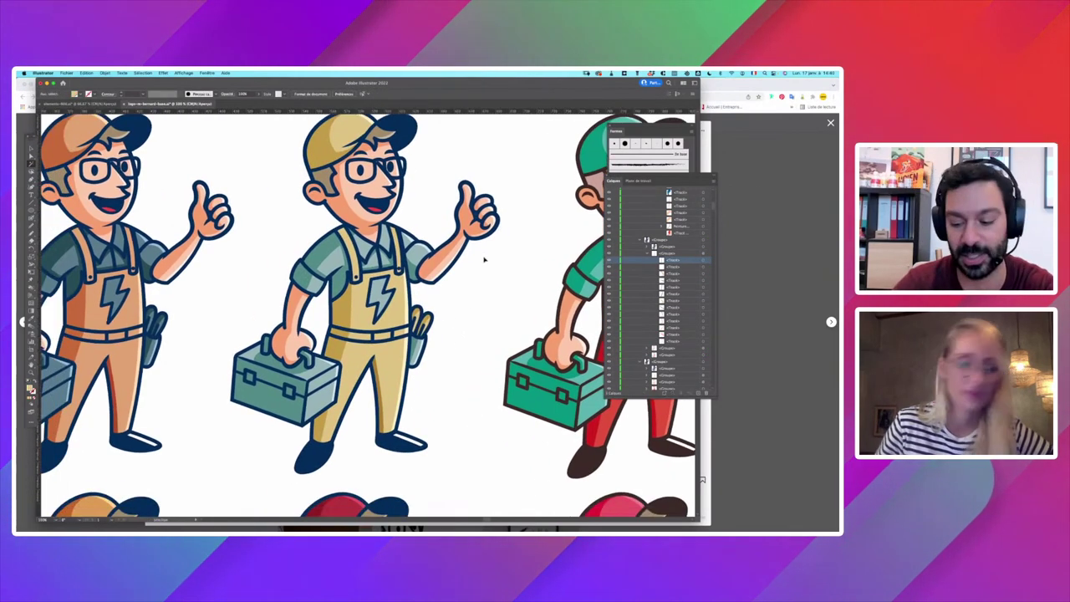
key("super+minus")
key("super+shift+z")
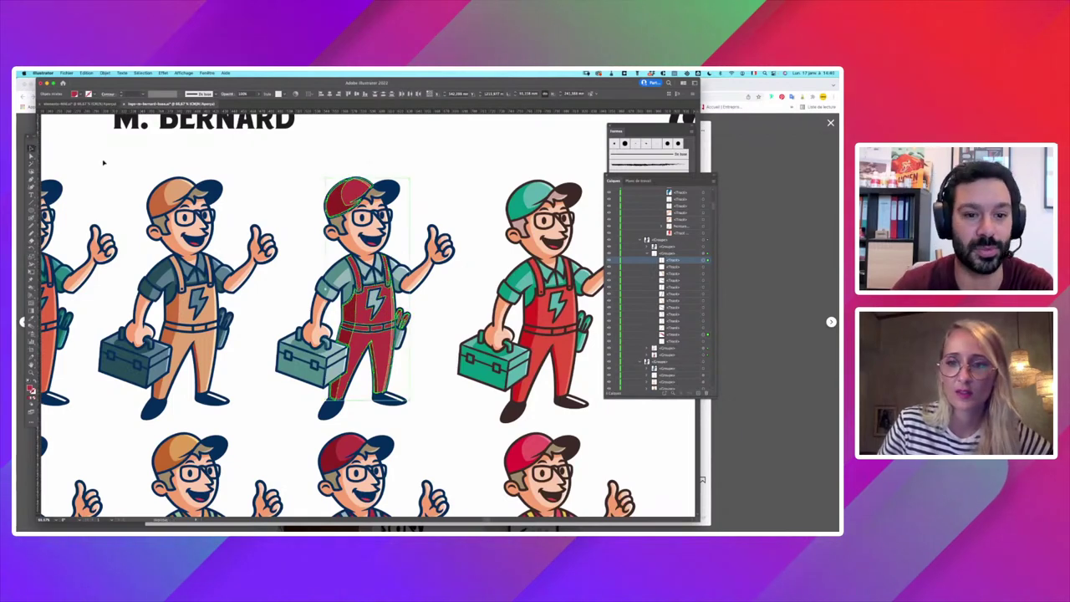
left_click(489, 242)
Step: Review the two rows of coloured mascot variants and the logo wordmark trials above them
scroll(482, 204, "right", 4)
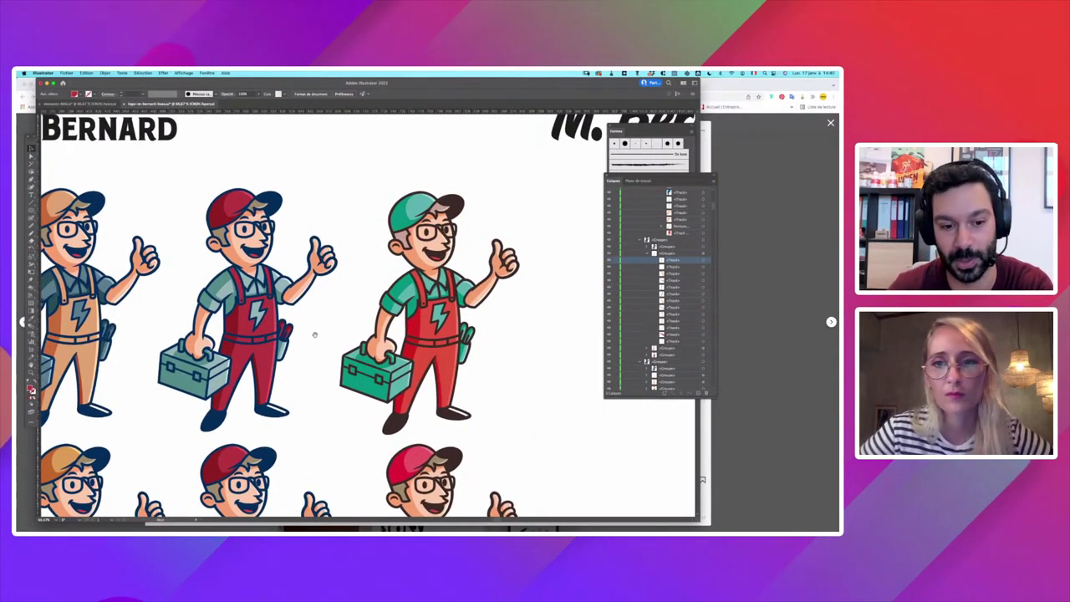
scroll(430, 270, "left", 3)
scroll(430, 270, "down", 2)
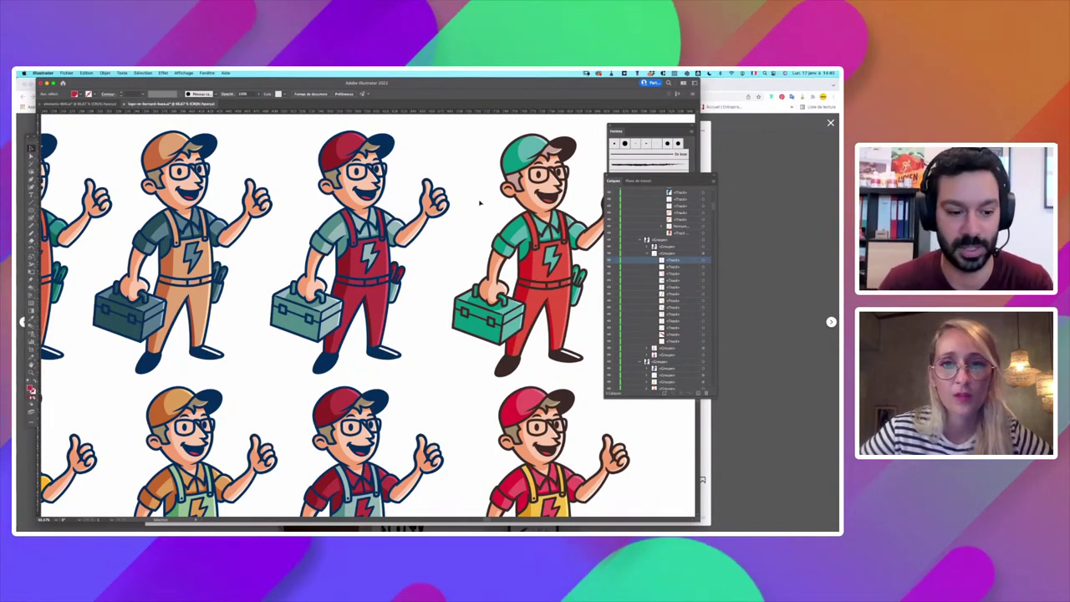
key("super+minus")
key("super+minus")
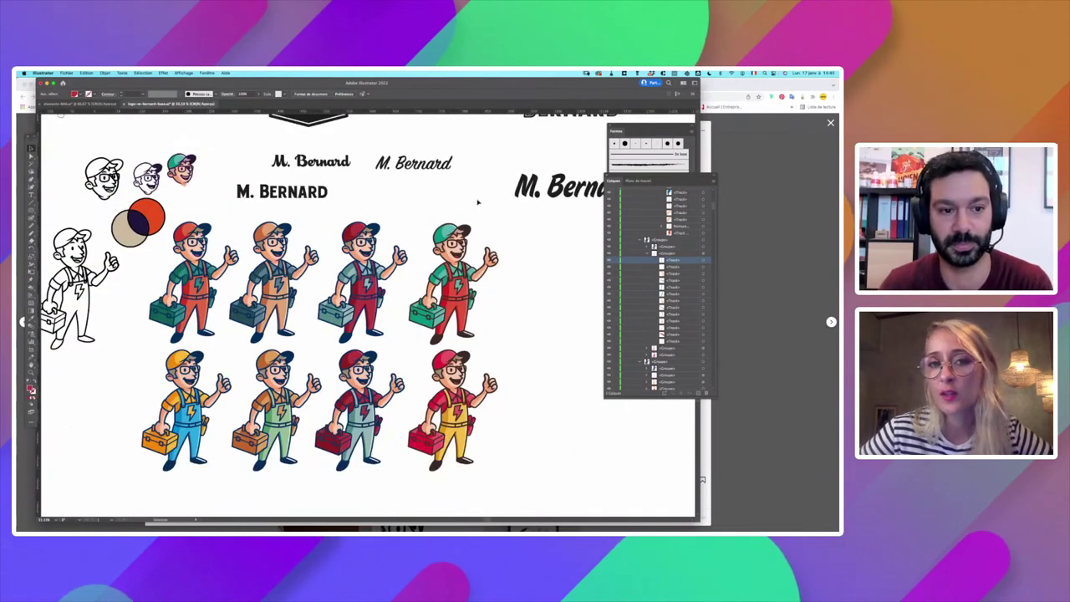
scroll(468, 204, "up", 3)
scroll(468, 204, "right", 1)
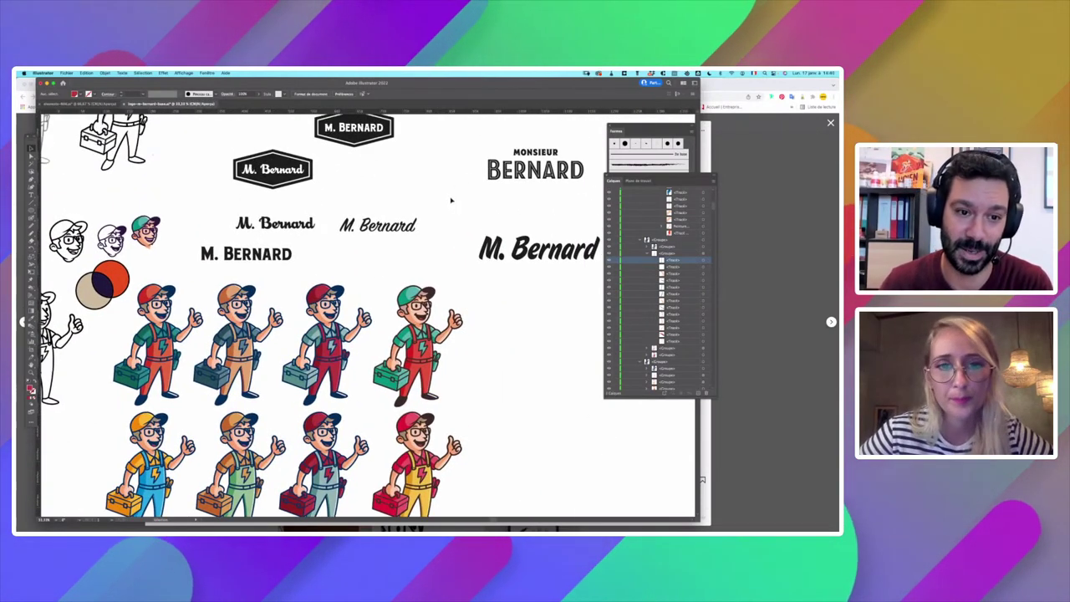
scroll(463, 179, "up", 6)
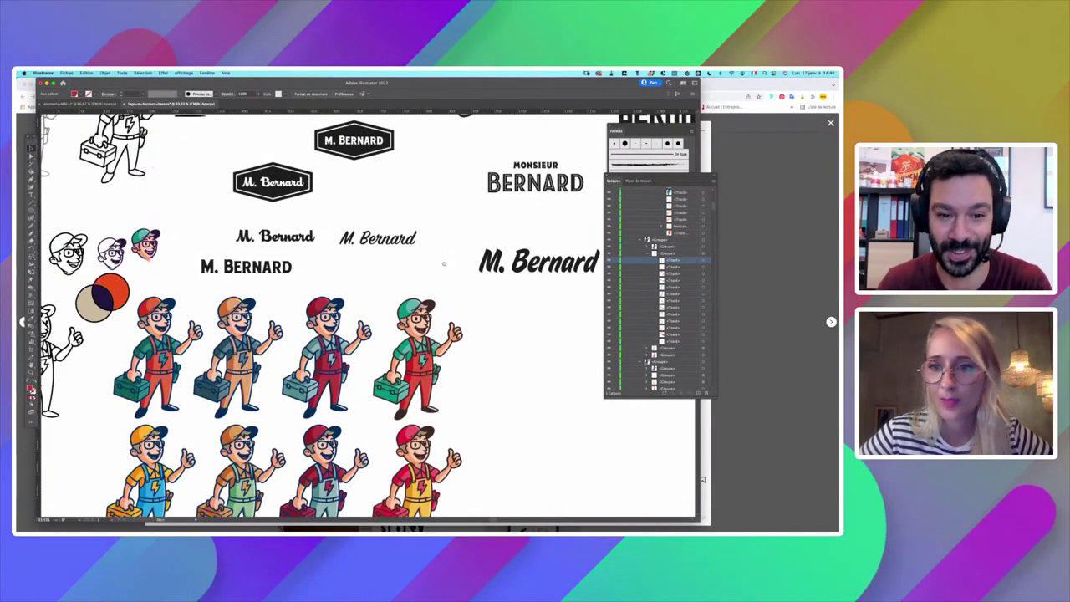
scroll(460, 217, "right", 4)
scroll(452, 253, "up", 2)
scroll(452, 252, "right", 1)
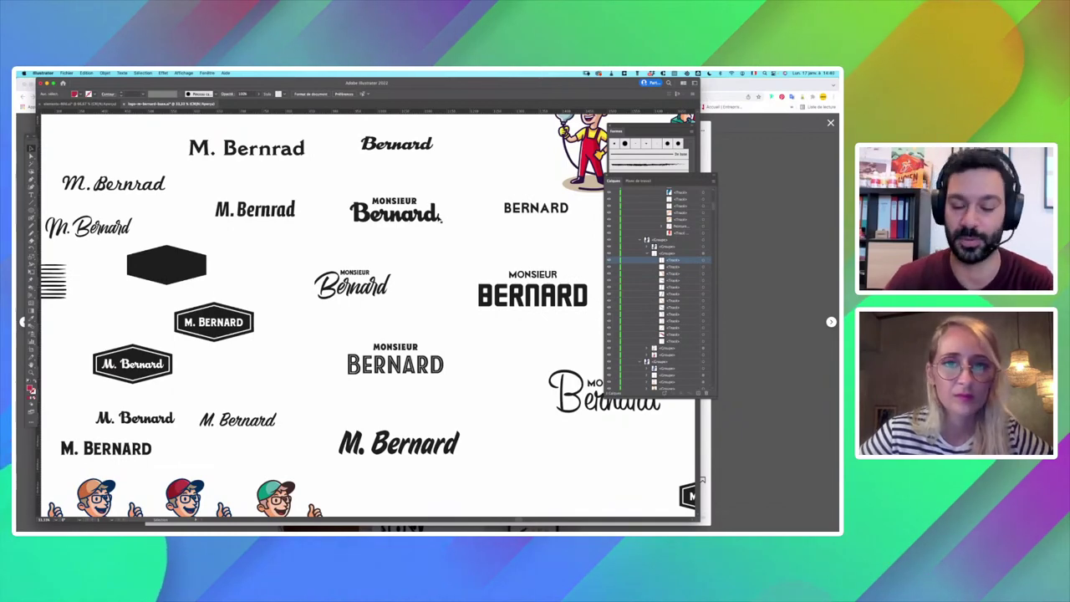
Step: Review the black wordmark and hexagonal badge trials together with the plug-carrying mascots in blue and red overalls
key("super+minus")
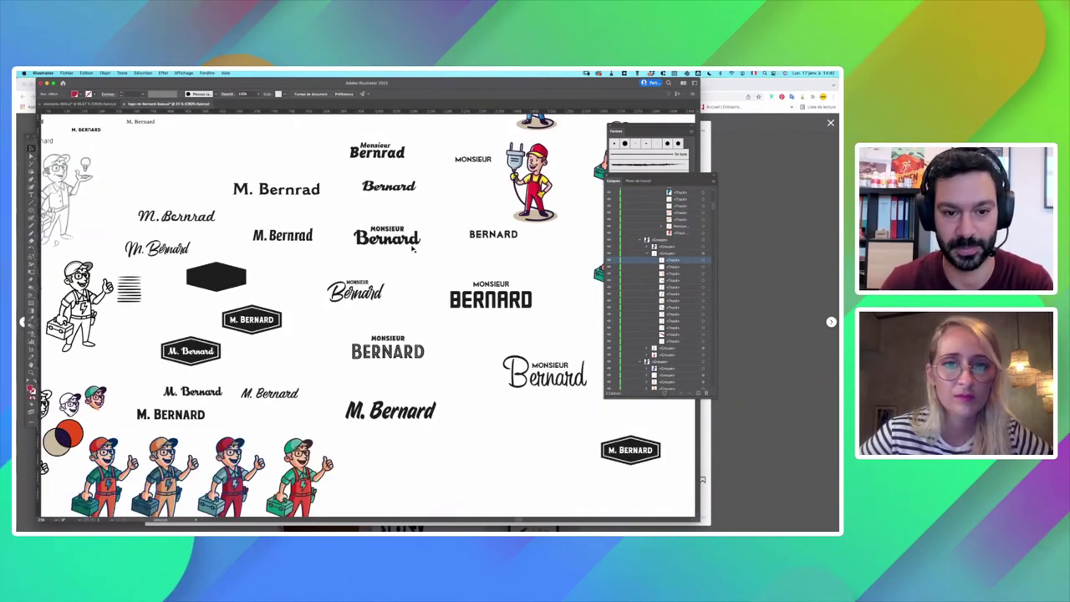
left_click_drag(510, 208, 431, 221)
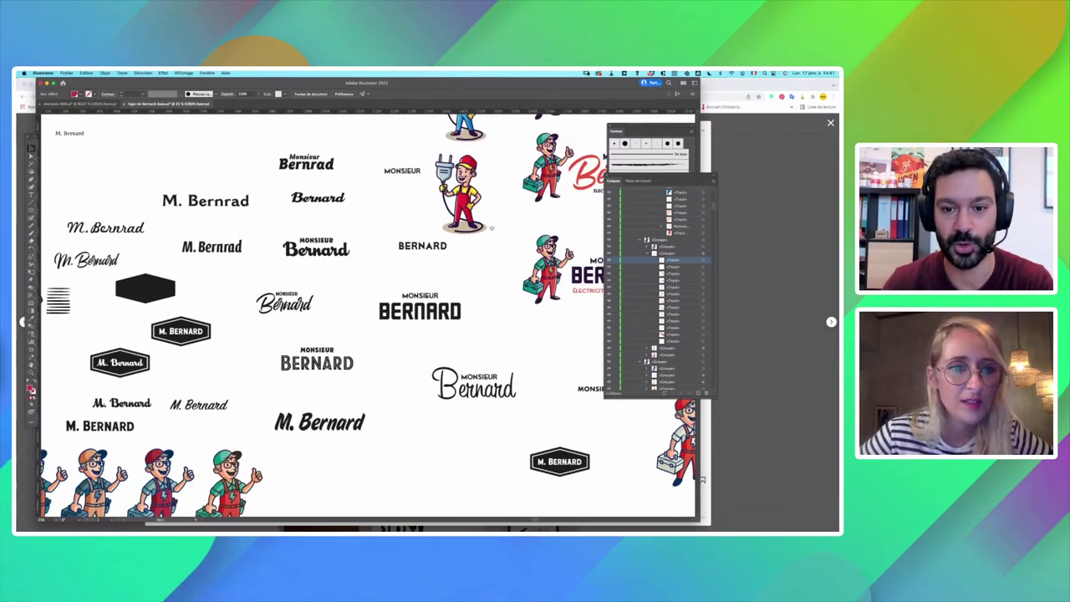
left_click_drag(541, 222, 415, 357)
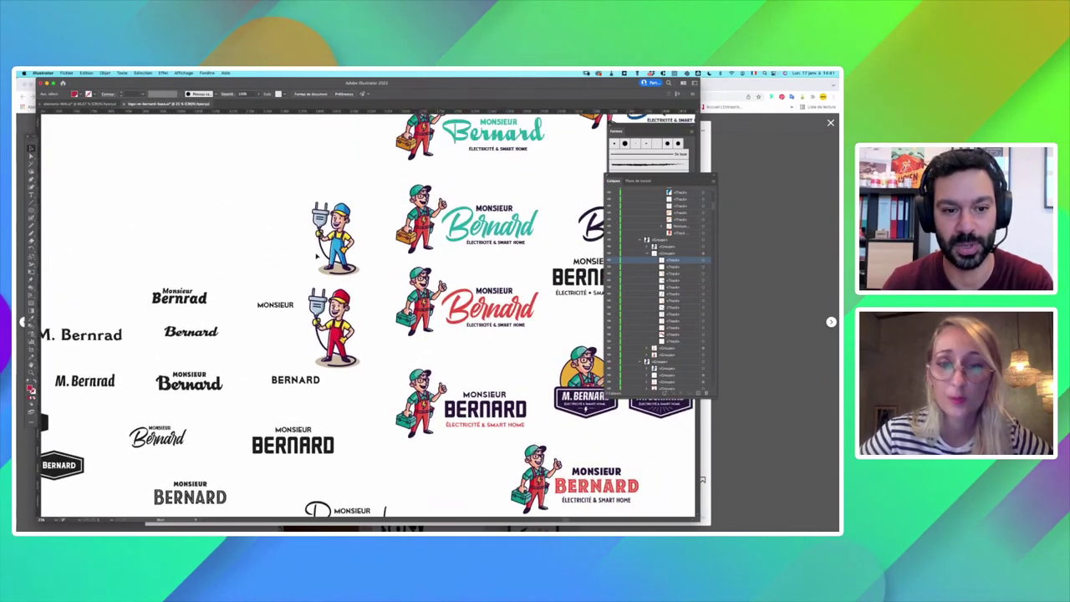
left_click_drag(358, 299, 384, 318)
left_click(385, 317)
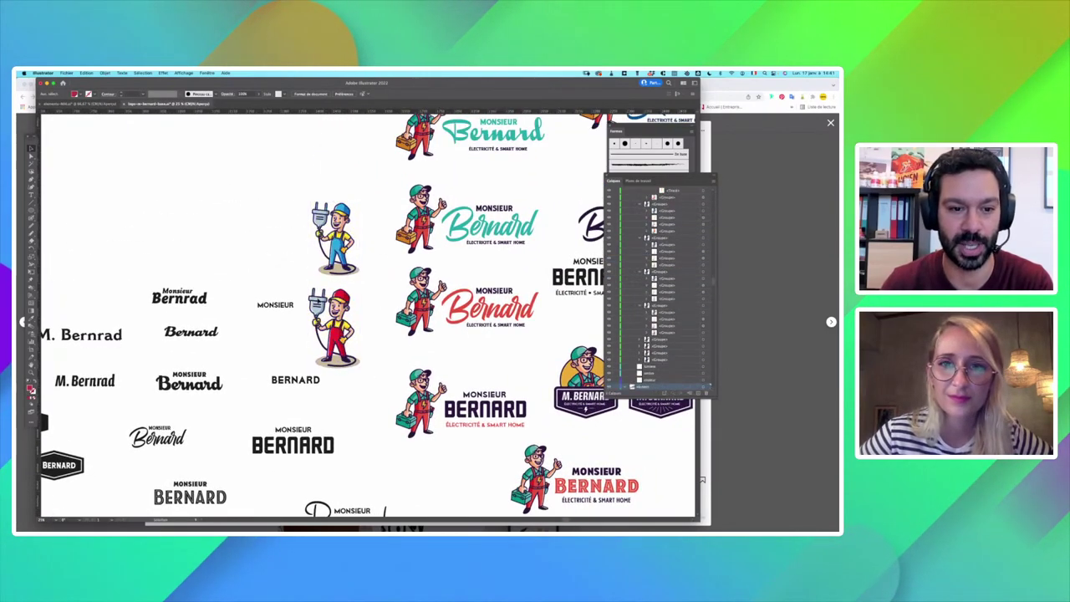
left_click_drag(257, 308, 410, 260)
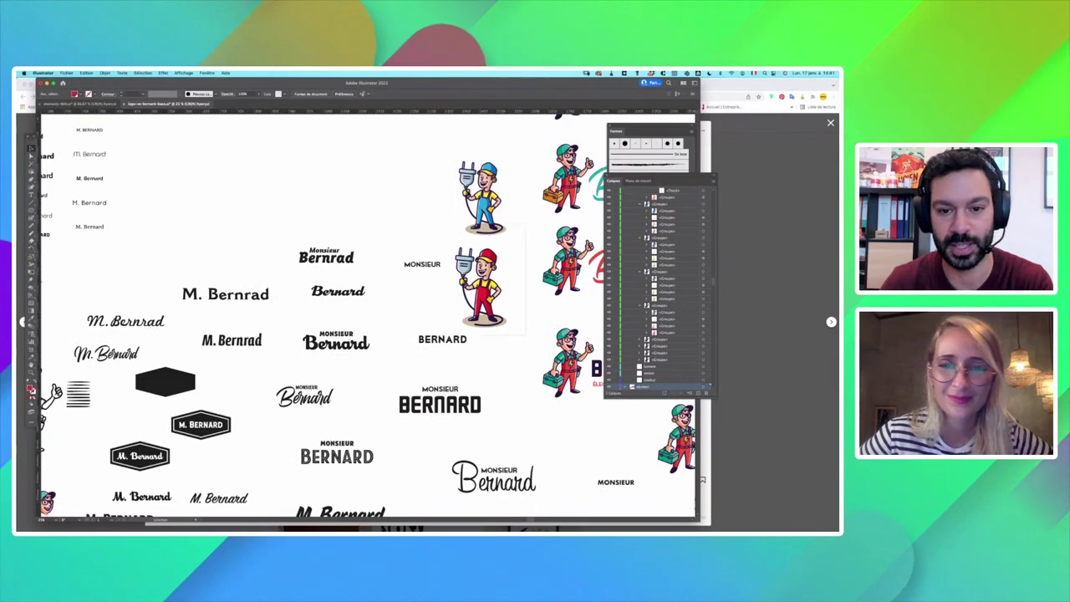
scroll(409, 351, "down", 5)
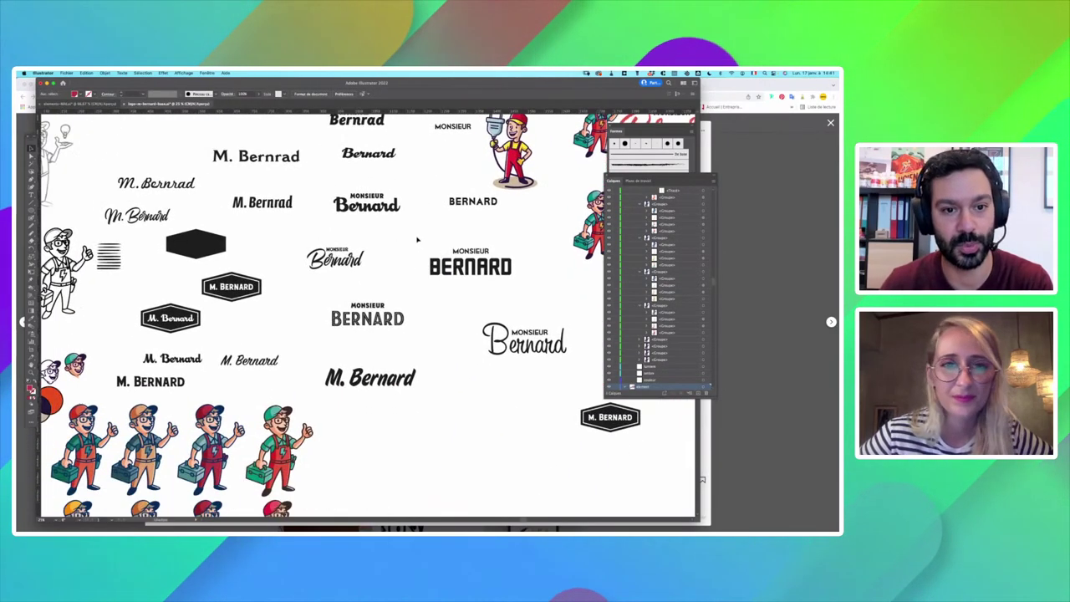
scroll(516, 250, "right", 10)
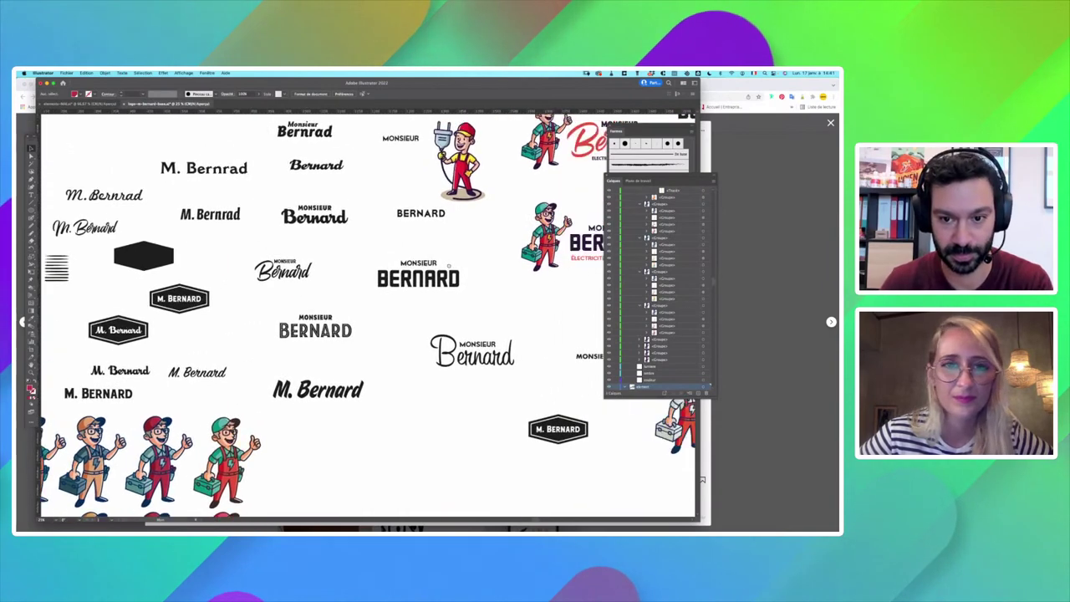
scroll(515, 283, "down", 5)
scroll(514, 282, "right", 2)
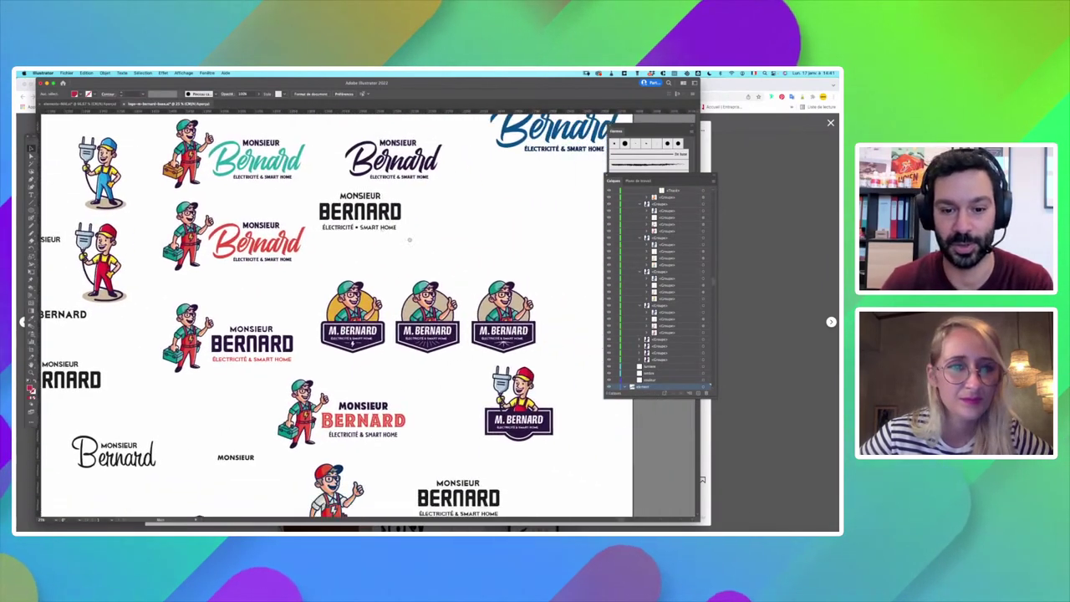
Step: Compare the M. Bernard badge logos with the combinations of green-capped mascot and Monsieur Bernard wordmark
scroll(488, 264, "up", 3)
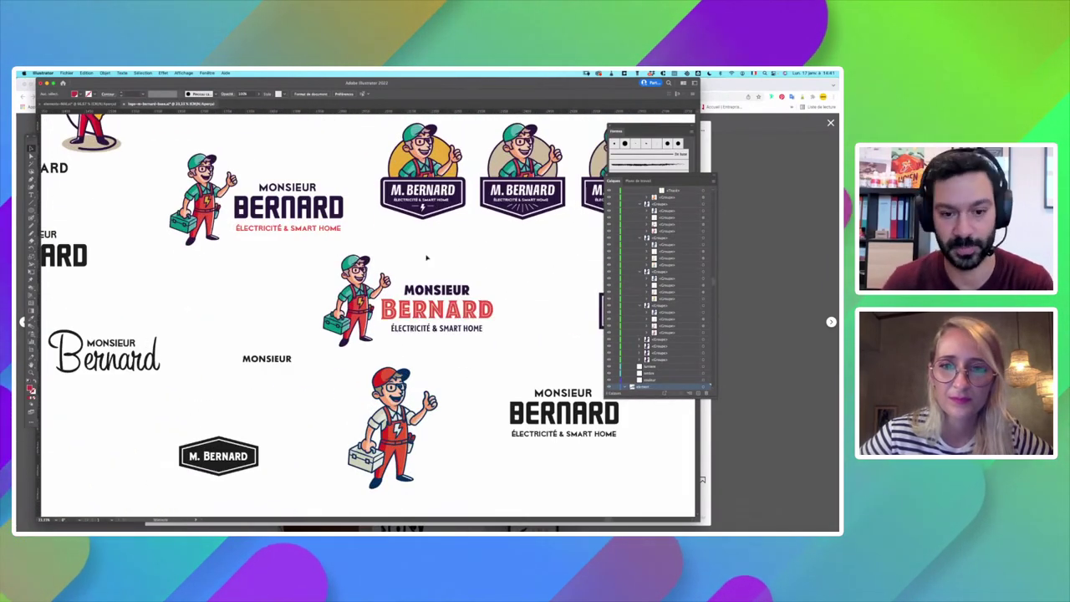
scroll(416, 231, "up", 2)
scroll(415, 232, "right", 2)
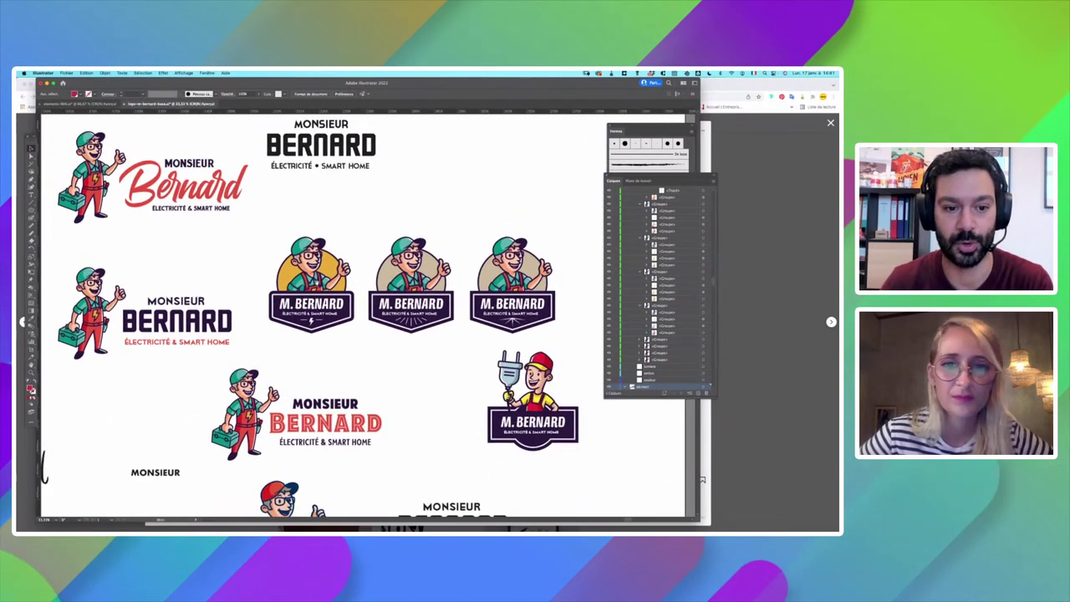
scroll(210, 362, "left", 5)
scroll(209, 362, "down", 1)
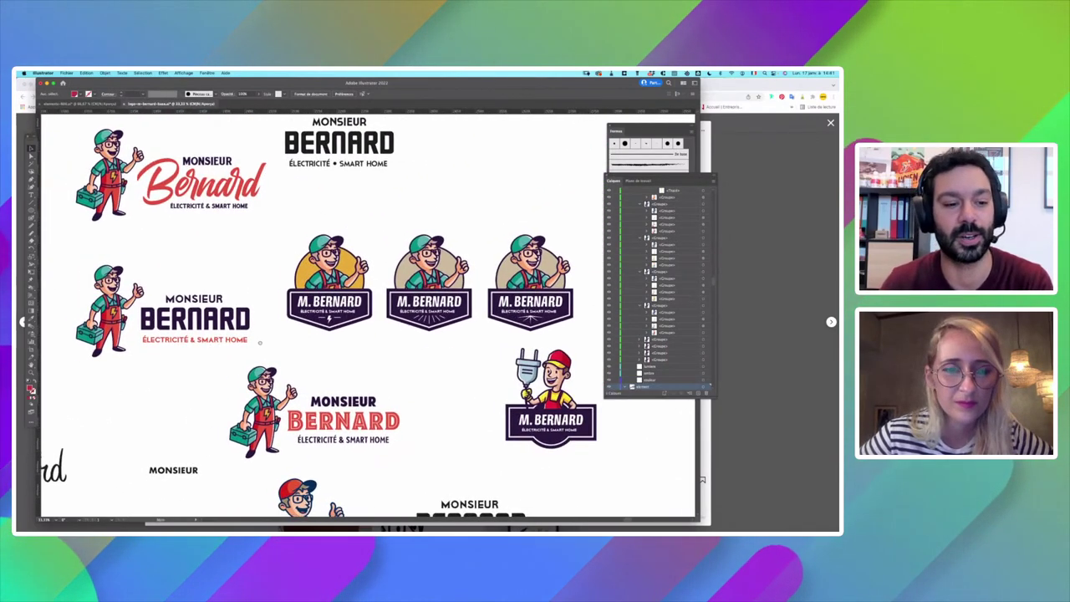
scroll(365, 312, "up", 2)
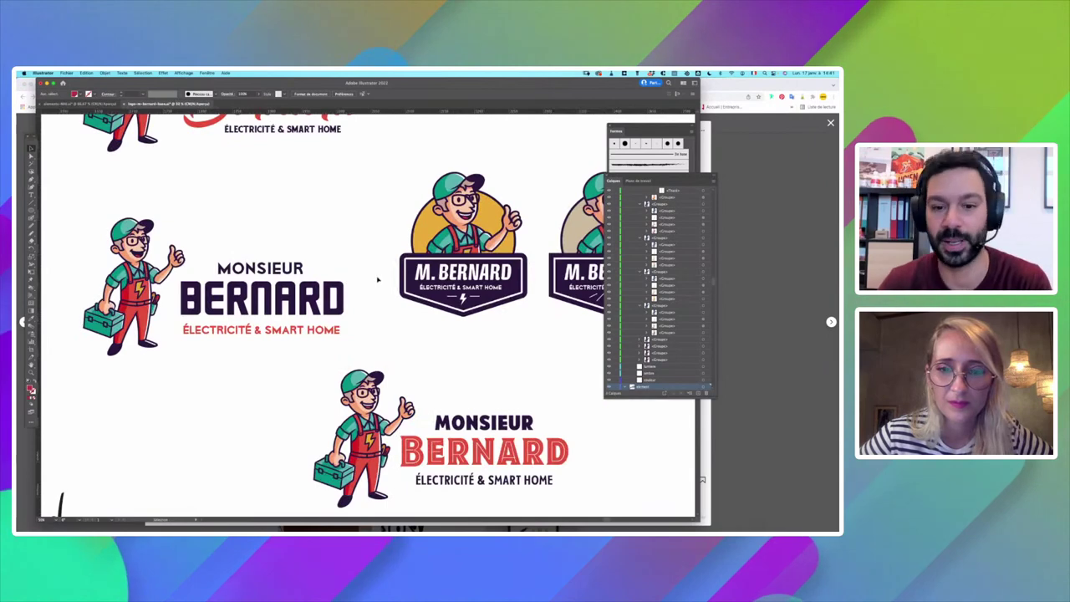
scroll(503, 290, "right", 4)
scroll(333, 309, "left", 7)
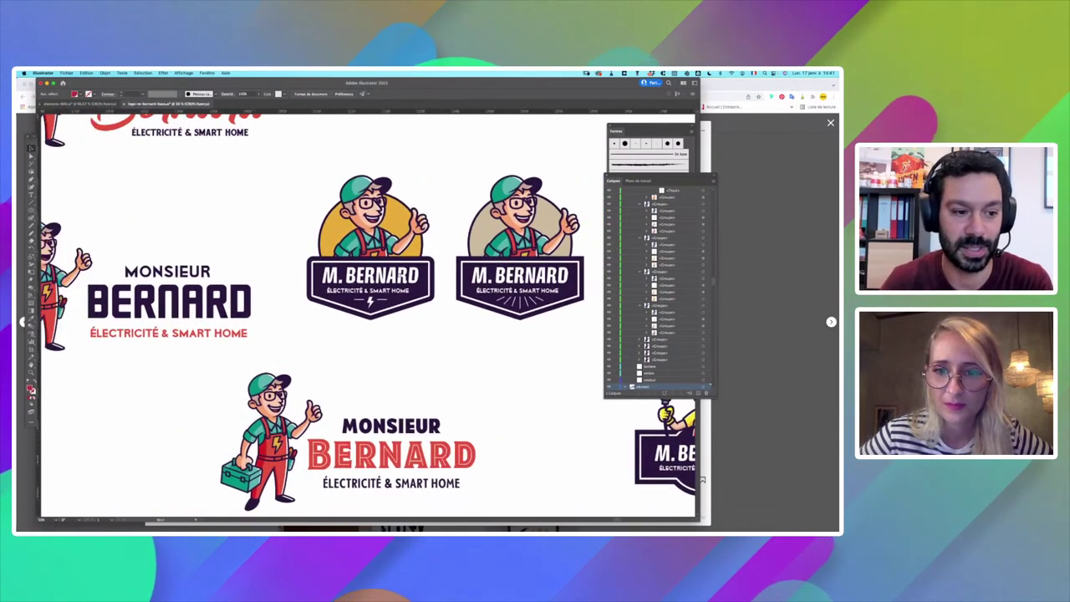
scroll(292, 330, "up", 2)
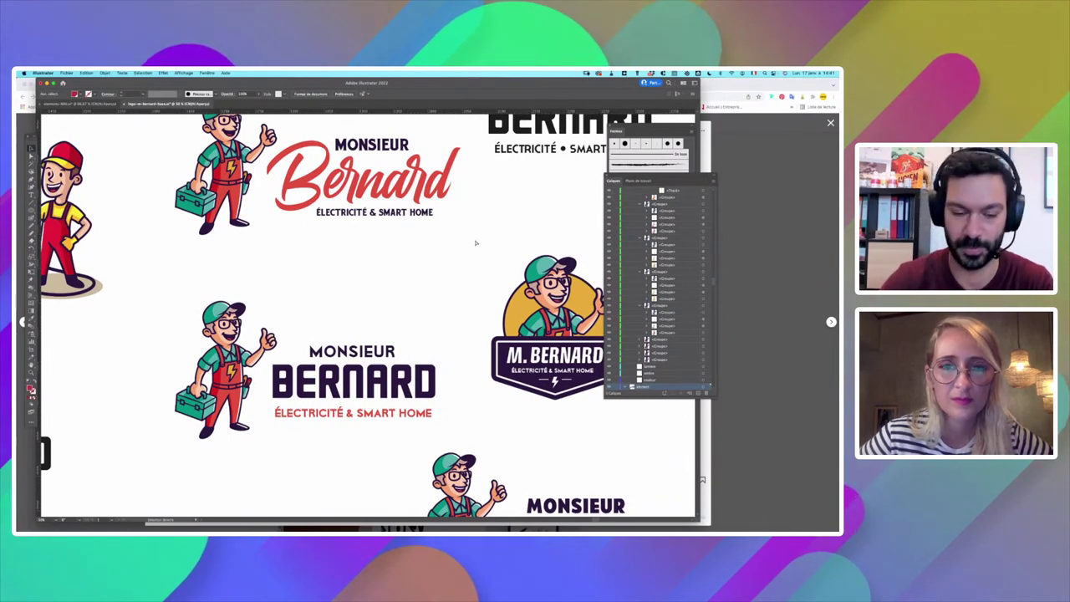
Step: Examine up close the Monsieur Bernard logo pairing the blue-capped mascot with the blue script wordmark
scroll(475, 243, "down", 5)
scroll(423, 234, "up", 2)
scroll(422, 233, "up", 5)
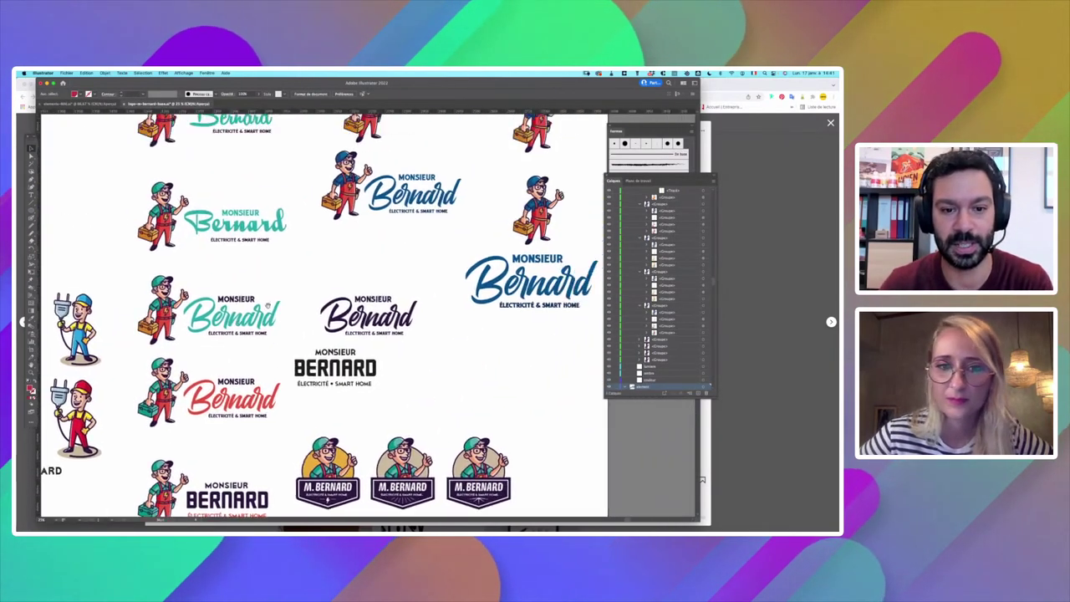
scroll(459, 281, "down", 3)
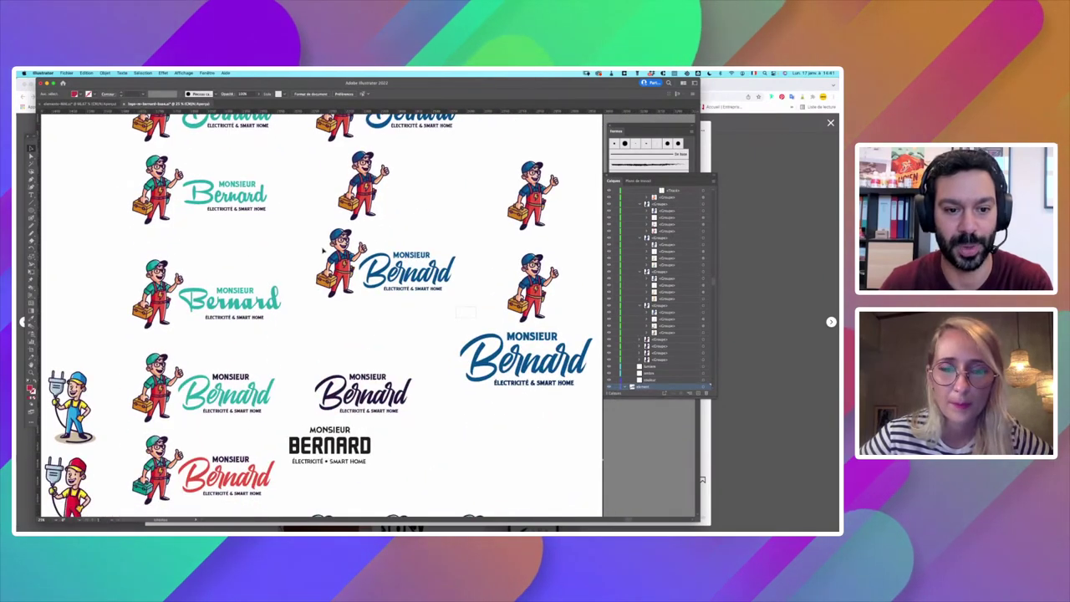
left_click(335, 259)
key("super+plus")
key("super+plus")
scroll(435, 251, "right", 4)
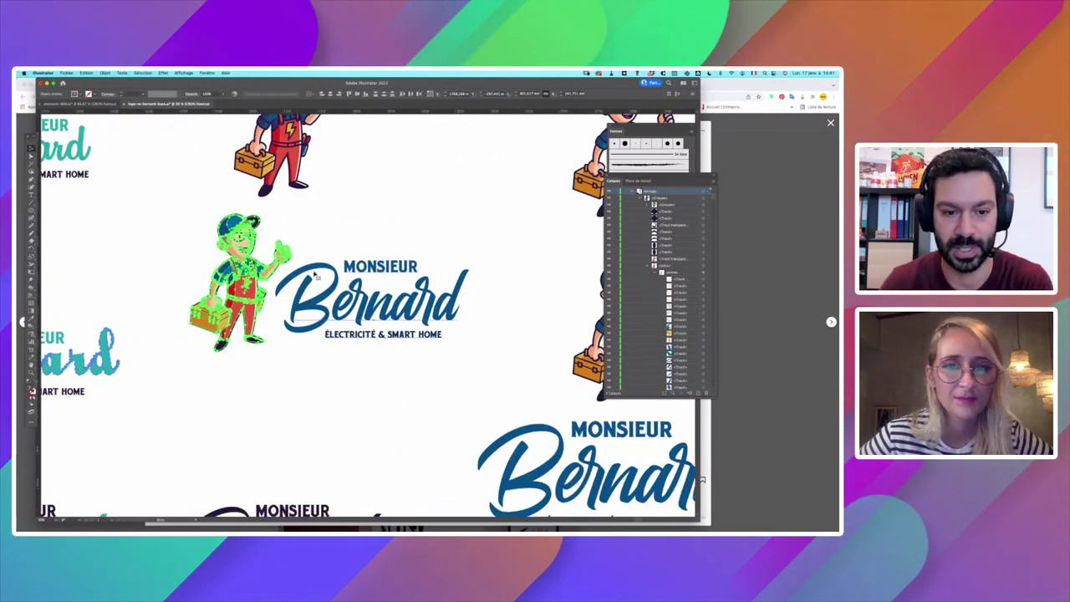
left_click(434, 219)
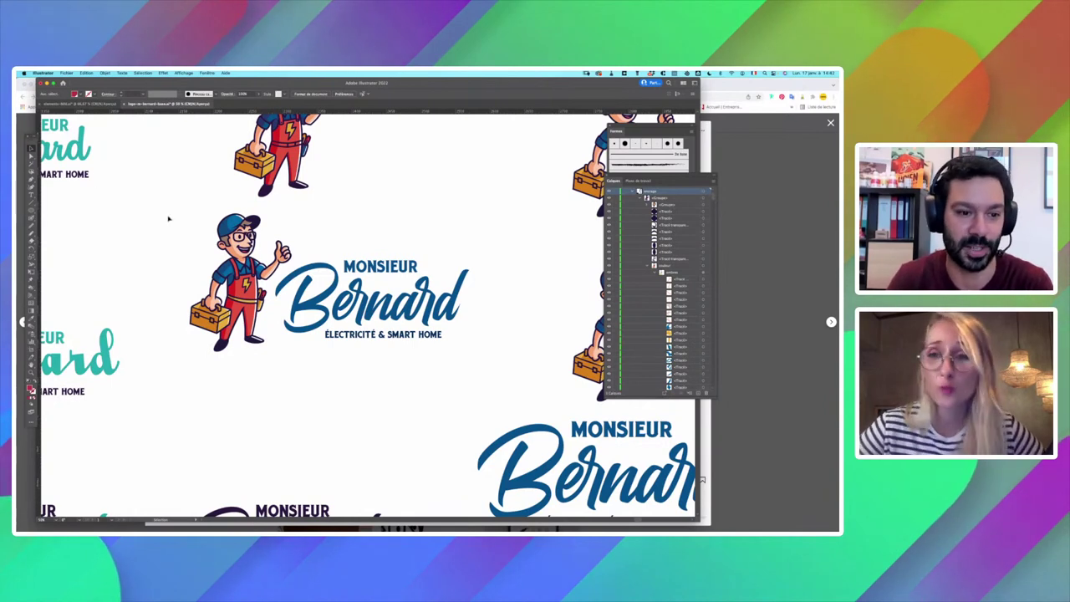
left_click_drag(162, 208, 479, 307)
left_click(513, 324)
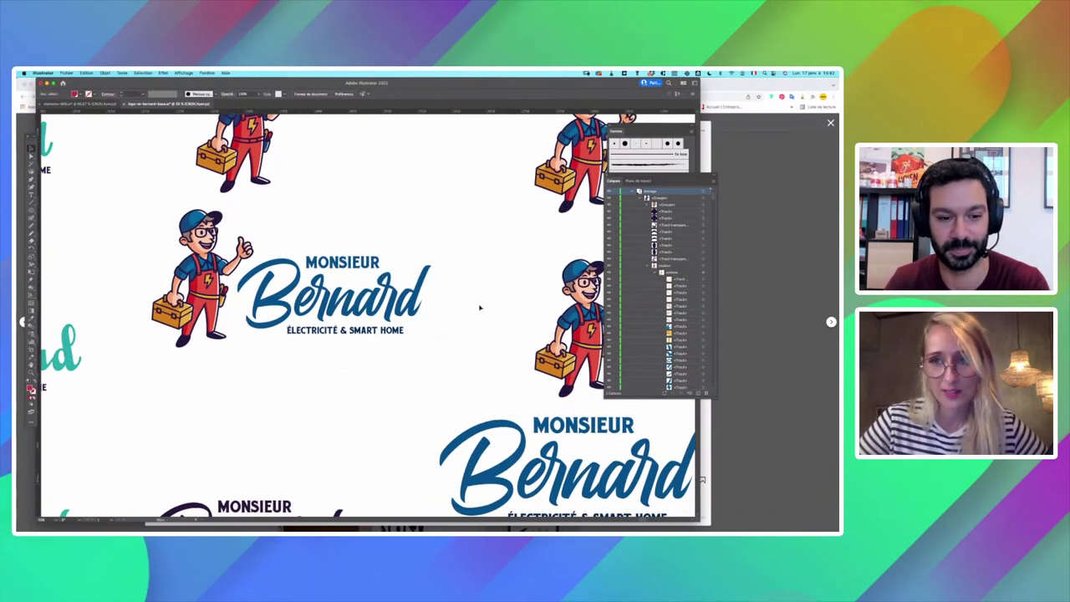
Step: Switch to Chrome and show the Instagram post on Monsieur Bernard's identity, advancing to its next image
key("super+Tab")
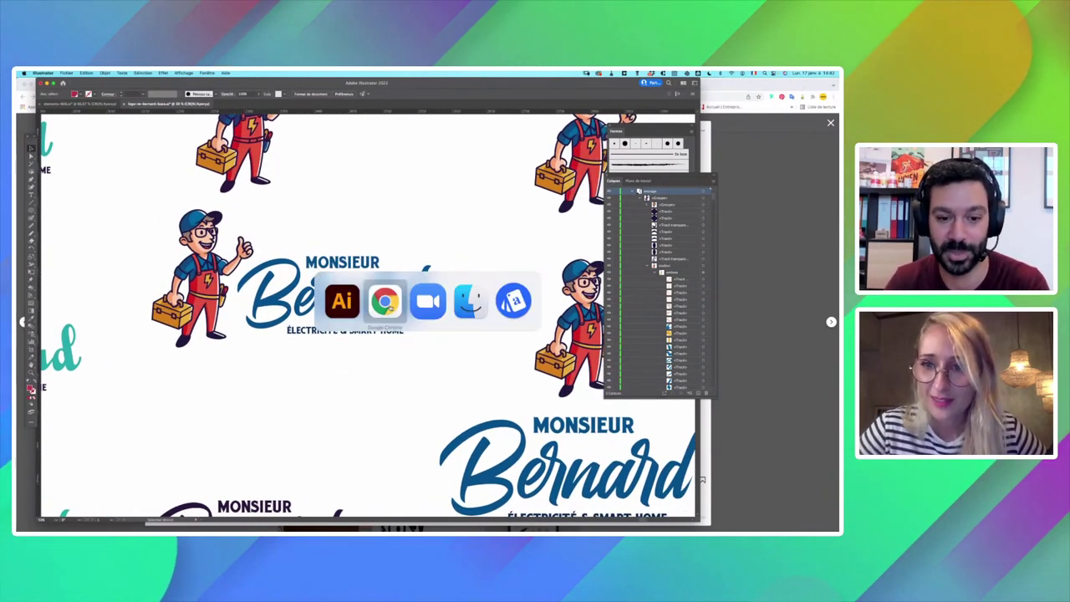
left_click(395, 310)
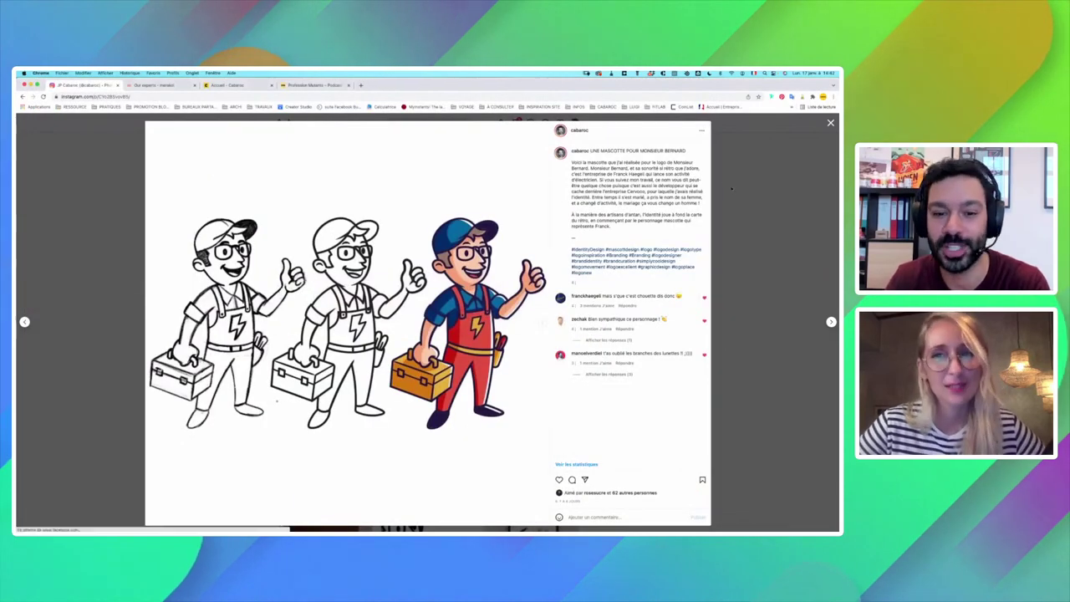
key("Escape")
left_click(501, 334)
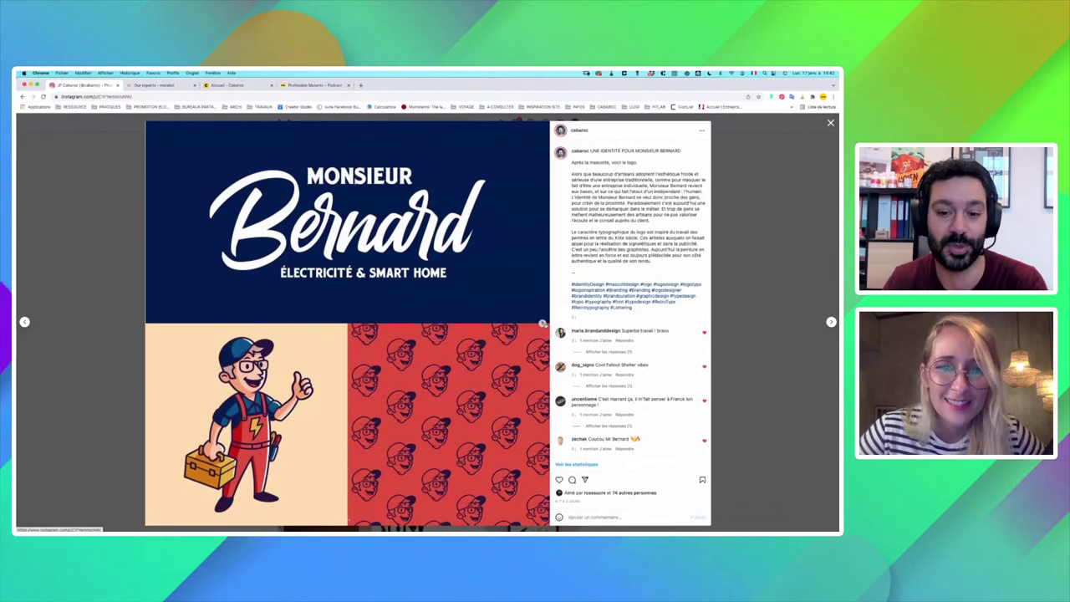
left_click(542, 324)
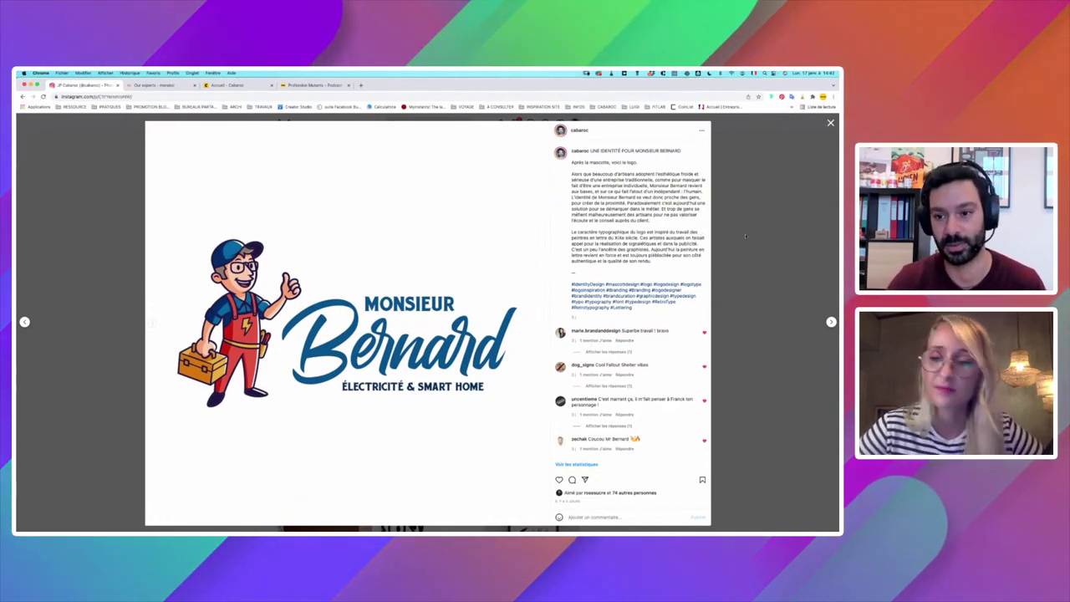
Step: Open the Instagram post on Monsieur Bernard's vehicle, go through its van mockup images and return to the first
left_click(739, 236)
left_click(446, 334)
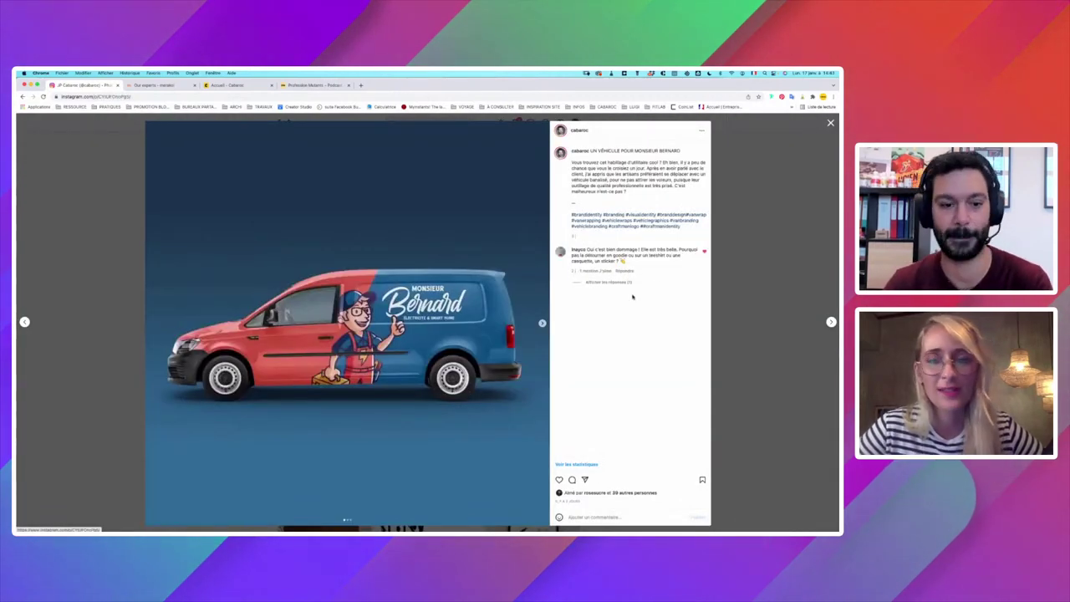
left_click(541, 323)
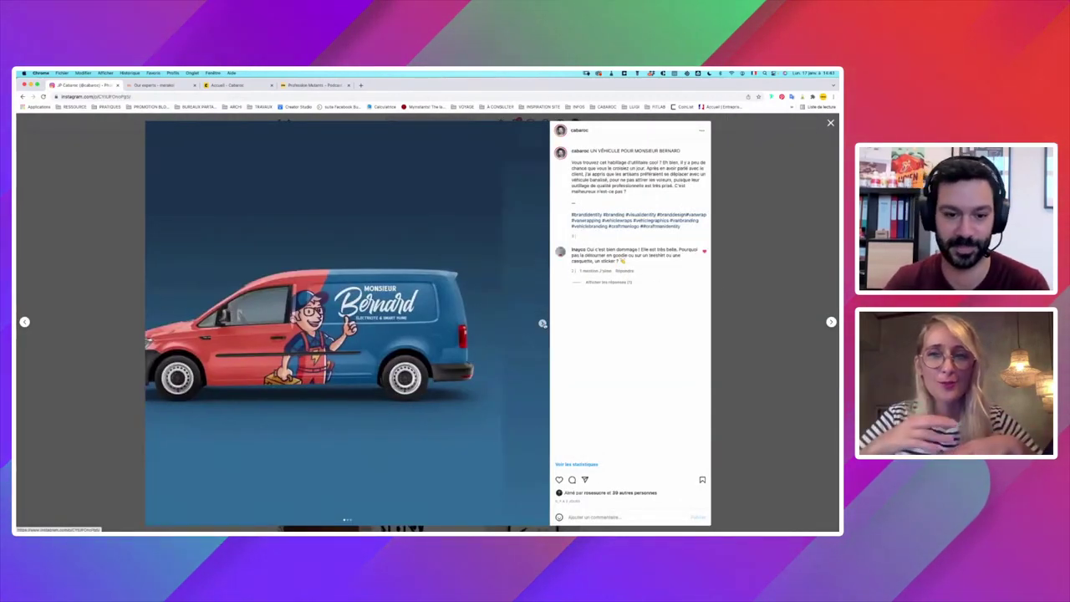
left_click(543, 324)
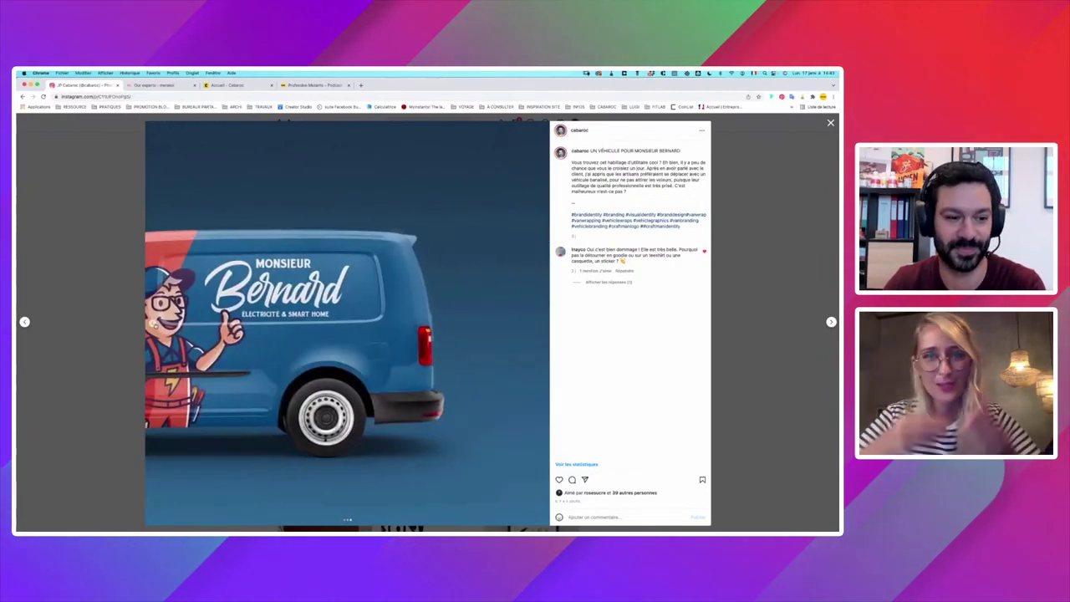
left_click(156, 325)
left_click(156, 325)
Step: Switch to Illustrator and view the whole artboard holding all the mascot and logo explorations
key("super+Tab")
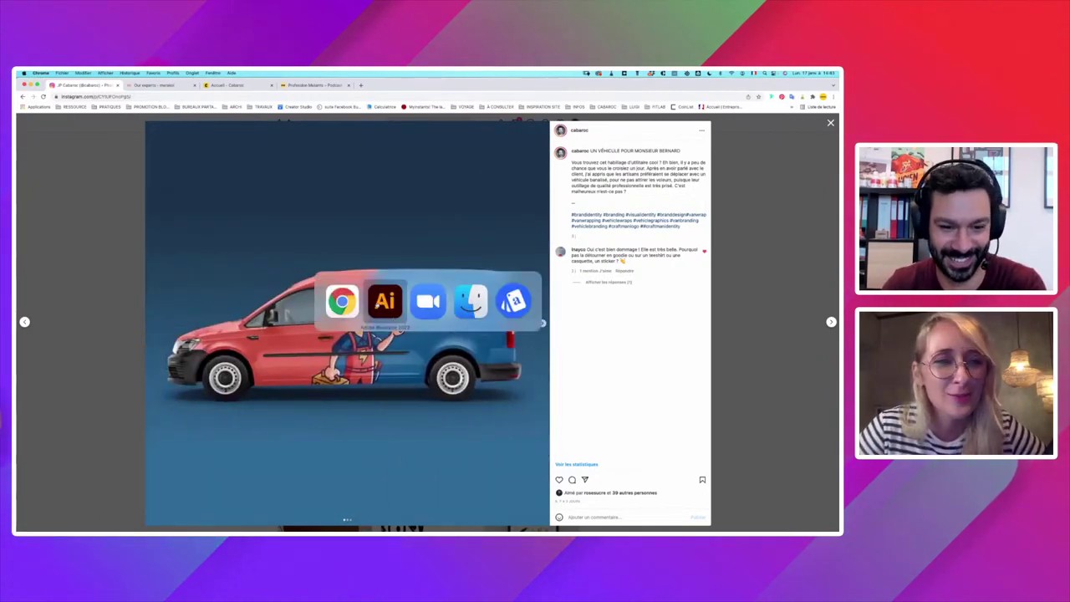
key("super+minus")
key("super+minus")
key("super+minus")
key("super+minus")
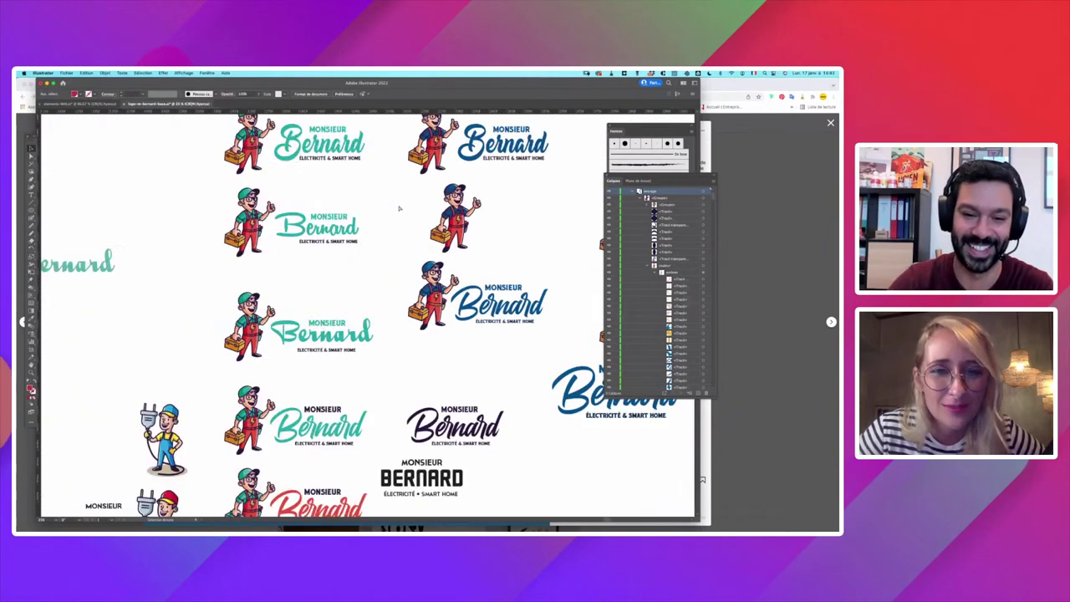
scroll(389, 357, "right", 3)
scroll(388, 357, "down", 3)
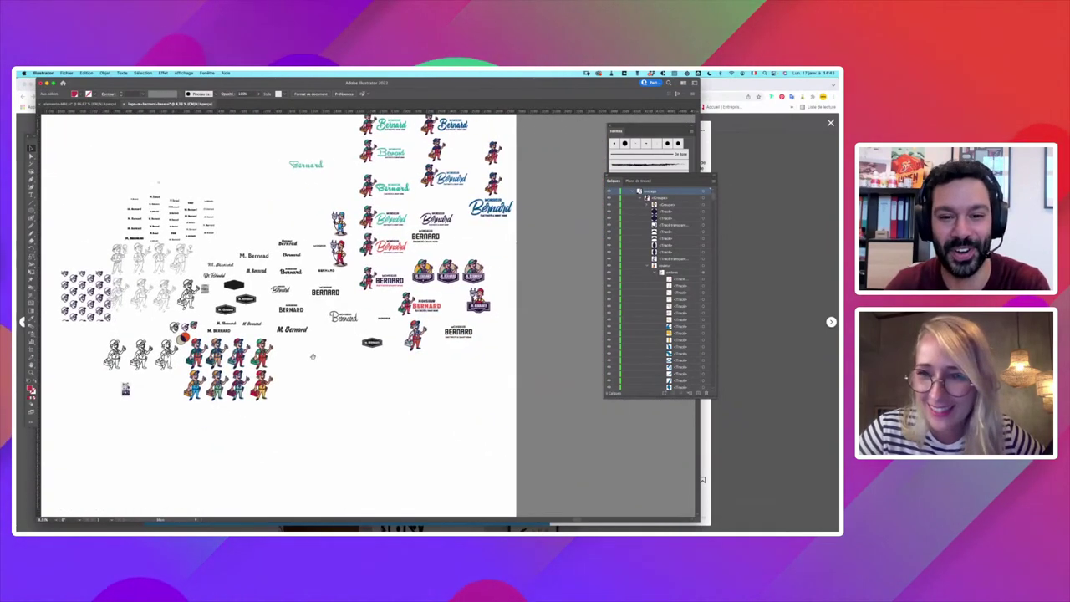
scroll(389, 351, "down", 3)
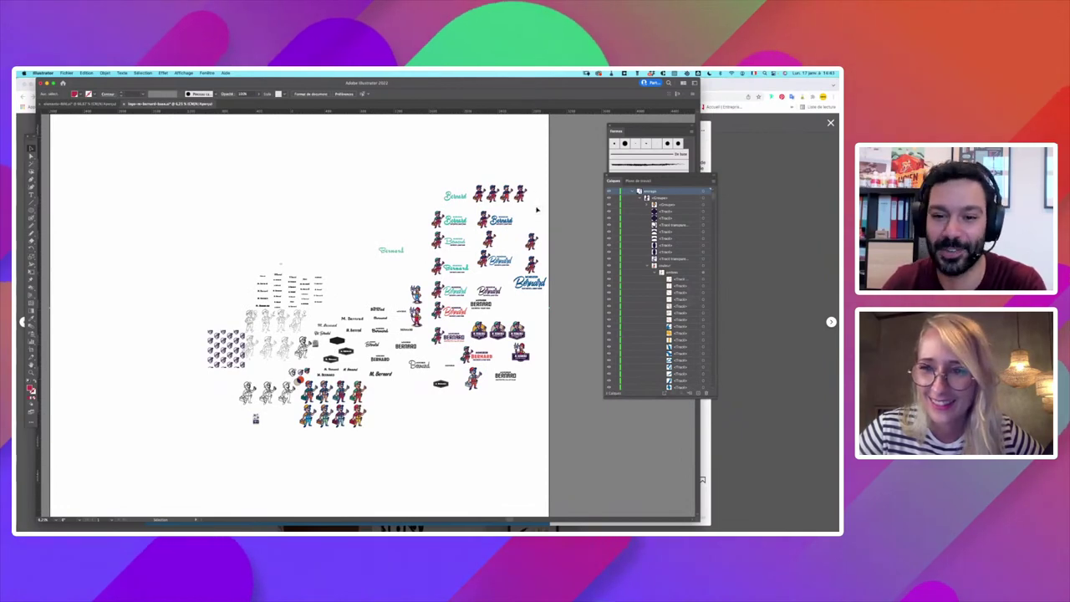
left_click(531, 241)
left_click(585, 227)
scroll(401, 173, "up", 2)
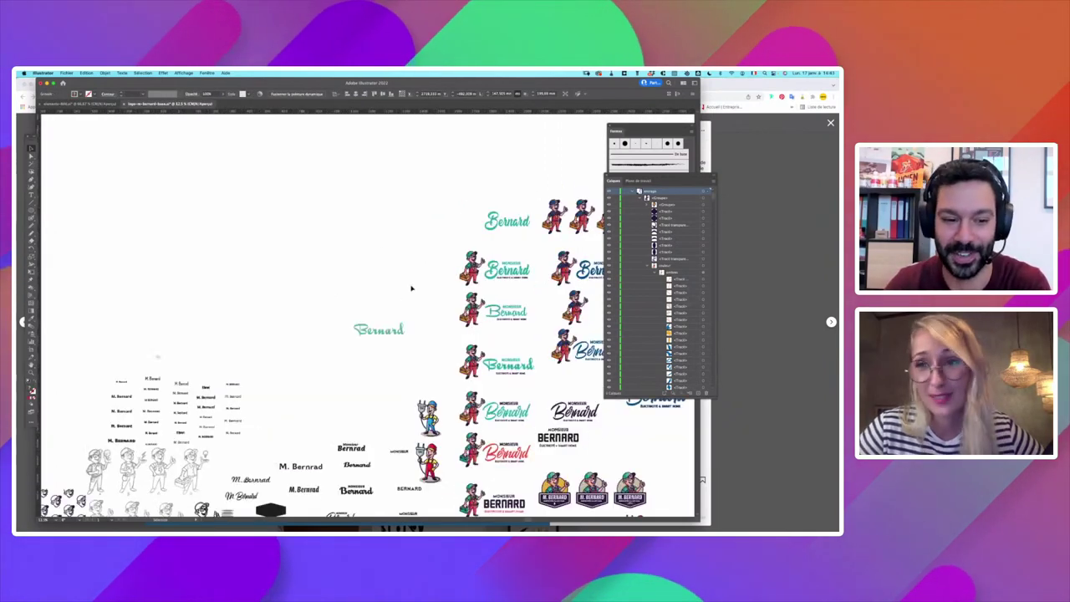
Step: Survey the explorations from the mascot sketches and face pattern through the wordmark trials to the coloured logo combinations
left_click_drag(420, 359, 282, 323)
scroll(368, 318, "left", 5)
scroll(367, 317, "down", 3)
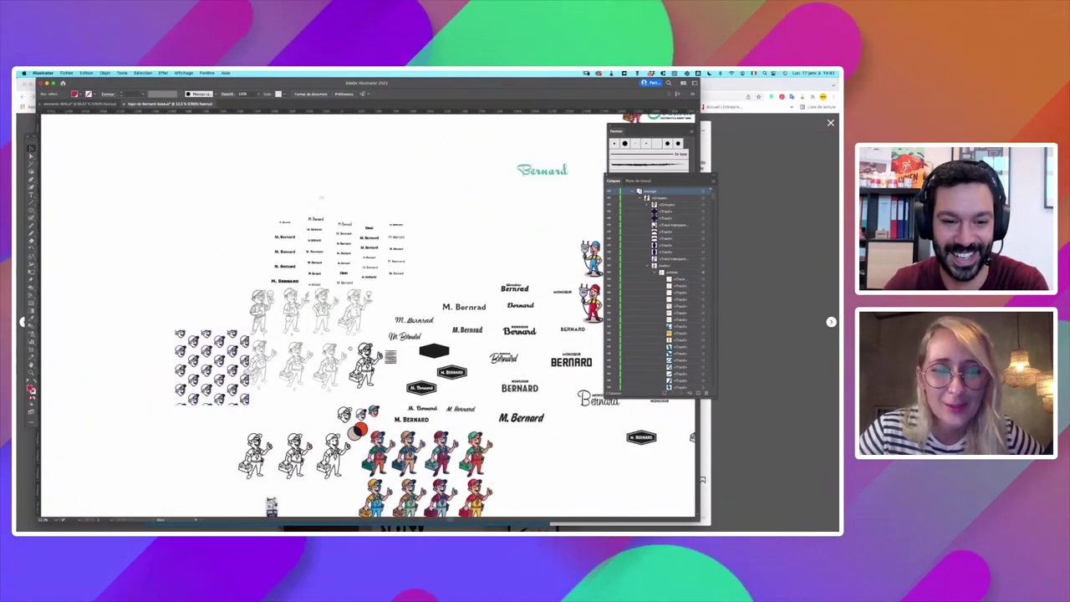
scroll(451, 411, "right", 3)
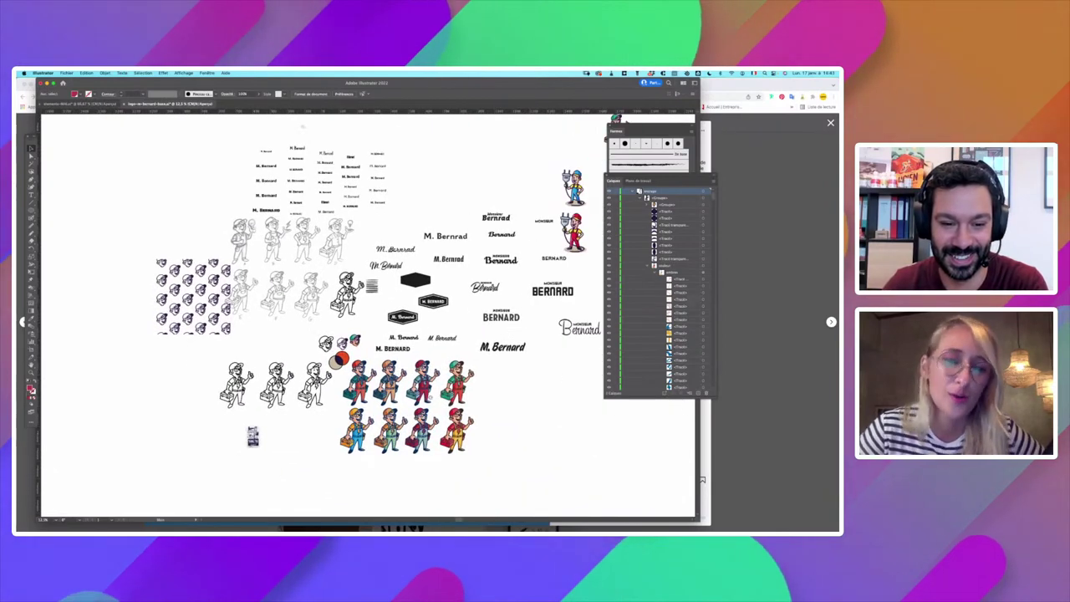
scroll(450, 411, "right", 4)
key("super+plus")
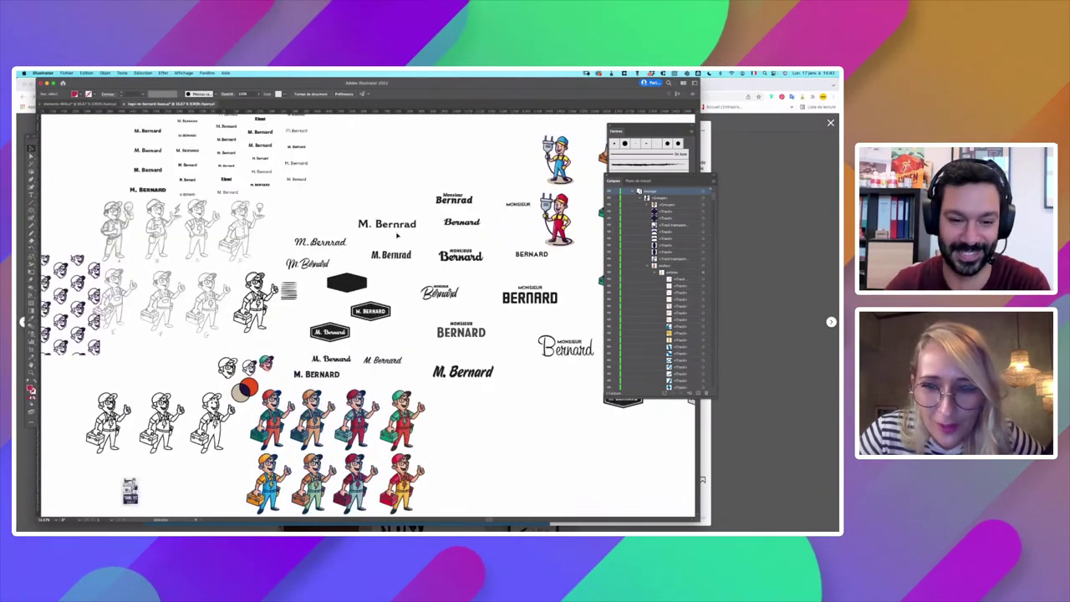
left_click_drag(600, 261, 520, 273)
scroll(453, 247, "right", 5)
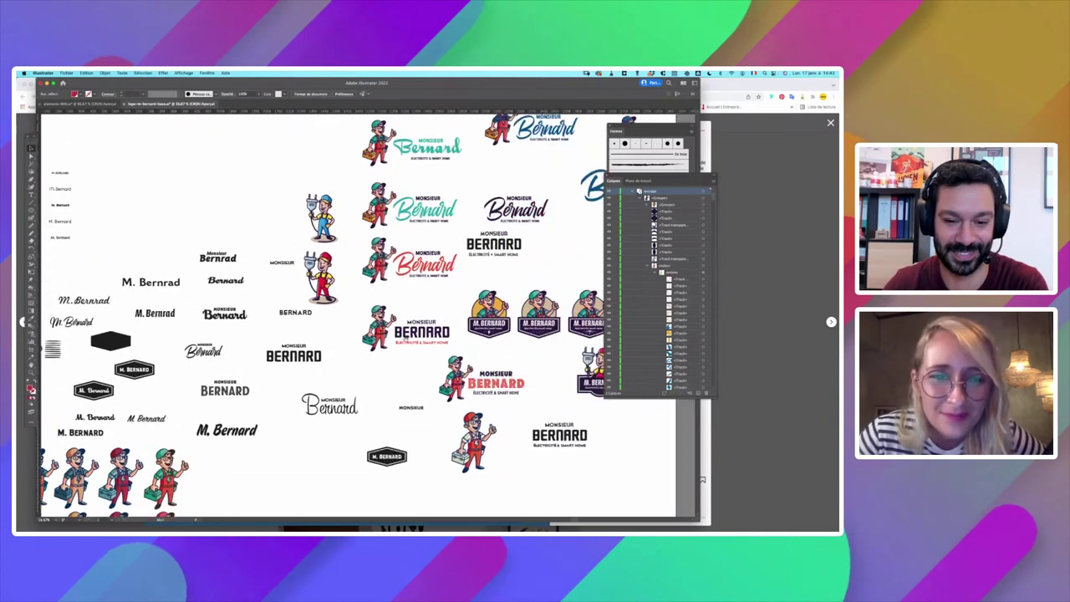
Step: Examine the row of four blue-capped mascot variants up close, beyond the green and blue Monsieur Bernard logo combinations
scroll(452, 247, "up", 2)
left_click_drag(453, 248, 282, 370)
left_click_drag(521, 354, 528, 453)
left_click_drag(415, 115, 423, 251)
key("super+plus")
scroll(464, 243, "up", 4)
scroll(464, 242, "right", 3)
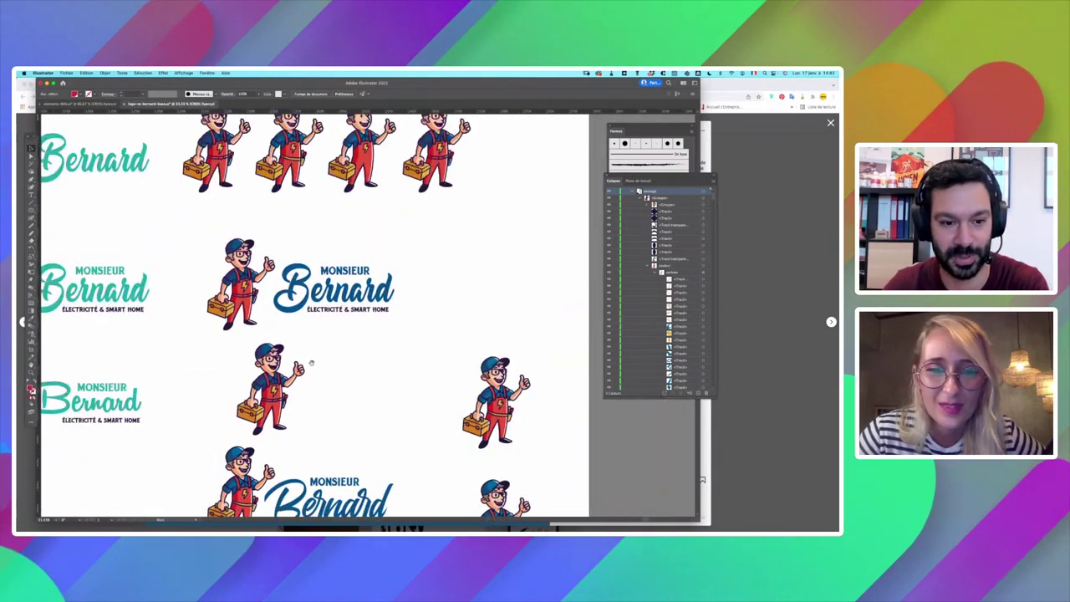
scroll(468, 268, "left", 3)
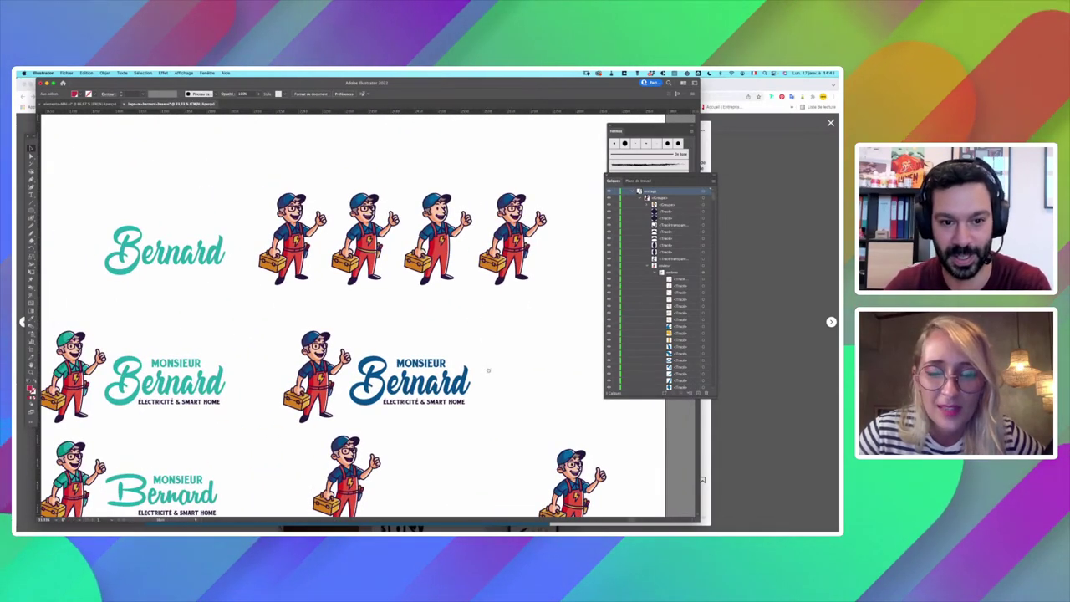
left_click_drag(489, 370, 454, 416)
key("super+plus")
key("super+plus")
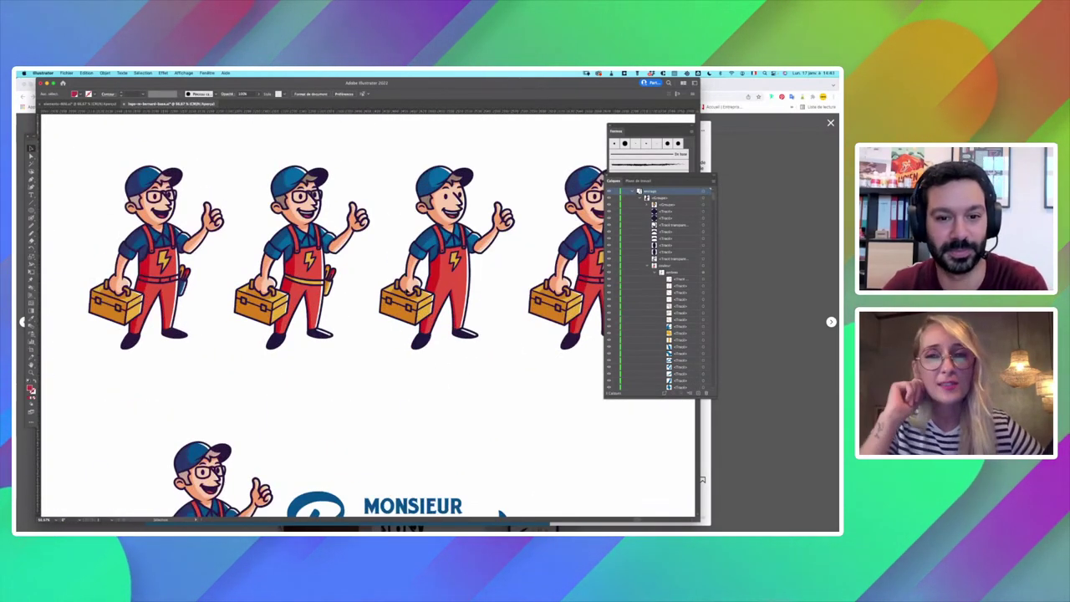
scroll(368, 318, "right", 2)
scroll(368, 318, "up", 1)
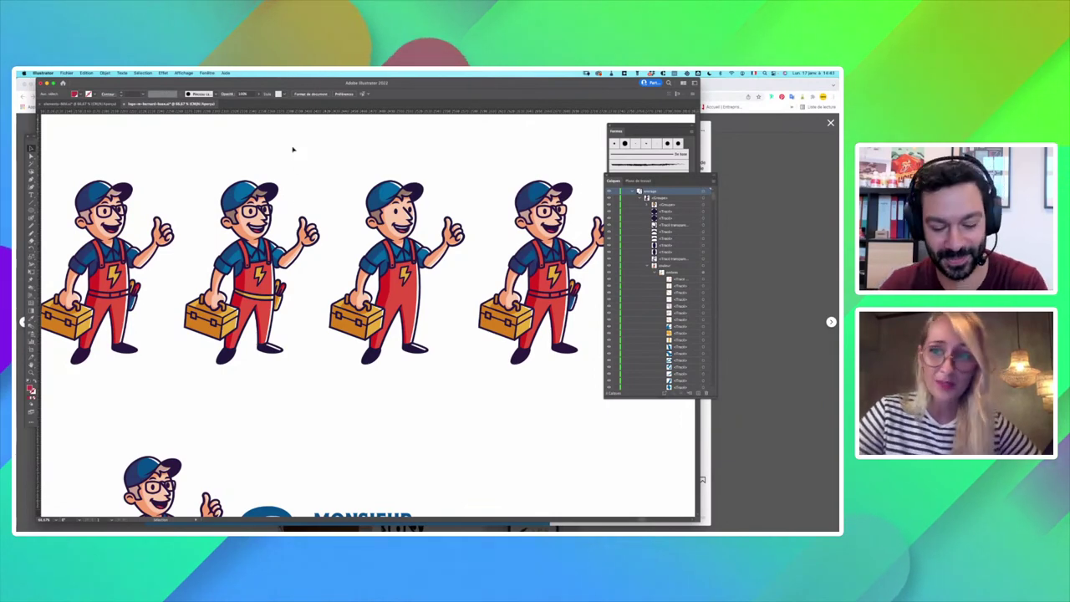
Step: Show the mascot and logo explorations in outline view, then return to the coloured preview
key("super+minus")
key("super+minus")
key("super+minus")
key("super+minus")
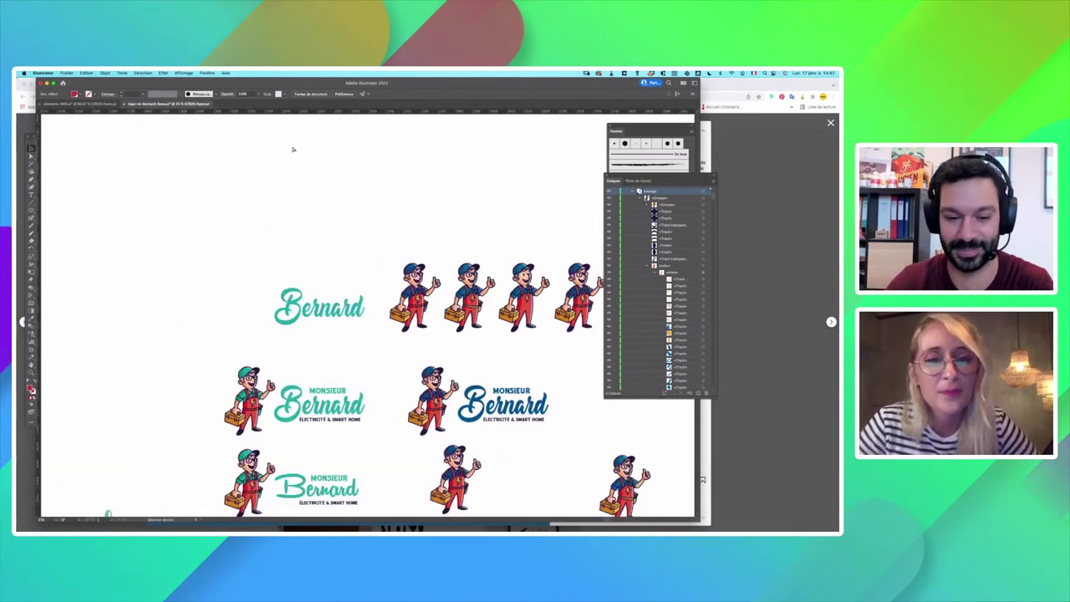
left_click_drag(408, 385, 213, 298)
key("super+y")
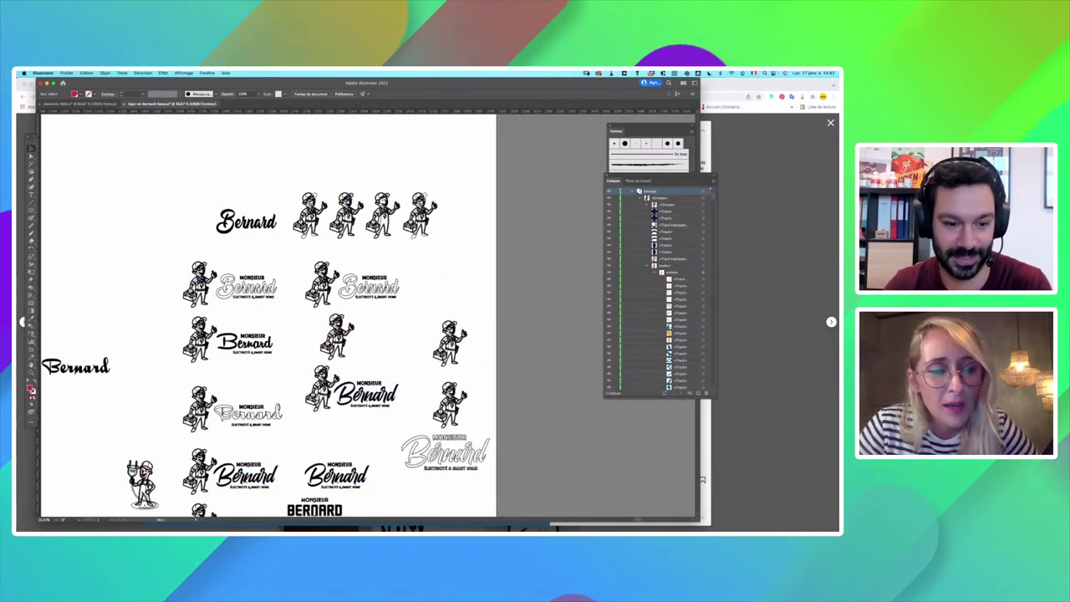
left_click_drag(298, 306, 411, 224)
scroll(442, 296, "down", 2)
scroll(442, 297, "left", 2)
key("super+y")
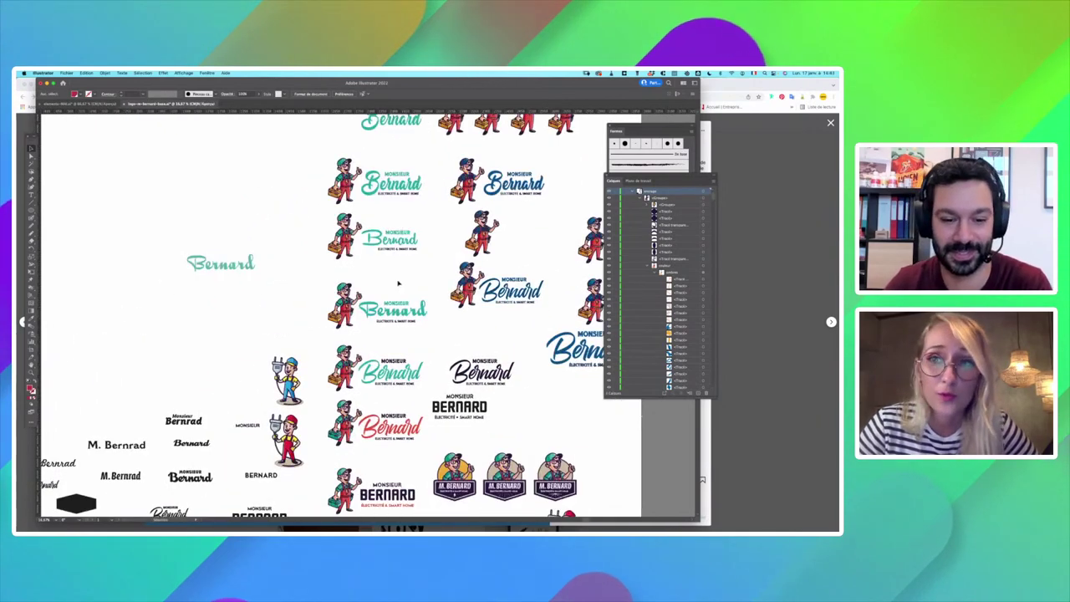
Step: Review the coloured logo combinations, black wordmark trials and badges, down to the two rows of mascot colour variants
scroll(401, 299, "down", 3)
scroll(401, 299, "left", 1)
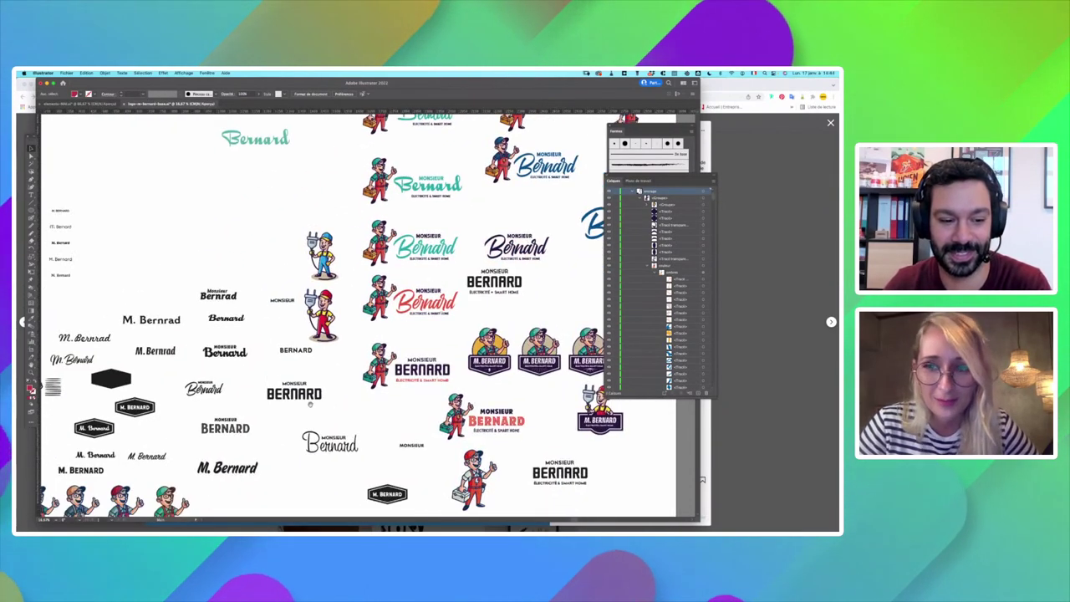
scroll(401, 299, "down", 3)
scroll(401, 299, "left", 2)
scroll(357, 354, "down", 3)
scroll(357, 354, "right", 2)
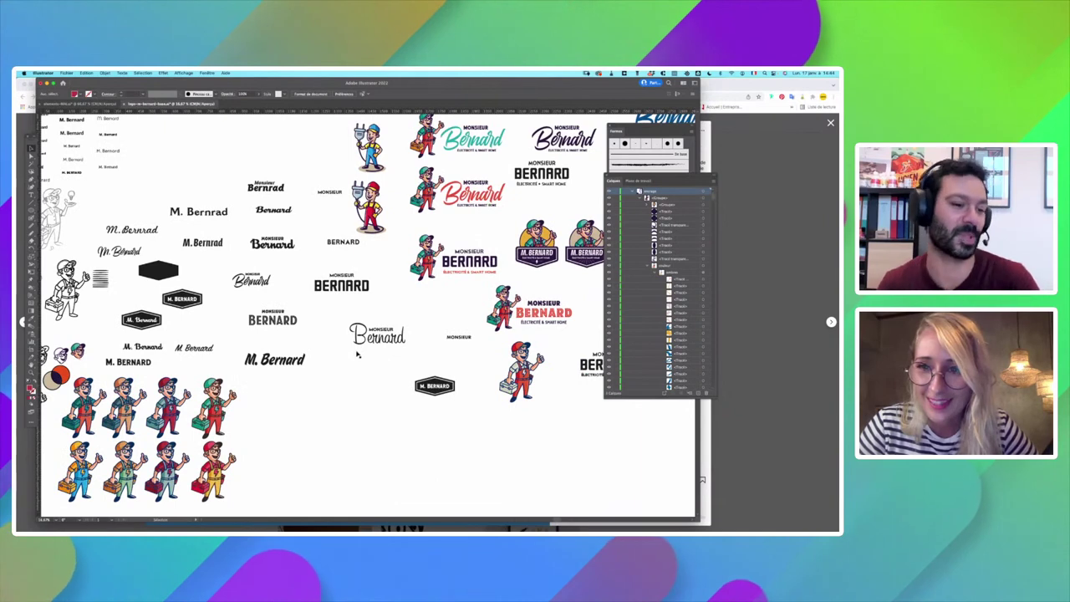